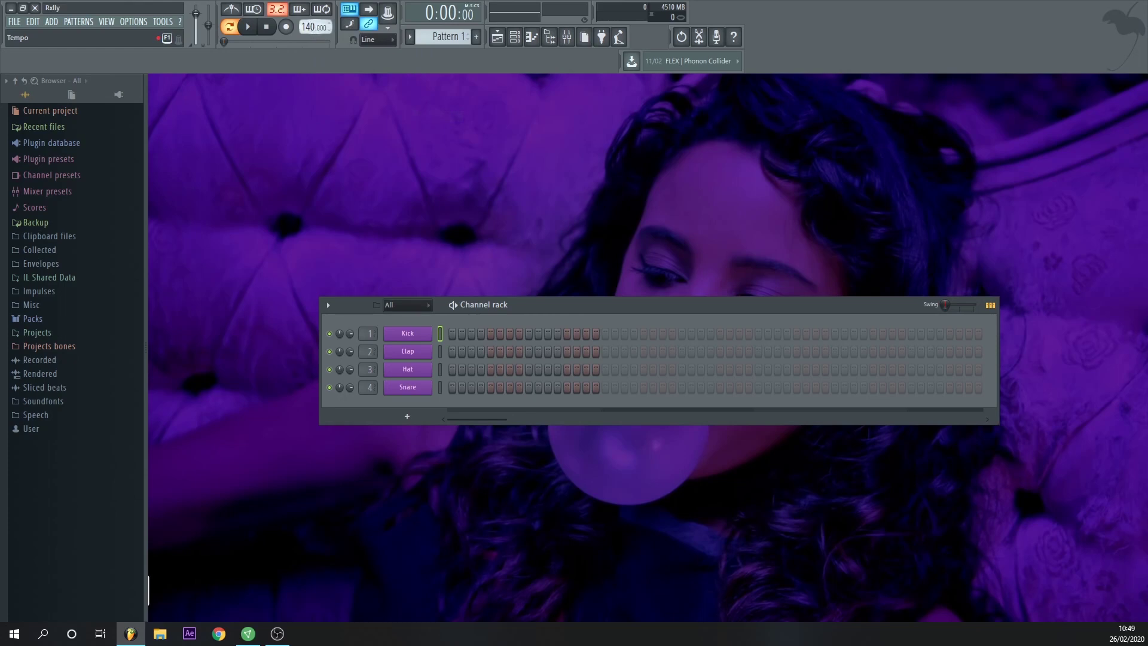
# Step: Insert an FL Keys channel above the Kick channel and close its plugin window
pyautogui.rightClick(431, 337)
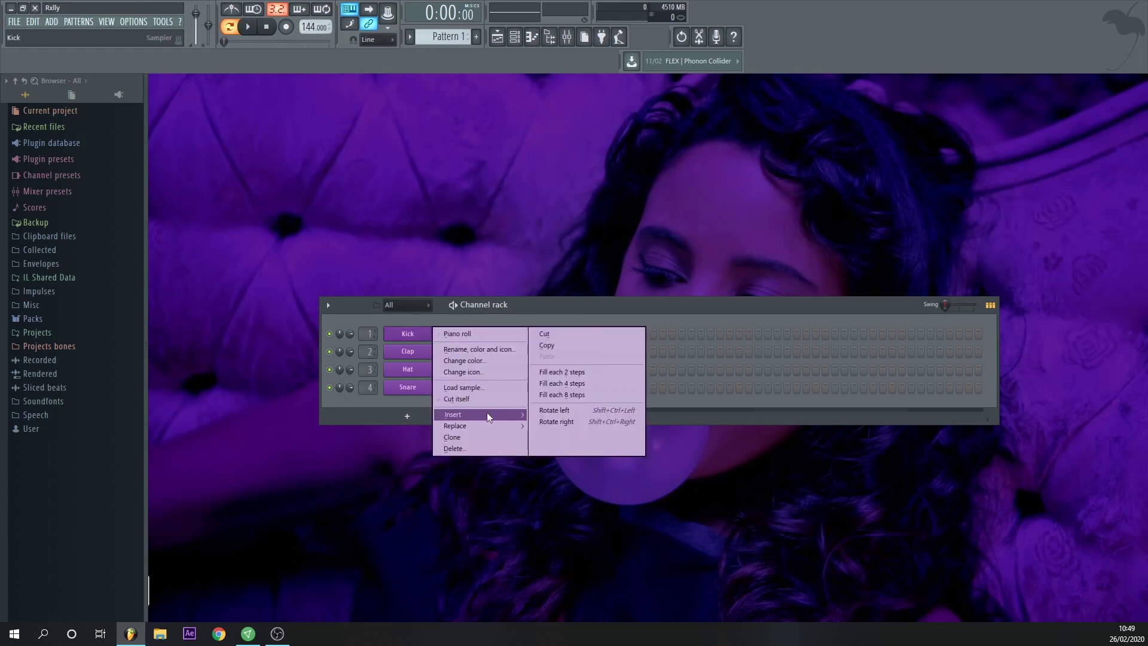
pyautogui.click(469, 412)
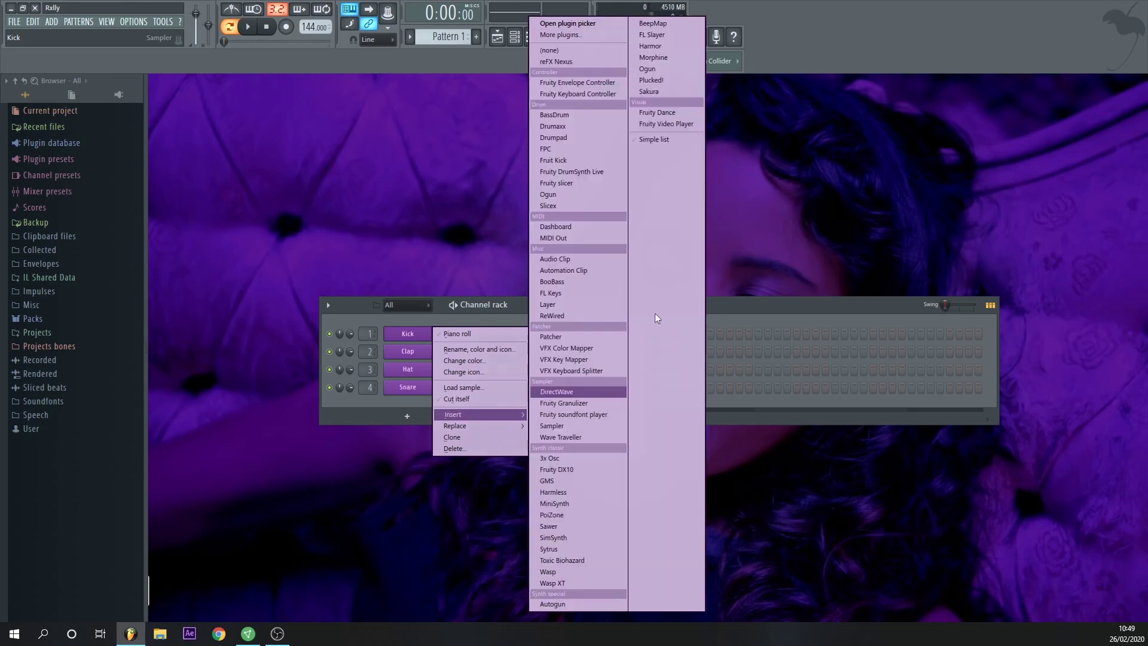
pyautogui.click(576, 294)
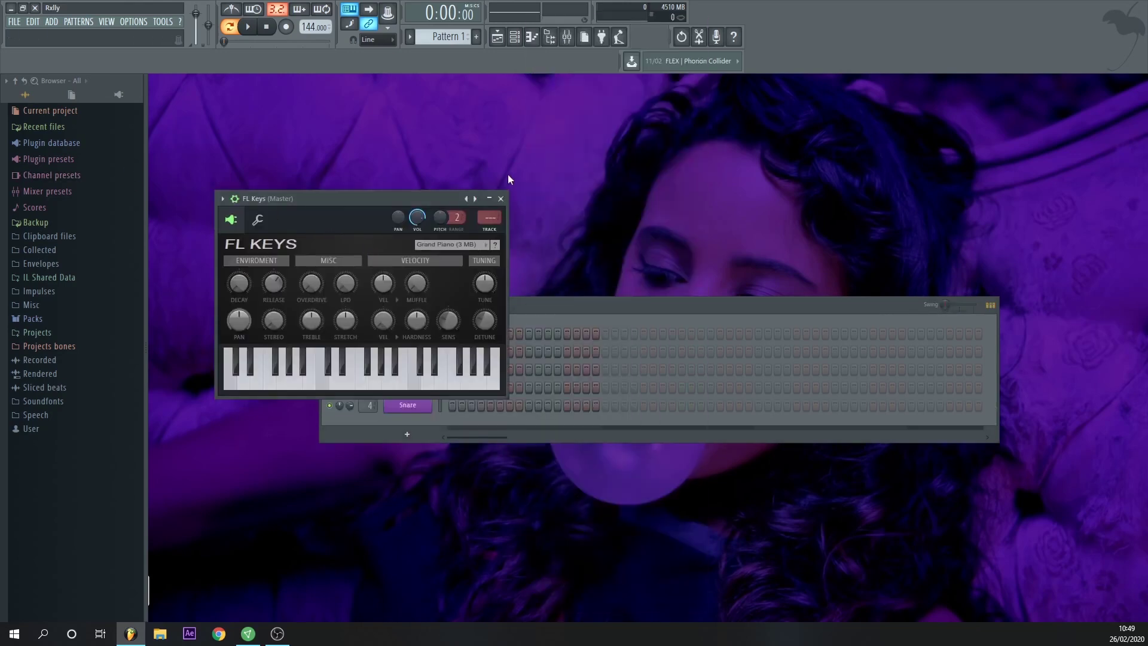
pyautogui.click(500, 199)
# Step: Load the C Harmonic Minor Scale MIDI from the Rxllout Execute Drum and Midi Kit's Scales folder into a new channel below Snare
pyautogui.click(21, 320)
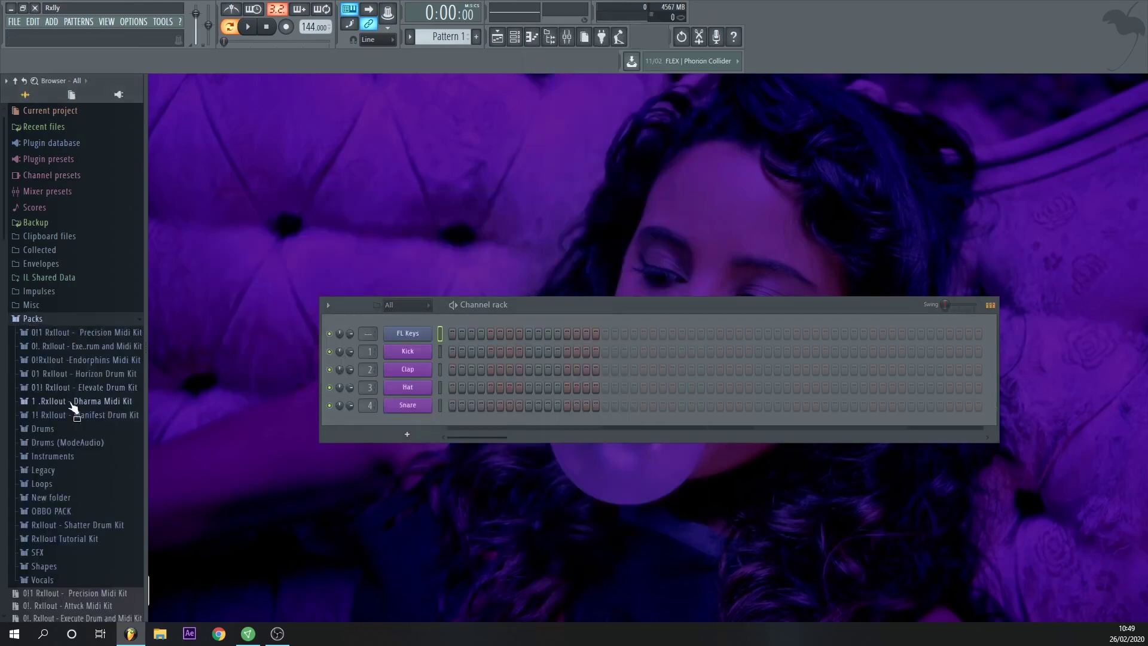
pyautogui.scroll(-4, 72, 406)
pyautogui.click(111, 197)
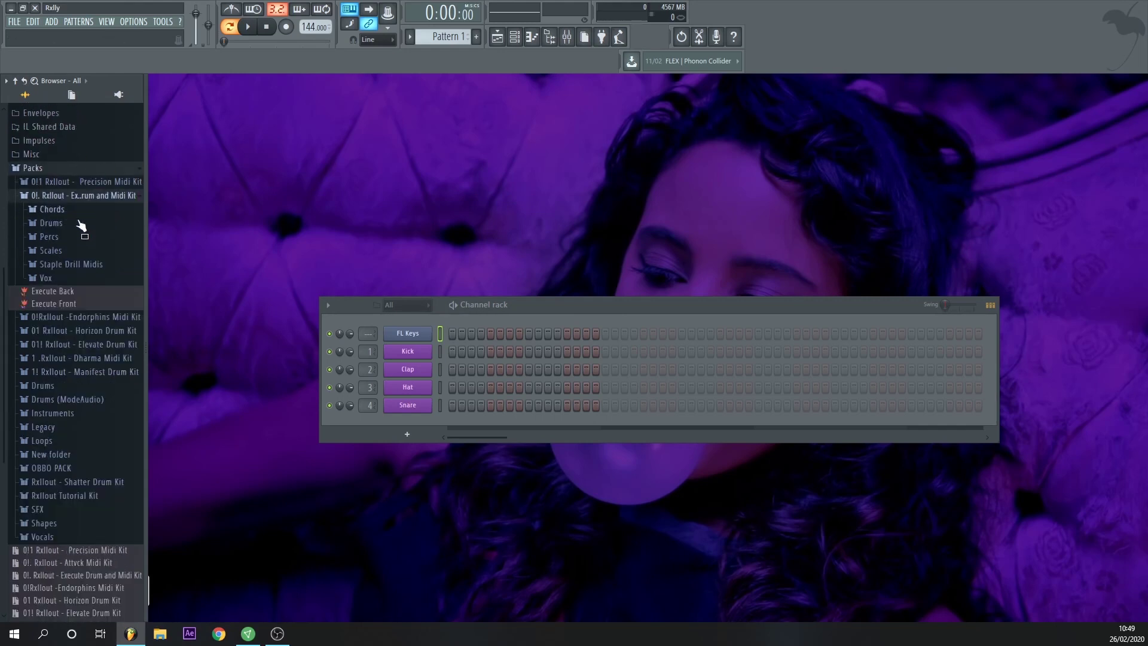
pyautogui.click(51, 250)
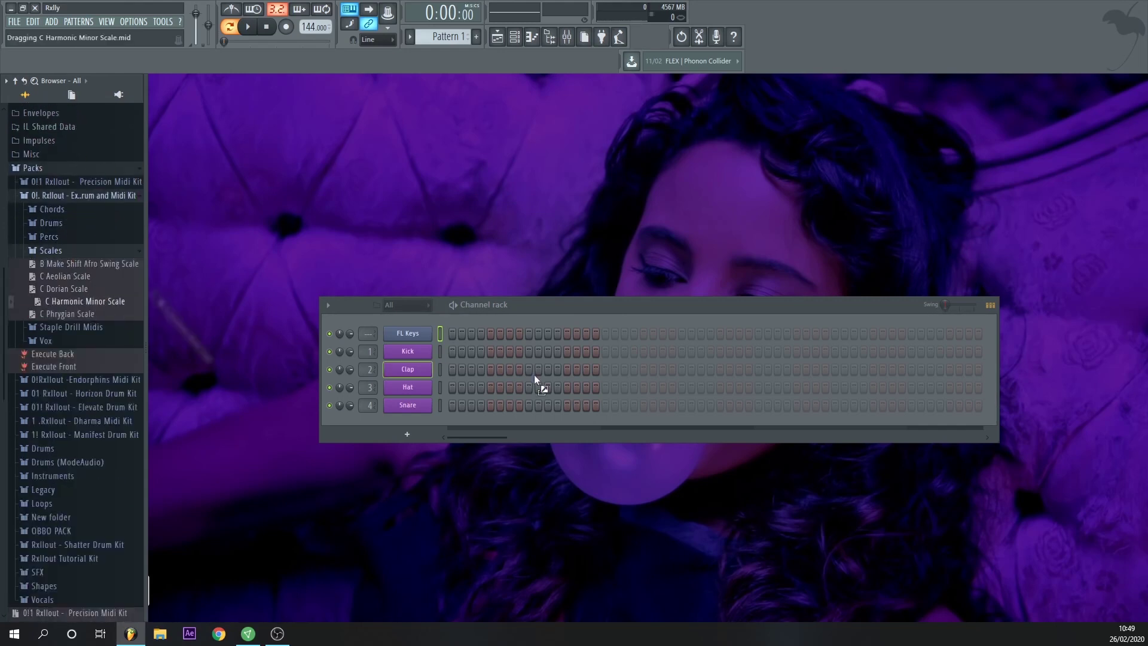
pyautogui.moveTo(425, 435); pyautogui.dragTo(413, 433)
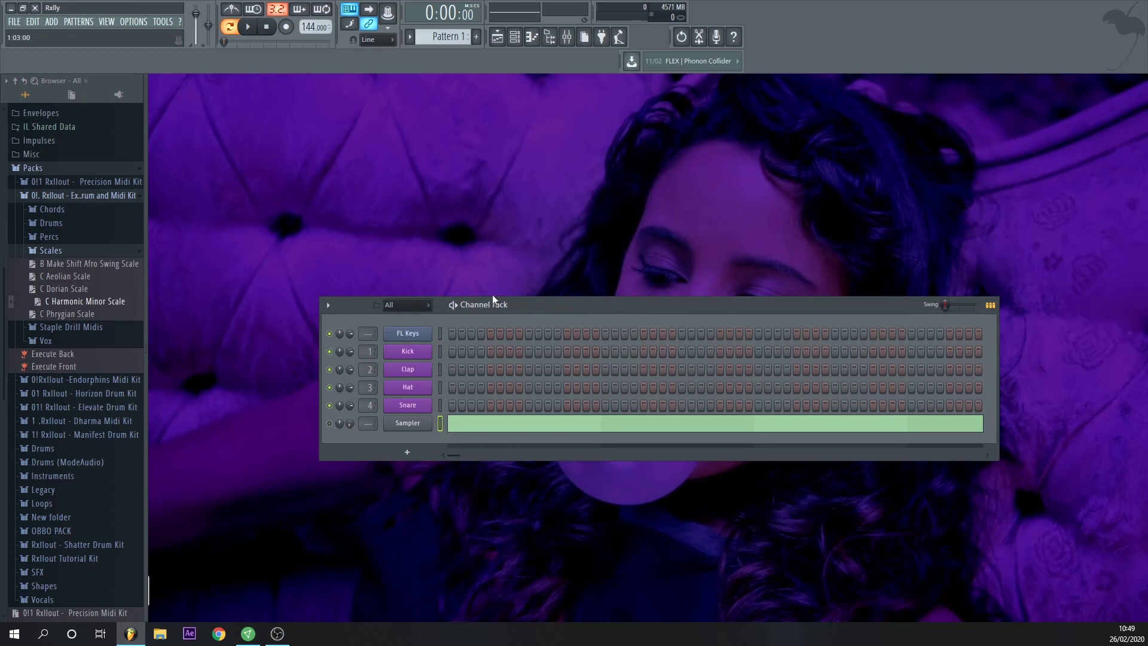
pyautogui.rightClick(423, 333)
pyautogui.click(442, 332)
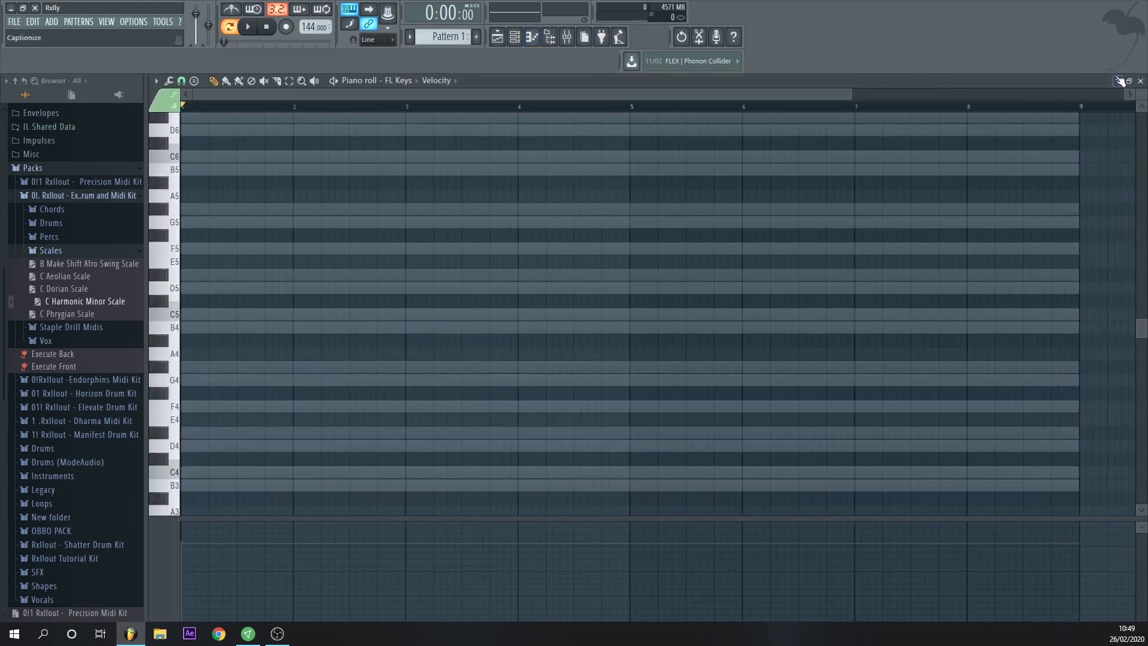
pyautogui.click(1140, 80)
# Step: Transpose all scale notes in the Sampler channel's piano roll so the lowest one sits on B0, and close the piano roll
pyautogui.click(480, 423)
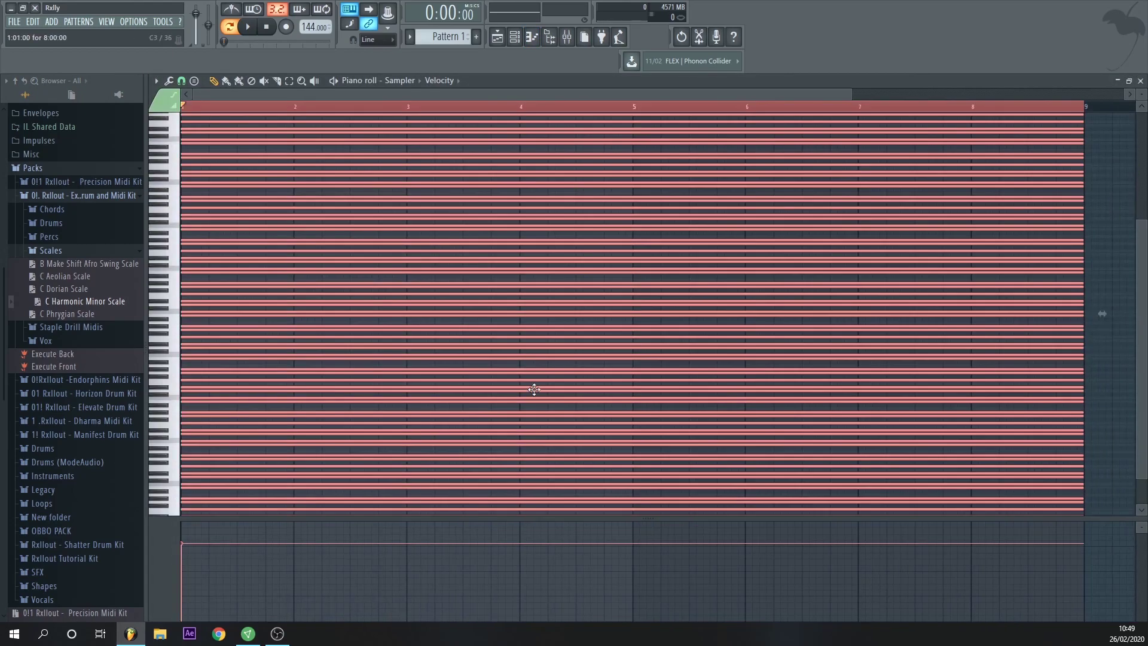
pyautogui.scroll(3, 465, 321)
pyautogui.scroll(-5, 298, 467)
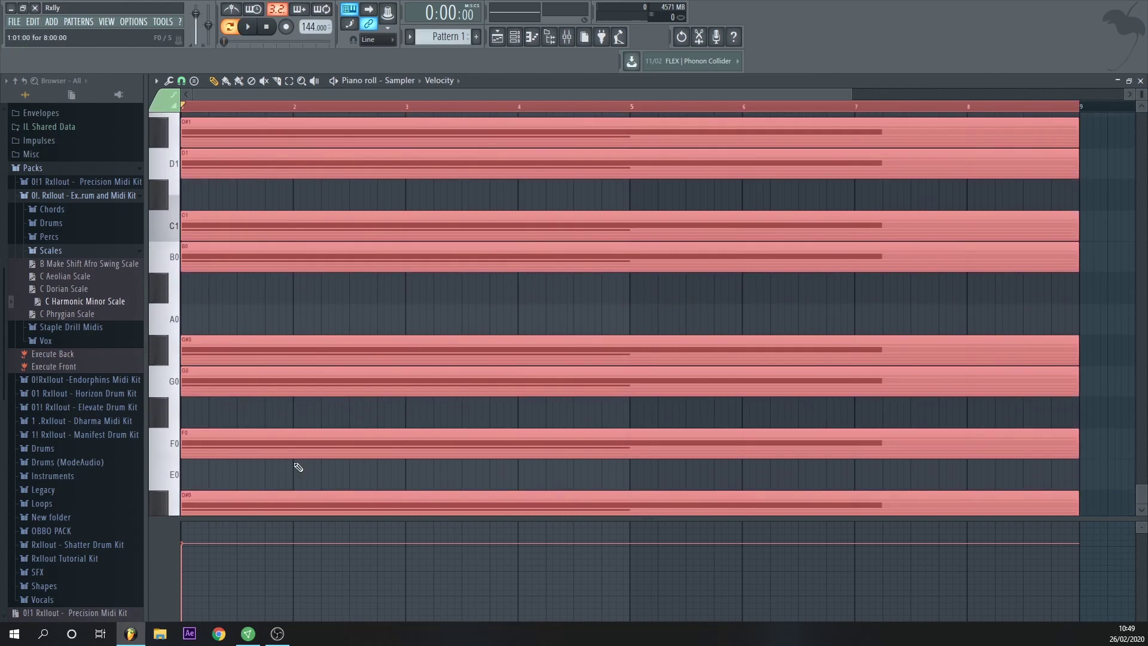
pyautogui.scroll(-5, 187, 274)
pyautogui.moveTo(196, 110); pyautogui.dragTo(190, 170)
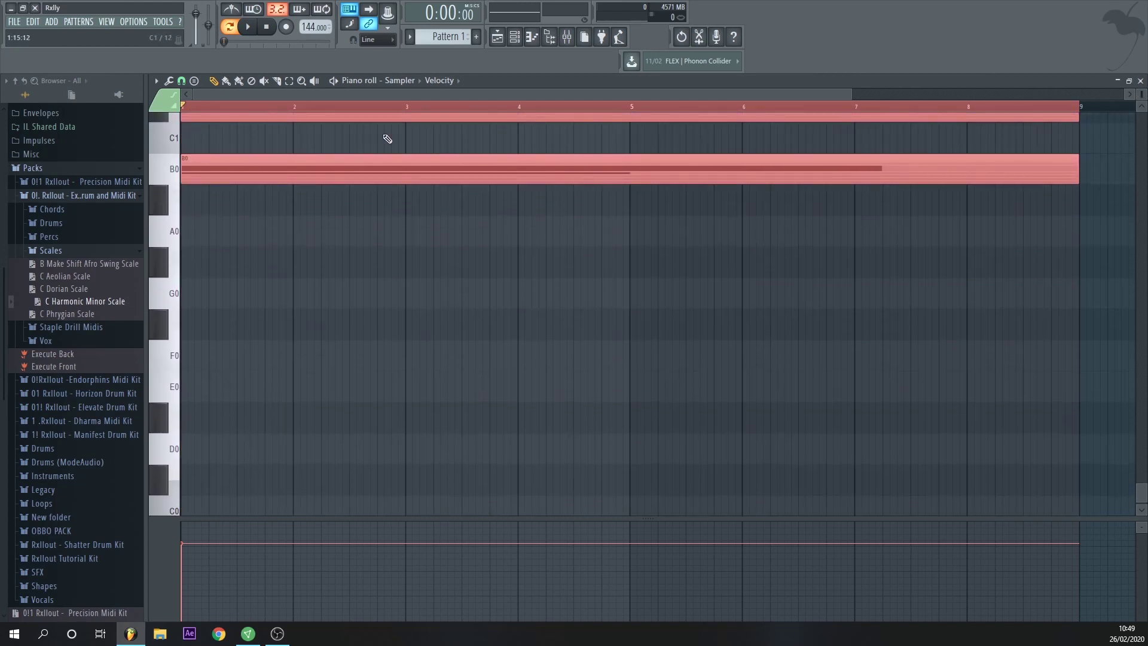
pyautogui.click(1141, 80)
# Step: Place an eight-bar chord of B4, D5 and F#5 from bar 1 in the FL Keys piano roll
pyautogui.rightClick(418, 332)
pyautogui.click(429, 335)
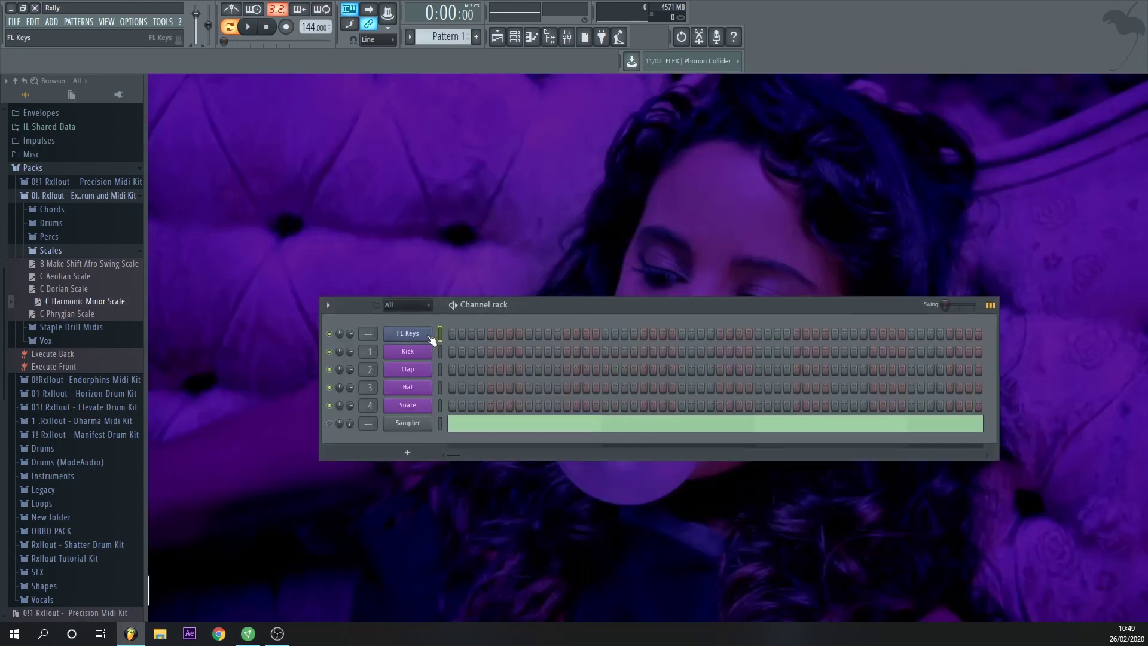
pyautogui.rightClick(428, 335)
pyautogui.click(444, 335)
pyautogui.scroll(1, 201, 381)
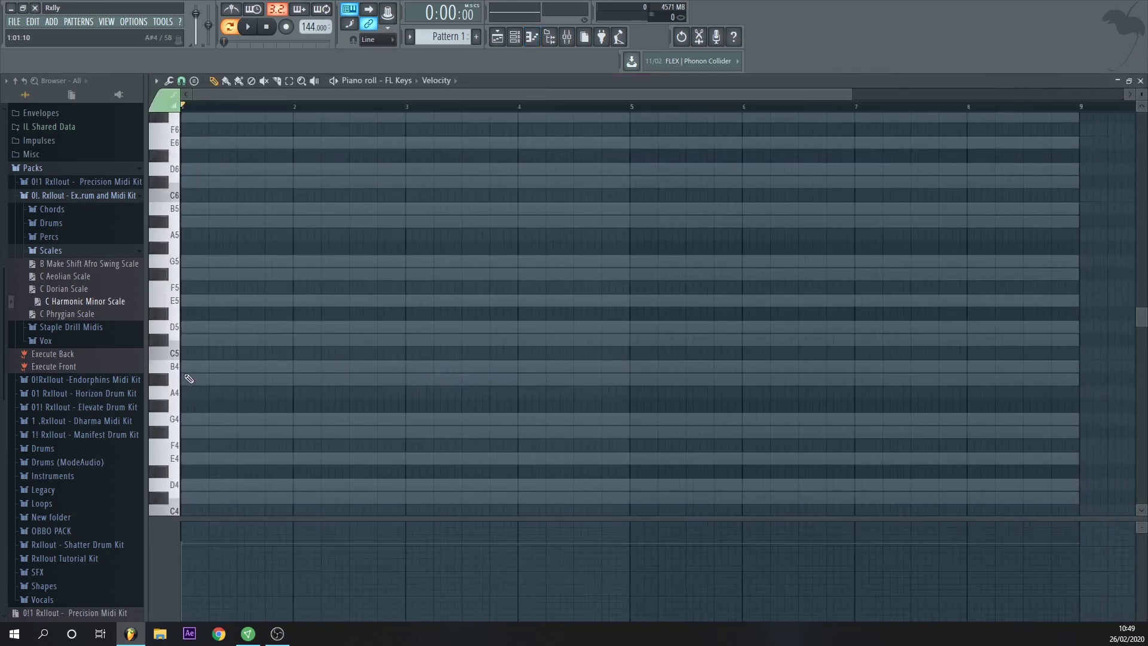
pyautogui.click(195, 366)
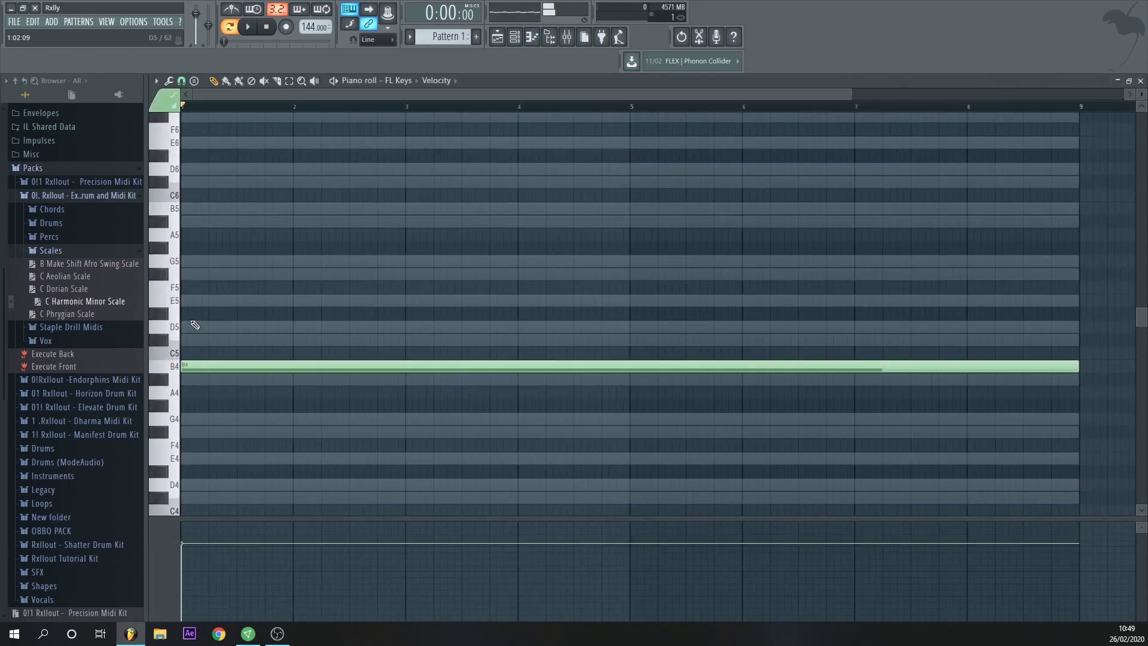
pyautogui.click(195, 326)
pyautogui.click(181, 274)
# Step: Play back the chord and slightly lower the velocity of all its notes
pyautogui.press('space')
pyautogui.moveTo(304, 447); pyautogui.dragTo(307, 273)
pyautogui.press('space')
pyautogui.moveTo(185, 556)
pyautogui.mouseDown()
pyautogui.moveTo(184, 581)
pyautogui.moveTo(186, 556)
pyautogui.mouseUp()
pyautogui.press('space')
pyautogui.hotkey('ctrl', 'd')
# Step: Delete the D5 note from the chord and shorten the B4 and F#5 notes to one bar
pyautogui.press('space')
pyautogui.rightClick(278, 326)
pyautogui.press('space')
pyautogui.moveTo(307, 422); pyautogui.dragTo(284, 205)
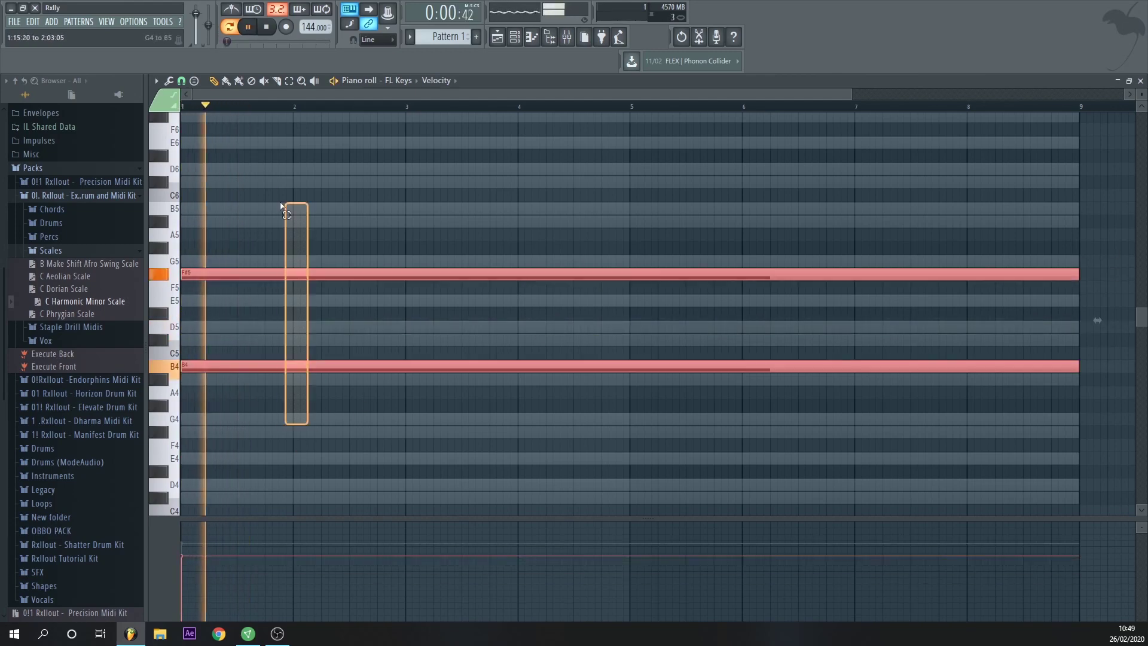
pyautogui.press('space')
pyautogui.moveTo(1077, 276); pyautogui.dragTo(195, 217)
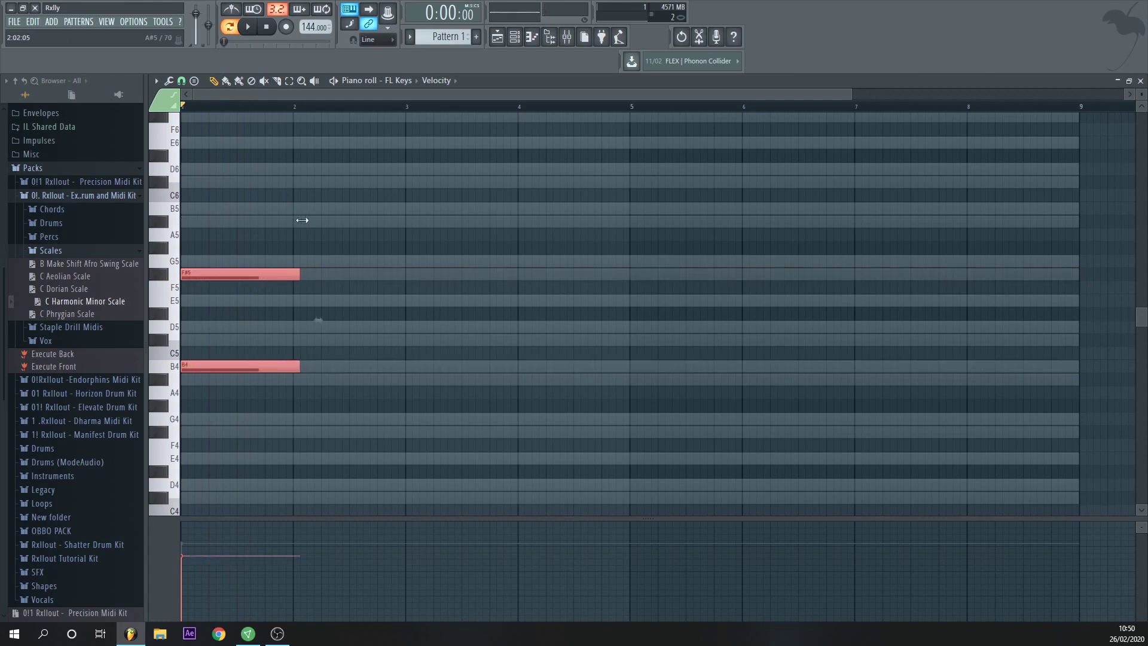
pyautogui.hotkey('ctrl', 'd')
# Step: Add one-bar F#4 and D5 notes in bar 2, trying out and removing an A#4 between them
pyautogui.press('space')
pyautogui.moveTo(338, 366); pyautogui.dragTo(338, 376)
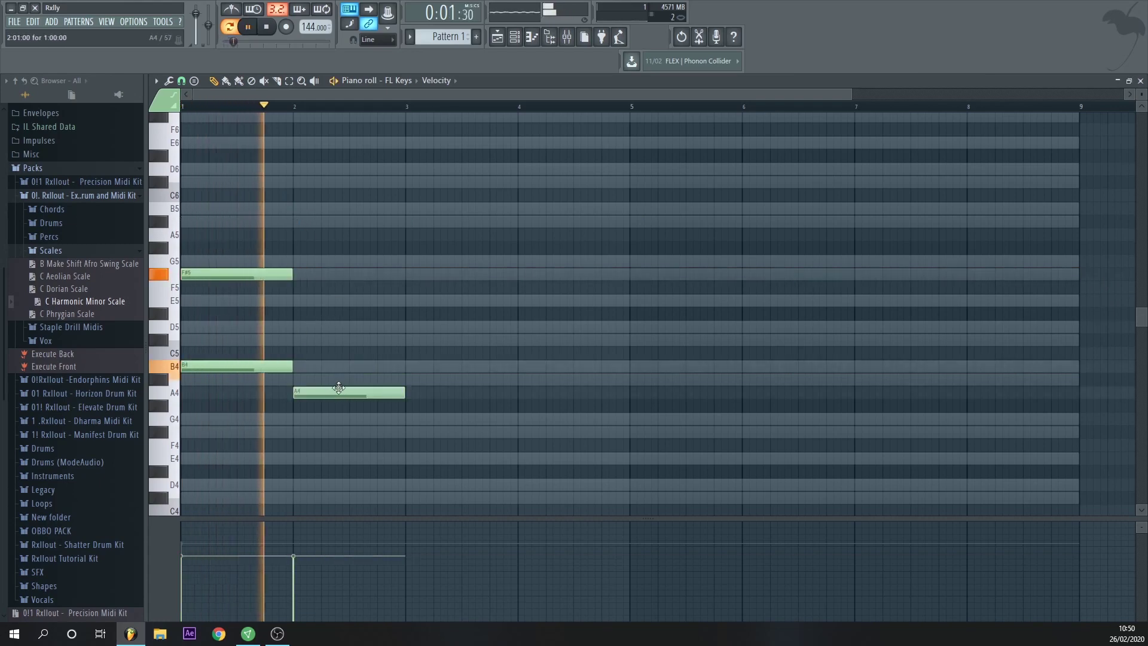
pyautogui.click(299, 433)
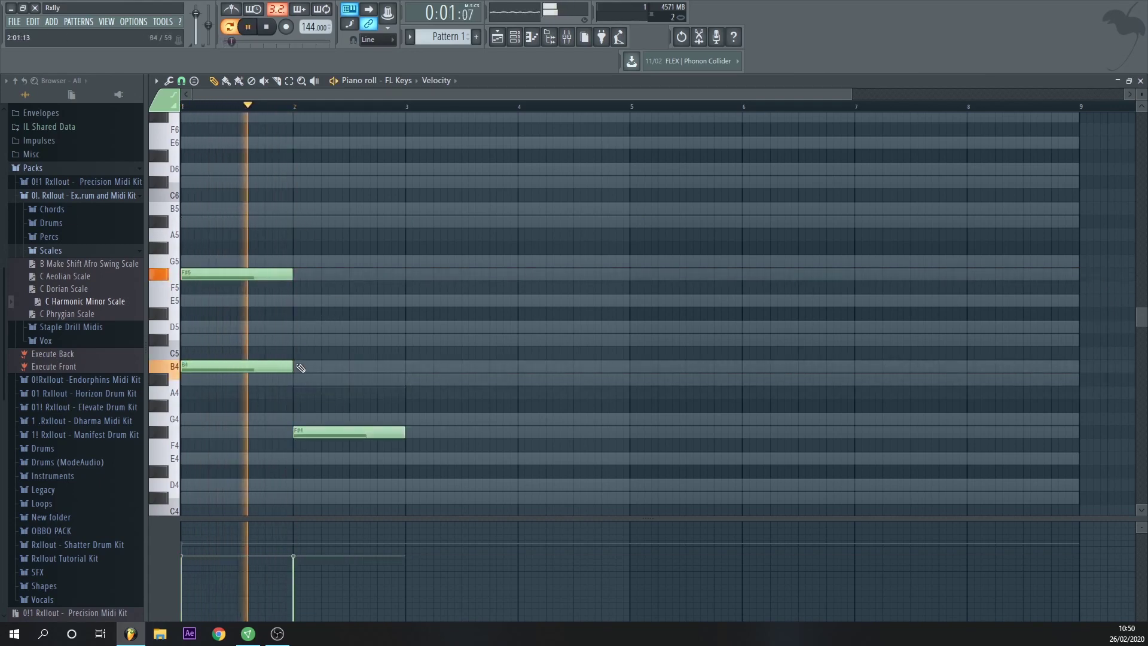
pyautogui.press('space')
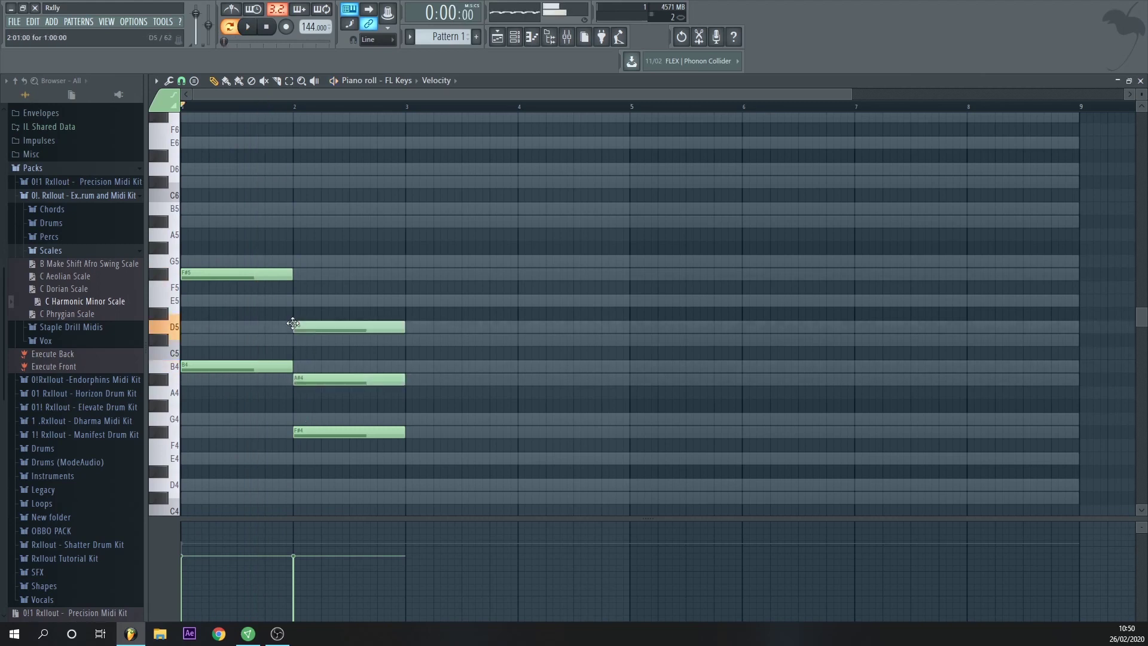
pyautogui.press('space')
pyautogui.rightClick(383, 379)
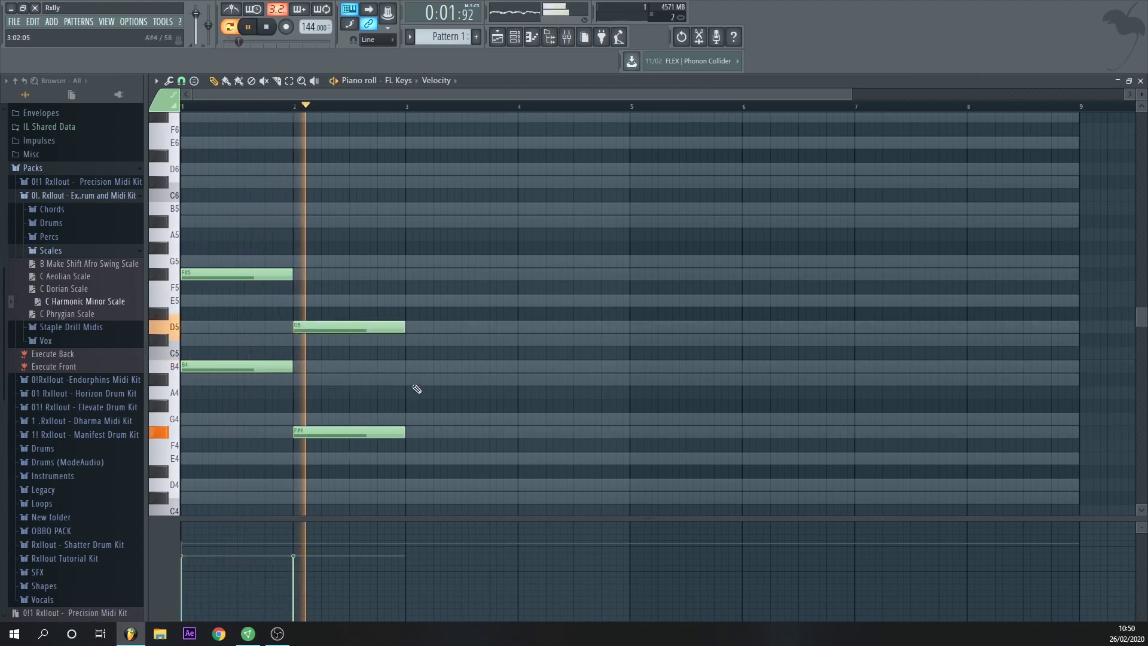
# Step: Add one-bar G4 and D5 notes in bar 3, trying out and removing a B4, and one-bar E4 and C#5 notes in bar 4
pyautogui.press('space')
pyautogui.click(408, 418)
pyautogui.press('space')
pyautogui.click(407, 367)
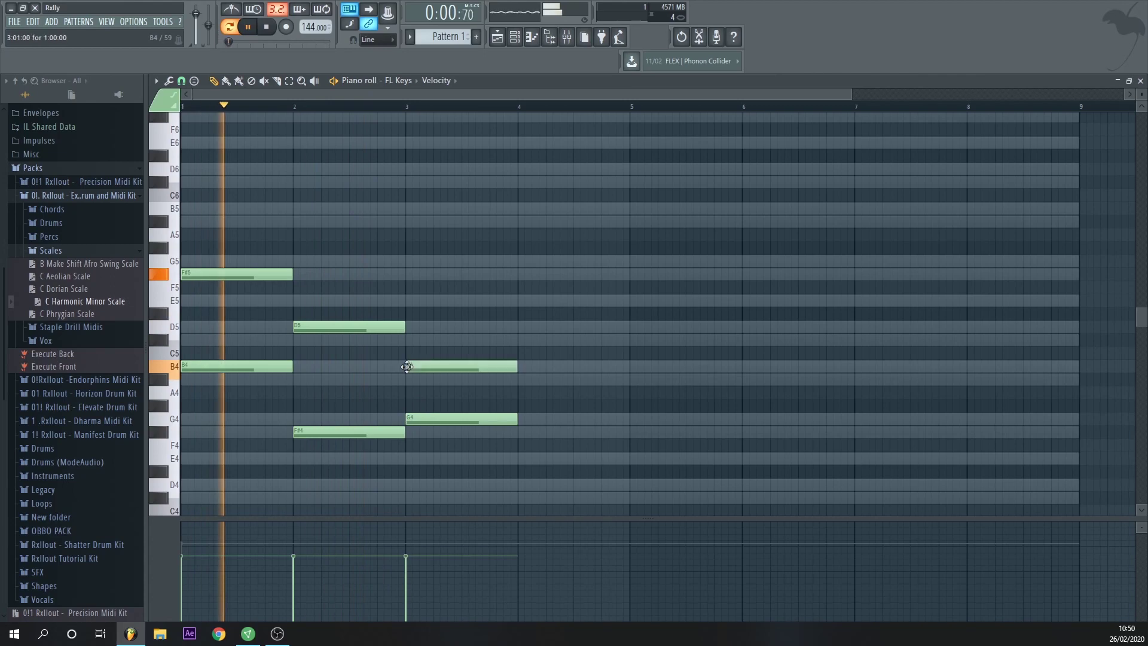
pyautogui.click(406, 326)
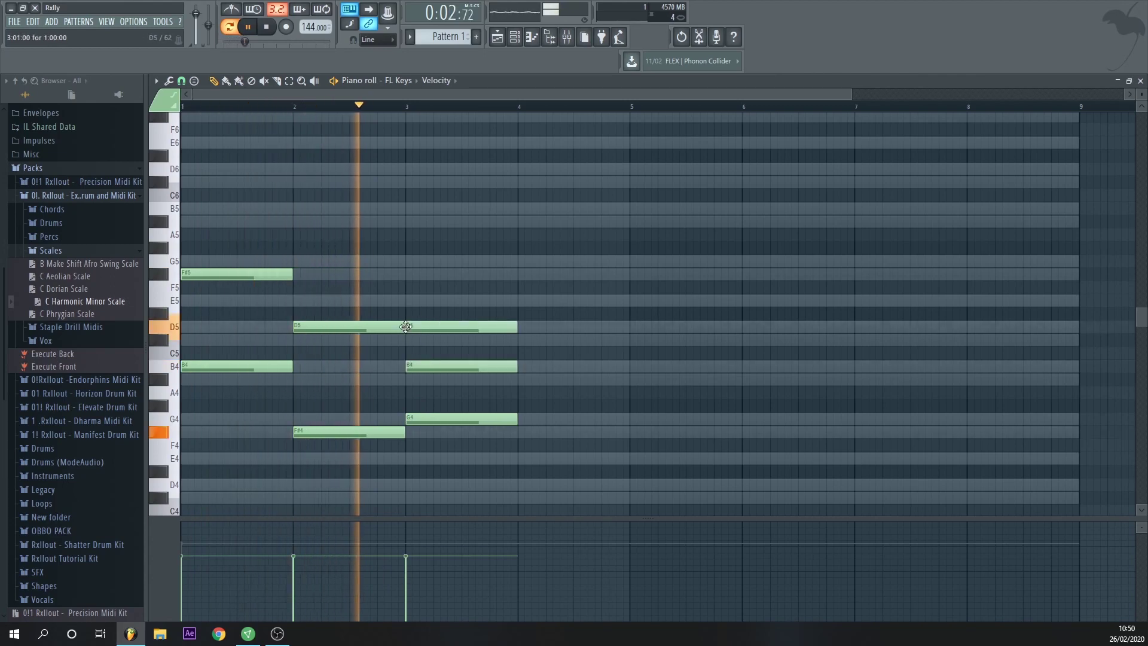
pyautogui.rightClick(449, 367)
pyautogui.scroll(-3, 505, 411)
pyautogui.press('space')
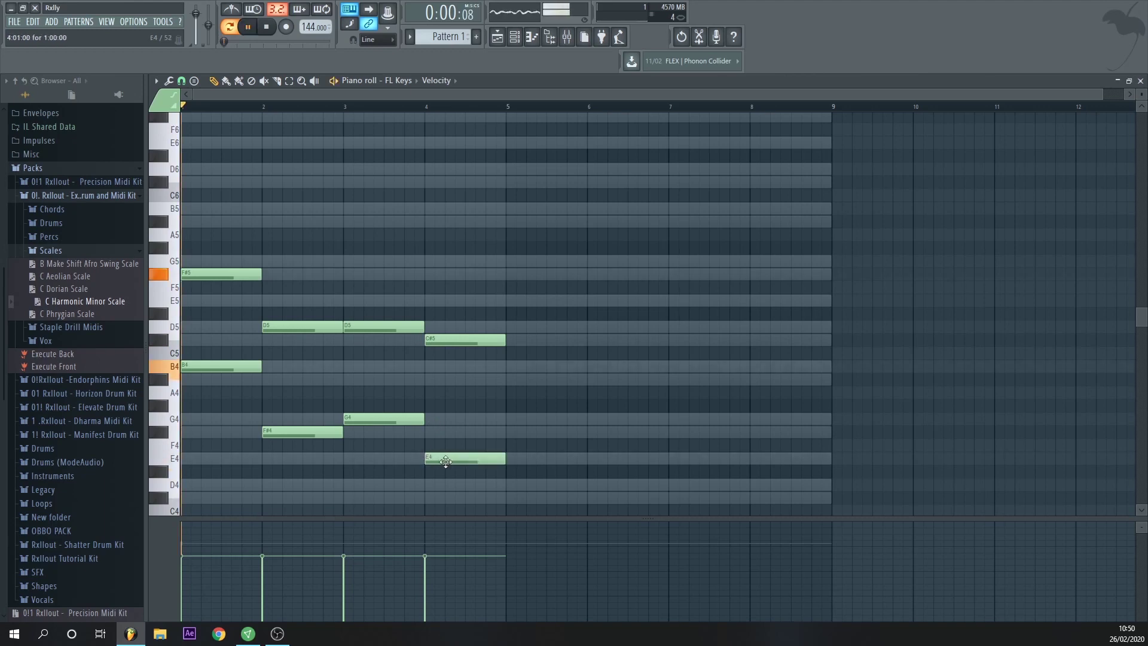
# Step: Duplicate the four-bar progression and align the copy to start exactly at bar 5
pyautogui.hotkey('ctrl', 'a')
pyautogui.hotkey('ctrl', 'b')
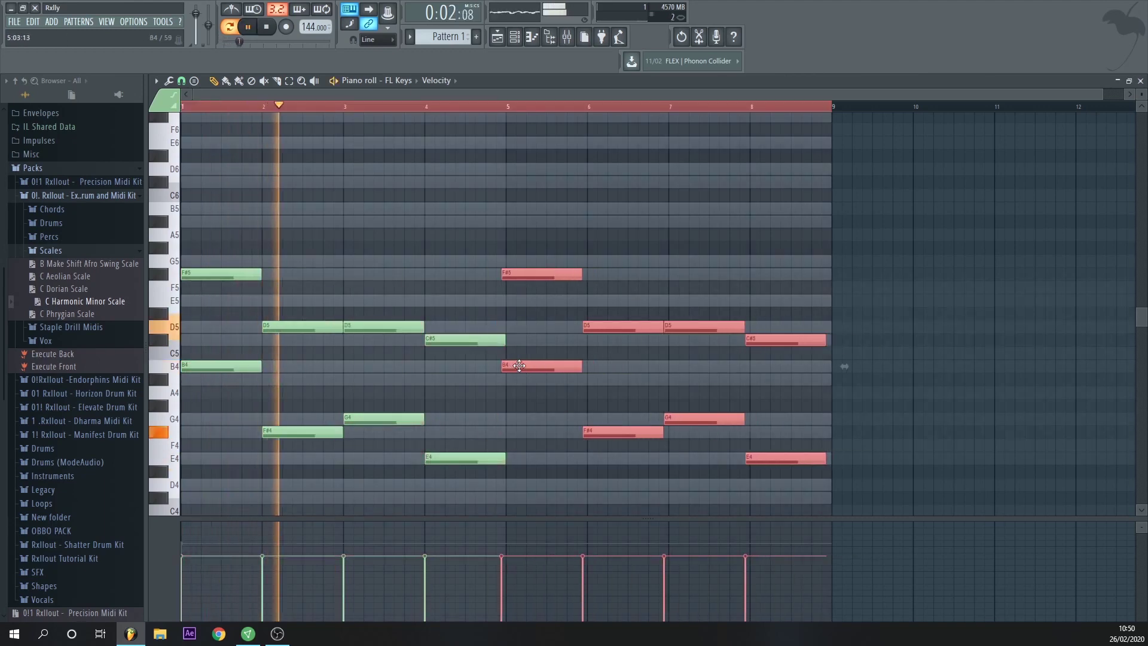
pyautogui.moveTo(519, 366); pyautogui.dragTo(520, 366)
pyautogui.keyDown('ctrl'); pyautogui.click(442, 389); pyautogui.keyUp('ctrl')
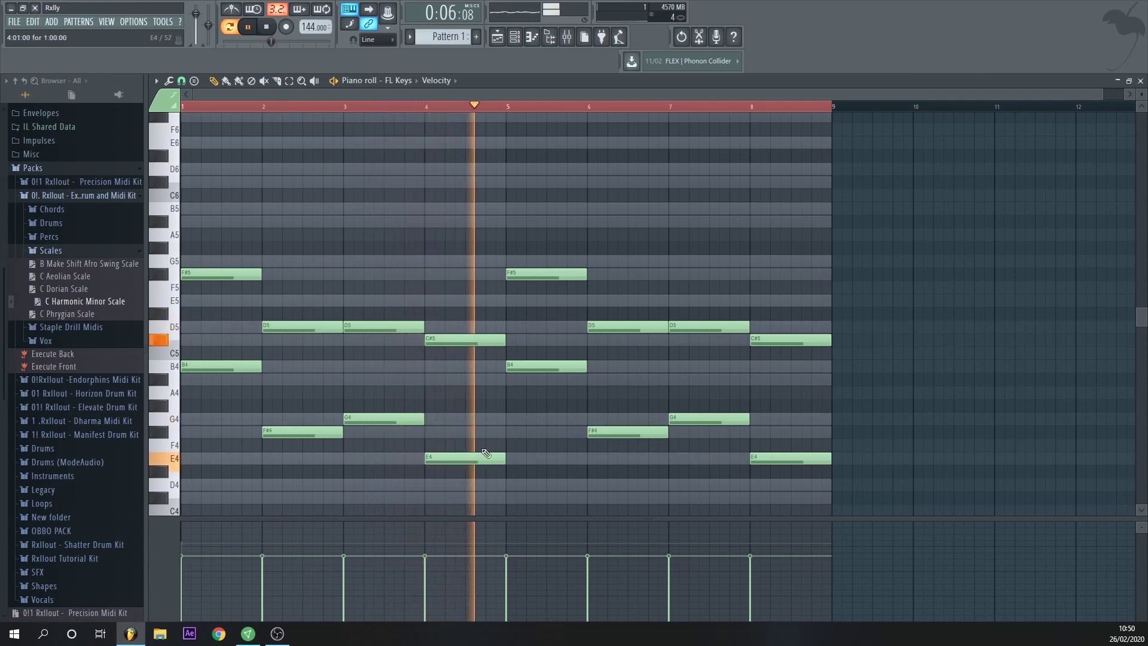
# Step: Add an F#4 note over the second half of bar 4 and delete all notes in bars 5 to 8
pyautogui.click(476, 430)
pyautogui.moveTo(546, 430); pyautogui.dragTo(506, 430)
pyautogui.moveTo(902, 482); pyautogui.dragTo(537, 240)
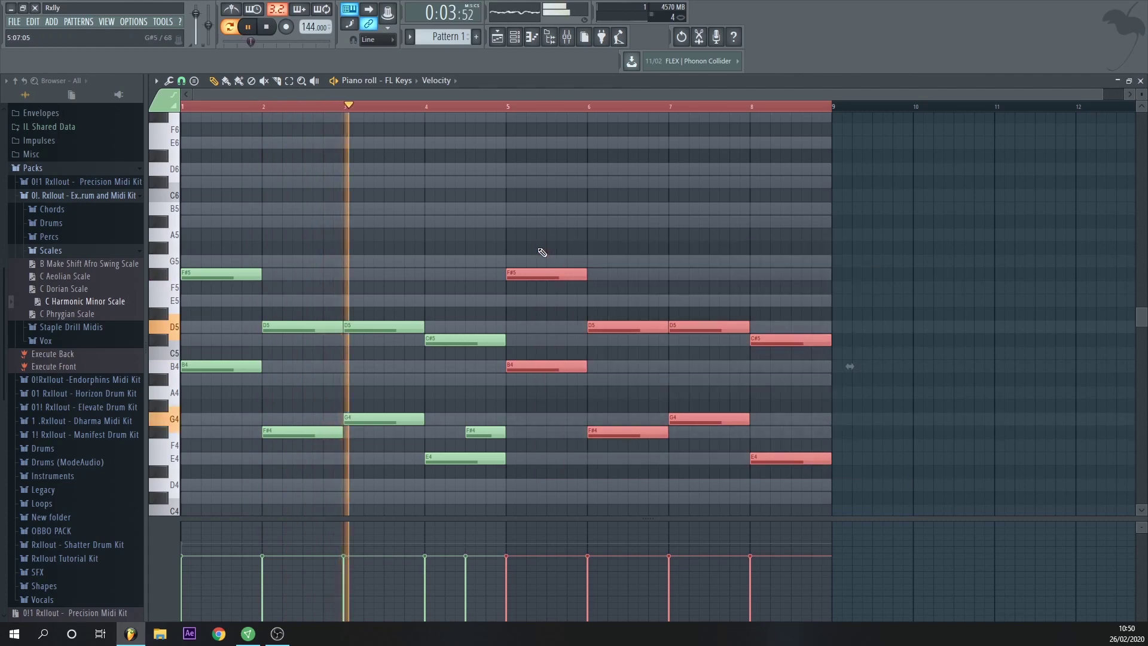
pyautogui.press('Delete')
# Step: Shorten the E4 in bar 4 to half a bar and add a quarter-bar E4 at the end of that bar
pyautogui.moveTo(504, 459); pyautogui.dragTo(464, 459)
pyautogui.press('space')
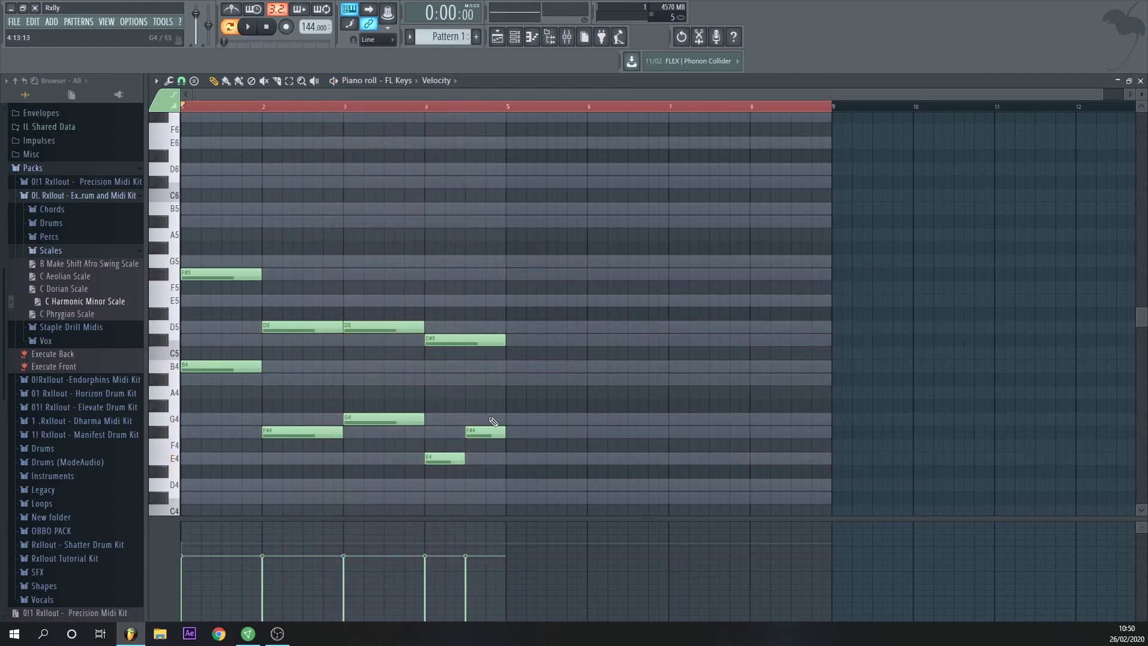
pyautogui.click(496, 459)
pyautogui.press('space')
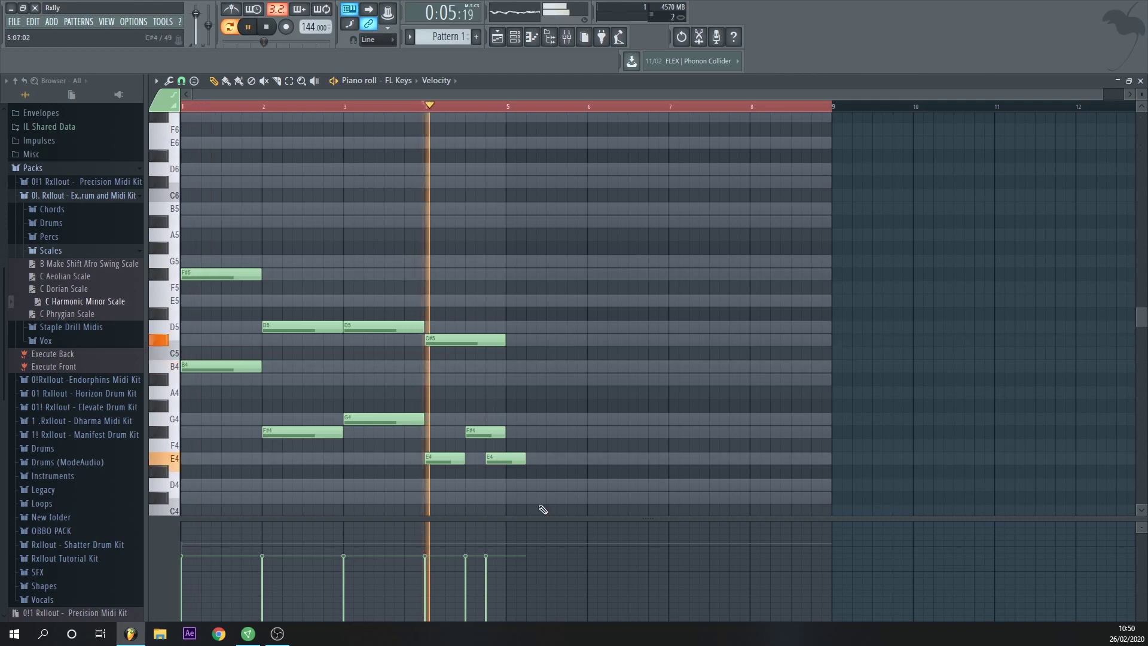
pyautogui.moveTo(524, 458); pyautogui.dragTo(508, 458)
# Step: Copy the revised four-bar progression into bars 5 to 8 and deselect the notes
pyautogui.hotkey('ctrl', 'a')
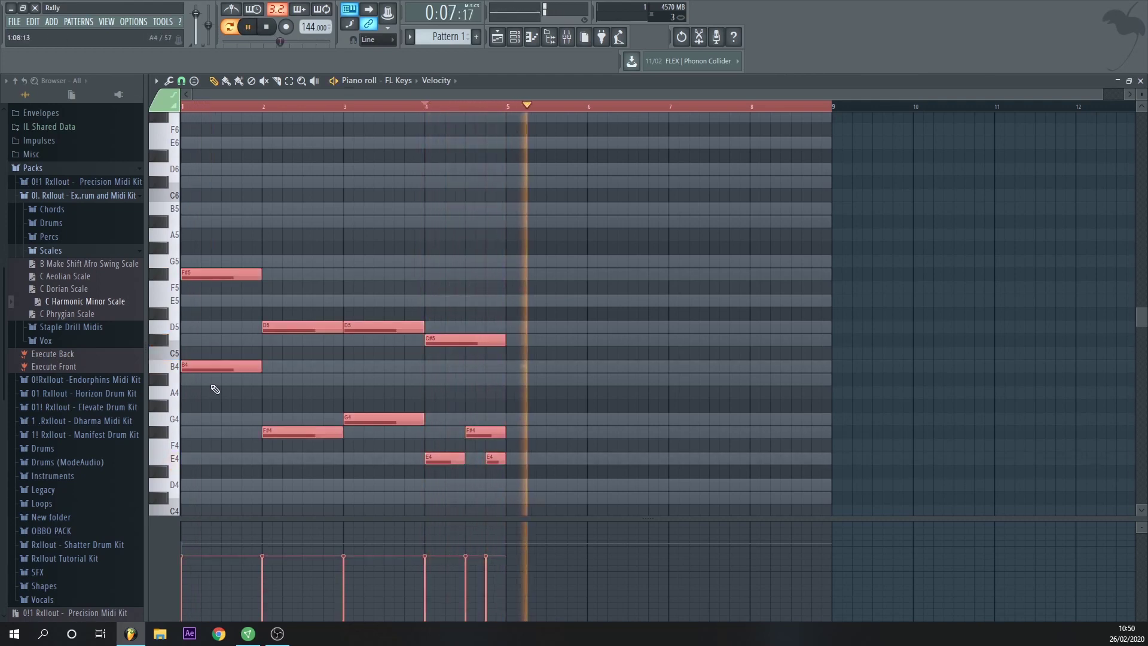
pyautogui.press('space')
pyautogui.moveTo(193, 367); pyautogui.dragTo(514, 379)
pyautogui.keyDown('ctrl'); pyautogui.click(464, 407); pyautogui.keyUp('ctrl')
pyautogui.scroll(1, 455, 383)
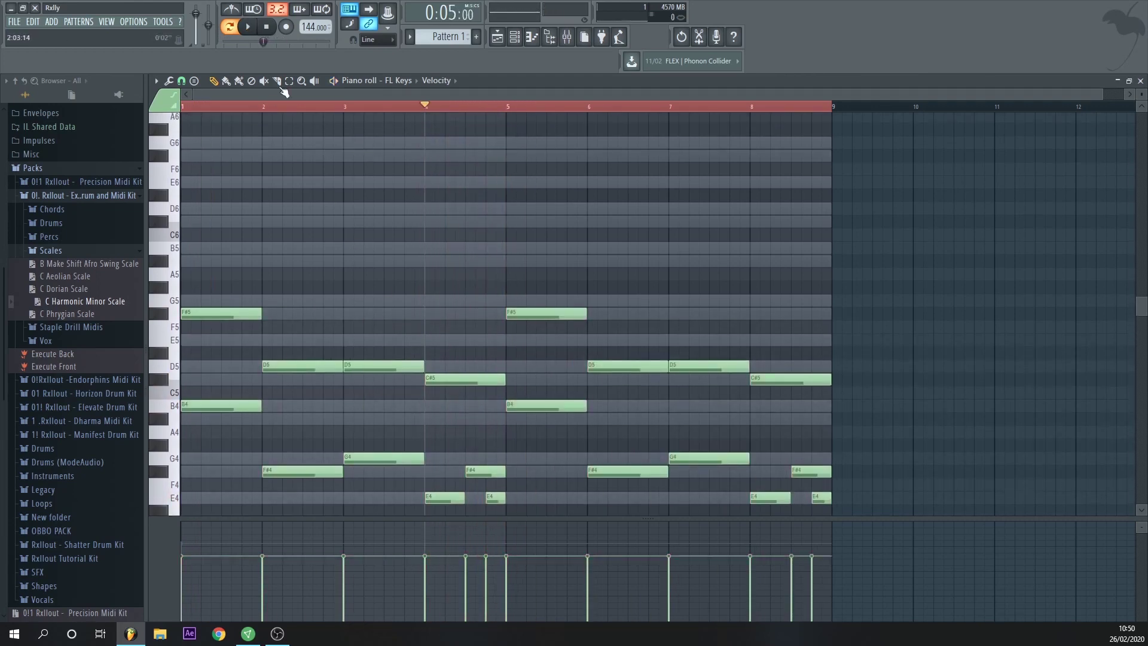
# Step: Transpose the whole eight-bar progression down one octave during playback
pyautogui.press('space')
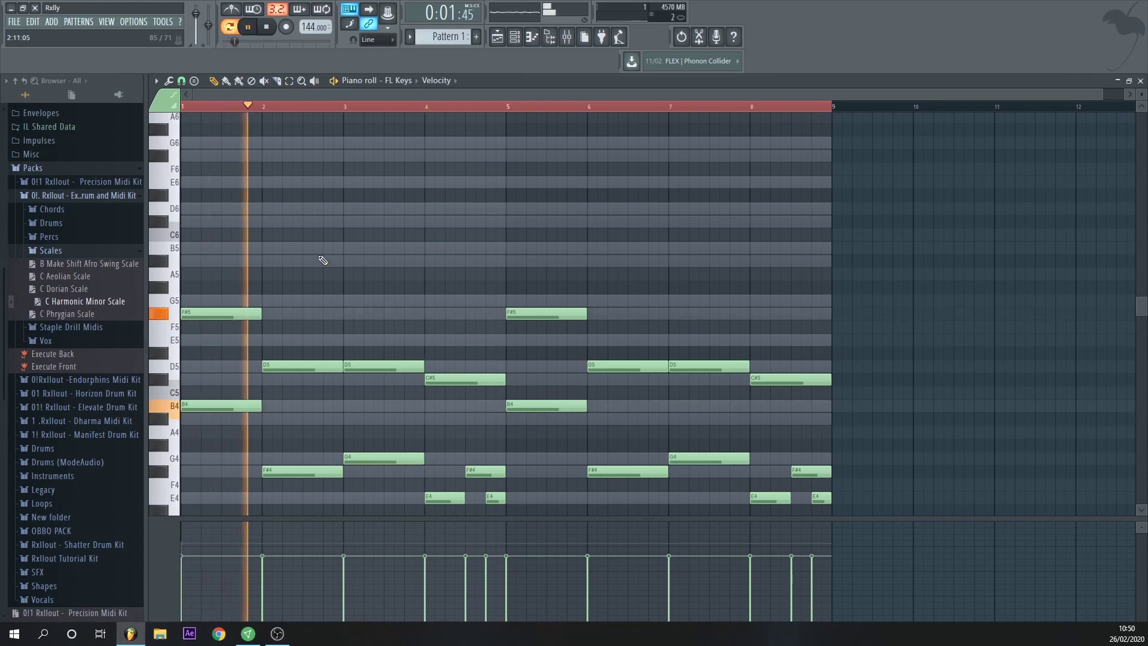
pyautogui.hotkey('ctrl', 'a')
pyautogui.hotkey('ctrl', 'Down')
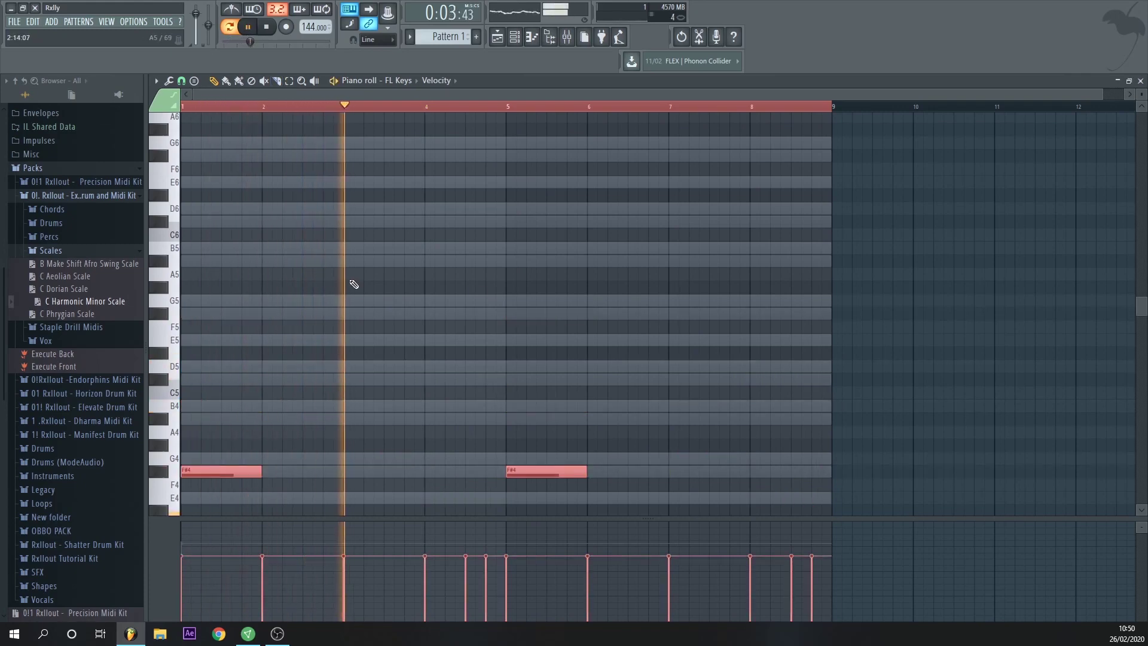
pyautogui.keyDown('ctrl'); pyautogui.rightClick(492, 290); pyautogui.keyUp('ctrl')
pyautogui.scroll(1, 359, 257)
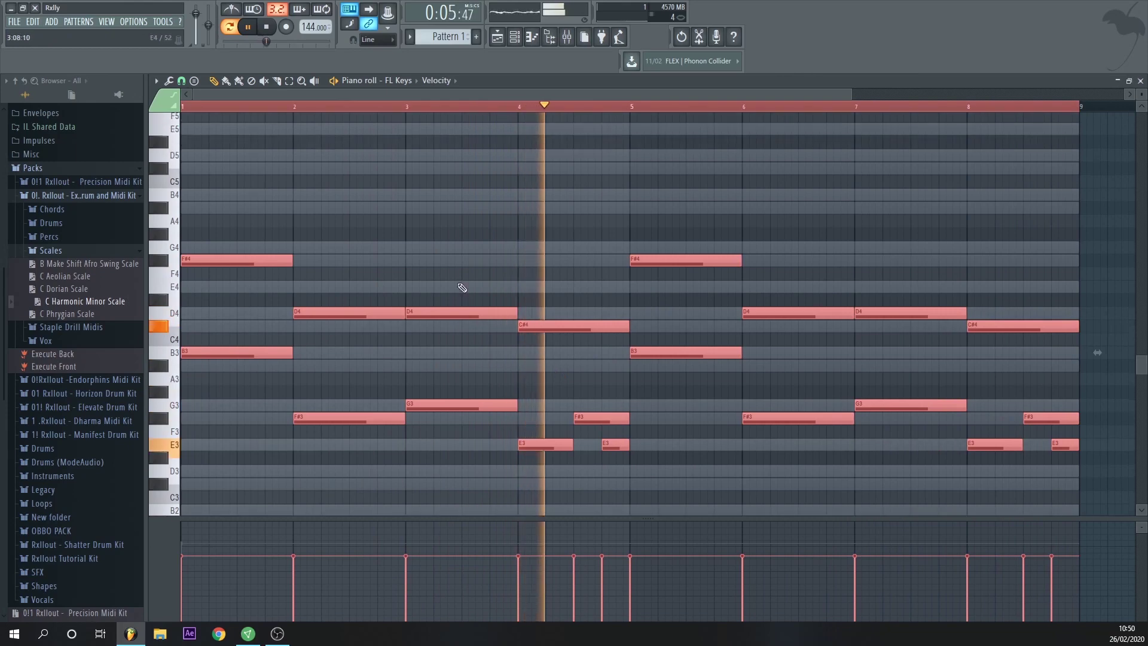
# Step: Add a quarter-bar melody note on B4 at the end of bar 1, trying A#4 first
pyautogui.click(230, 220)
pyautogui.press('space')
pyautogui.click(268, 209)
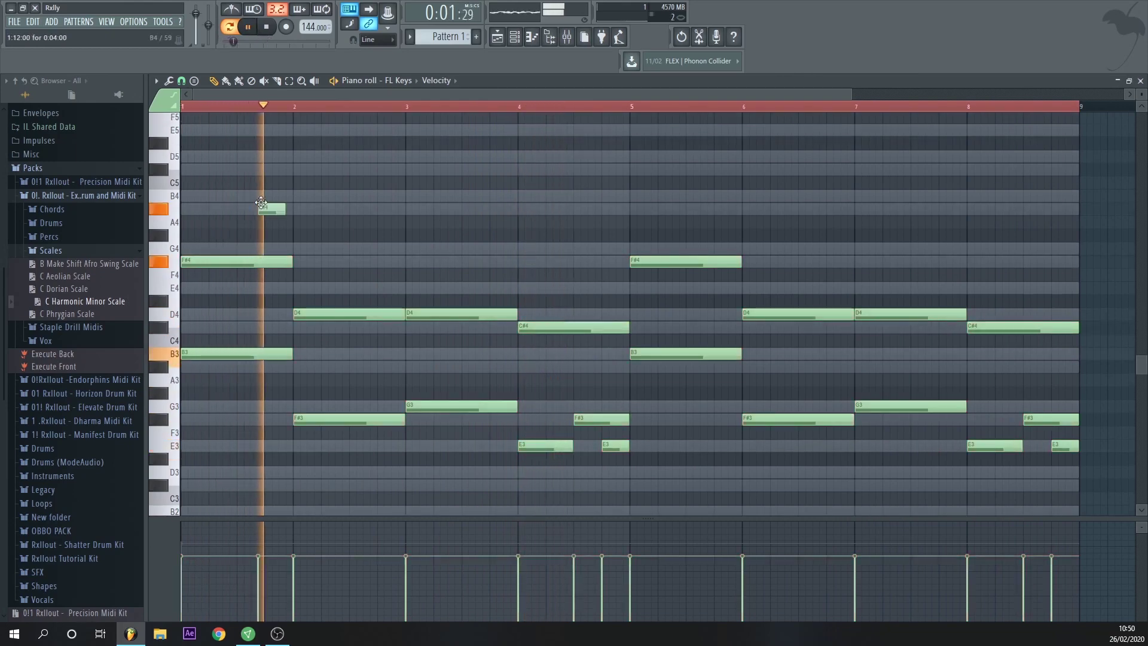
pyautogui.press('space')
pyautogui.press('space')
pyautogui.moveTo(273, 197); pyautogui.dragTo(274, 194)
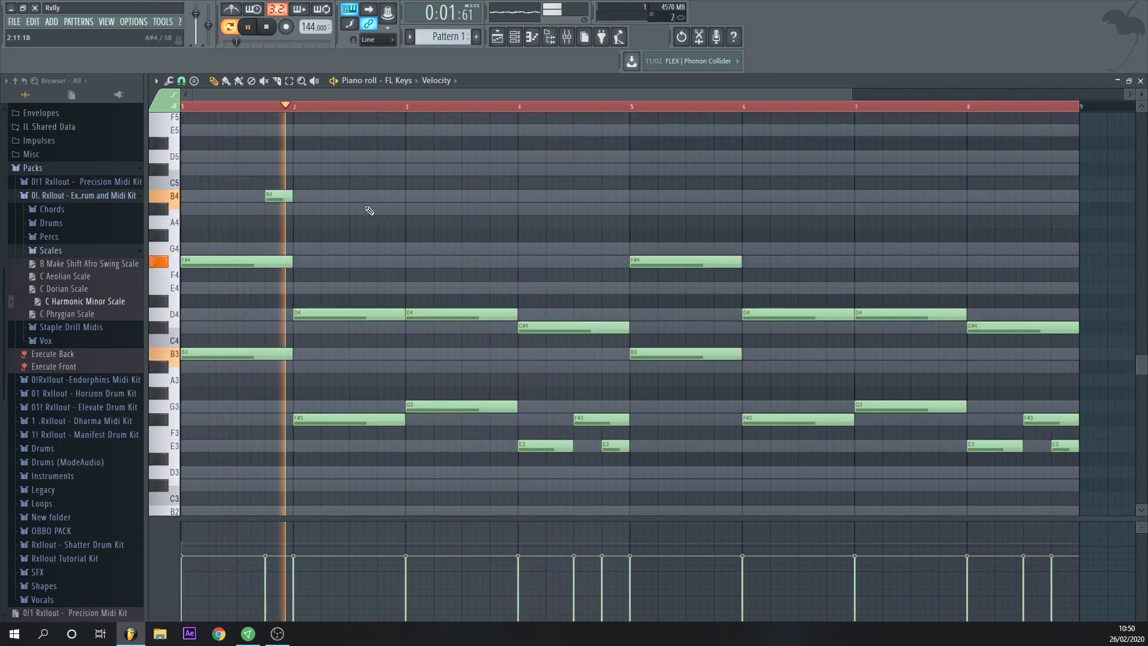
# Step: Try a quarter-bar A#4 melody note at the end of bar 2 and play it back
pyautogui.click(385, 209)
pyautogui.press('space')
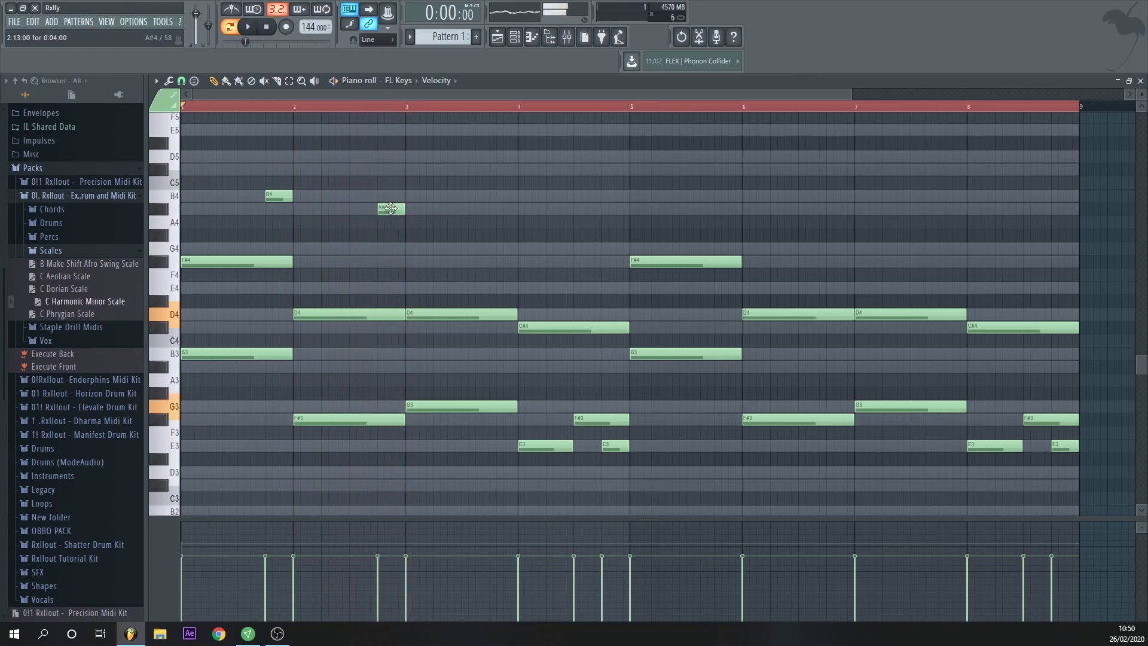
pyautogui.press('space')
# Step: Fill bar 1 of the melody with half-bar notes on B4 and C#5, trying A#4 for the second note first
pyautogui.moveTo(266, 196); pyautogui.dragTo(196, 191)
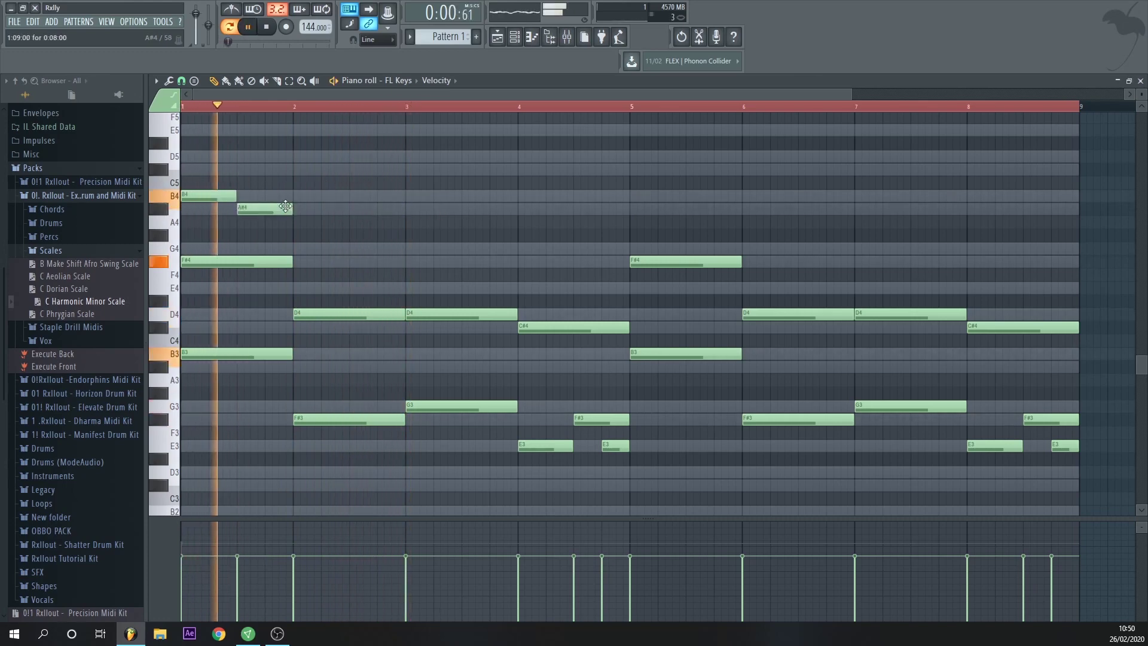
pyautogui.press('space')
pyautogui.moveTo(270, 209); pyautogui.dragTo(271, 163)
pyautogui.press('space')
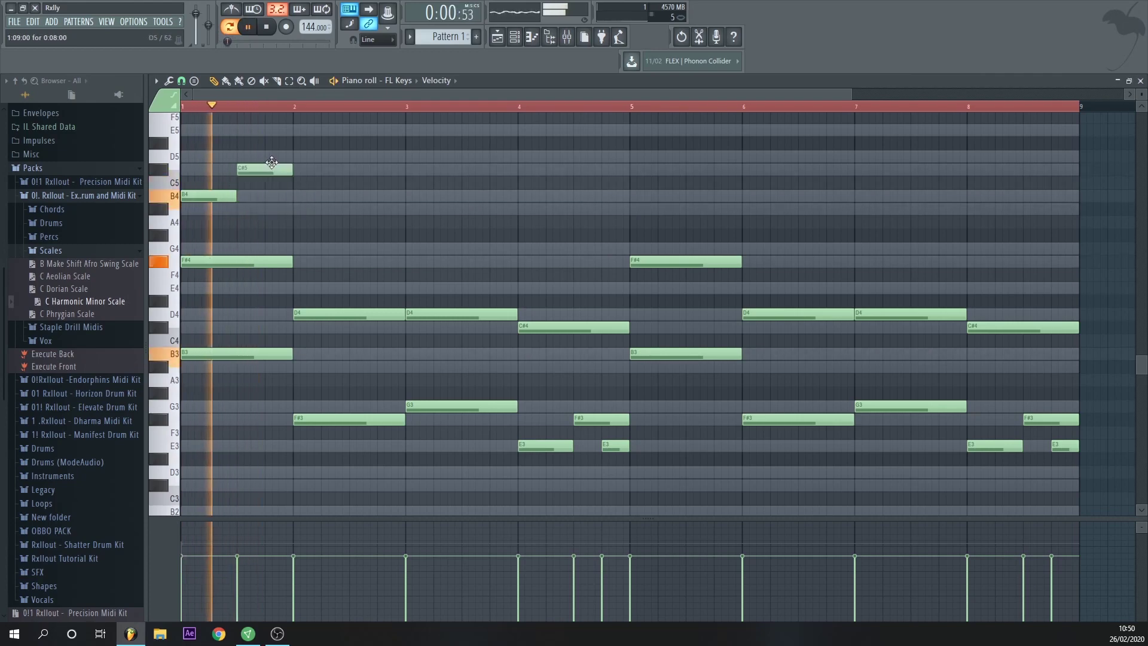
# Step: Add half-bar melody notes D5 and C#5 in bar 2, E5 and D5 in bar 3, and C#5 and D5 in bar 4
pyautogui.click(308, 156)
pyautogui.click(377, 171)
pyautogui.press('space')
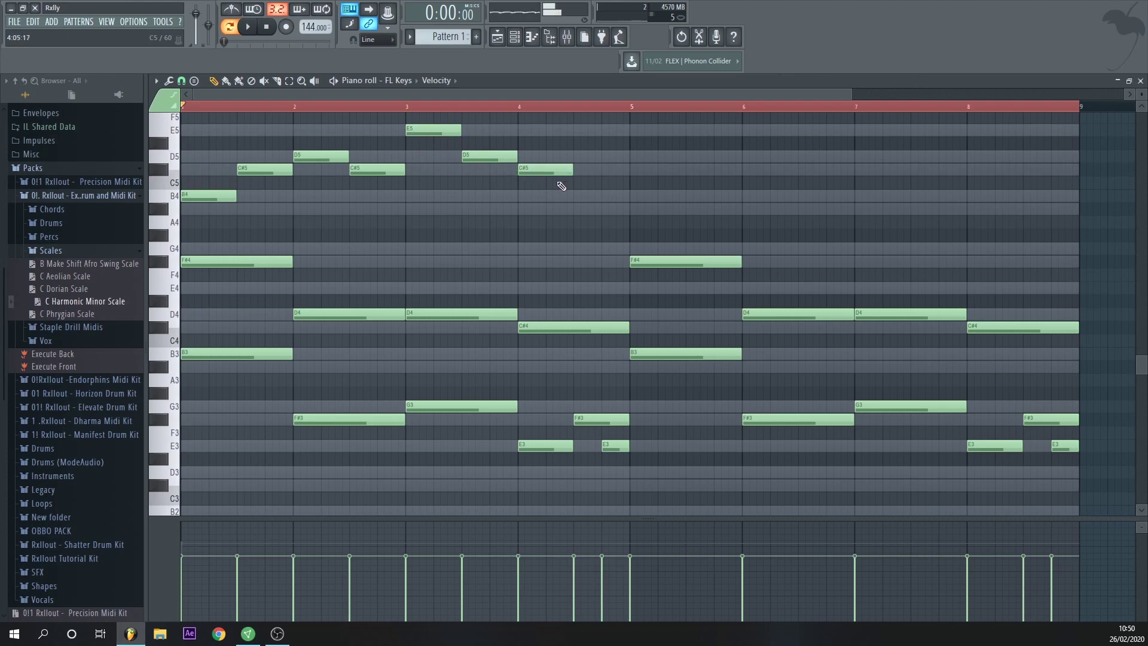
pyautogui.moveTo(575, 150); pyautogui.dragTo(578, 157)
pyautogui.press('space')
# Step: Copy the four-bar melody into bars 5 to 8, then transpose all notes up one octave and deselect them
pyautogui.keyDown('ctrl'); pyautogui.moveTo(674, 200); pyautogui.dragTo(149, 115); pyautogui.keyUp('ctrl')
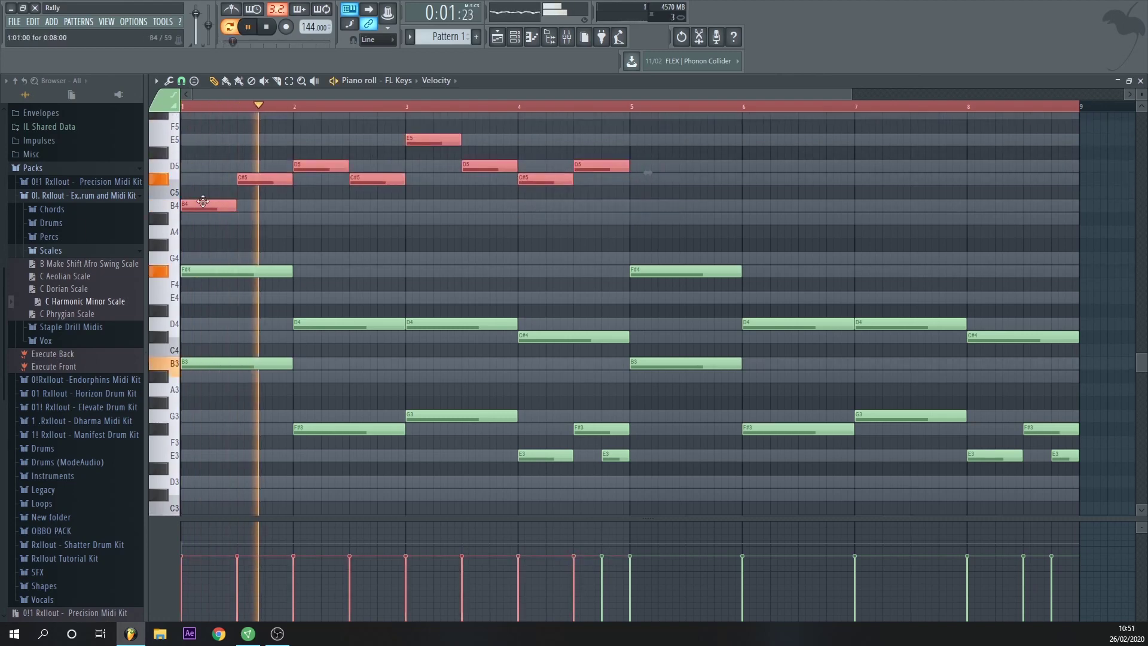
pyautogui.keyDown('shift'); pyautogui.moveTo(200, 199); pyautogui.dragTo(656, 197); pyautogui.keyUp('shift')
pyautogui.hotkey('ctrl', 'a')
pyautogui.hotkey('ctrl', 'Up')
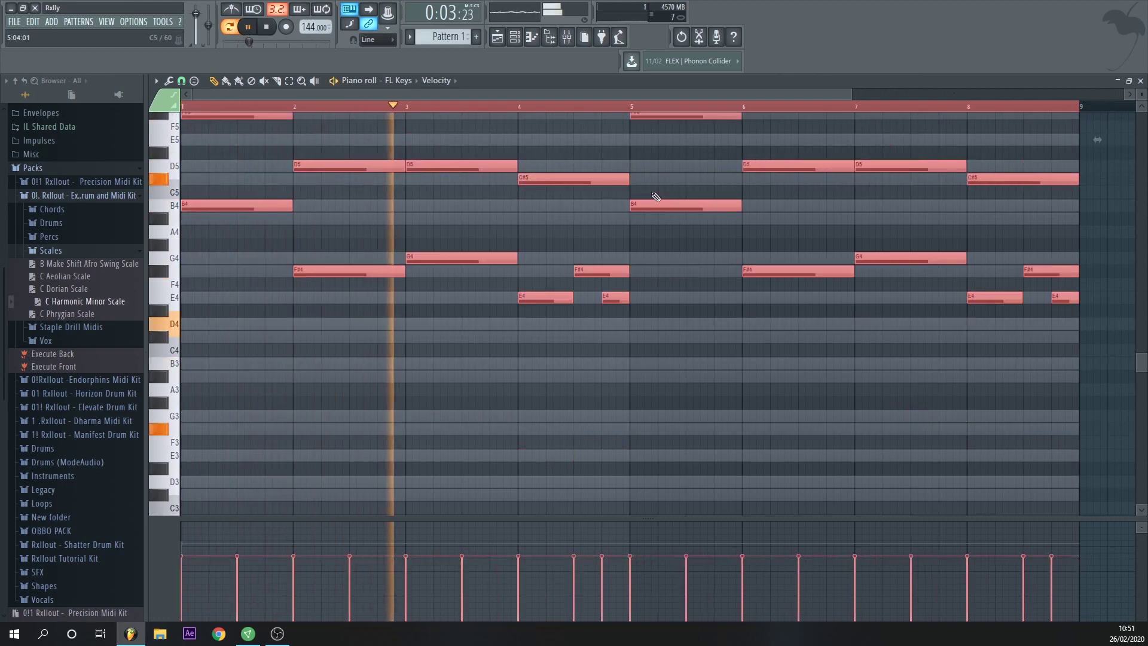
pyautogui.scroll(4, 538, 263)
pyautogui.keyDown('ctrl'); pyautogui.scroll(-3, 554, 293); pyautogui.keyUp('ctrl')
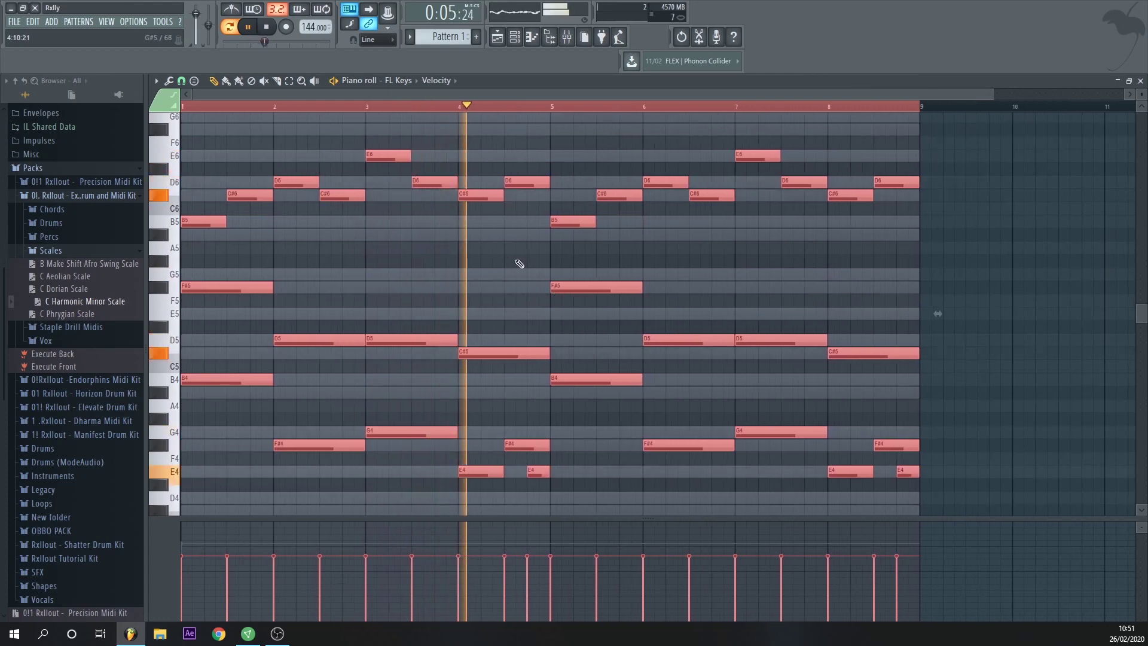
pyautogui.hotkey('ctrl', 'd')
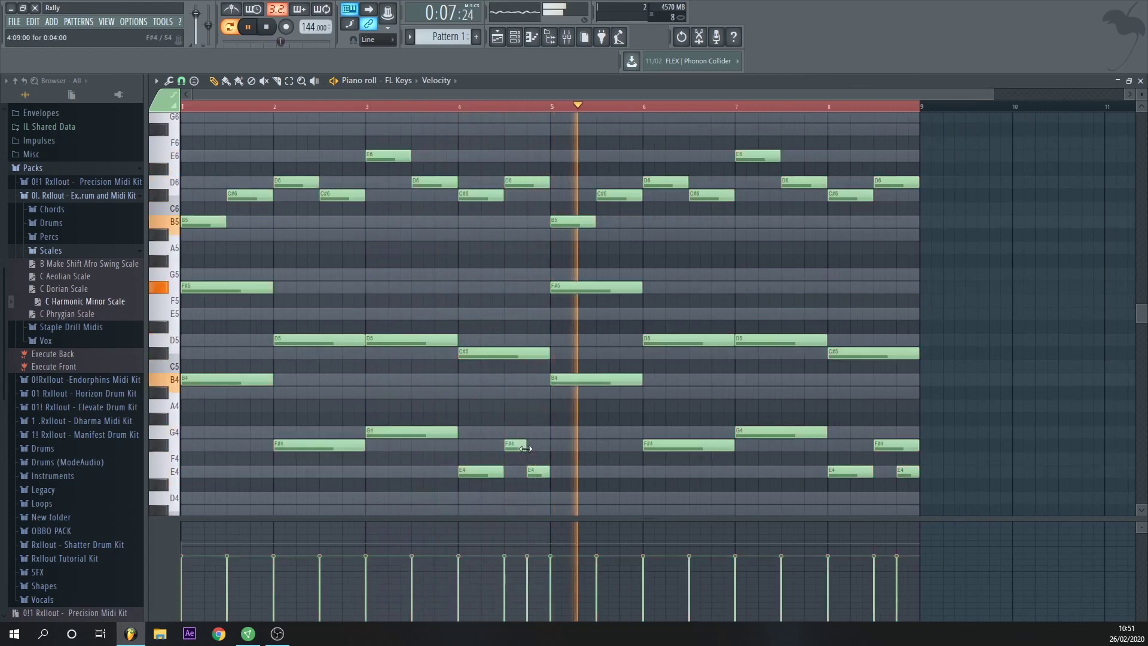
# Step: Shorten the F#4 in the second half of bar 4 to a quarter bar
pyautogui.moveTo(529, 449); pyautogui.dragTo(526, 448)
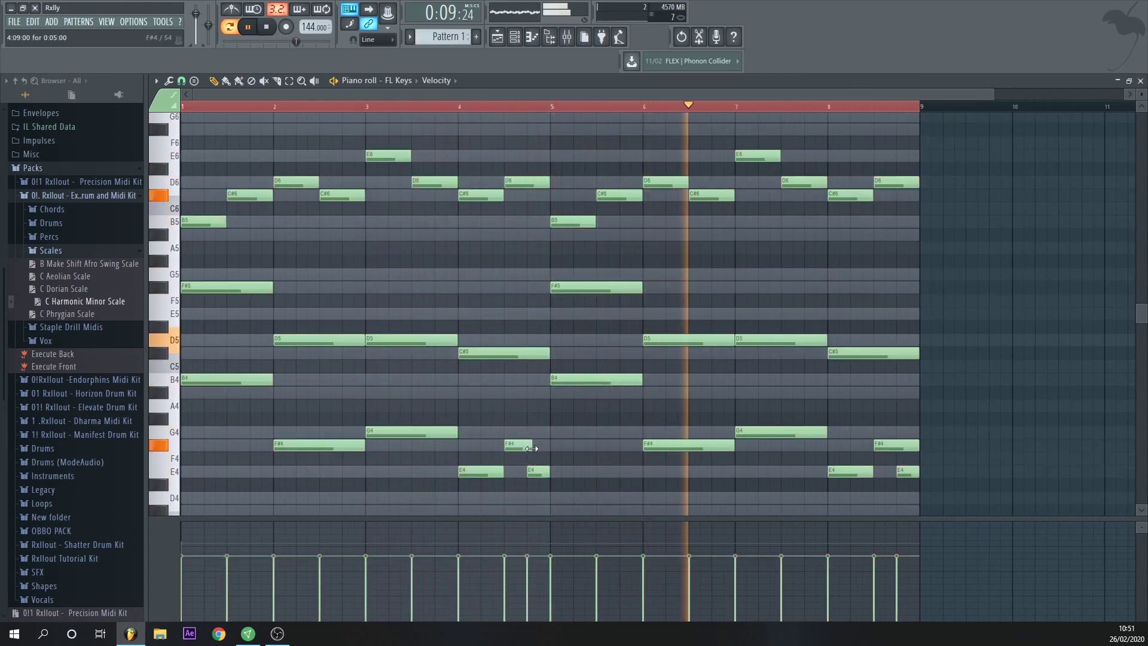
pyautogui.scroll(3, 663, 410)
pyautogui.keyDown('ctrl'); pyautogui.scroll(-1, 410, 371); pyautogui.keyUp('ctrl')
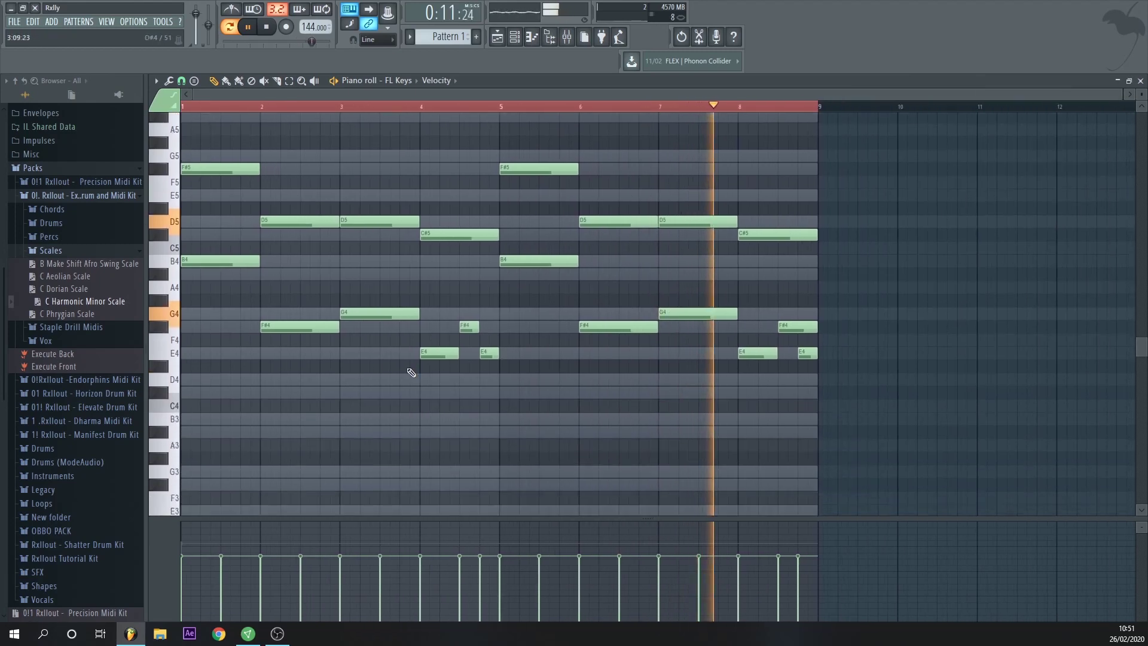
# Step: In bar 8, shorten the C#6 to a quarter bar and replace the D6 with quarter-bar B6, A#6 and G6 notes
pyautogui.press('space')
pyautogui.scroll(1, 758, 269)
pyautogui.moveTo(777, 313); pyautogui.dragTo(758, 313)
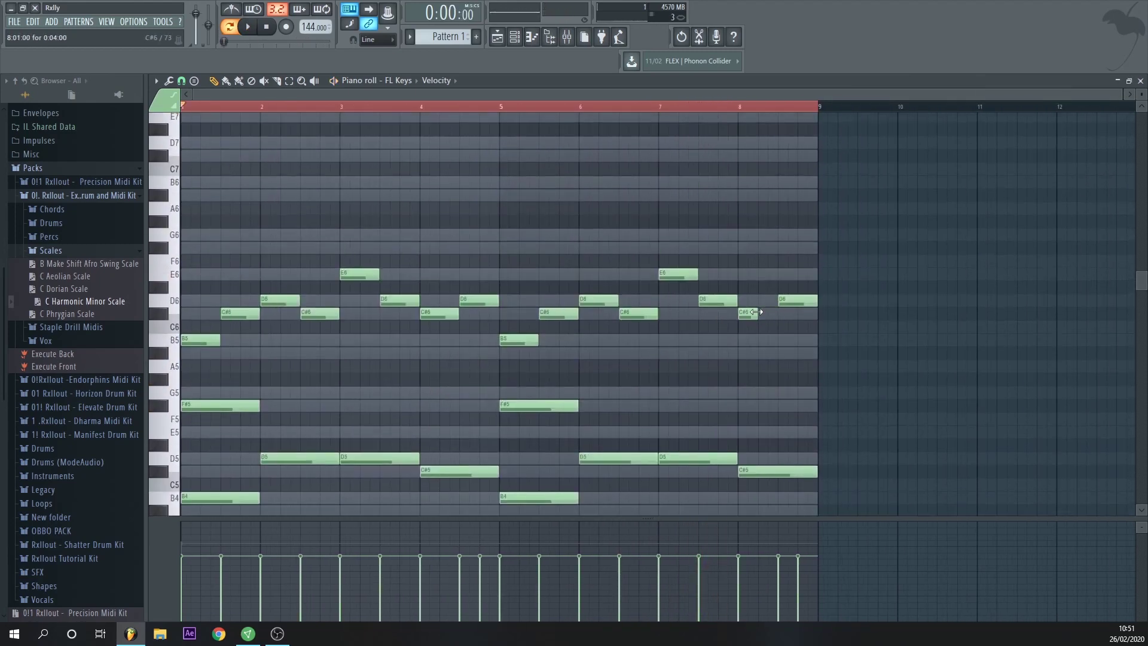
pyautogui.click(765, 182)
pyautogui.click(779, 194)
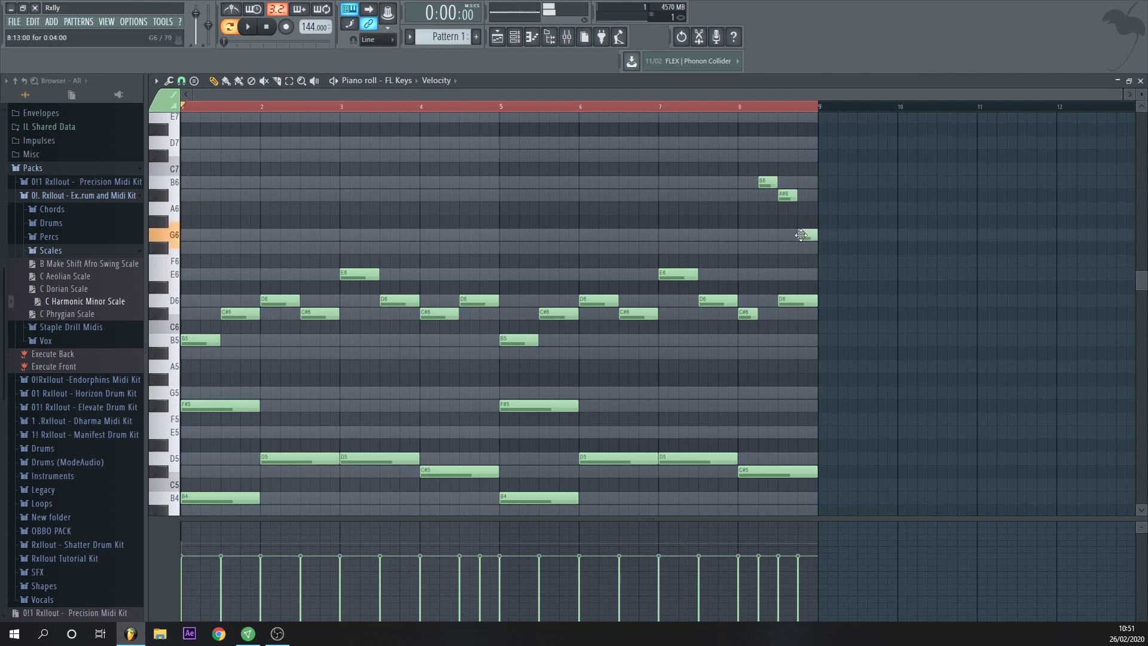
pyautogui.press('space')
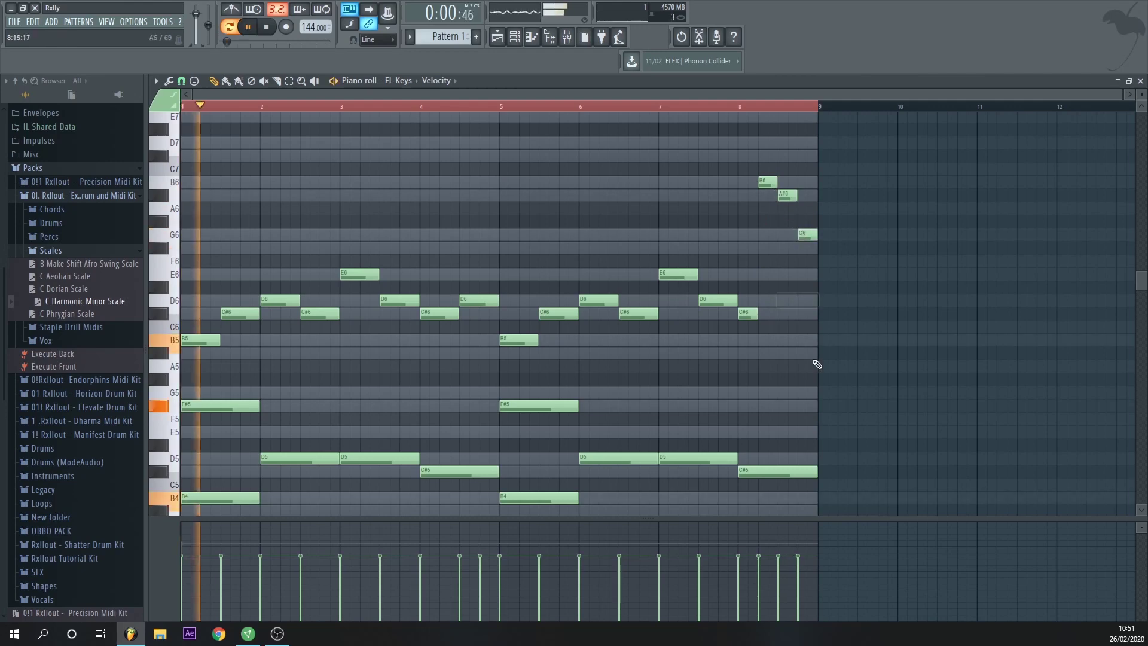
# Step: Audition the ending and lower the last three melody notes of bar 8 to G6, F#6 and E6
pyautogui.click(503, 111)
pyautogui.scroll(-2, 718, 338)
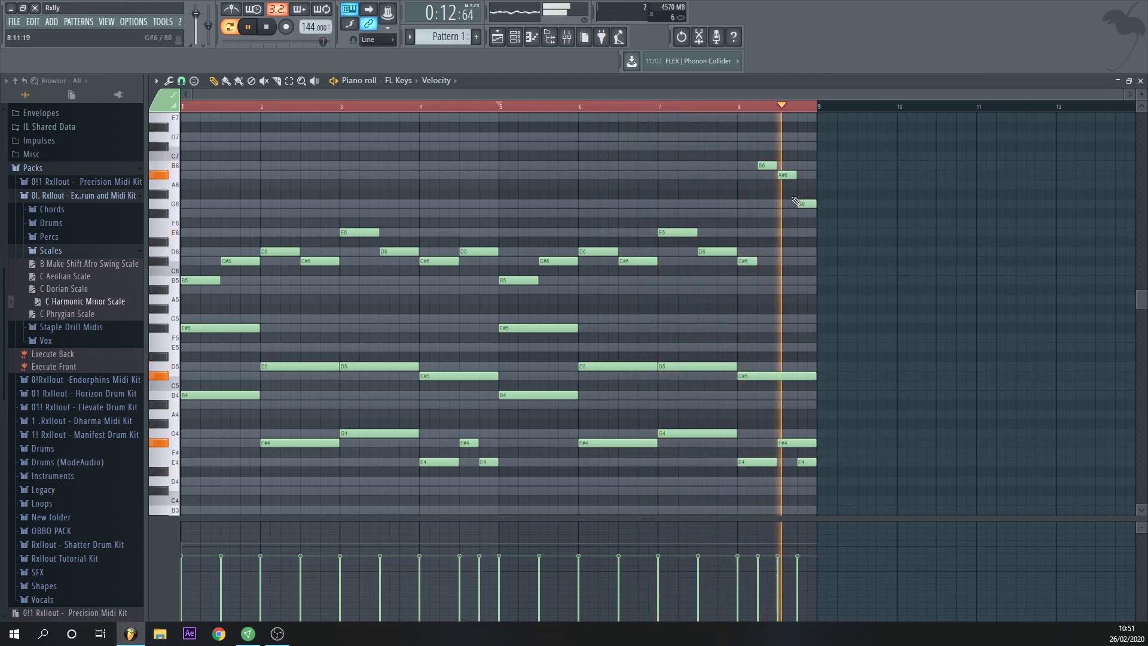
pyautogui.press('space')
pyautogui.moveTo(751, 158); pyautogui.dragTo(819, 213)
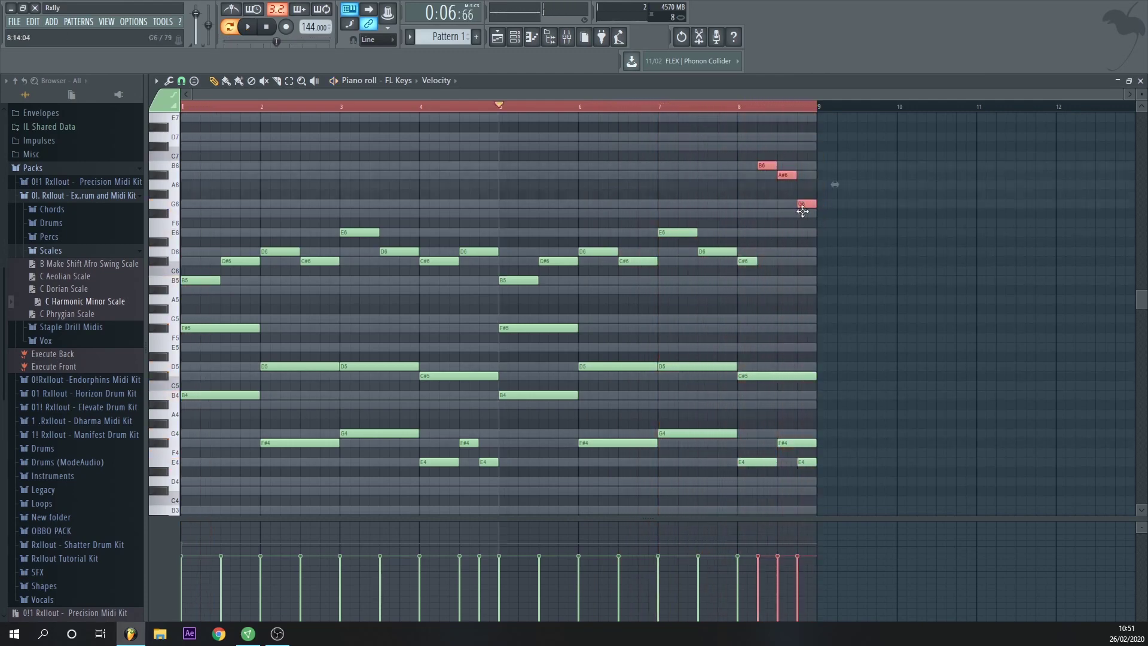
pyautogui.press('space')
pyautogui.click(695, 106)
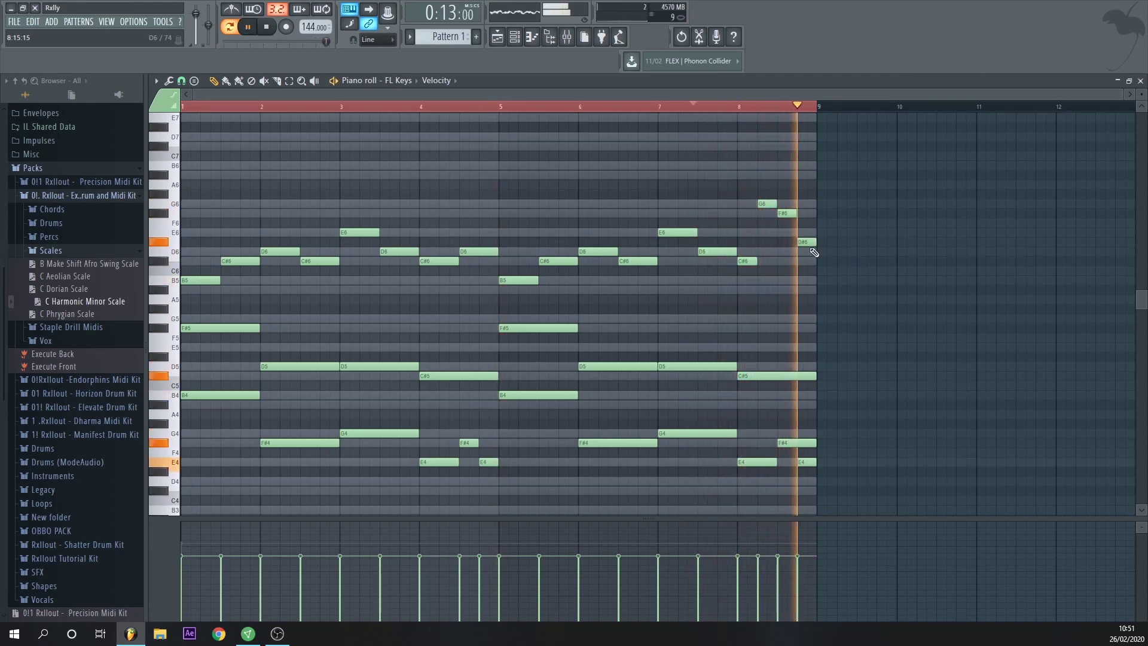
pyautogui.moveTo(806, 242); pyautogui.dragTo(758, 183)
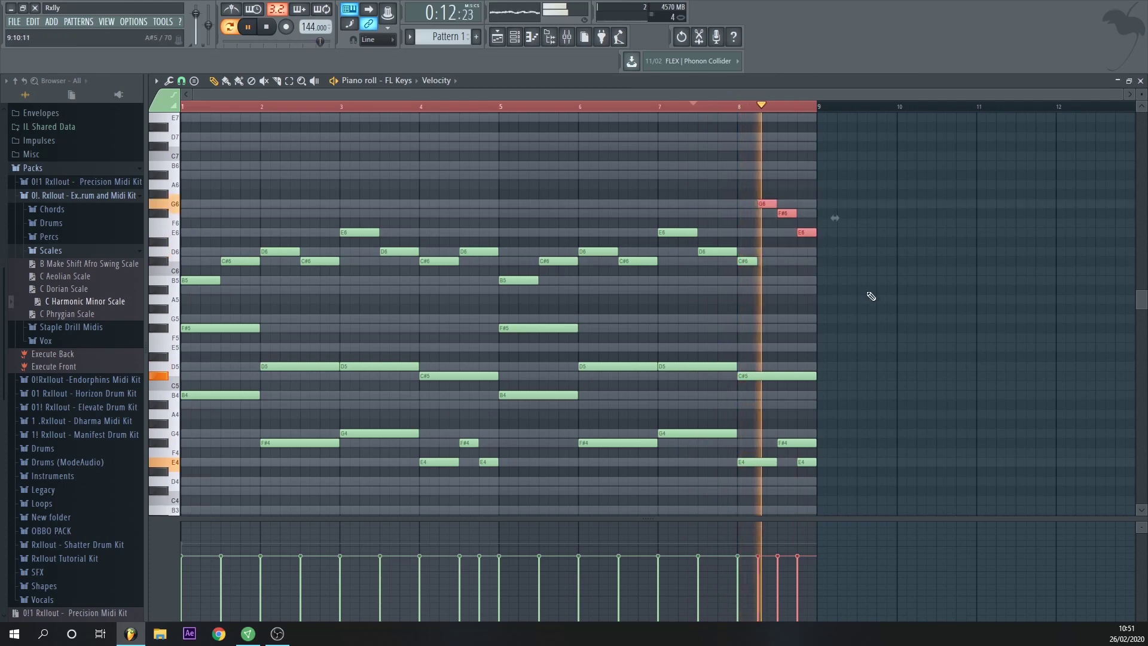
pyautogui.keyDown('ctrl'); pyautogui.click(845, 288); pyautogui.keyUp('ctrl')
pyautogui.press('space')
# Step: Select the melody notes and give them slightly lower, uneven velocities, then play the result and close the piano roll
pyautogui.moveTo(832, 265); pyautogui.dragTo(180, 179)
pyautogui.moveTo(331, 304); pyautogui.dragTo(115, 266)
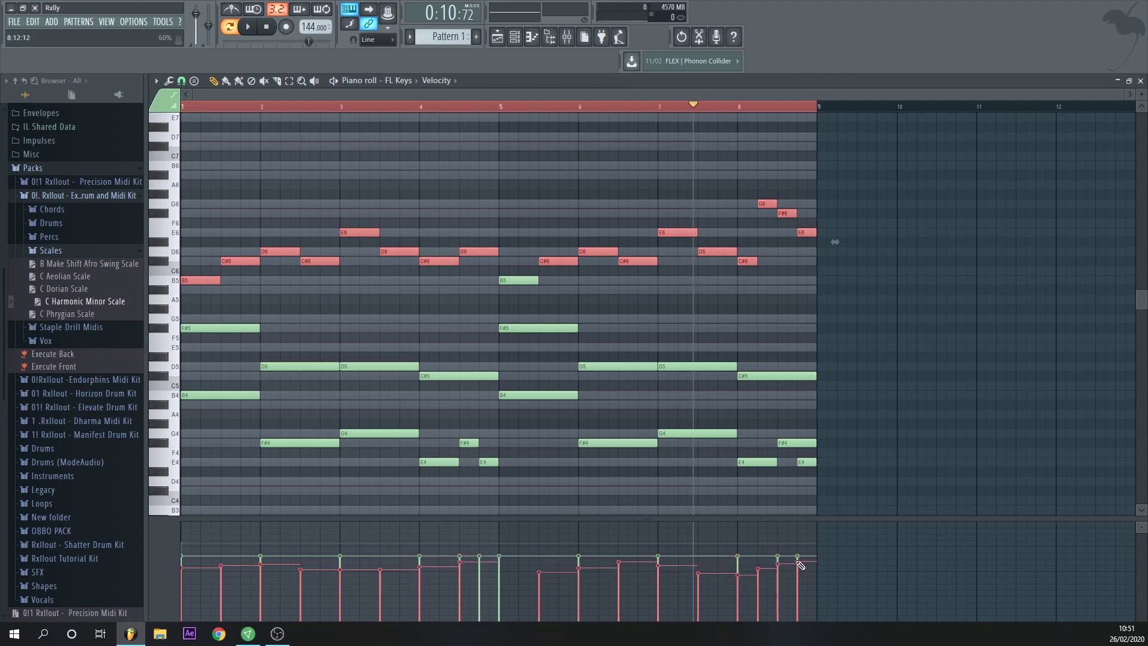
pyautogui.moveTo(797, 562); pyautogui.dragTo(798, 559)
pyautogui.press('space')
pyautogui.press('space')
pyautogui.moveTo(881, 485); pyautogui.dragTo(131, 304)
pyautogui.keyDown('ctrl'); pyautogui.click(940, 291); pyautogui.keyUp('ctrl')
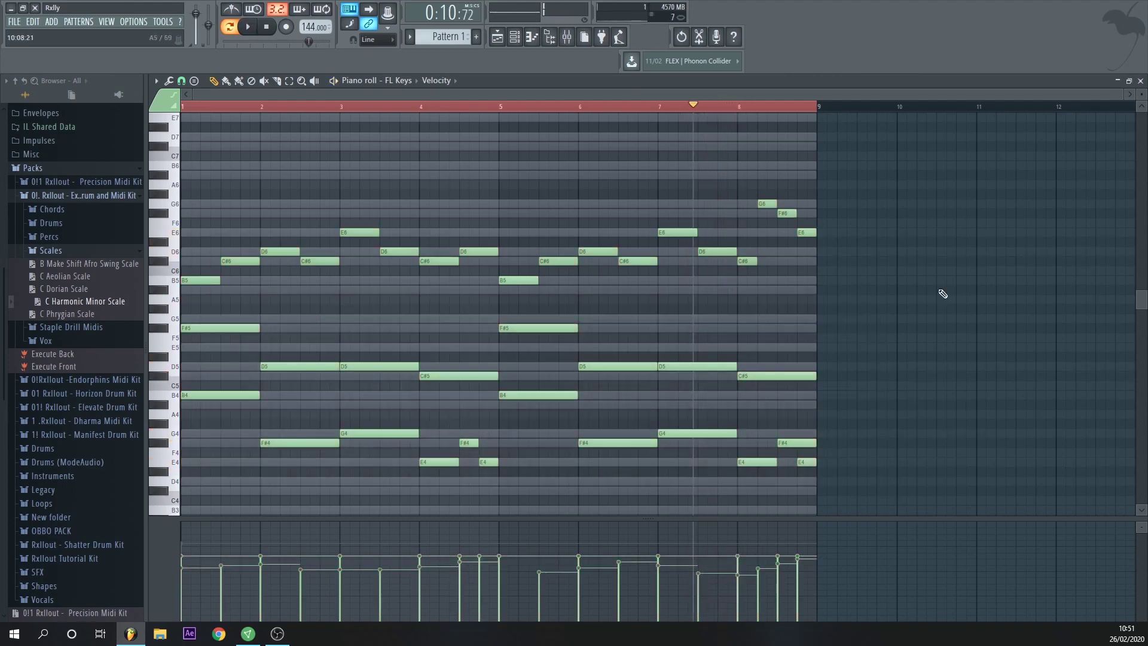
pyautogui.press('space')
pyautogui.click(1140, 81)
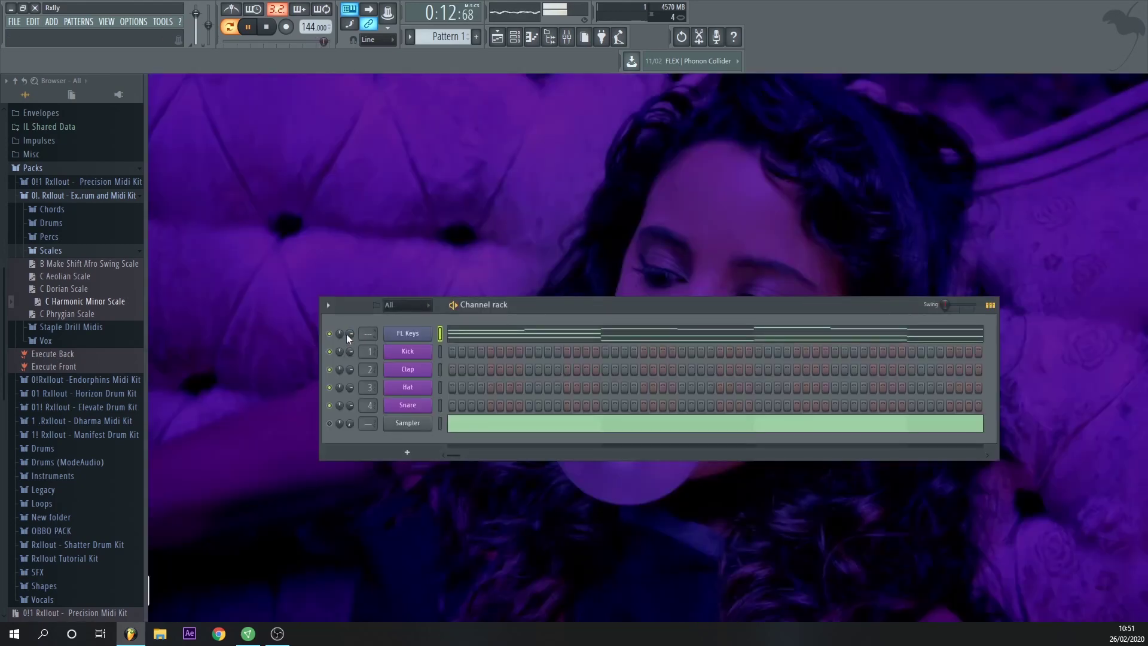
# Step: Insert a Harmor channel above FL Keys and load its Amber pad preset
pyautogui.rightClick(416, 335)
pyautogui.moveTo(475, 403)
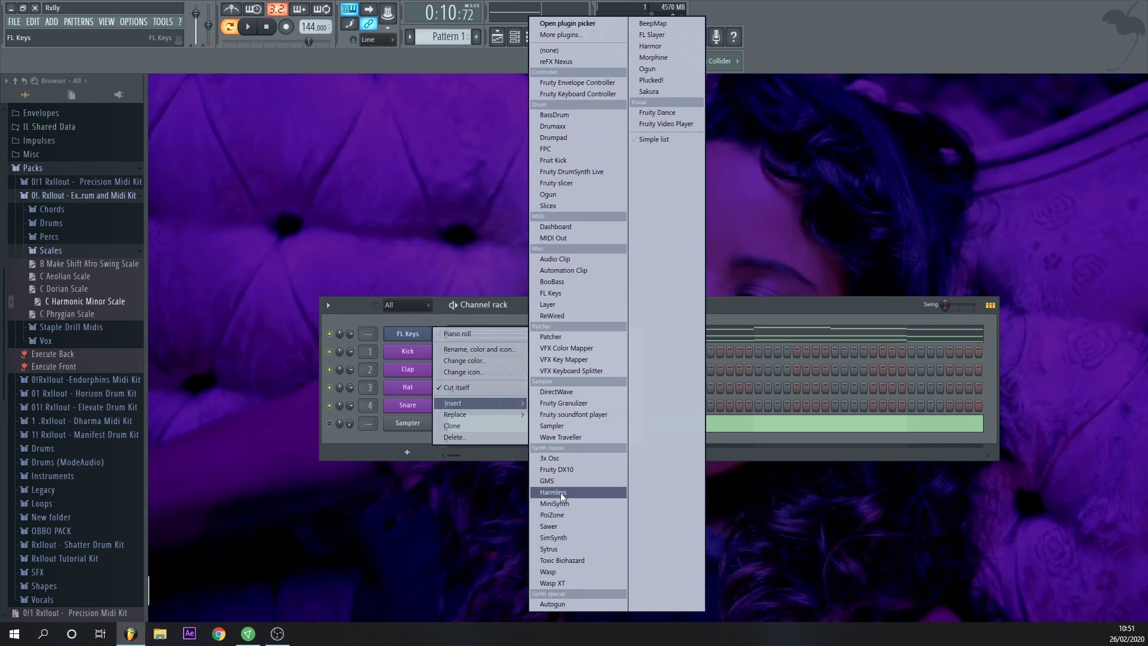
pyautogui.click(658, 47)
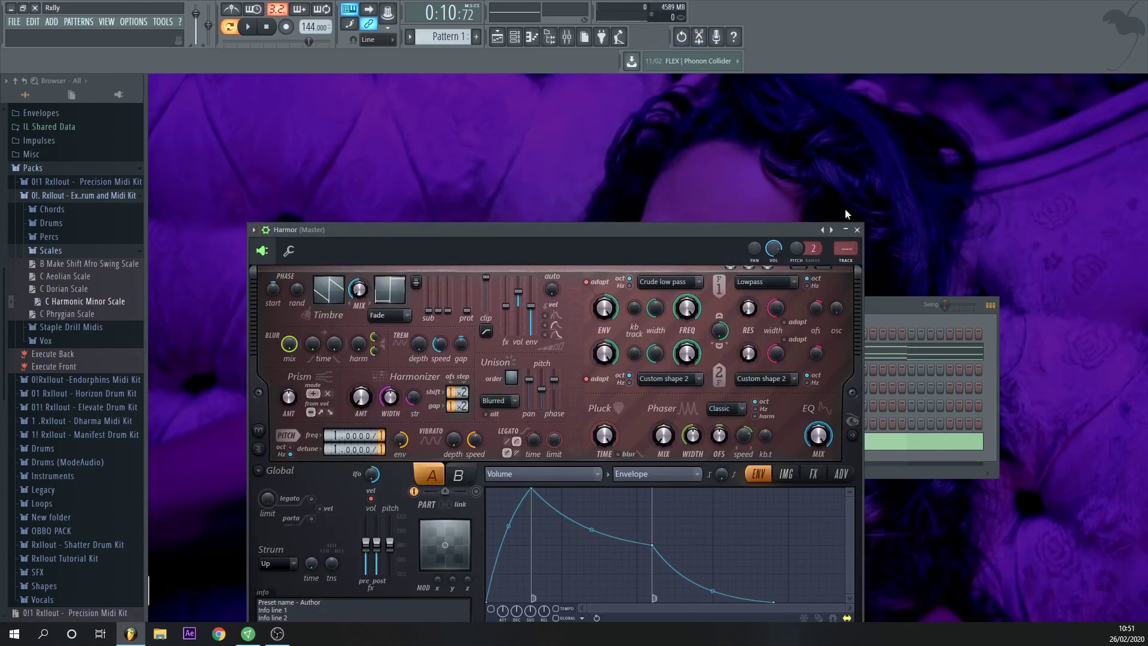
pyautogui.click(255, 230)
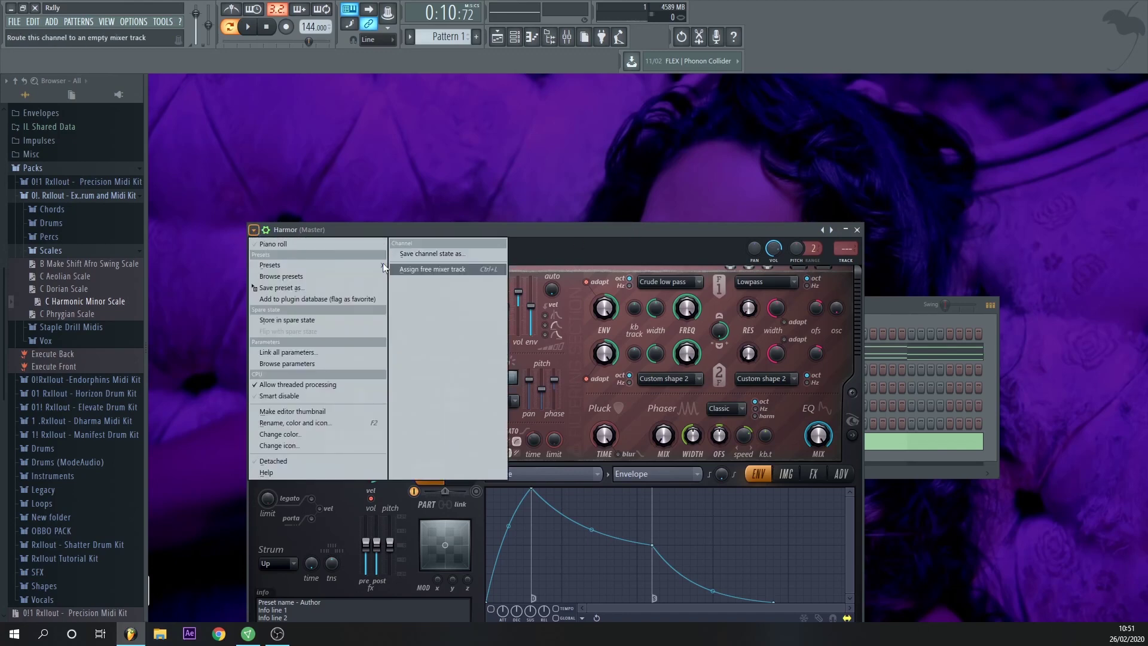
pyautogui.moveTo(335, 265)
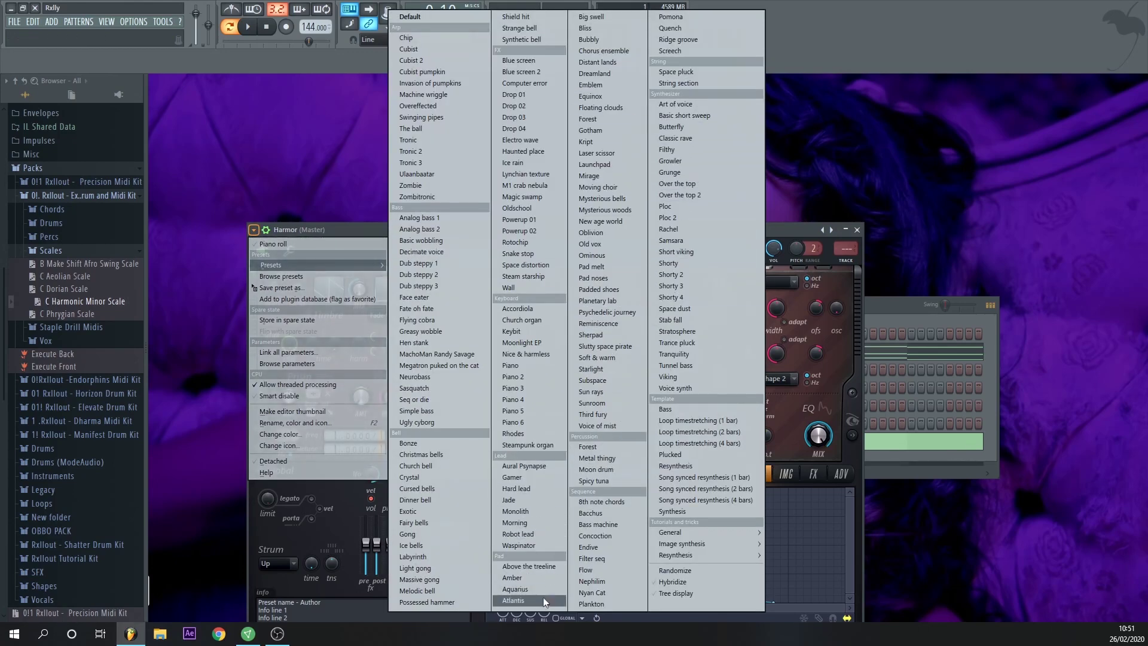
pyautogui.click(540, 578)
pyautogui.click(912, 310)
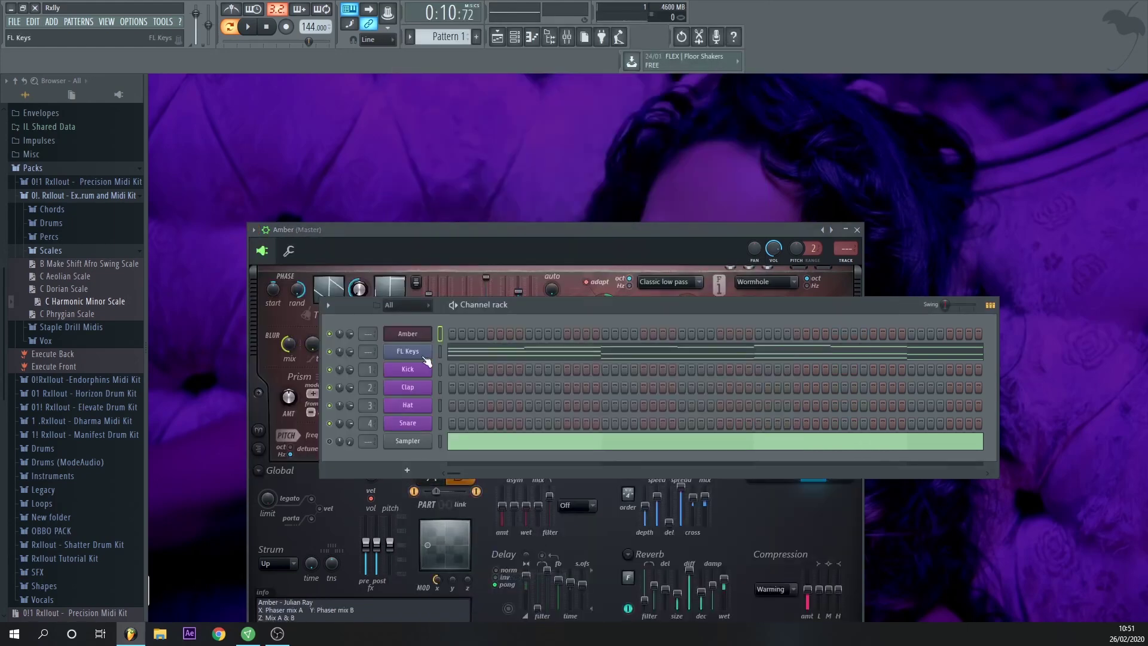
# Step: Copy the FL Keys notes into the Amber channel and lower Amber's volume to 33% during playback
pyautogui.click(440, 354)
pyautogui.hotkey('ctrl', 'c')
pyautogui.click(440, 335)
pyautogui.hotkey('ctrl', 'v')
pyautogui.moveTo(349, 335); pyautogui.dragTo(350, 346)
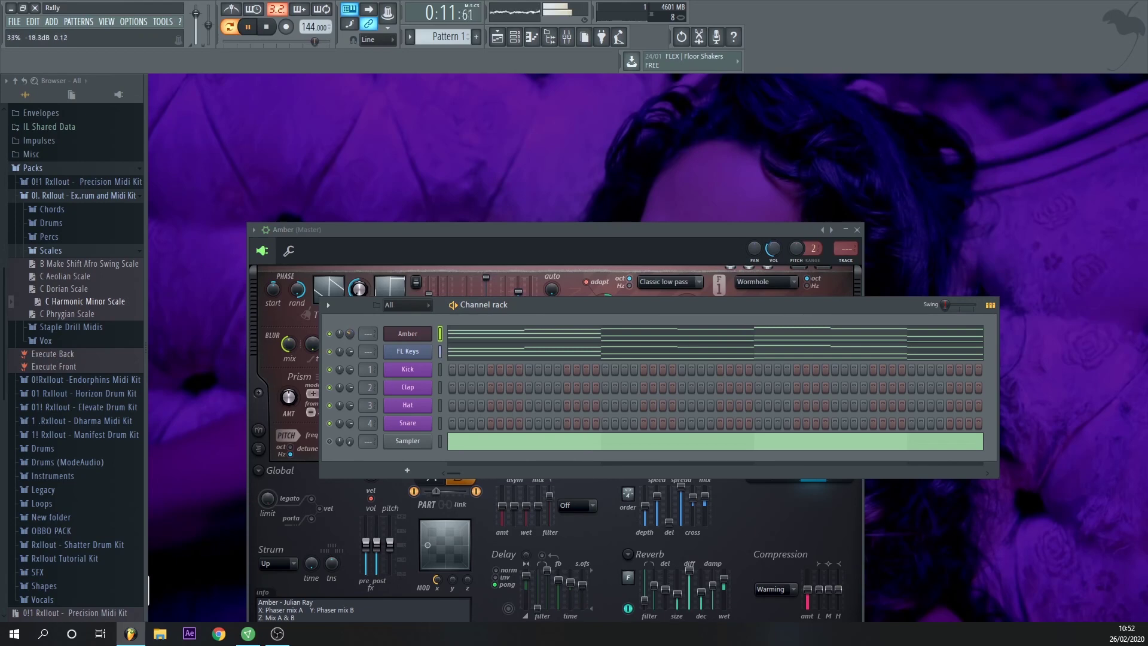
pyautogui.press('space')
# Step: Transpose all of Amber's notes down one octave
pyautogui.click(487, 333)
pyautogui.hotkey('ctrl', 'a')
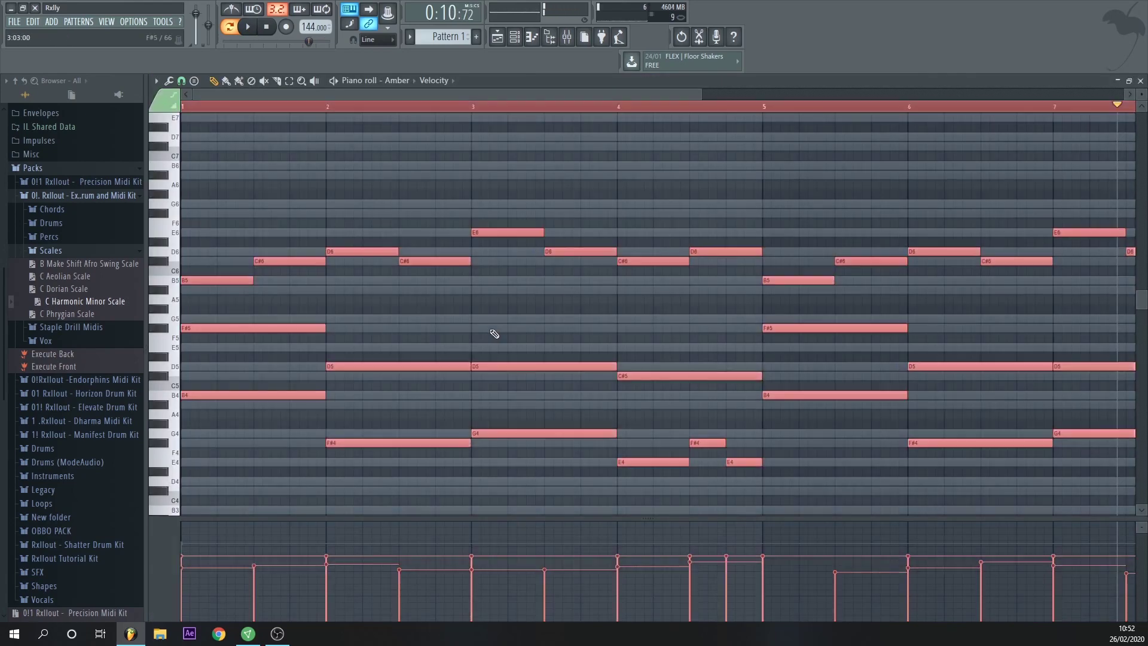
pyautogui.scroll(-3, 586, 298)
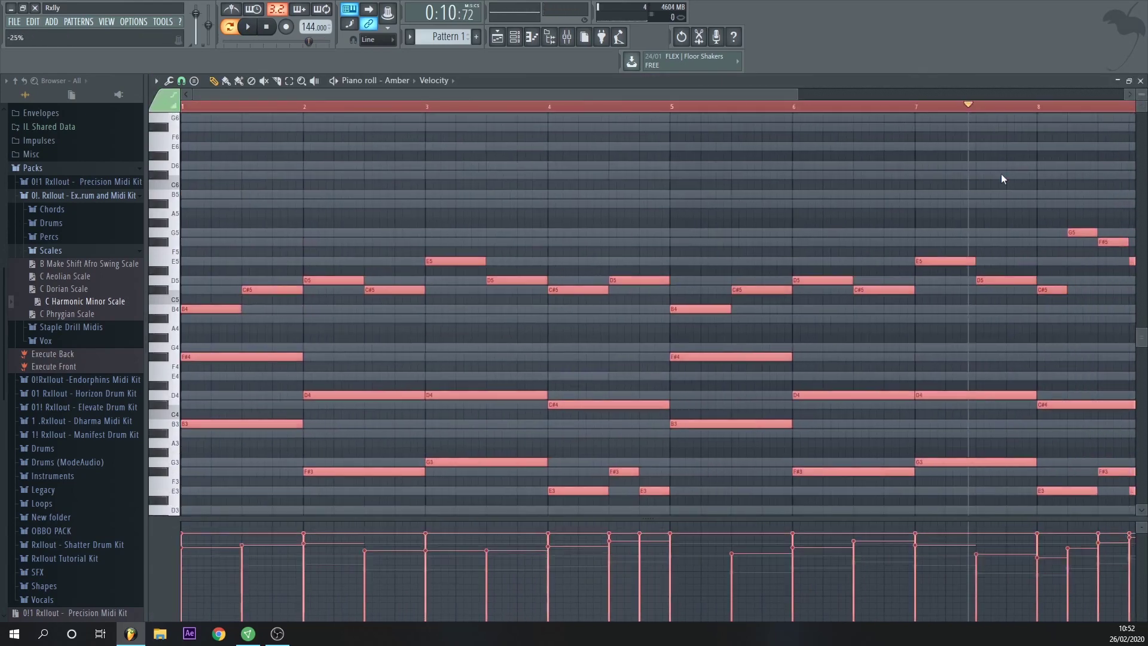
# Step: Reduce the velocities of Amber's notes using level scaling with a -50% offset, then close the piano roll
pyautogui.hotkey('alt', 'x')
pyautogui.press('space')
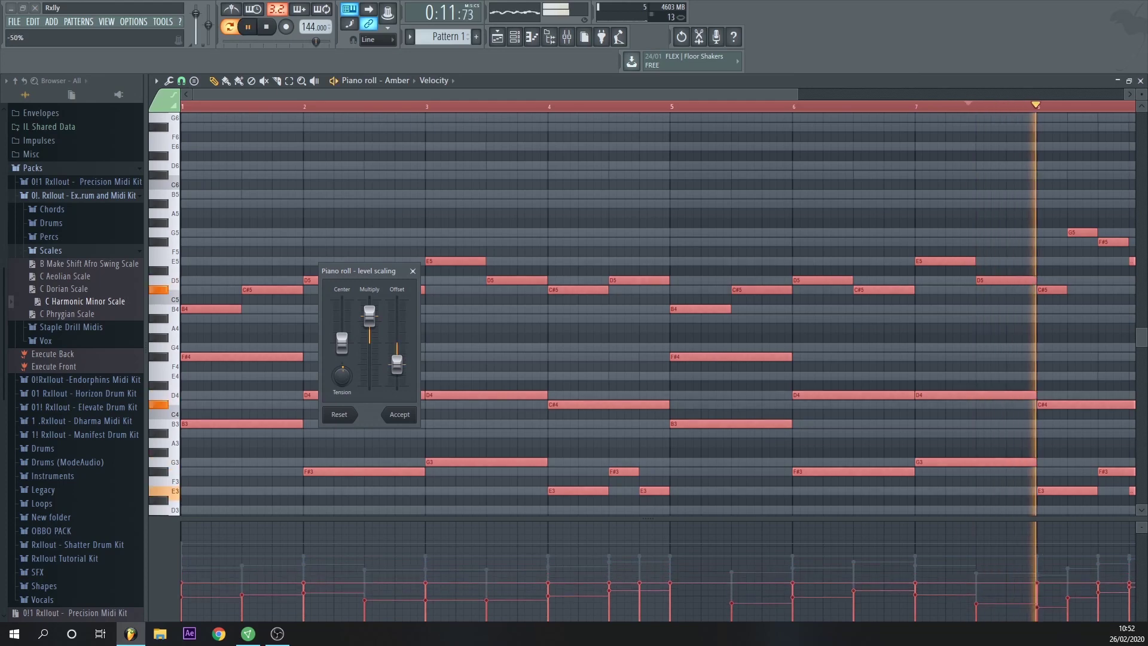
pyautogui.click(399, 414)
pyautogui.click(1140, 80)
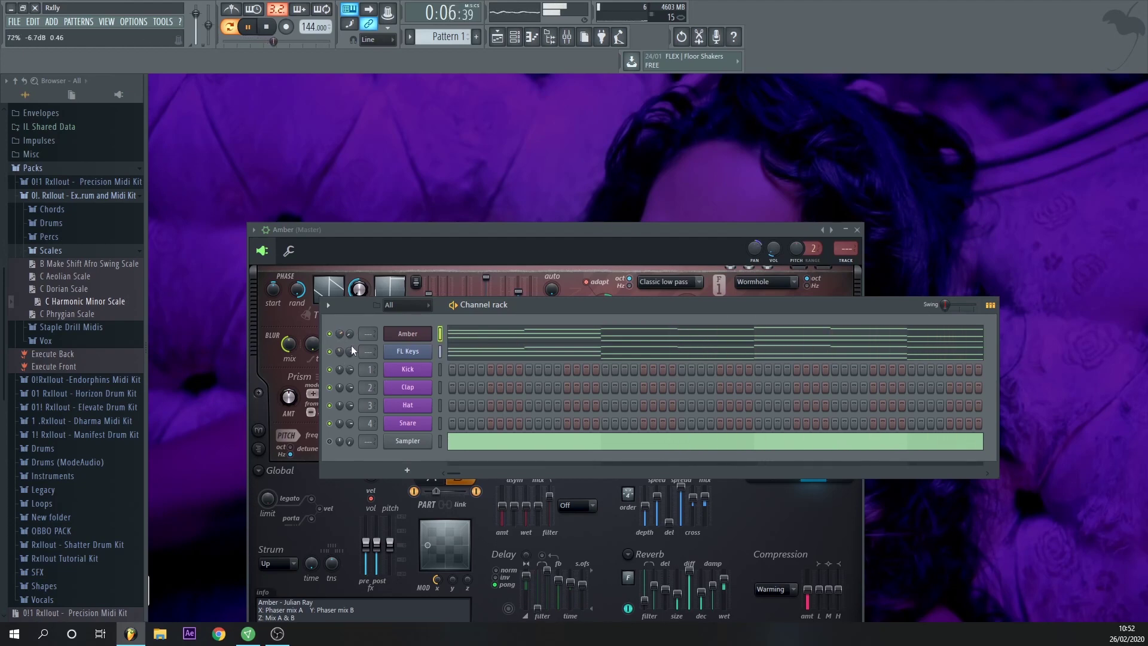
# Step: Try transposing all FL Keys notes down one octave, then undo the transposition
pyautogui.click(469, 346)
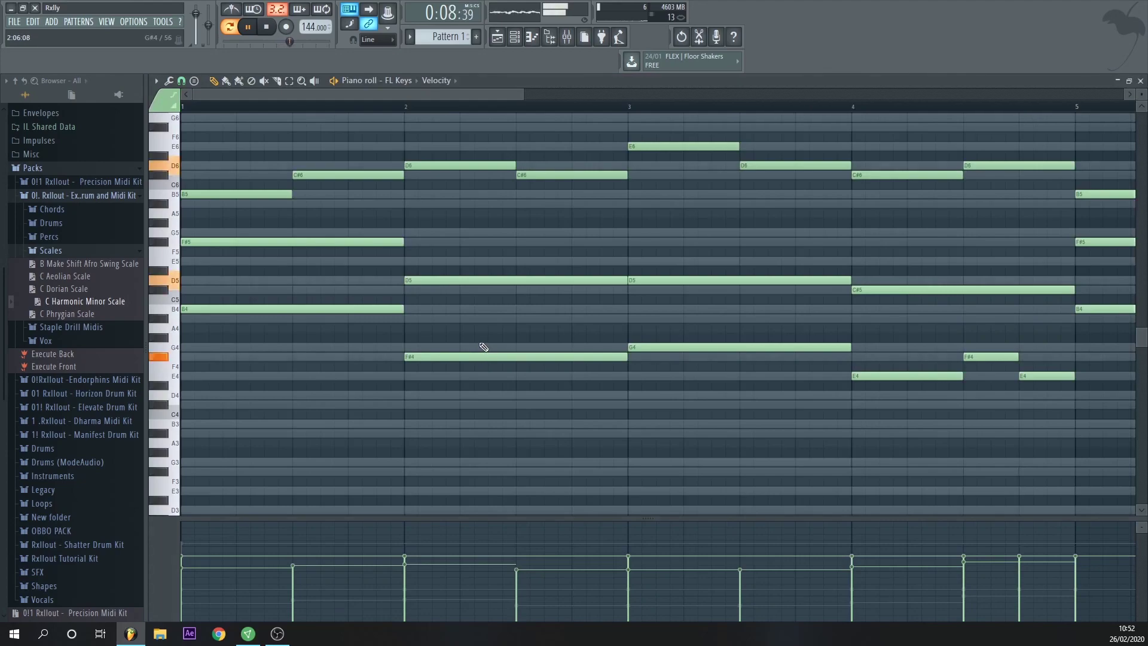
pyautogui.hotkey('ctrl', 'a')
pyautogui.hotkey('ctrl', 'Down')
pyautogui.hotkey('ctrl', 'z')
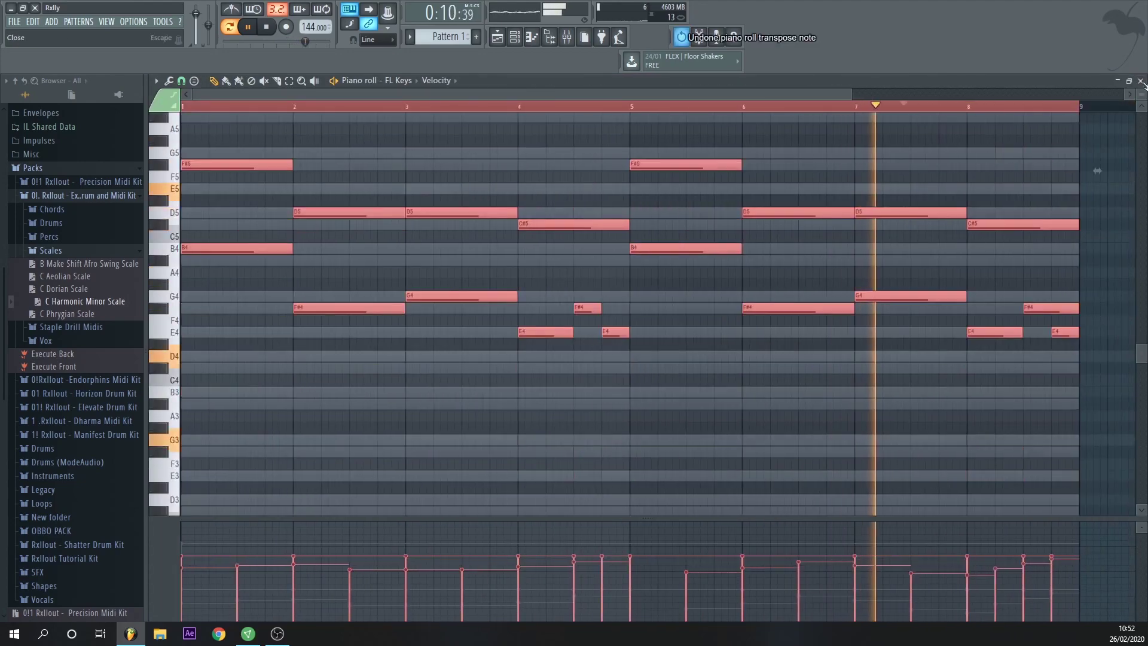
pyautogui.press('space')
pyautogui.click(1140, 80)
# Step: Route FL Keys to free mixer track 5 and load Gross Beat in its first effect slot
pyautogui.click(418, 352)
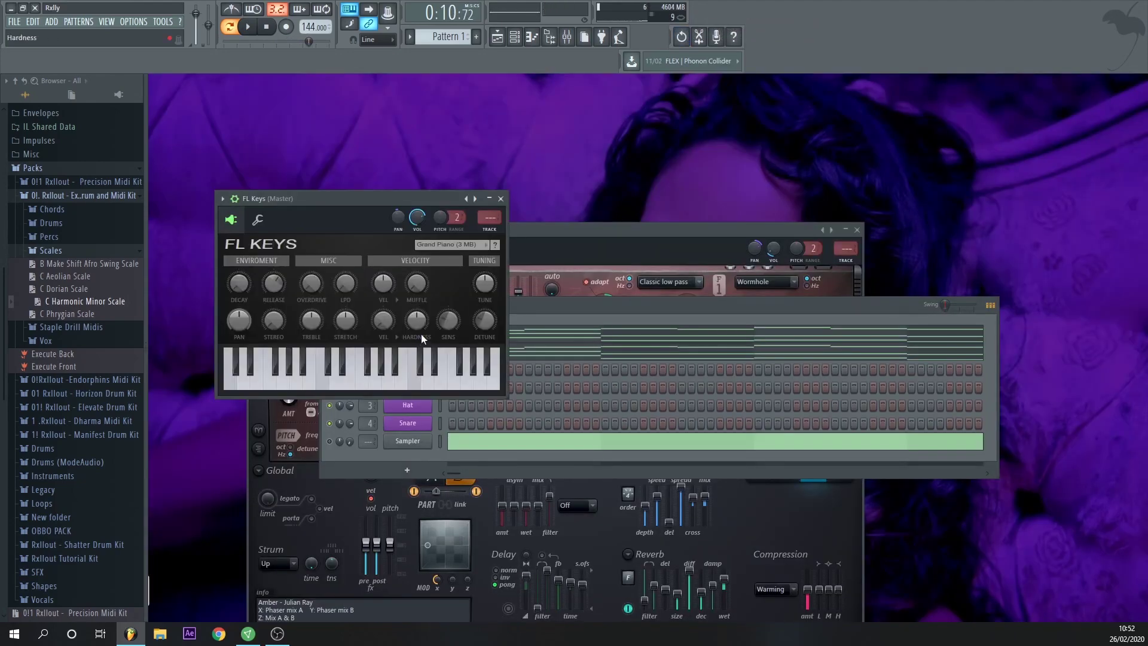
pyautogui.hotkey('ctrl', 'l')
pyautogui.click(1051, 307)
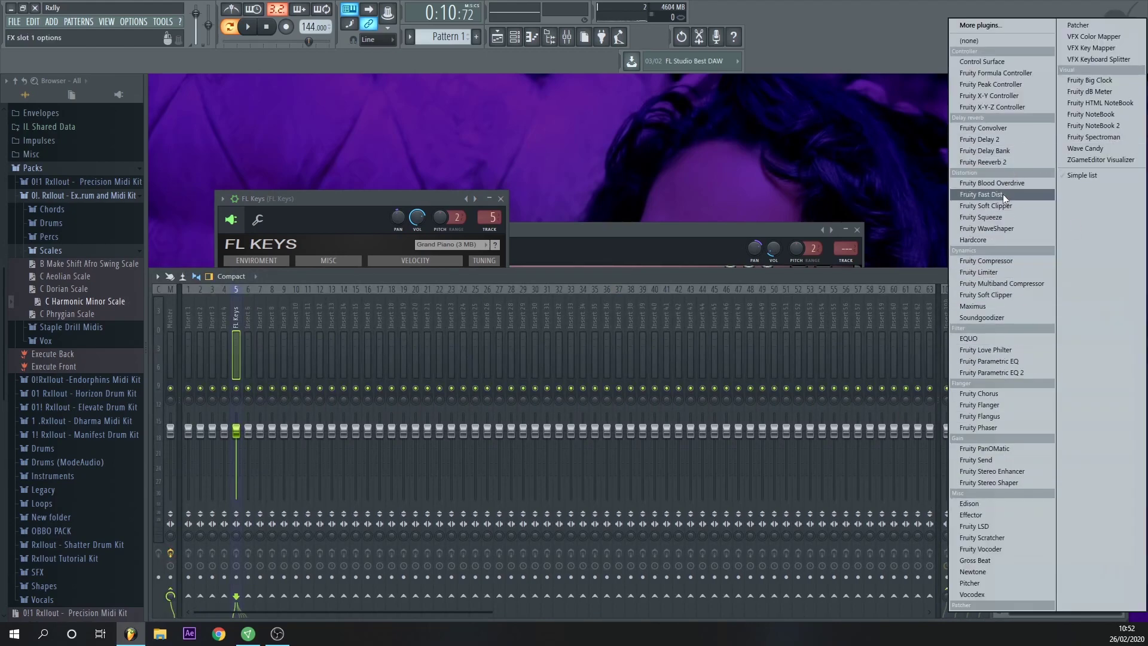
pyautogui.click(1029, 560)
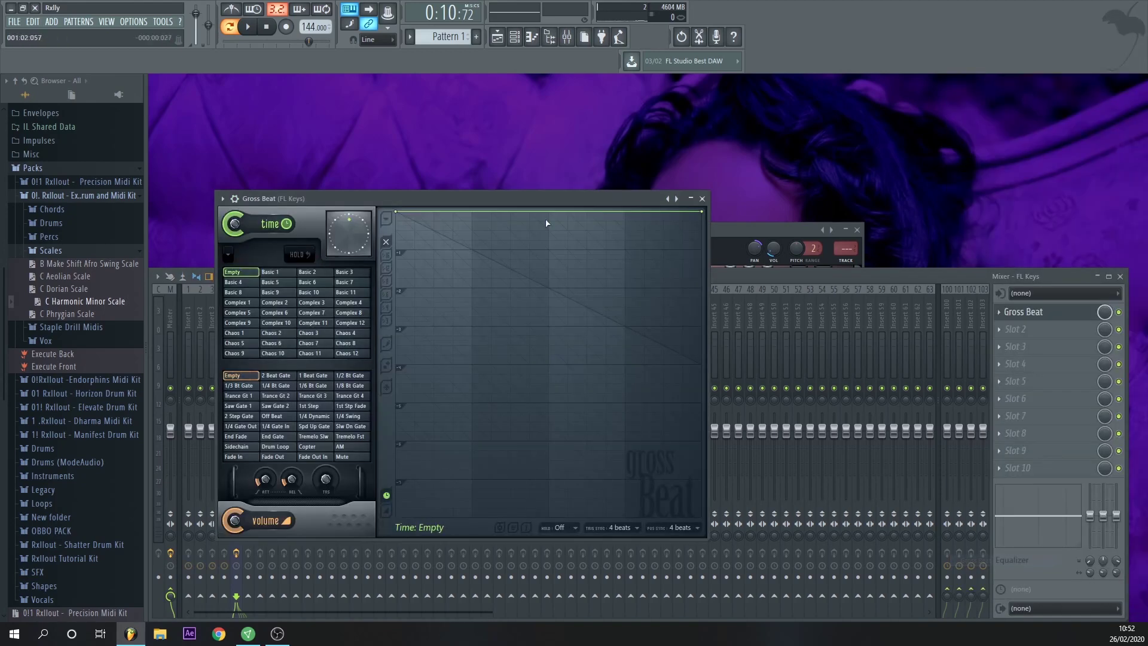
# Step: Apply the 1/2 Speed time preset in Gross Beat, audition it briefly, and close Gross Beat and the mixer
pyautogui.click(690, 243)
pyautogui.click(315, 343)
pyautogui.press('space')
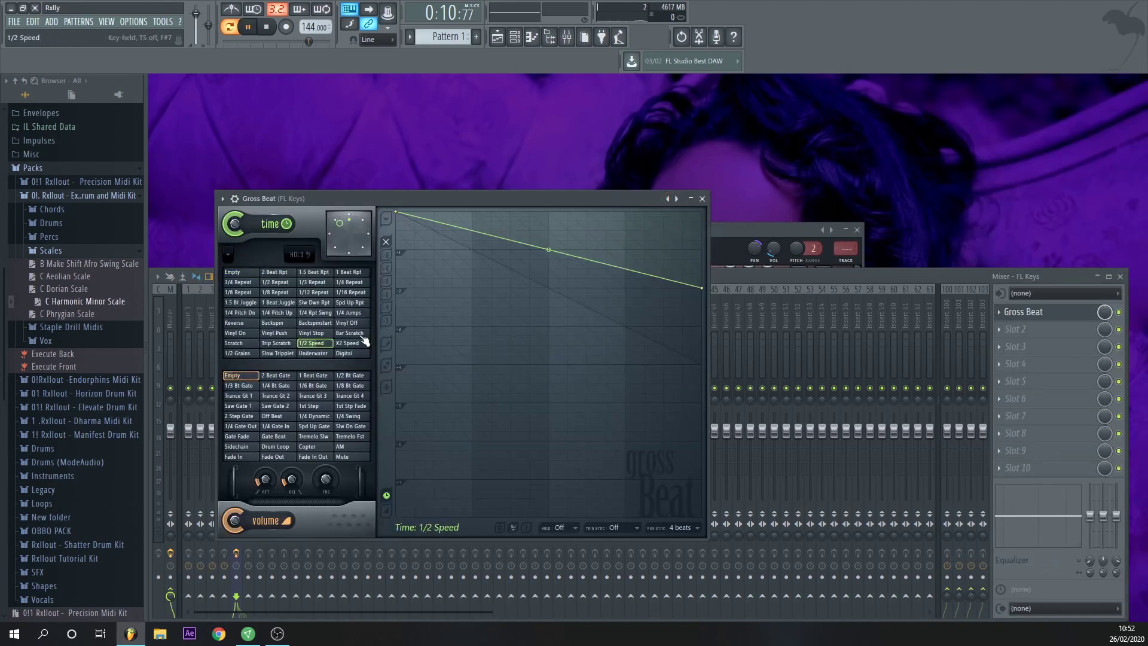
pyautogui.press('space')
pyautogui.click(702, 200)
pyautogui.click(1120, 276)
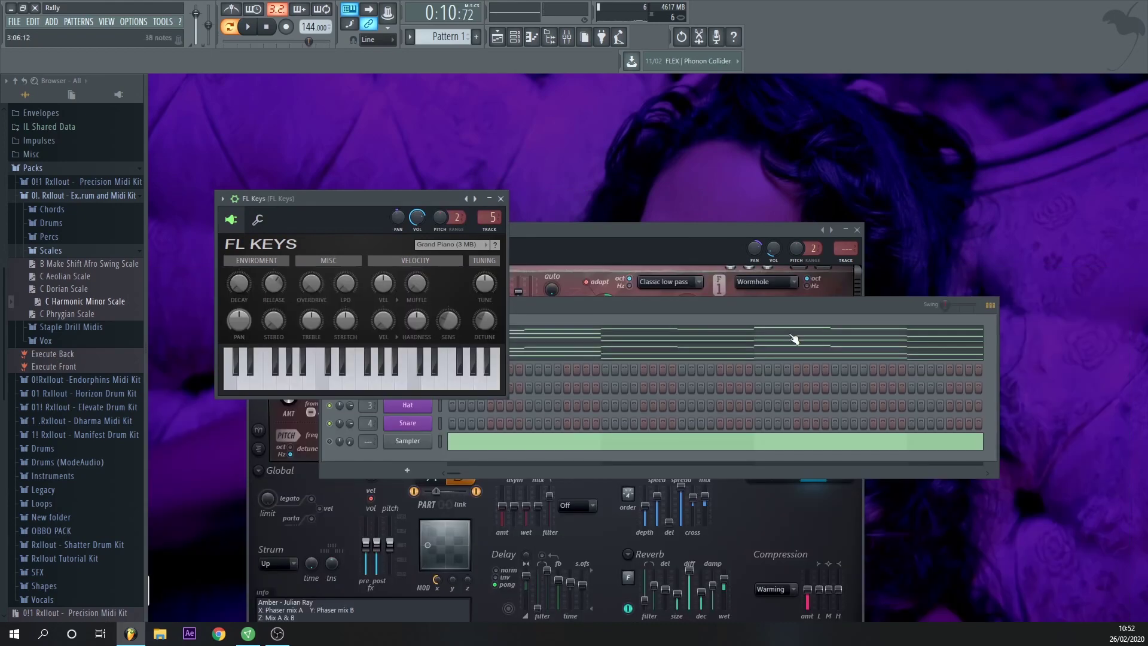
# Step: Add high notes B6, C#7, D7 and C#7 at the starts of bars 5 to 8 in FL Keys' piano roll
pyautogui.click(614, 309)
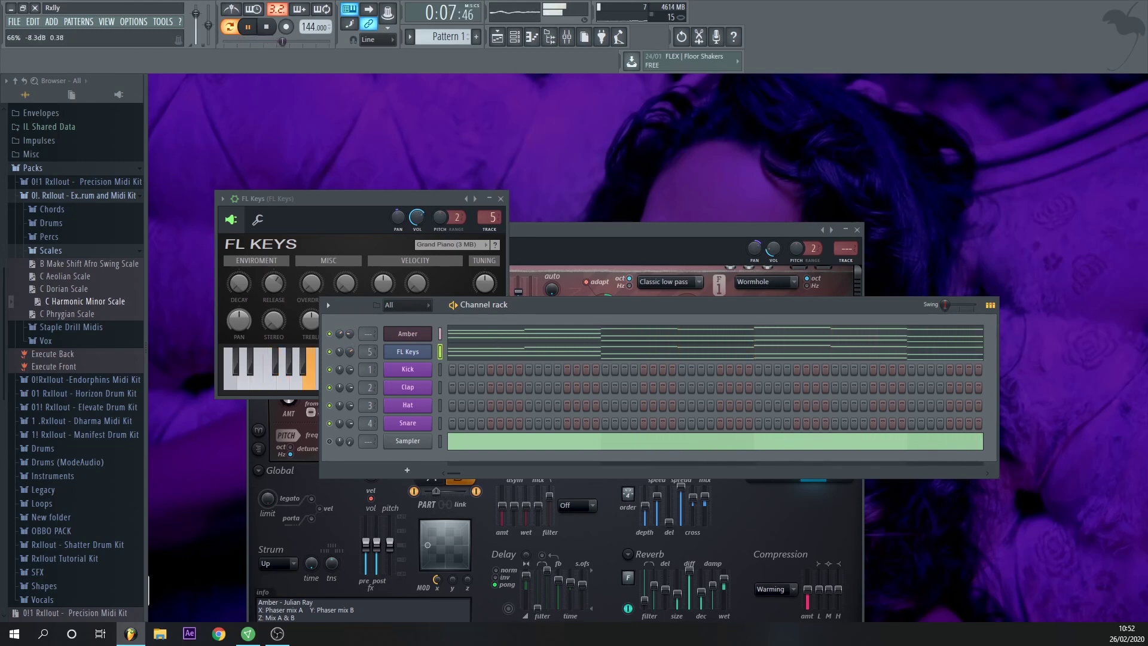
pyautogui.click(499, 357)
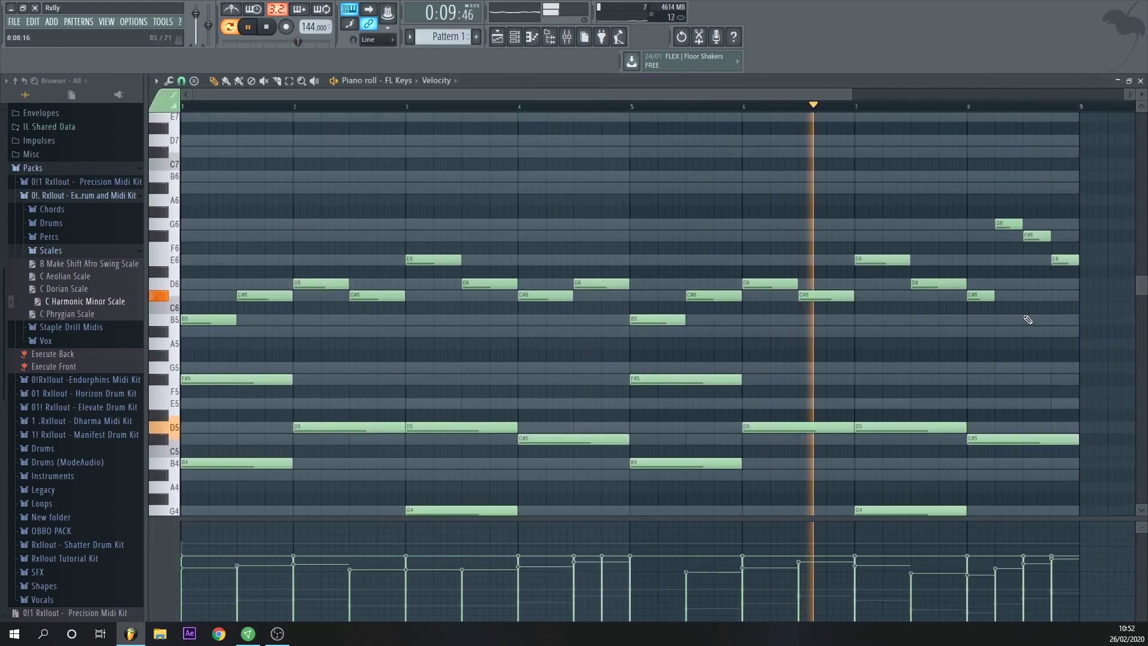
pyautogui.scroll(3, 814, 287)
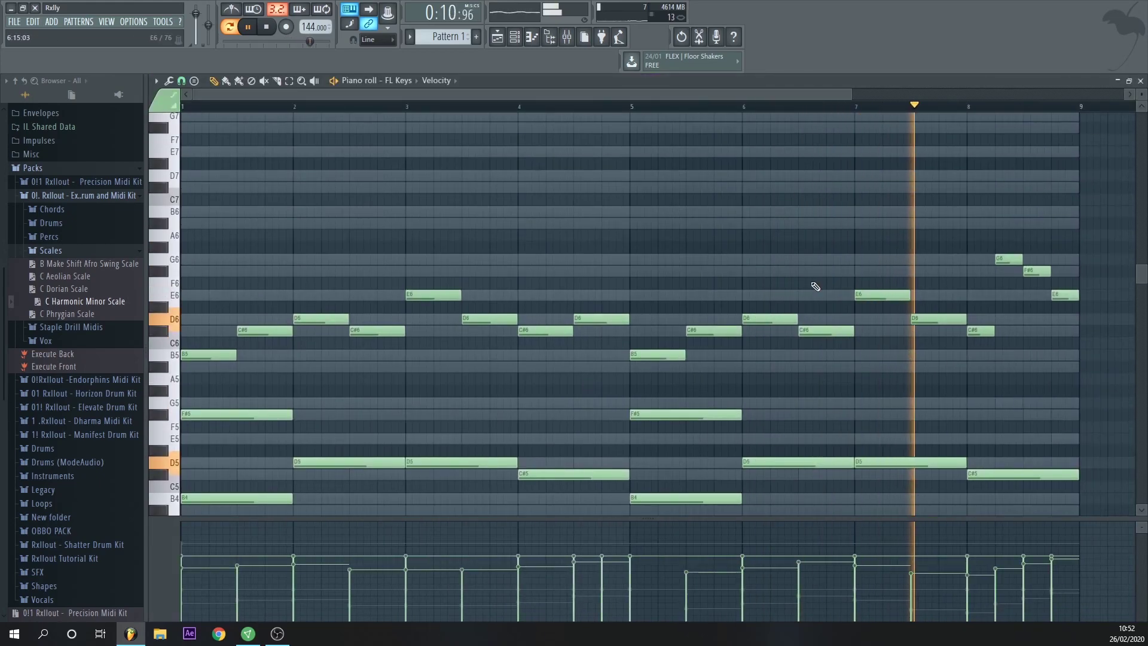
pyautogui.click(635, 154)
pyautogui.press('space')
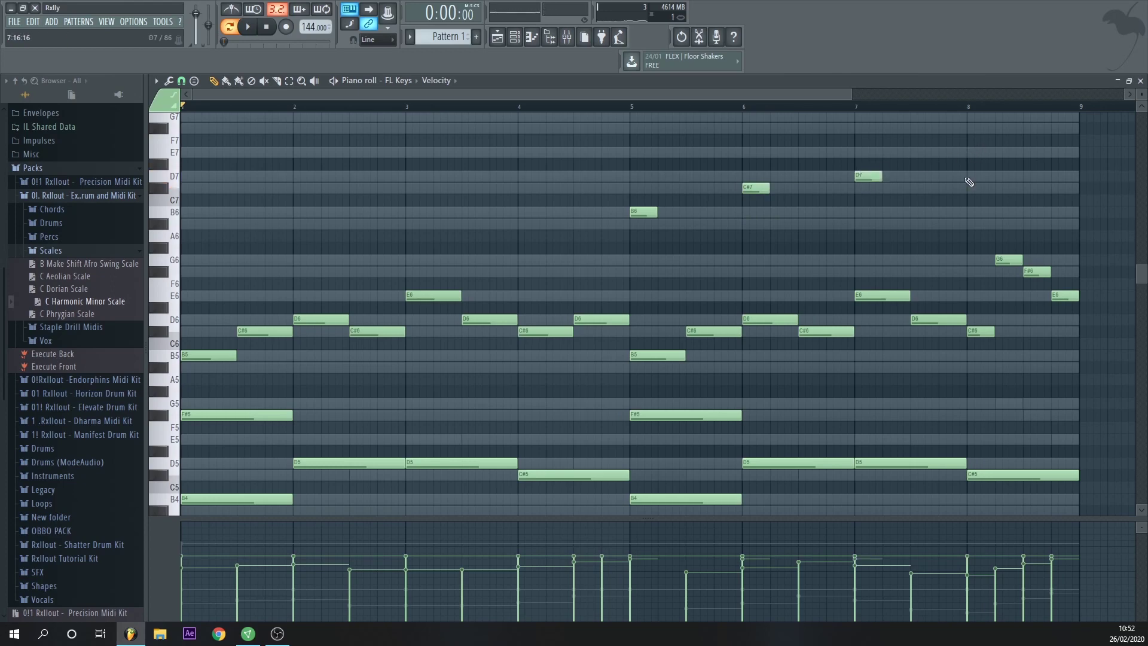
pyautogui.hotkey('ctrl', 'z')
pyautogui.press('space')
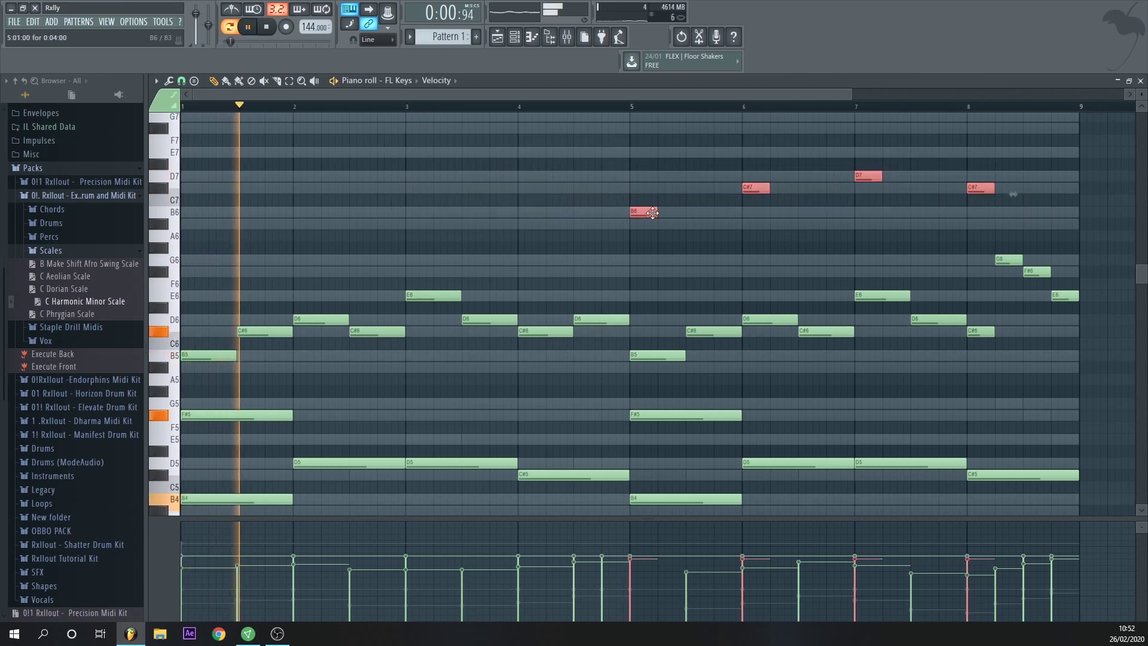
# Step: Lengthen the four high FL Keys notes to a full bar each, deselect them, and close the piano roll
pyautogui.moveTo(656, 212); pyautogui.dragTo(742, 213)
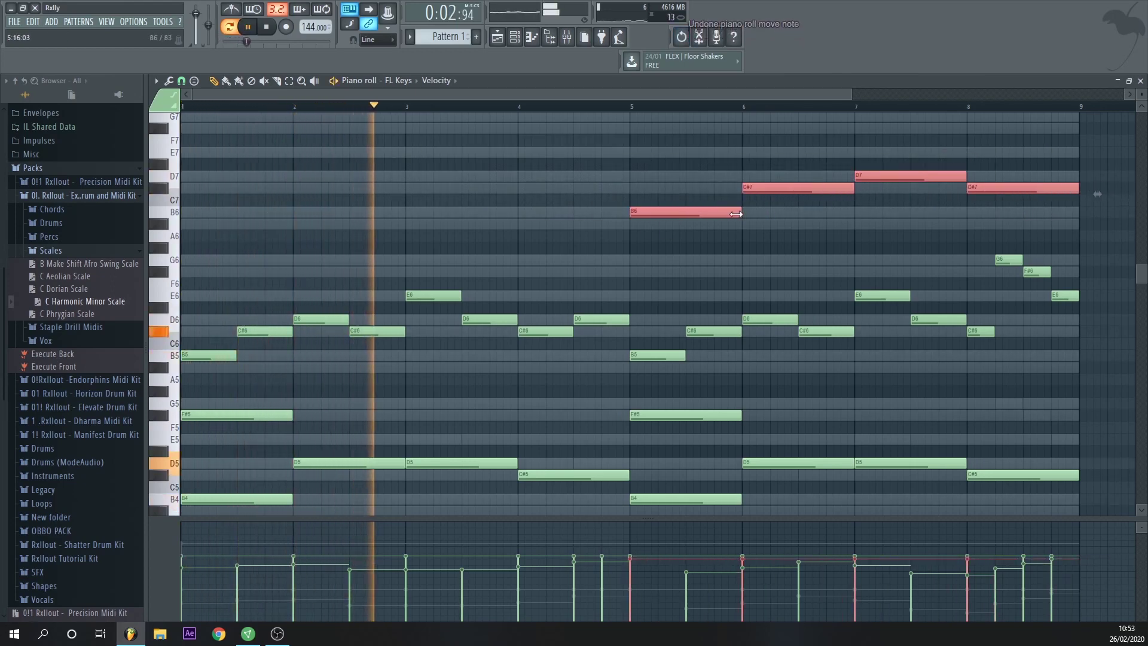
pyautogui.keyDown('ctrl'); pyautogui.click(971, 231); pyautogui.keyUp('ctrl')
pyautogui.click(1140, 81)
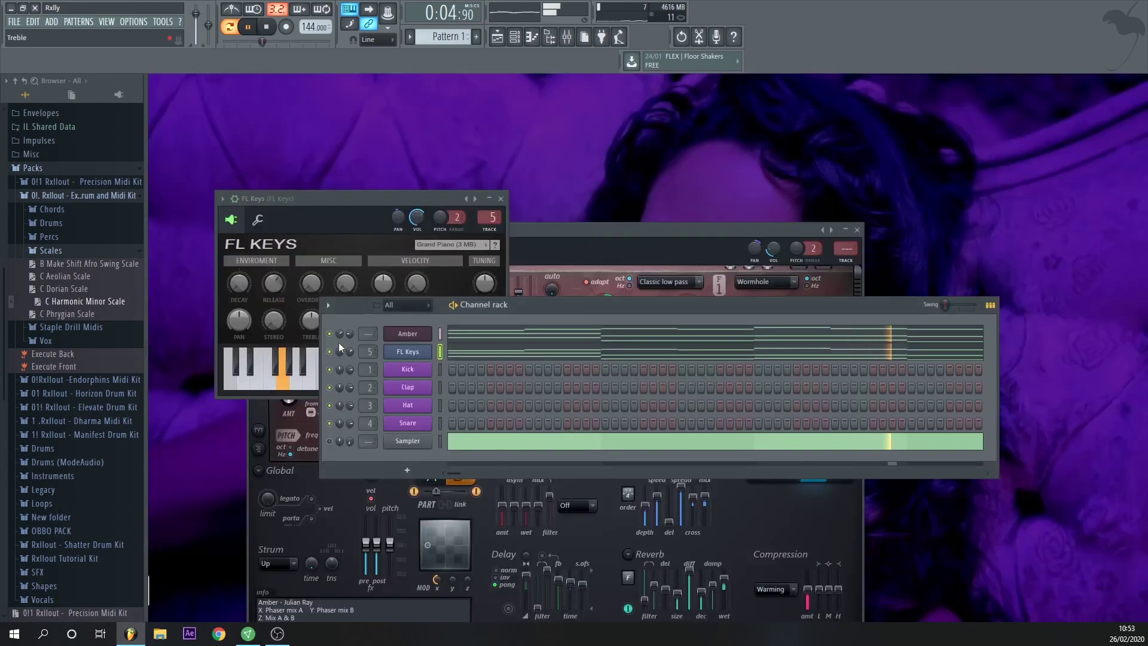
# Step: Insert a Sakura instrument channel next to FL Keys and bring up its plugin window
pyautogui.rightClick(399, 354)
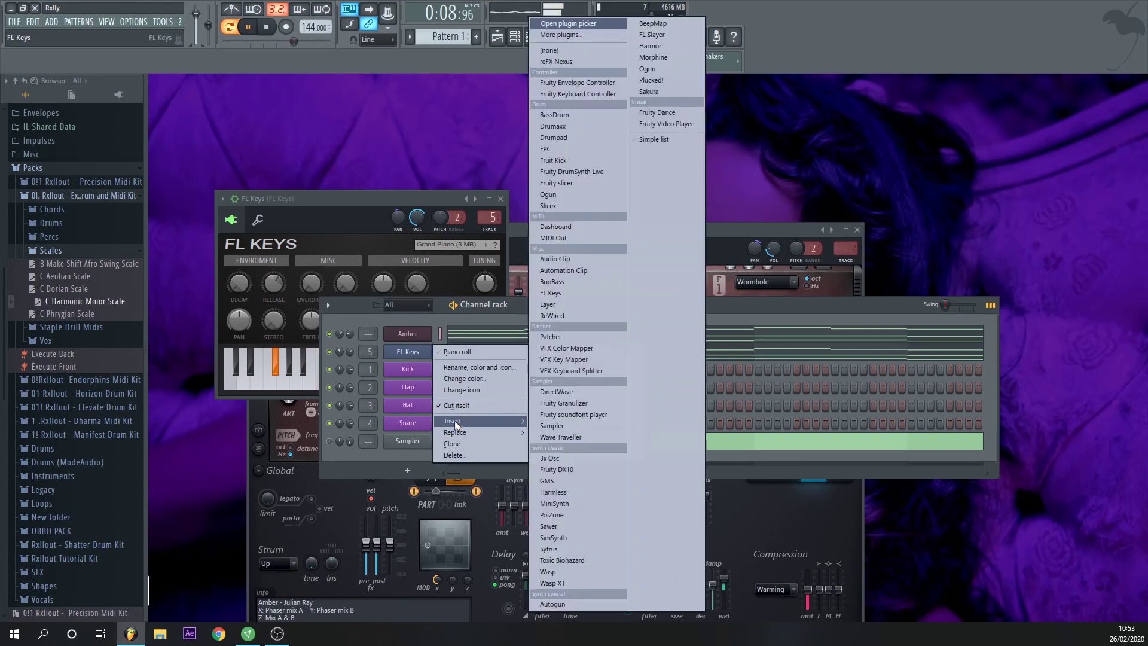
pyautogui.moveTo(469, 421)
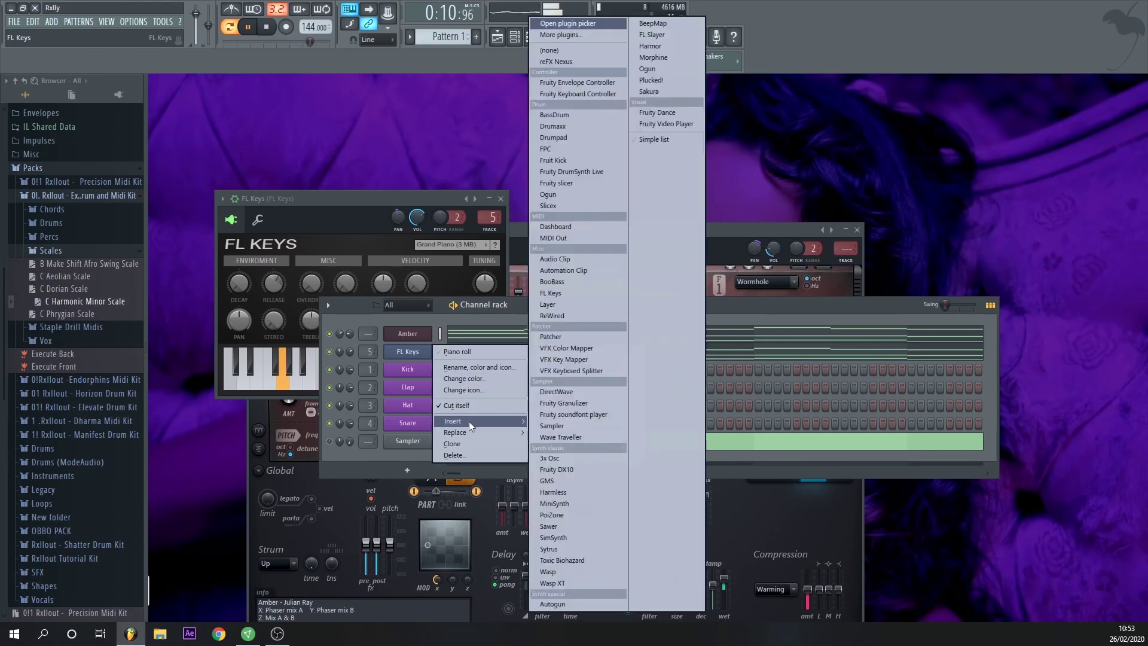
pyautogui.click(661, 91)
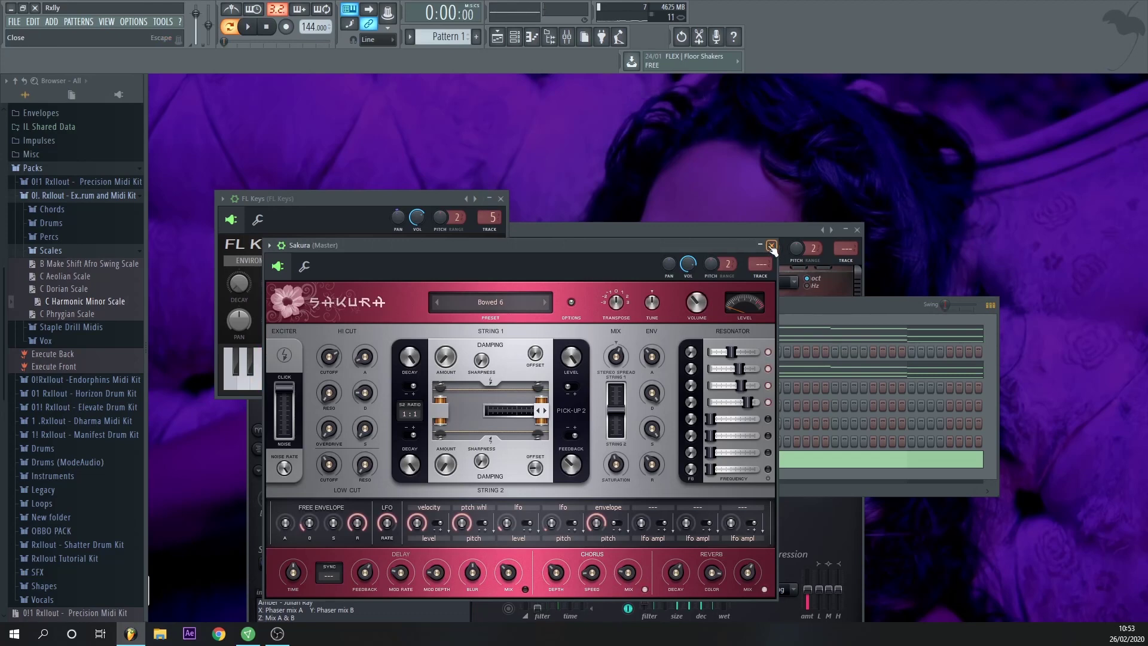
pyautogui.click(771, 246)
pyautogui.click(399, 353)
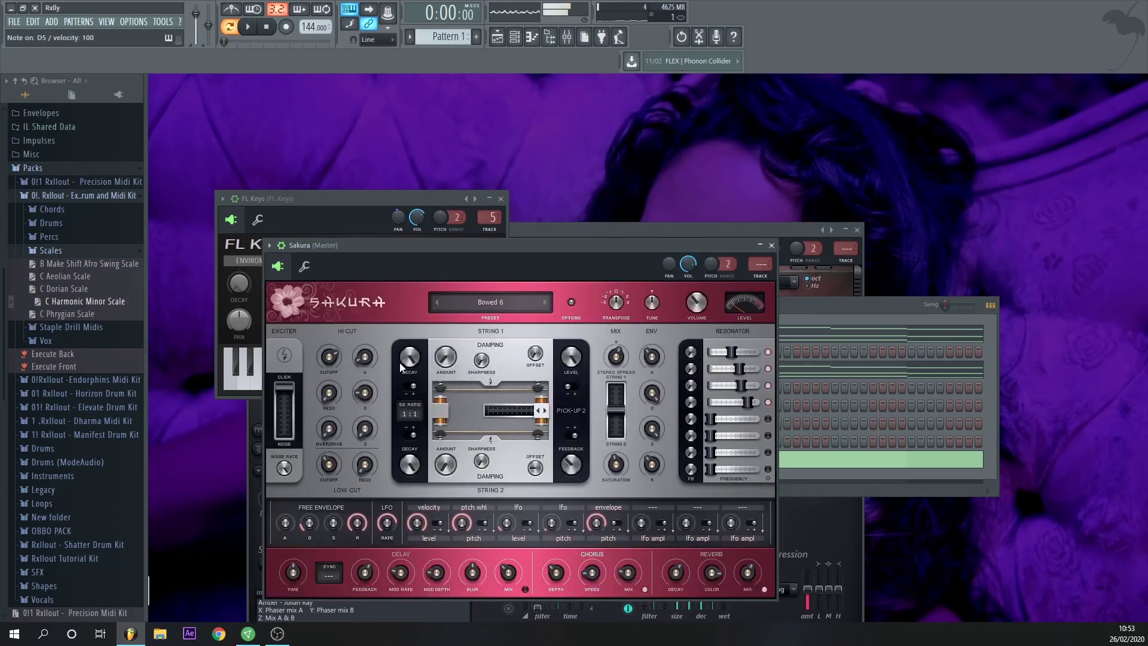
# Step: Open Sakura's String preset bank and load STR Nylon String Guitar FG to try its sound
pyautogui.click(494, 308)
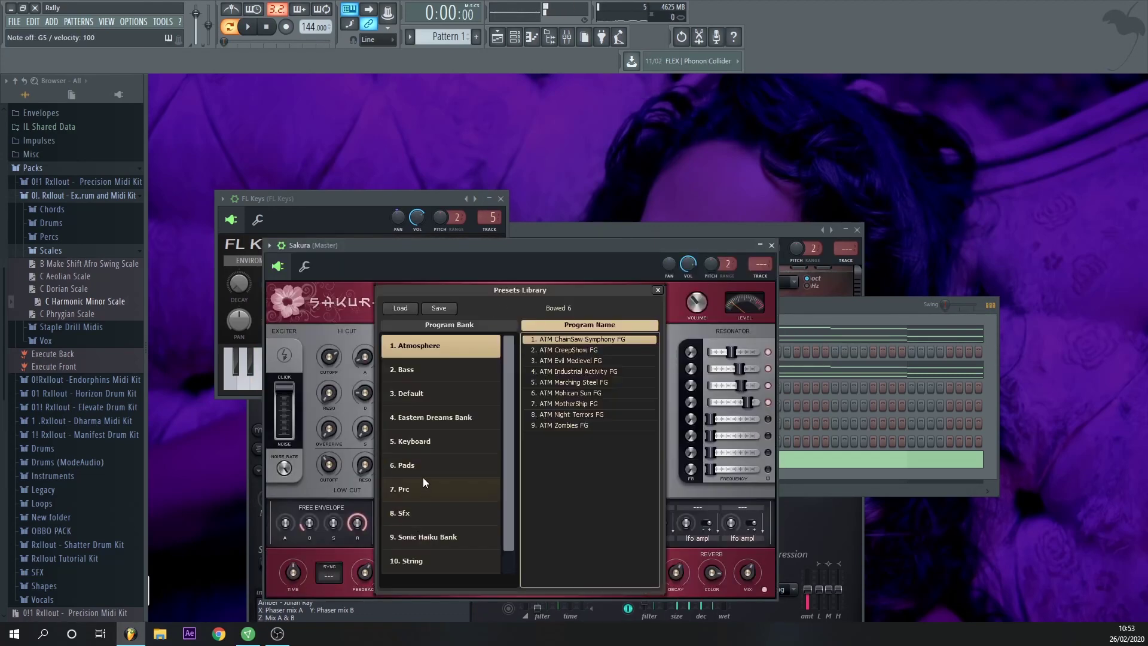
pyautogui.click(441, 562)
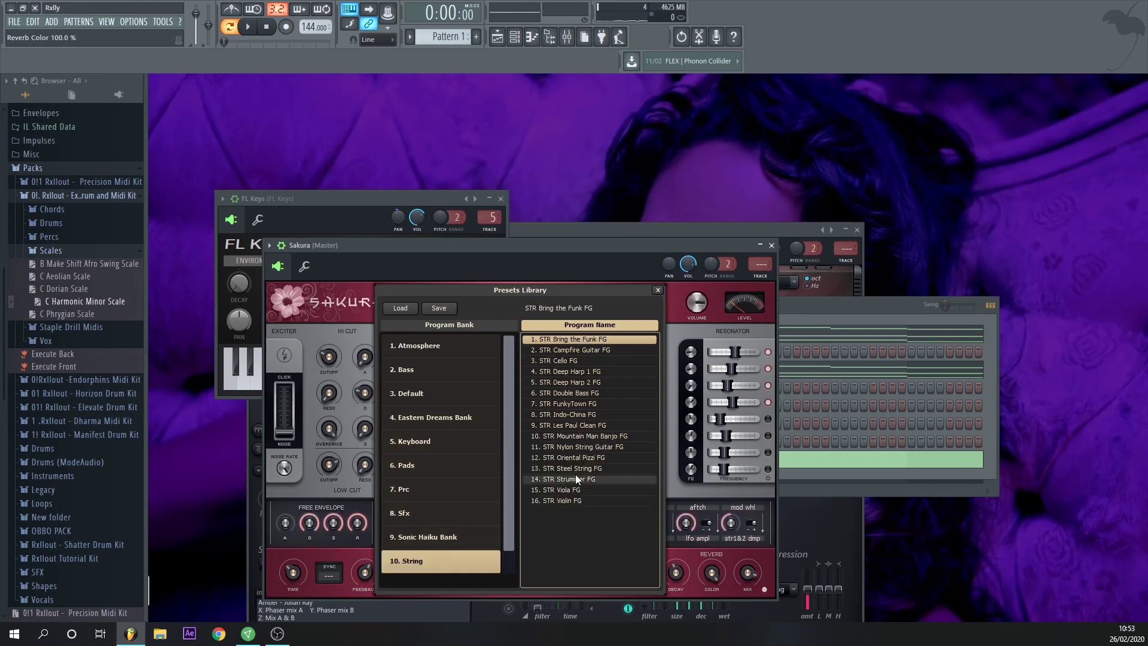
pyautogui.click(590, 446)
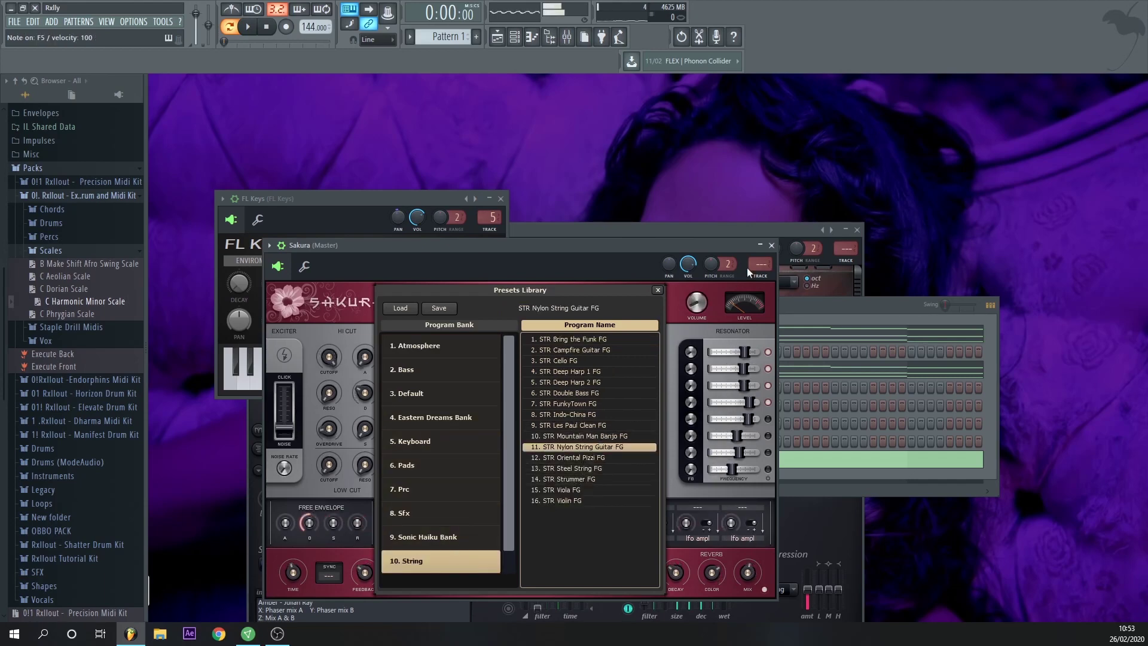
pyautogui.click(772, 245)
pyautogui.click(407, 352)
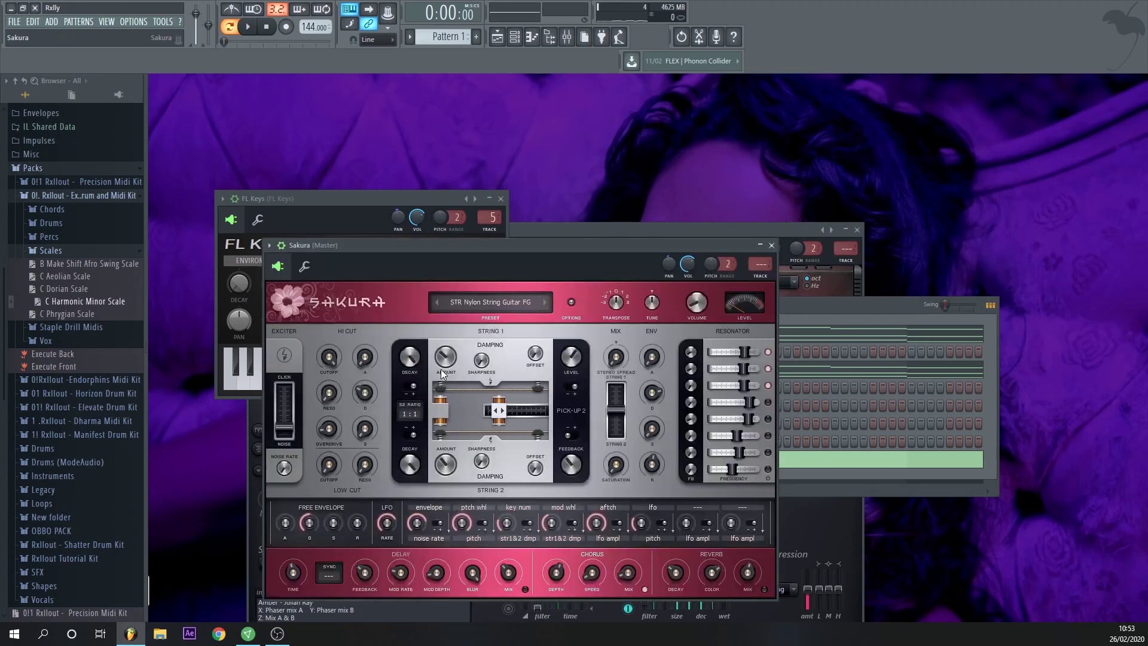
# Step: Audition other String presets in Sakura, including Les Paul Clean, FunkyTown, Deep Harp 1 and Viola
pyautogui.click(505, 307)
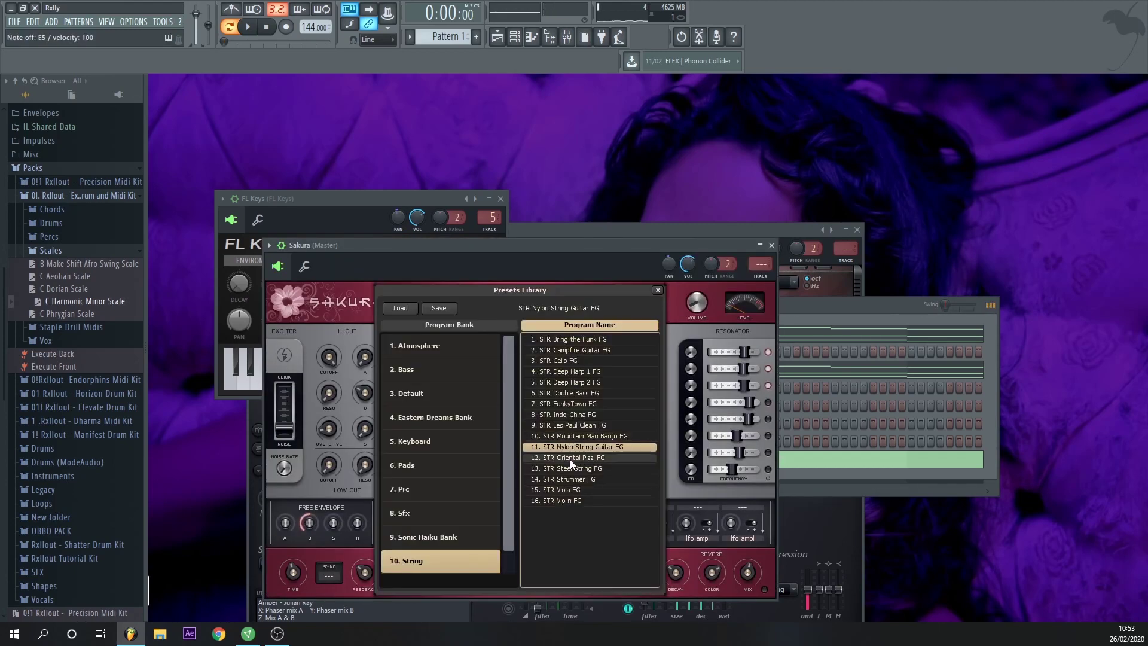
pyautogui.click(573, 426)
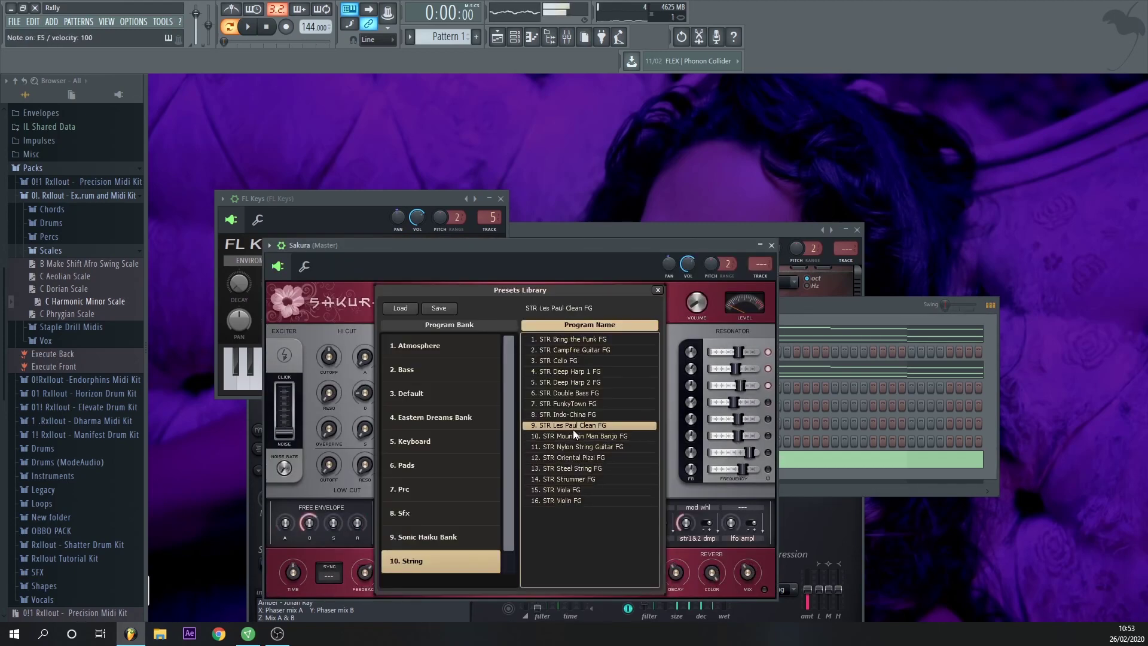
pyautogui.click(578, 413)
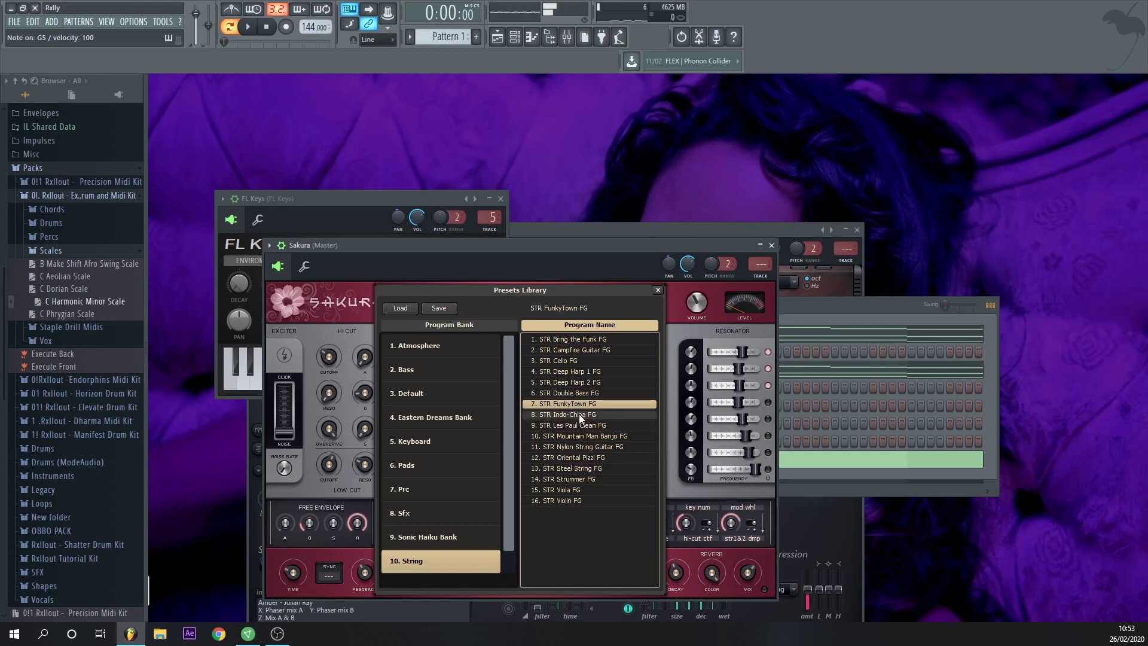
pyautogui.click(591, 384)
pyautogui.click(590, 372)
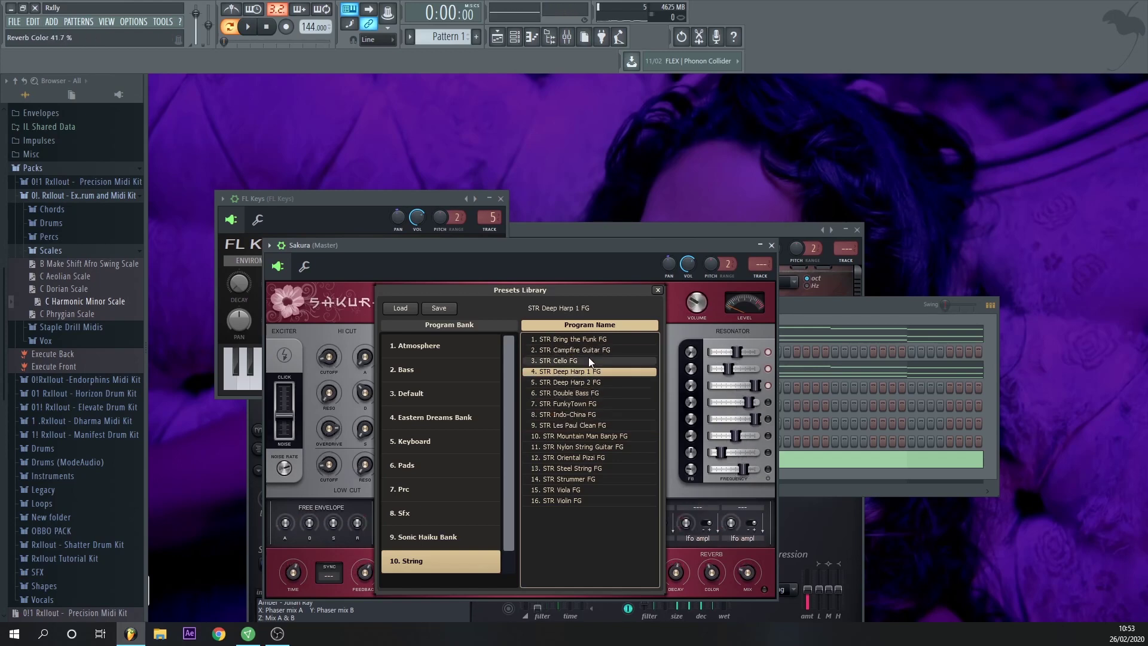
pyautogui.click(594, 340)
pyautogui.click(566, 480)
pyautogui.click(583, 490)
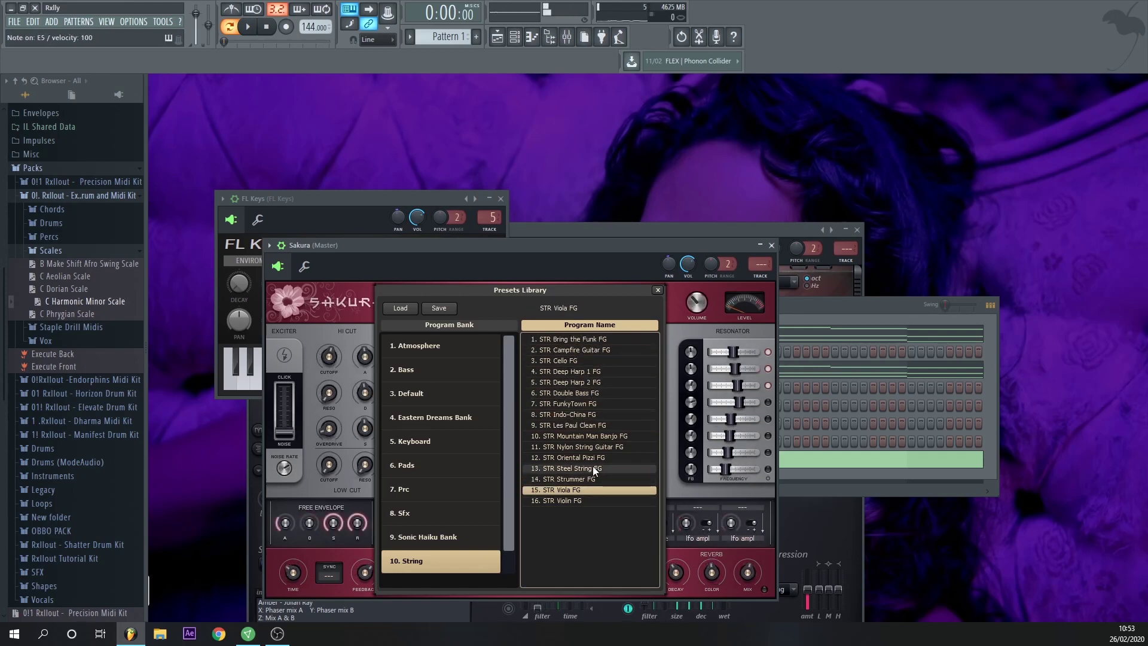
# Step: Try the String presets from Steel String up the list, settle on STR Indo-China FG, and close Sakura
pyautogui.click(593, 467)
pyautogui.click(598, 456)
pyautogui.click(604, 447)
pyautogui.click(611, 436)
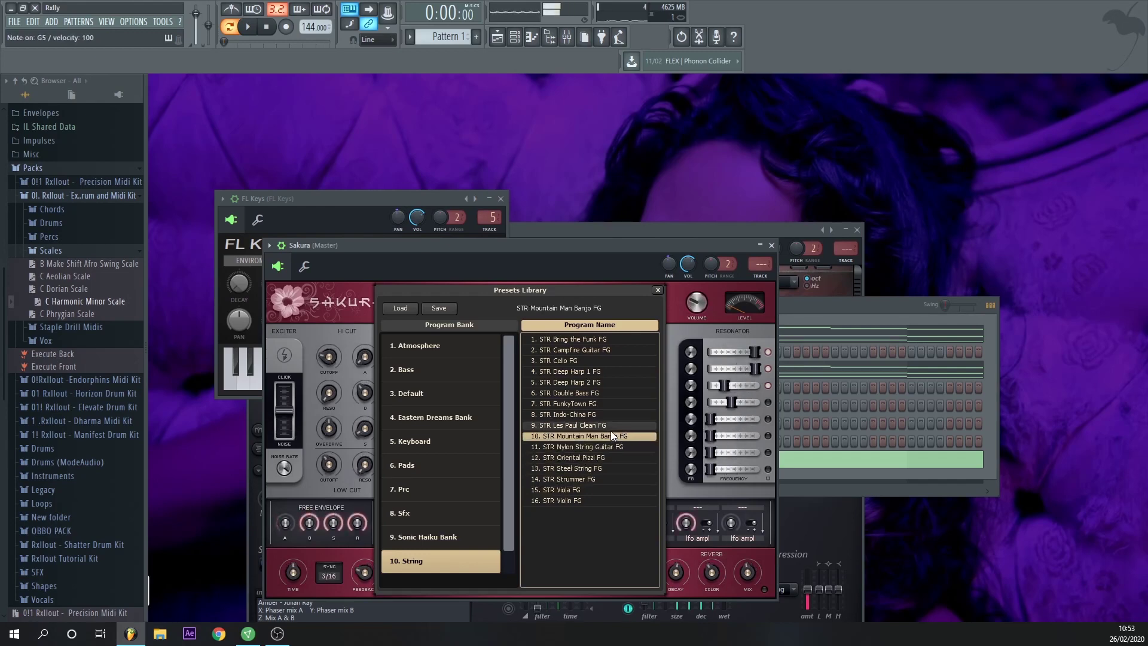
pyautogui.click(607, 425)
pyautogui.click(601, 414)
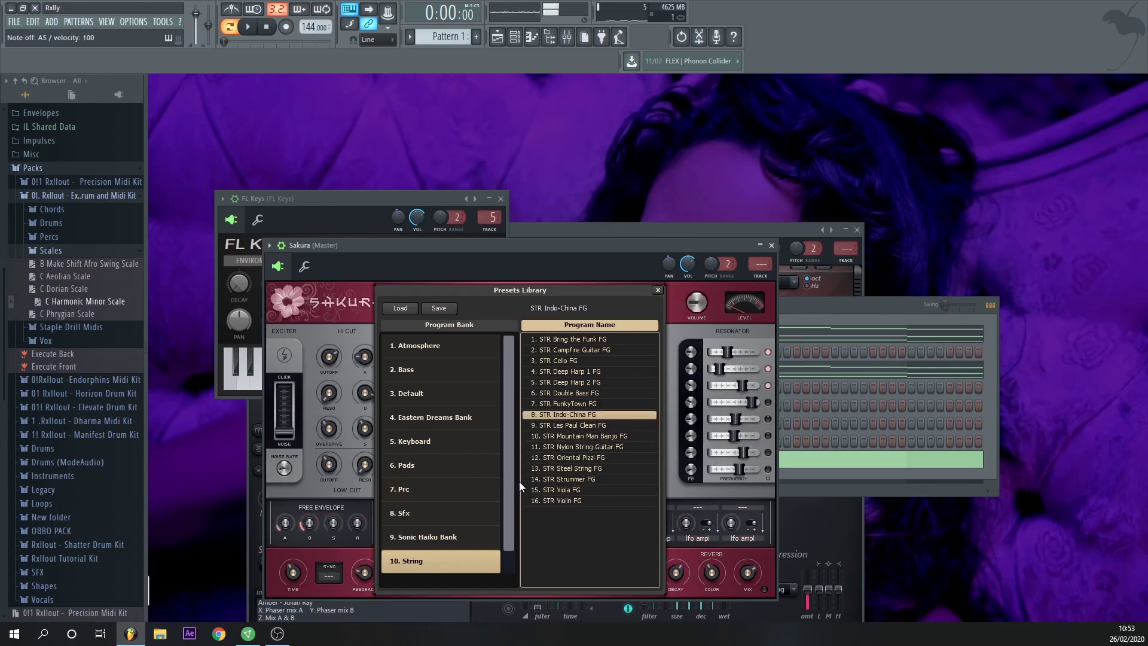
pyautogui.click(772, 246)
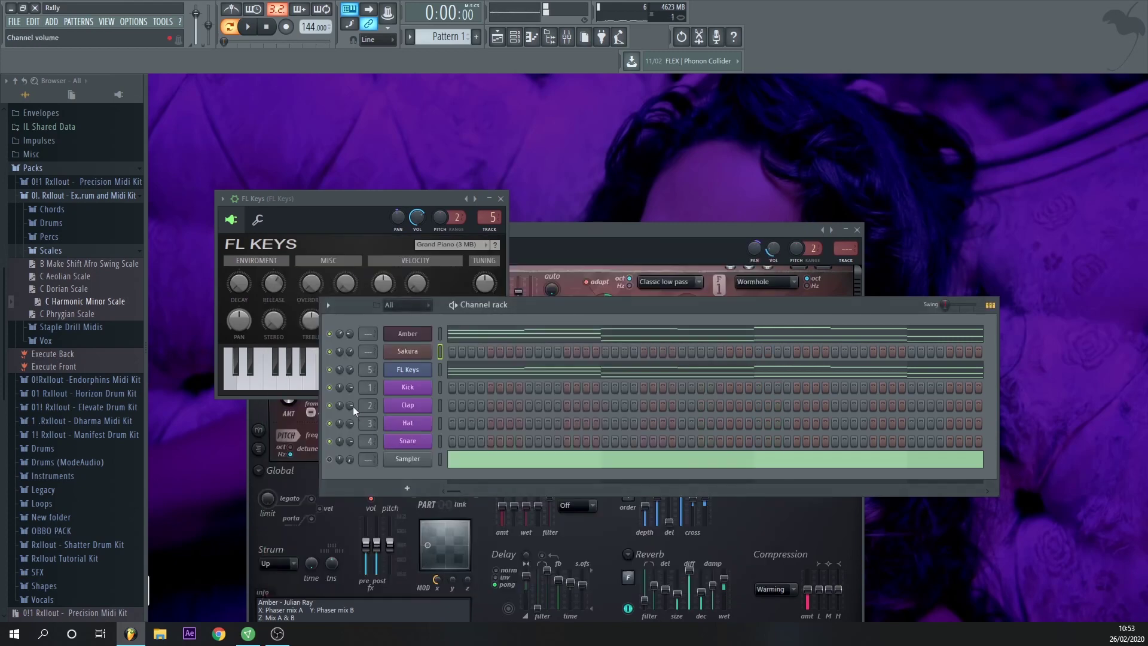
# Step: In Sakura's piano roll, place a short B5 at the start of bar 5 and a short A#5 on its second beat
pyautogui.rightClick(421, 353)
pyautogui.click(458, 352)
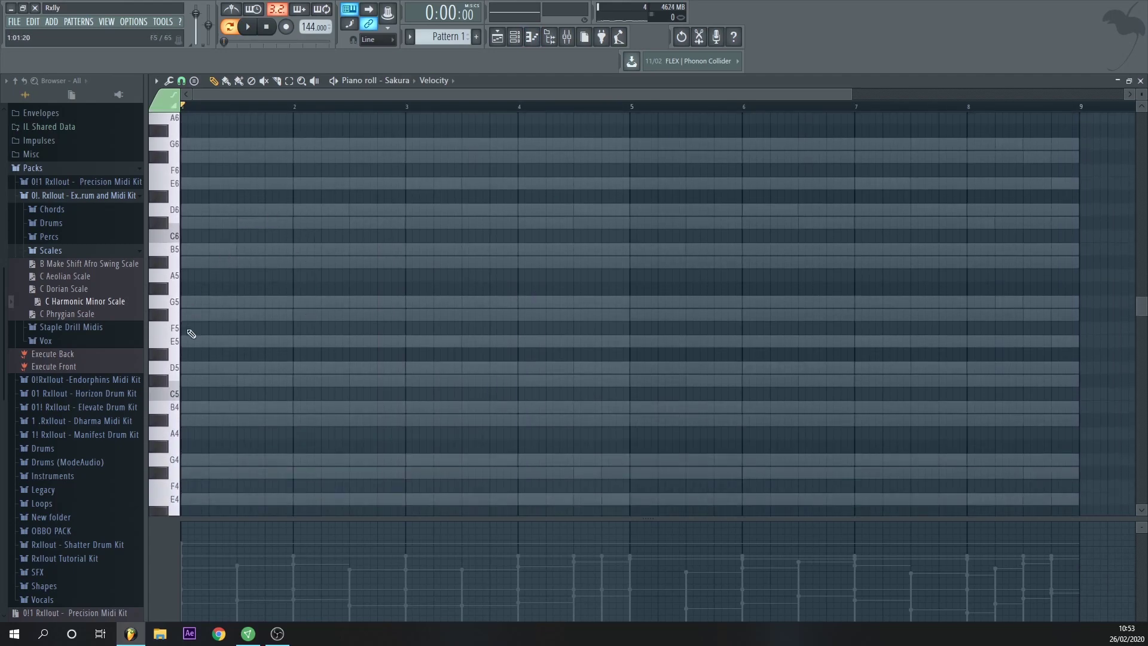
pyautogui.press('space')
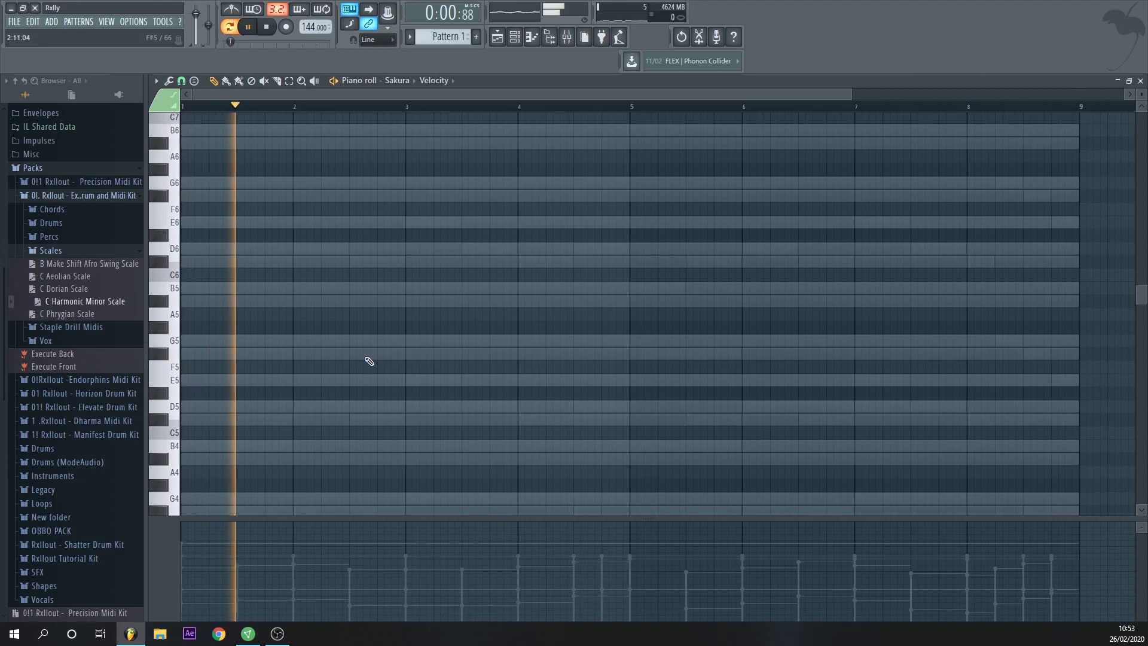
pyautogui.scroll(-2, 436, 367)
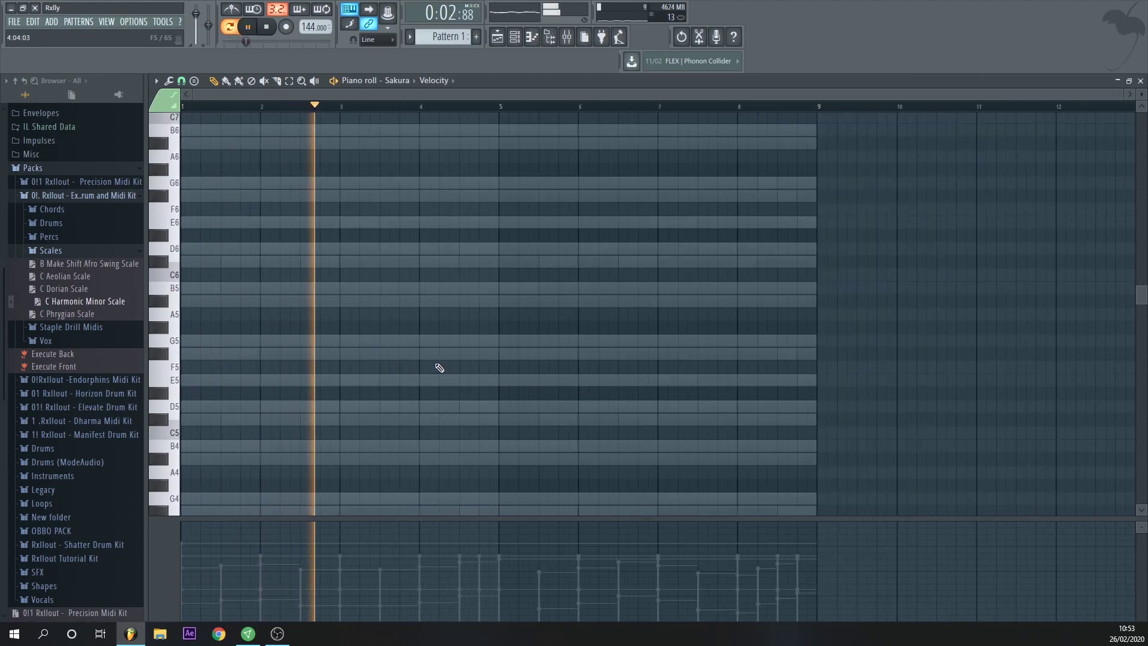
pyautogui.click(504, 288)
pyautogui.moveTo(591, 296); pyautogui.dragTo(514, 290)
pyautogui.click(524, 301)
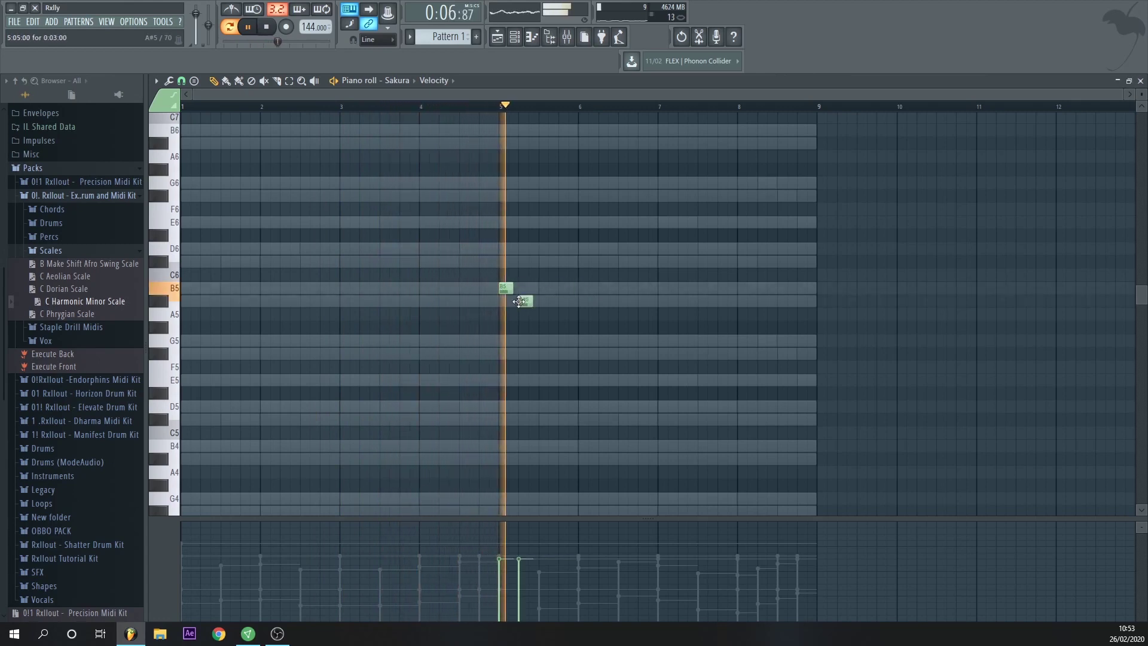
pyautogui.press('space')
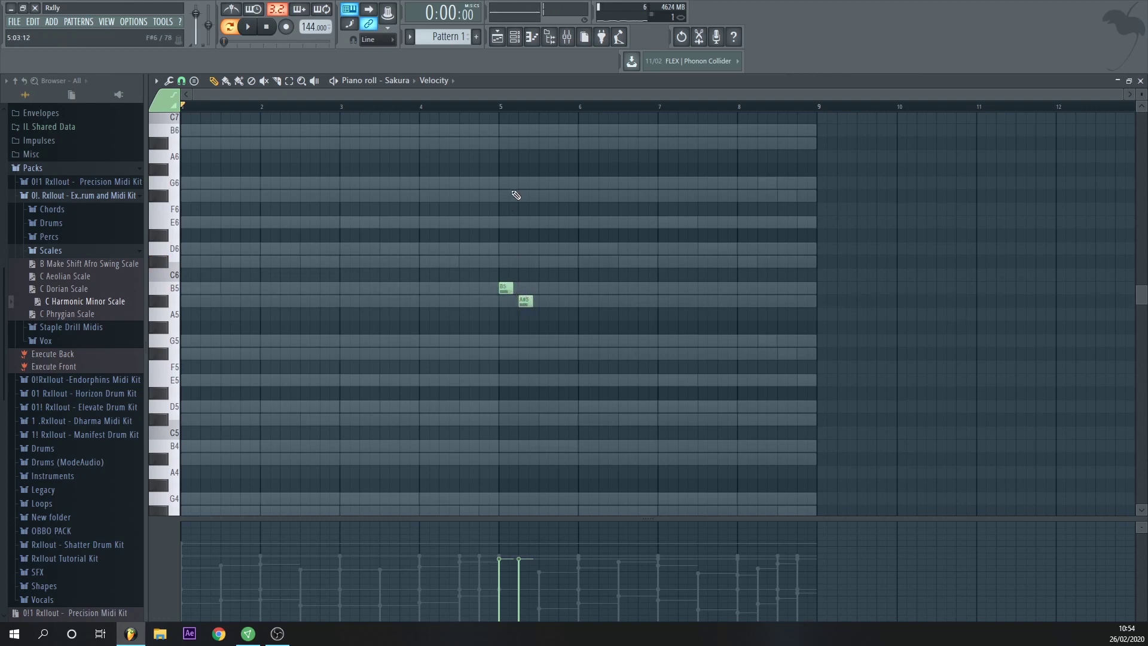
# Step: Transpose both Sakura notes up one octave and set playback to start from within bar 4
pyautogui.hotkey('ctrl', 'a')
pyautogui.hotkey('ctrl', 'Up')
pyautogui.press('space')
pyautogui.scroll(3, 505, 189)
pyautogui.click(445, 107)
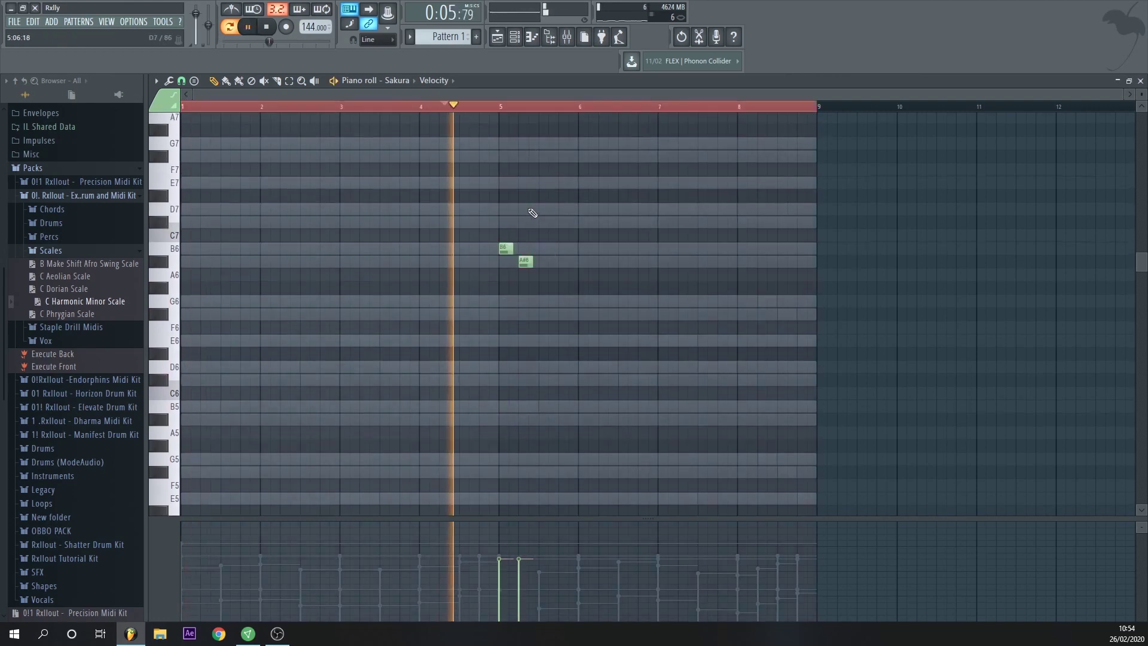
# Step: Try a short G6 note in bar 5 after the A#6, replay it, and delete that note
pyautogui.click(543, 302)
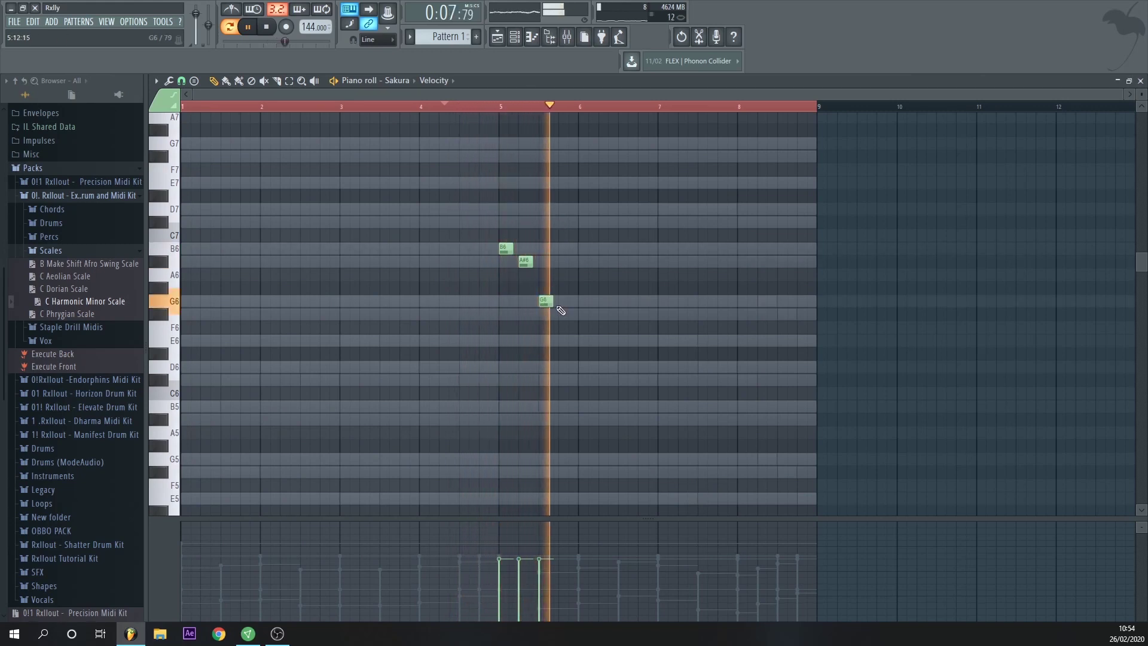
pyautogui.press('space')
pyautogui.press('space')
pyautogui.rightClick(550, 304)
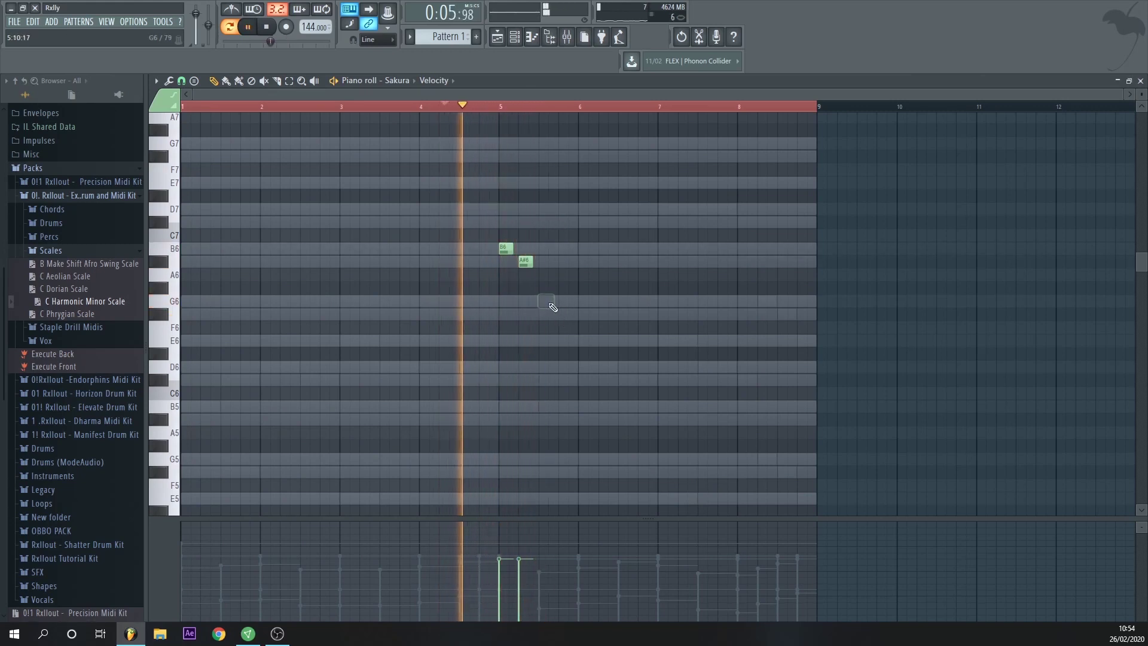
# Step: Lengthen Sakura's A#6 to late in bar 5, and add equally long G6 and F#6 notes at the start and middle of bar 6
pyautogui.moveTo(532, 262); pyautogui.dragTo(562, 262)
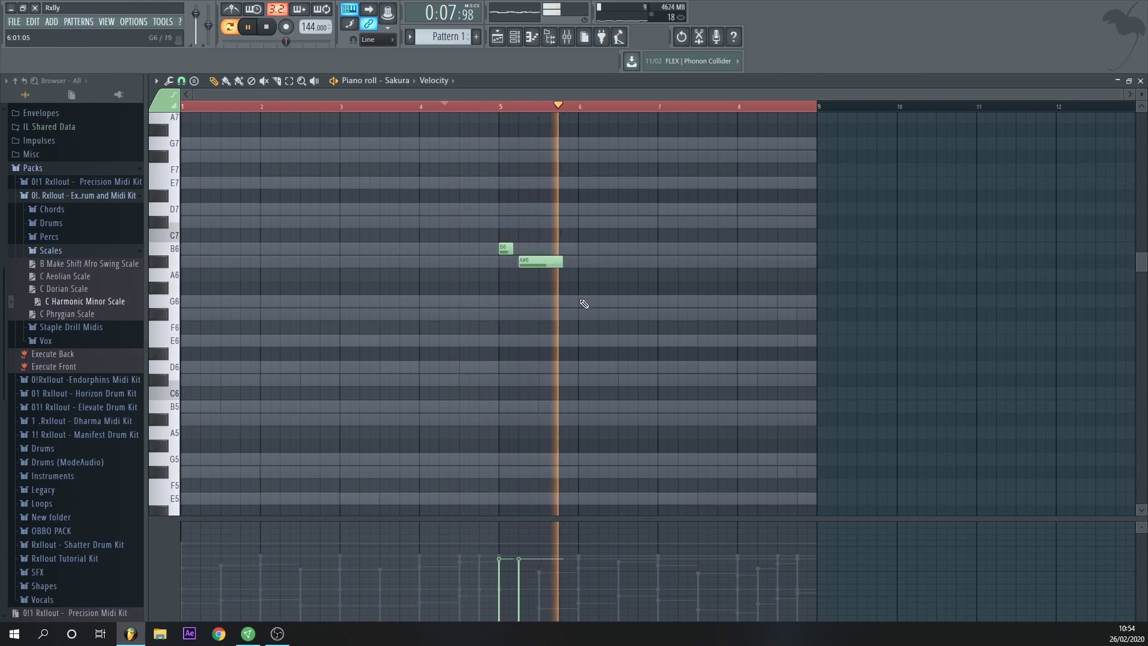
pyautogui.click(584, 303)
pyautogui.press('space')
pyautogui.click(627, 314)
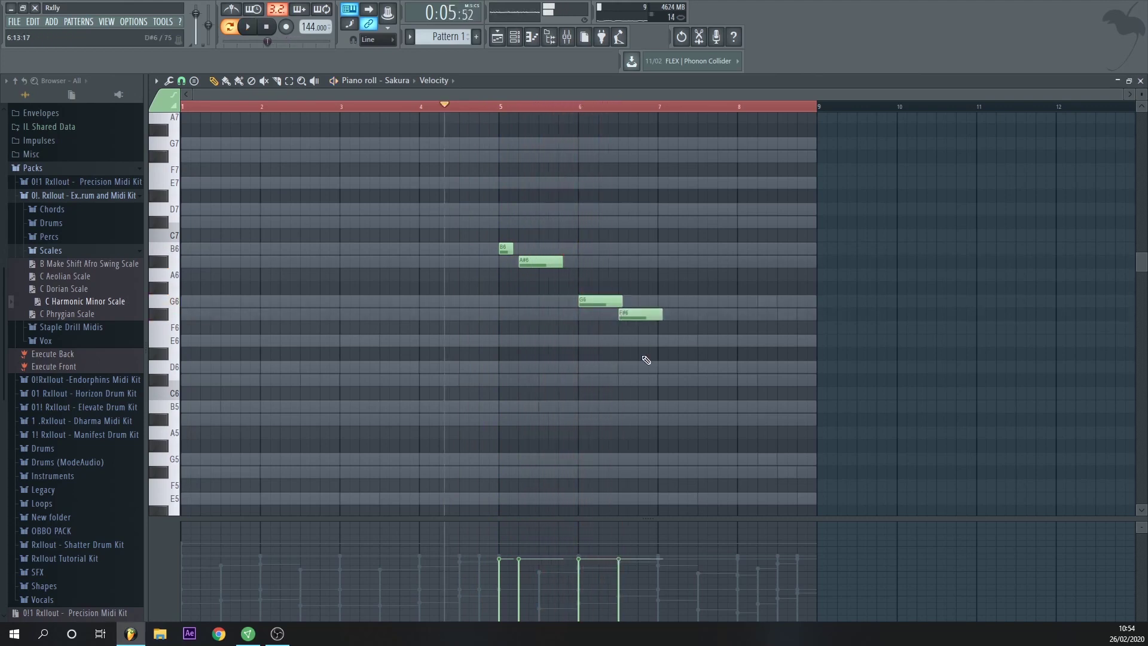
# Step: Shorten Sakura's F#6 in bar 6 to one beat and add a one-beat E6 on the bar's last beat
pyautogui.press('space')
pyautogui.moveTo(644, 357)
pyautogui.mouseDown()
pyautogui.moveTo(654, 313)
pyautogui.moveTo(638, 313)
pyautogui.mouseUp()
pyautogui.press('space')
# Step: Raise the two Sakura notes in bar 5 to D7 and C#7 and replay the phrase
pyautogui.click(498, 264)
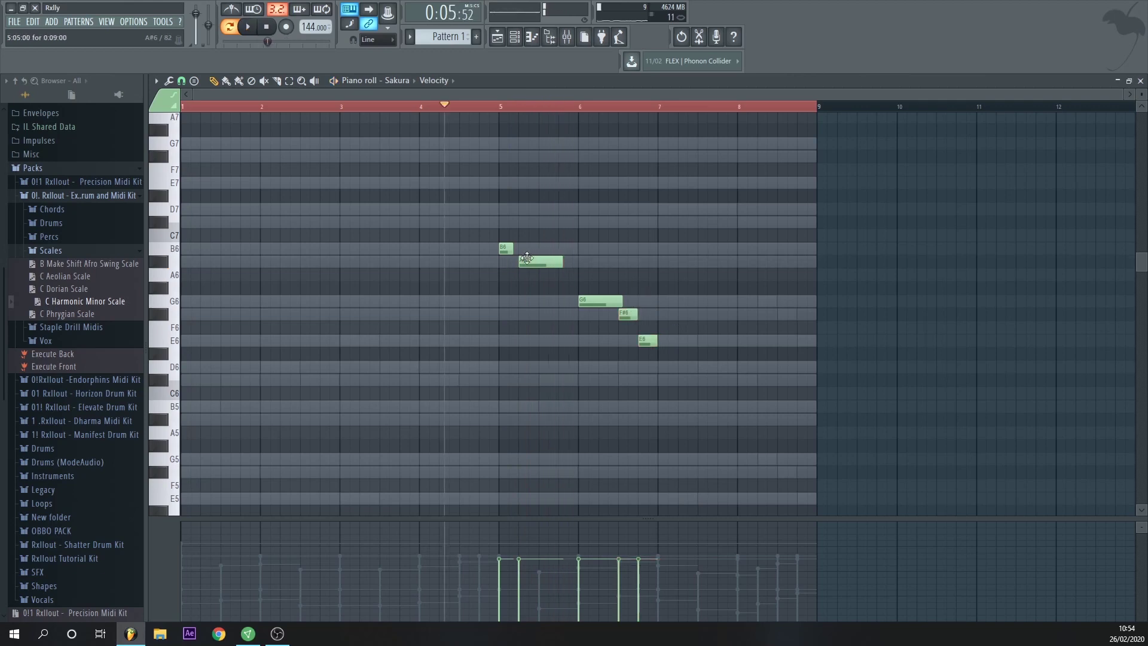
pyautogui.moveTo(533, 263); pyautogui.dragTo(532, 223)
pyautogui.press('space')
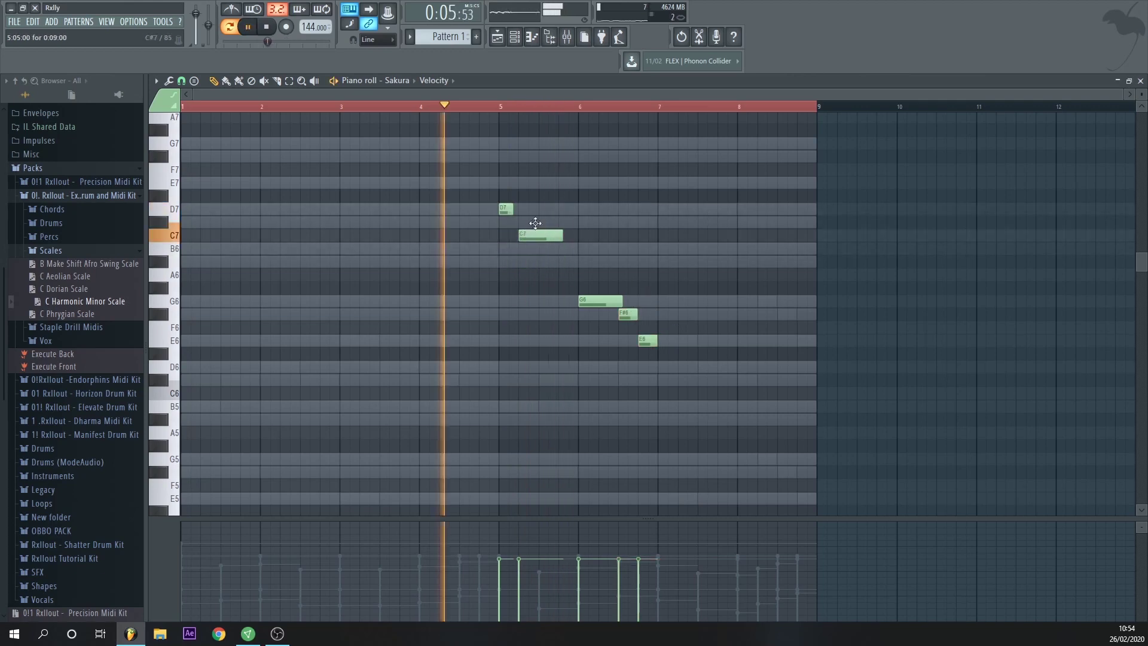
# Step: Rework bar 6 into a short B6 at its start and a one-beat A#6 on beat two, deleting the E6
pyautogui.moveTo(602, 302); pyautogui.dragTo(605, 262)
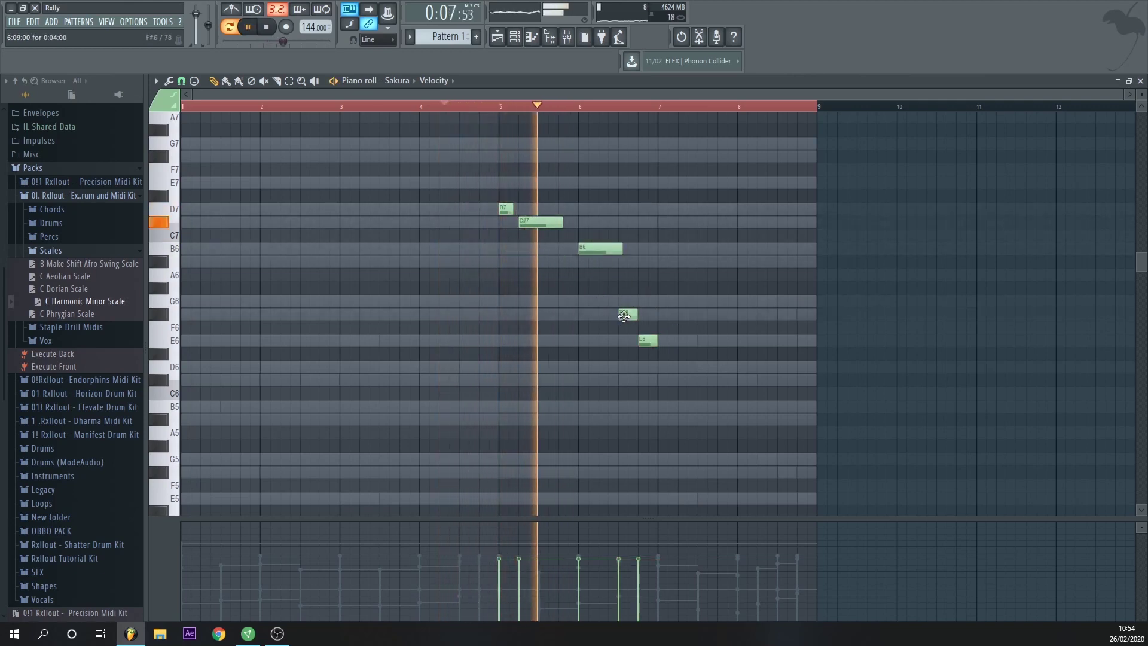
pyautogui.moveTo(627, 313); pyautogui.dragTo(600, 244)
pyautogui.press('space')
pyautogui.rightClick(647, 341)
pyautogui.press('space')
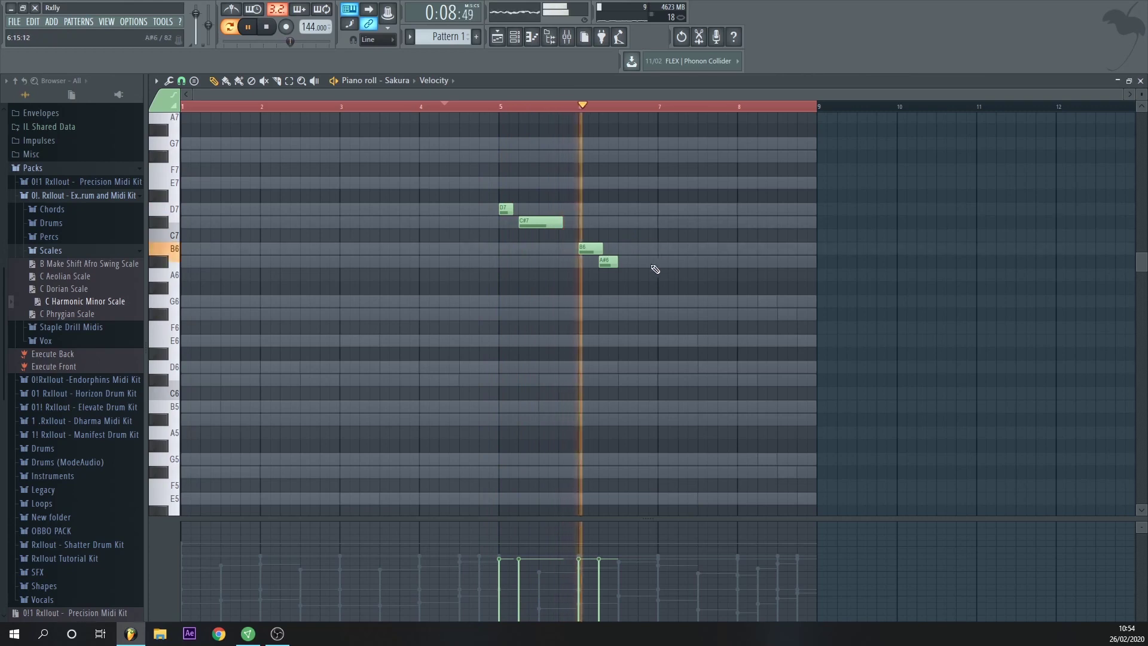
# Step: Add one-beat Sakura notes: G6 on bar 6's last beat, F#6 at the start of bar 7 and G6 at its middle
pyautogui.press('space')
pyautogui.moveTo(602, 242); pyautogui.dragTo(601, 262)
pyautogui.press('space')
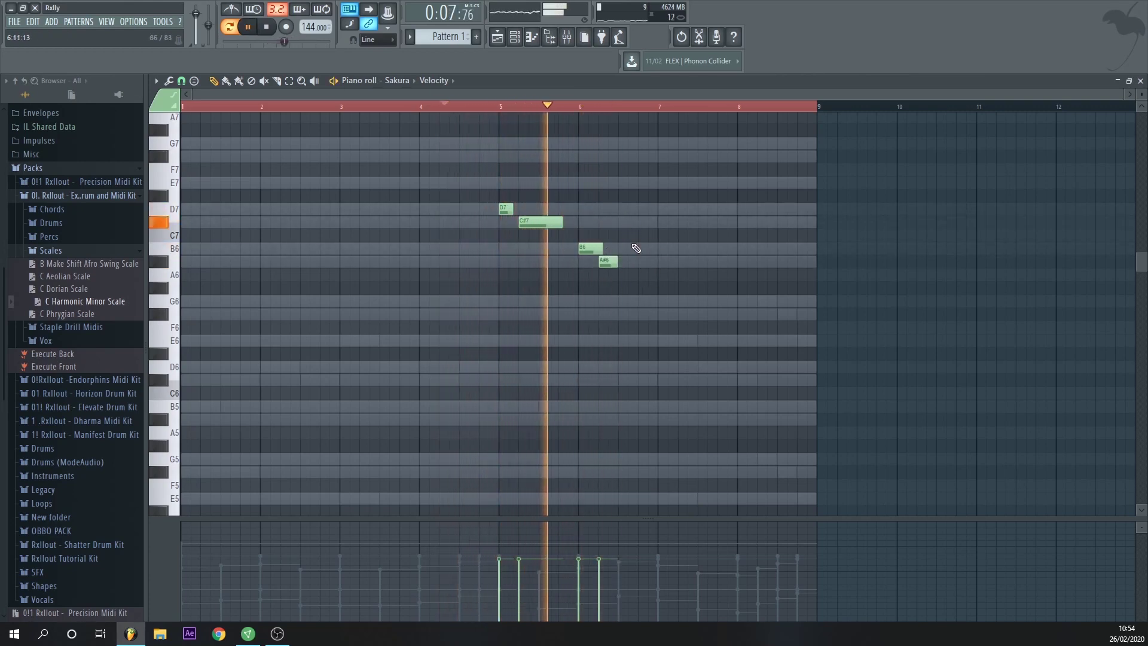
pyautogui.press('space')
pyautogui.click(645, 300)
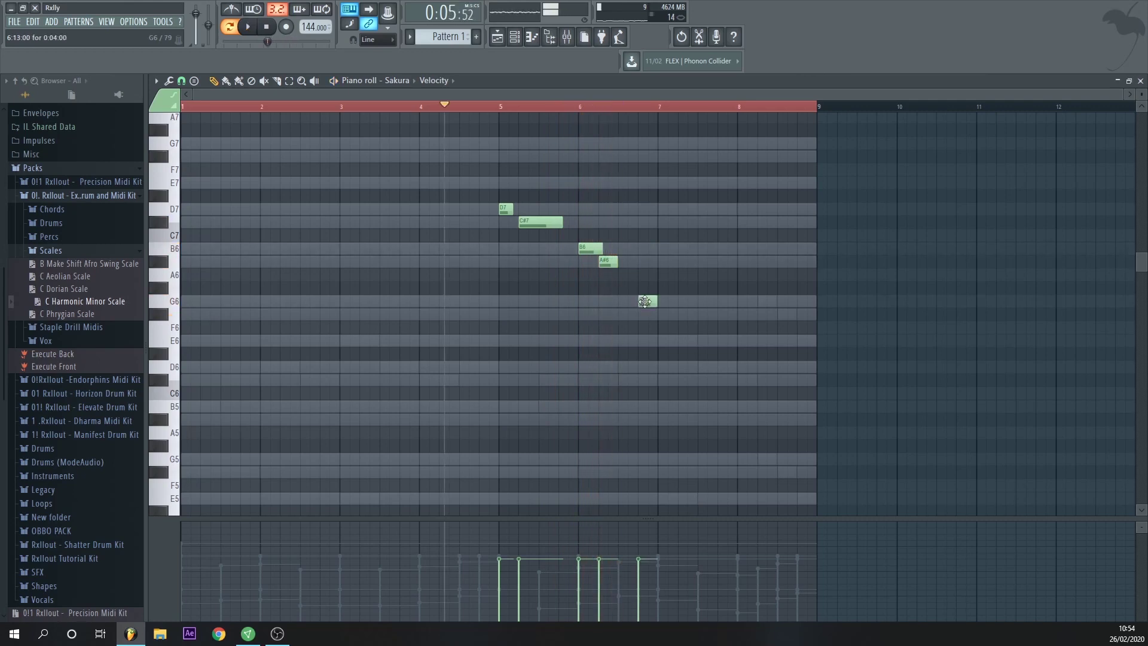
pyautogui.press('space')
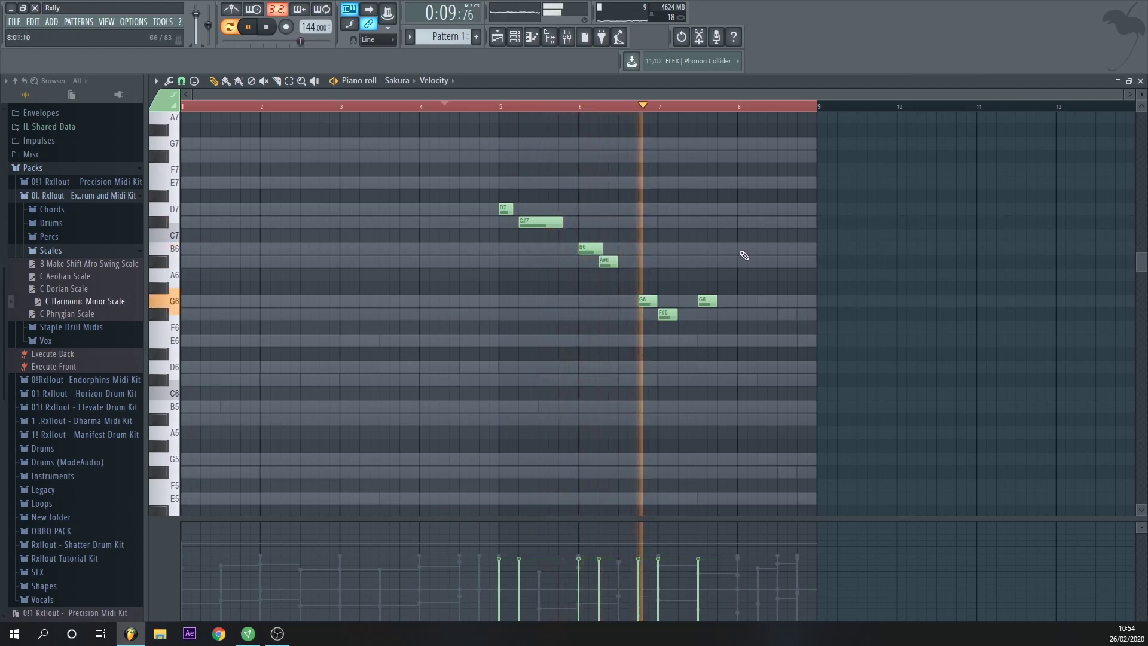
# Step: Lengthen the F#6 and G6 notes in bar 7 to half a bar each
pyautogui.press('space')
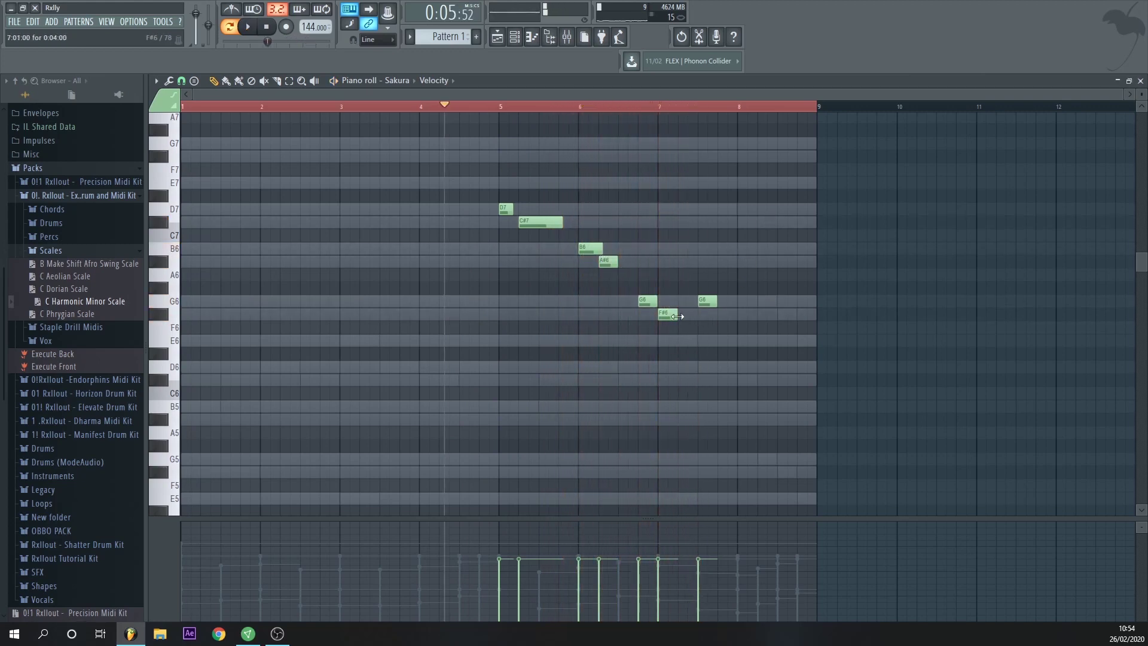
pyautogui.moveTo(677, 315); pyautogui.dragTo(737, 304)
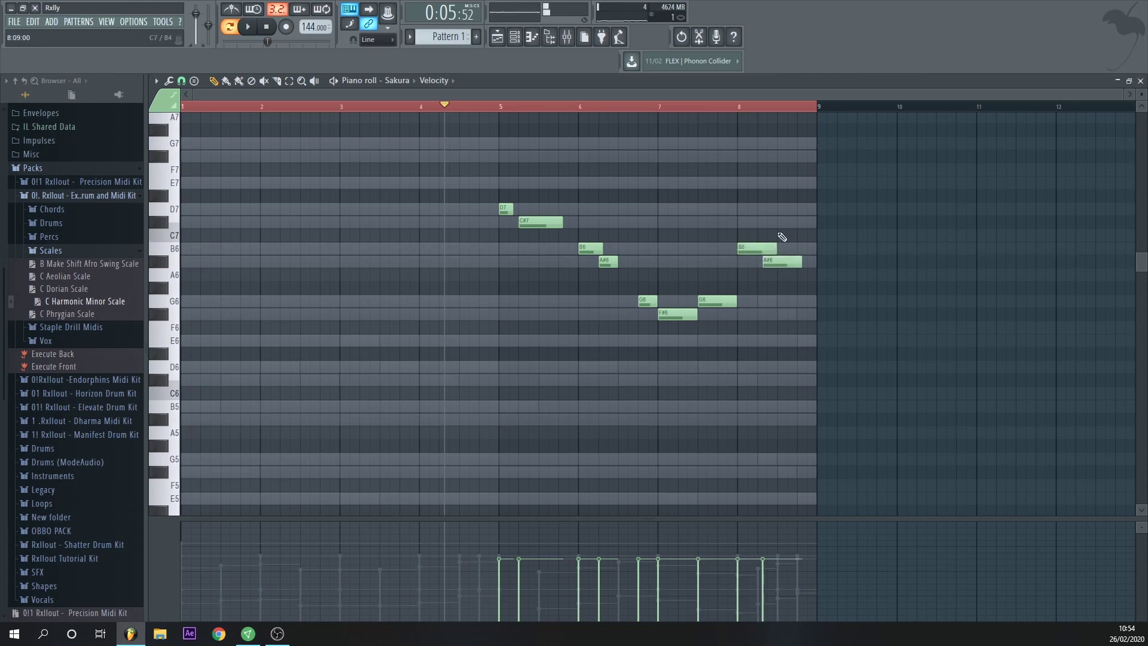
# Step: Try B6 and A#6 notes in bar 8, replay the phrase, and delete them
pyautogui.click(800, 227)
pyautogui.press('space')
pyautogui.rightClick(828, 223)
pyautogui.rightClick(798, 210)
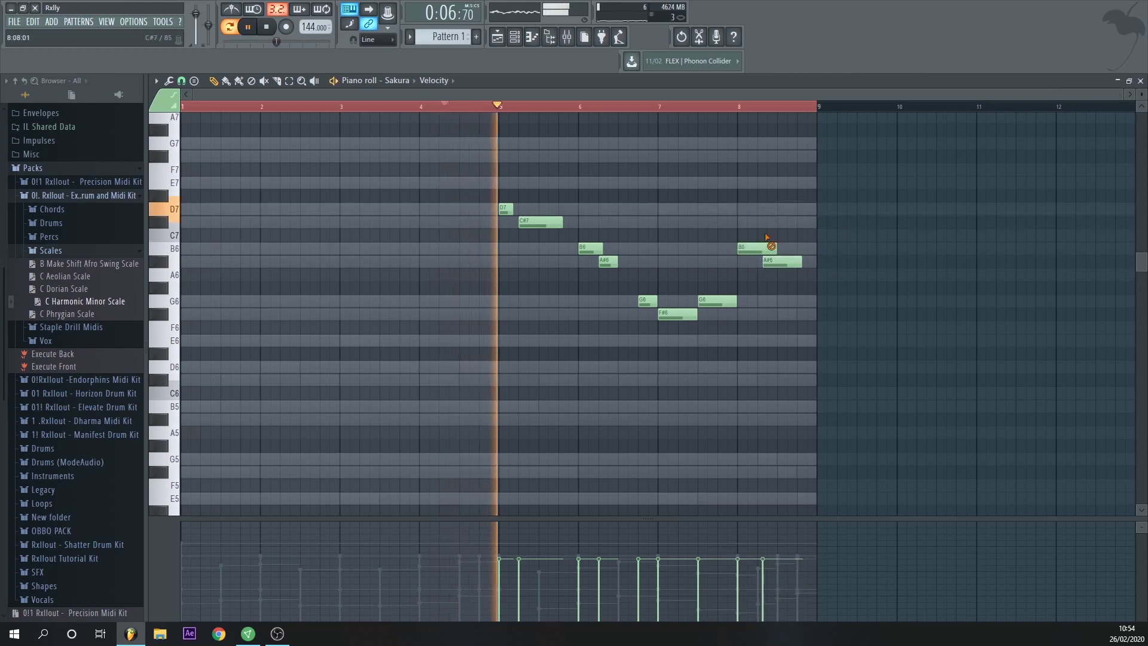
pyautogui.rightClick(767, 247)
pyautogui.rightClick(770, 262)
# Step: Fill bar 8 with a half-bar F#6, a one-beat E6 on beat three and a one-beat D6 on beat four
pyautogui.click(744, 315)
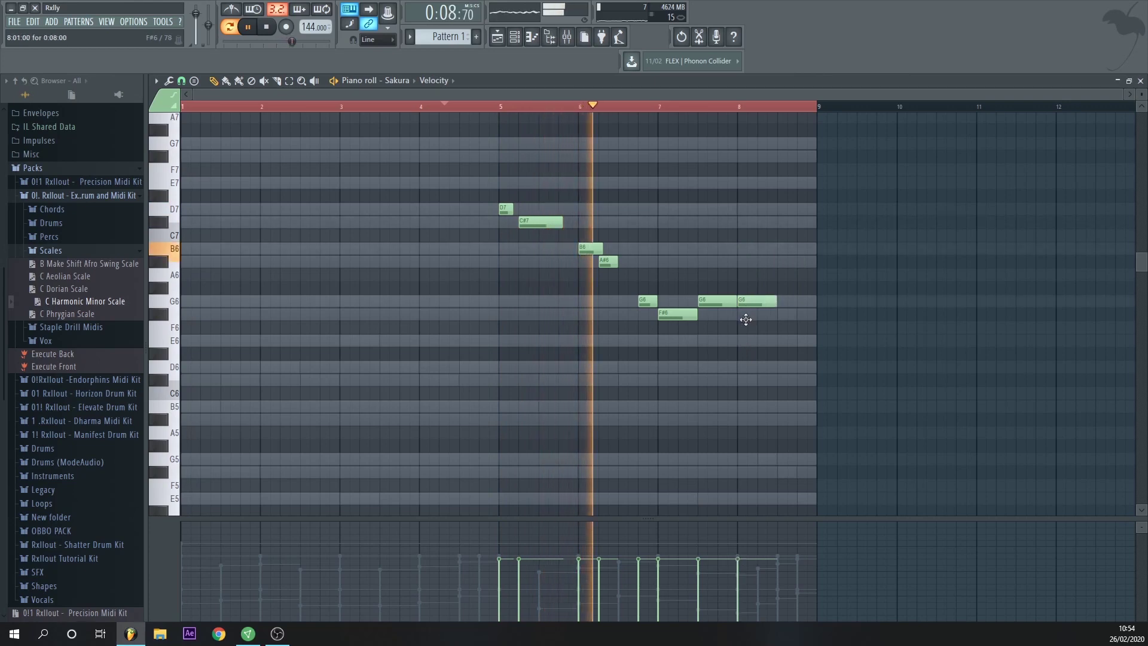
pyautogui.click(784, 341)
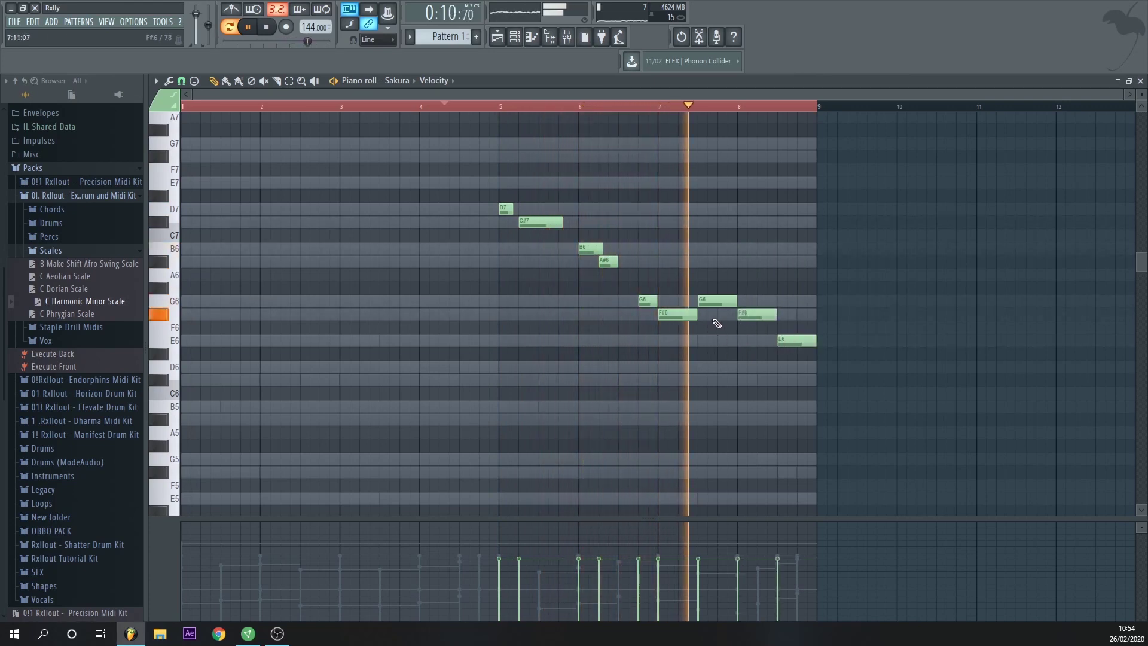
pyautogui.press('space')
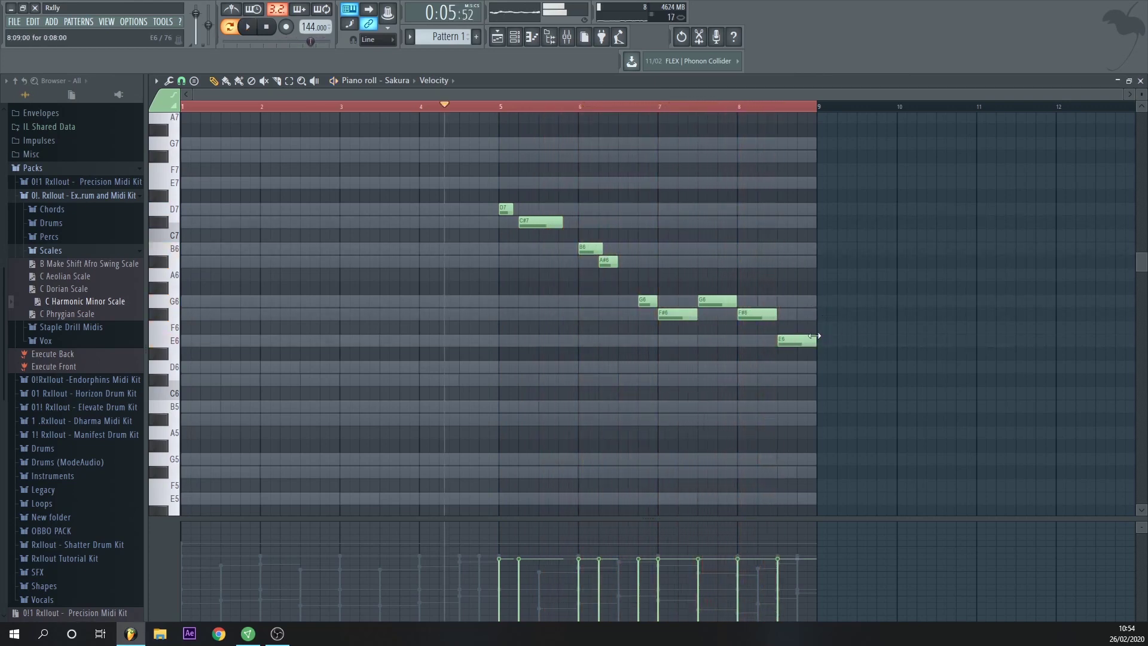
pyautogui.press('space')
pyautogui.moveTo(835, 367); pyautogui.dragTo(797, 329)
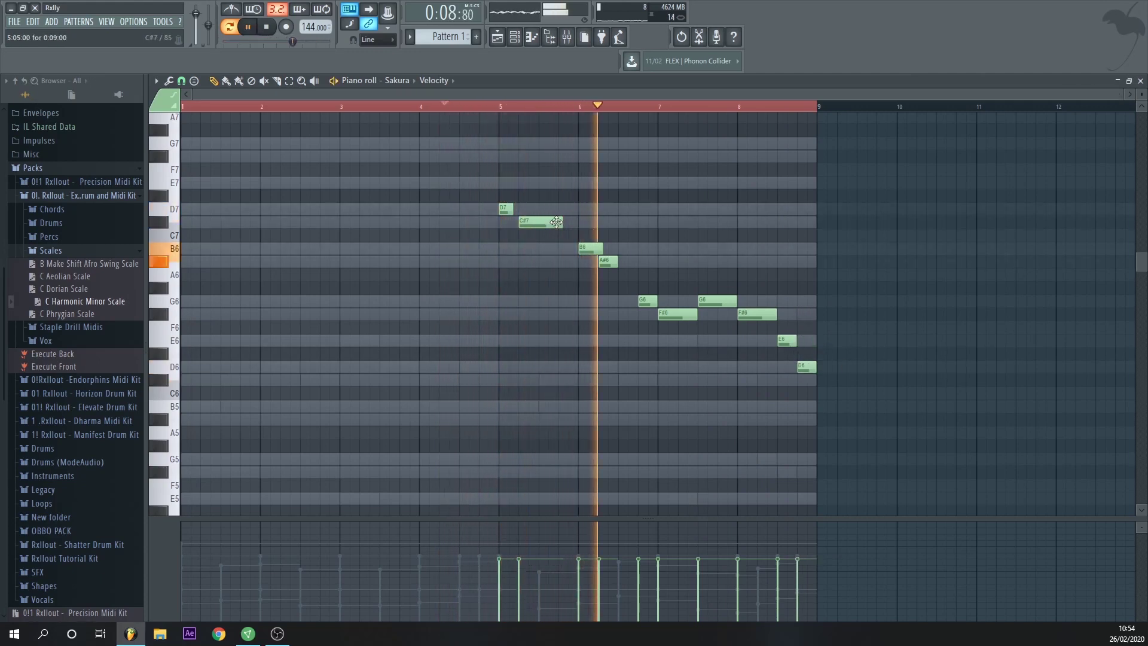
# Step: Make bar 5's D7 and C#7 and bar 6's B6 and A#6 half a bar each, back to back, and close the piano roll
pyautogui.moveTo(561, 223); pyautogui.dragTo(577, 224)
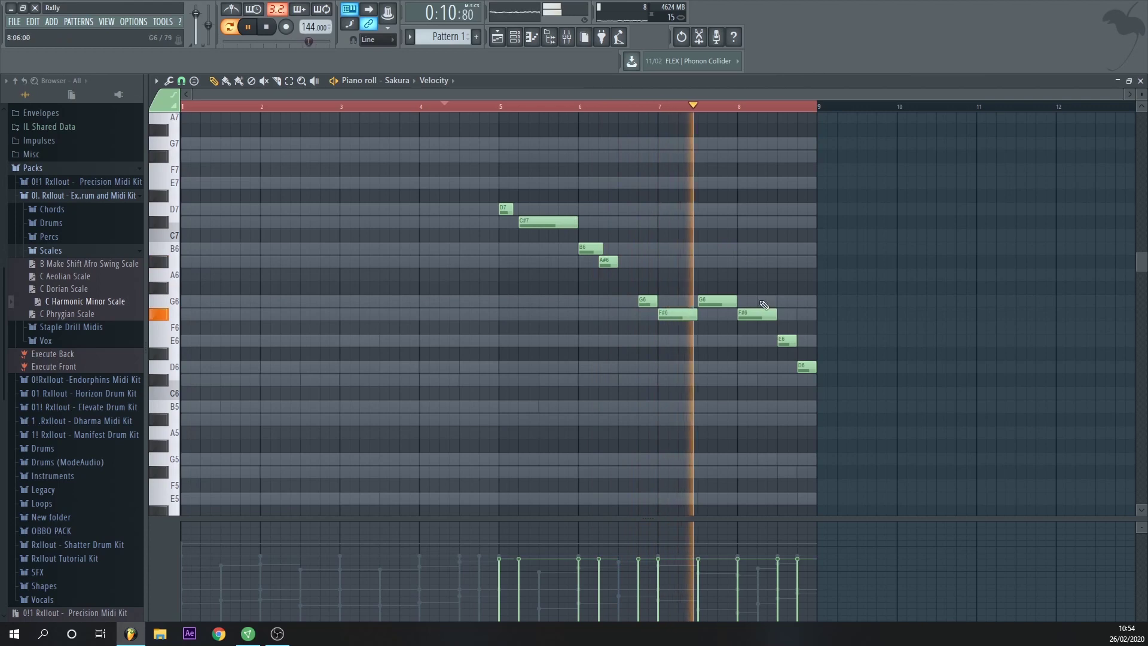
pyautogui.press('space')
pyautogui.press('space')
pyautogui.press('space')
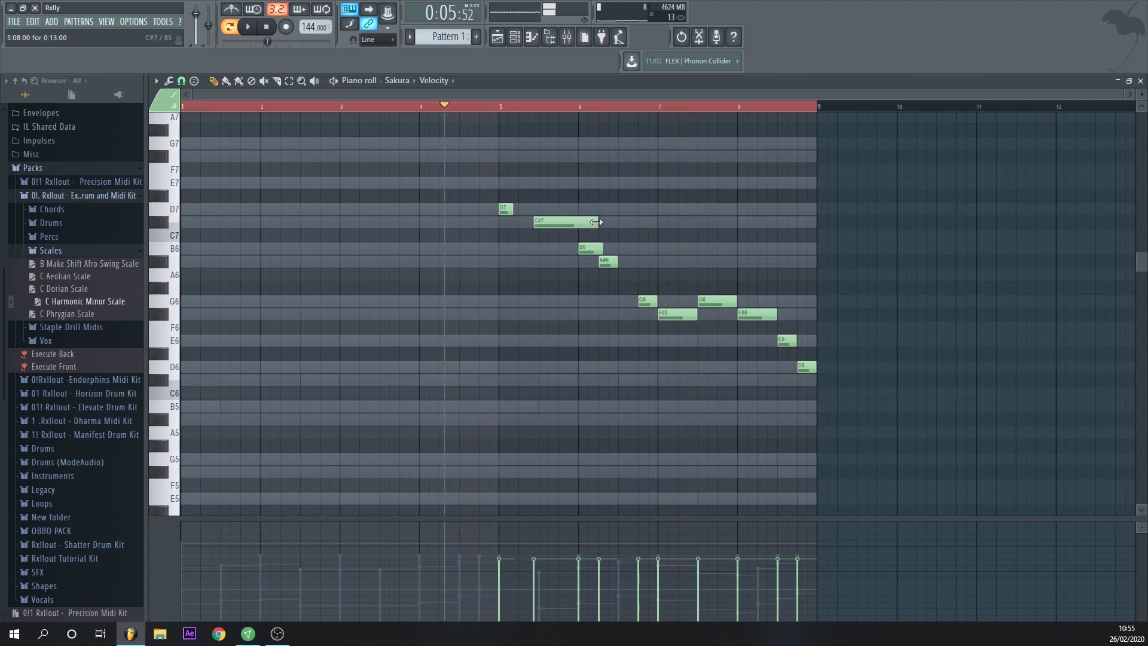
pyautogui.press('space')
pyautogui.moveTo(590, 223); pyautogui.dragTo(539, 214)
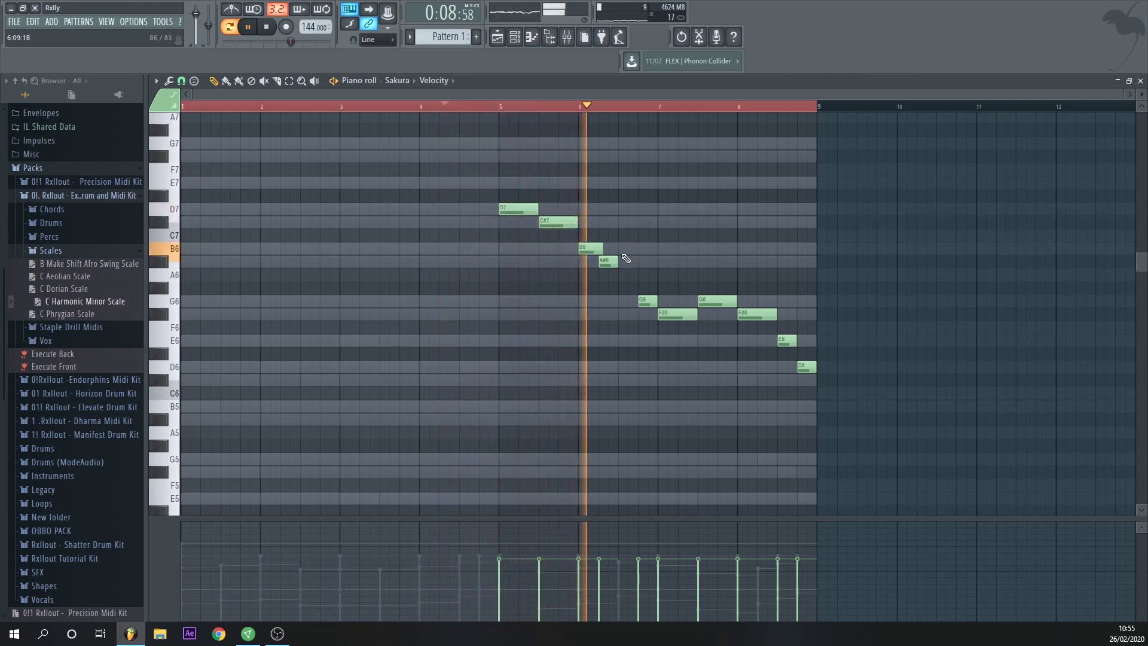
pyautogui.moveTo(617, 262)
pyautogui.mouseDown()
pyautogui.moveTo(644, 261)
pyautogui.moveTo(597, 248)
pyautogui.moveTo(617, 248)
pyautogui.mouseUp()
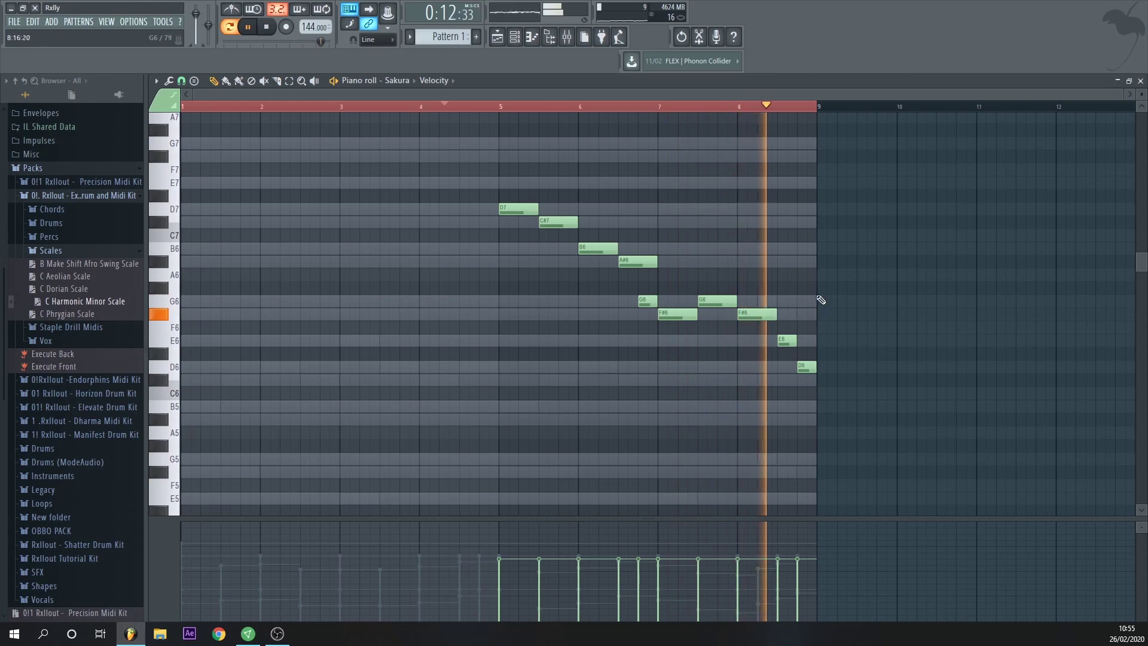
pyautogui.press('space')
pyautogui.click(1140, 80)
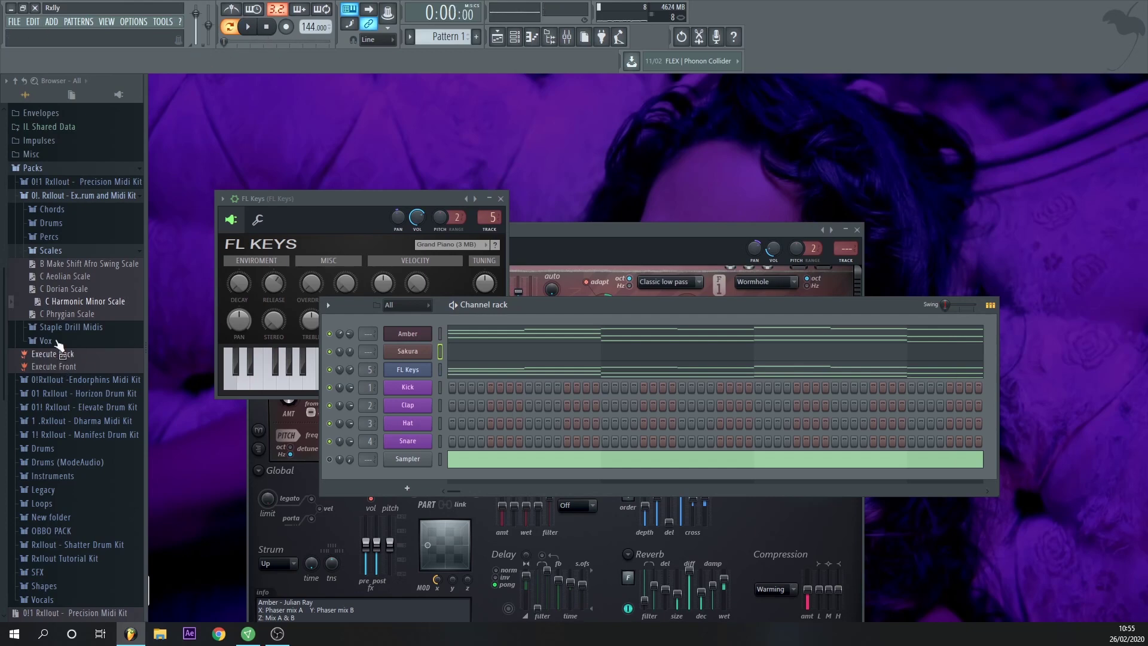
# Step: Replace the Kick channel's sample with RX - Enhance 808 from the kit's 808s folder and check the master mixer track
pyautogui.scroll(3, 60, 344)
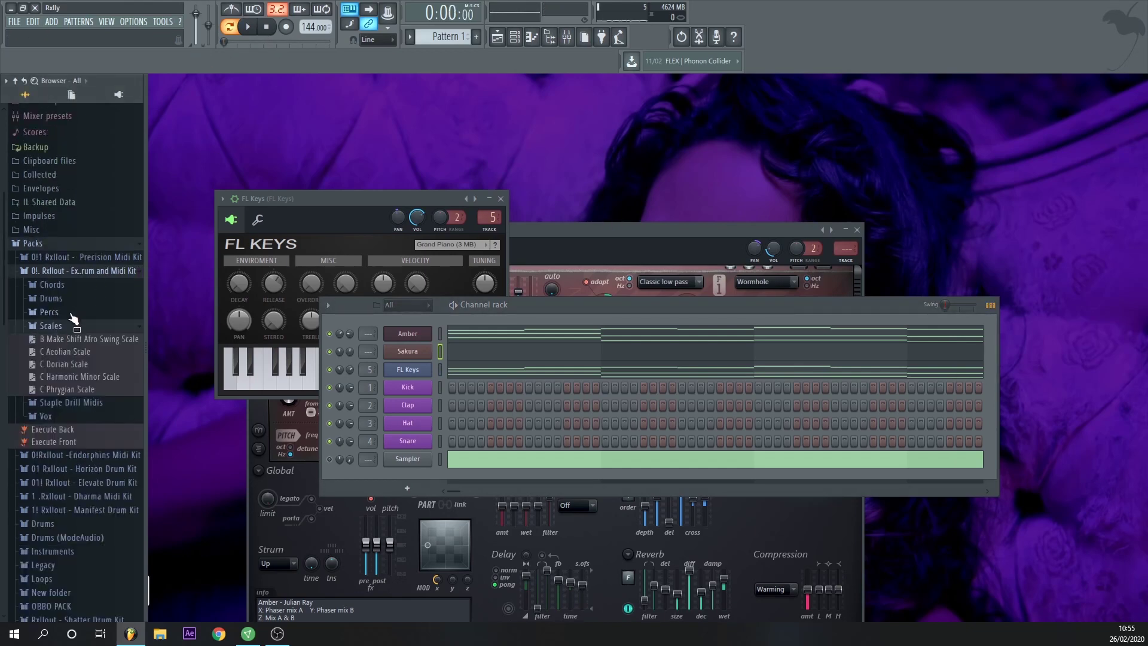
pyautogui.click(70, 313)
pyautogui.click(53, 298)
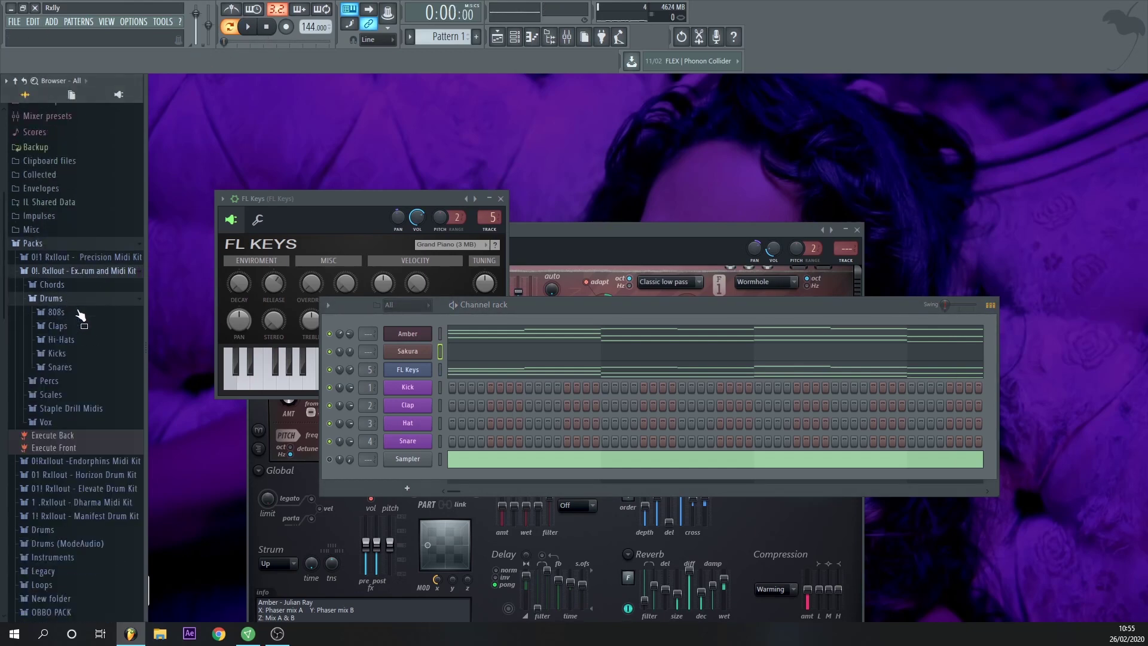
pyautogui.click(81, 319)
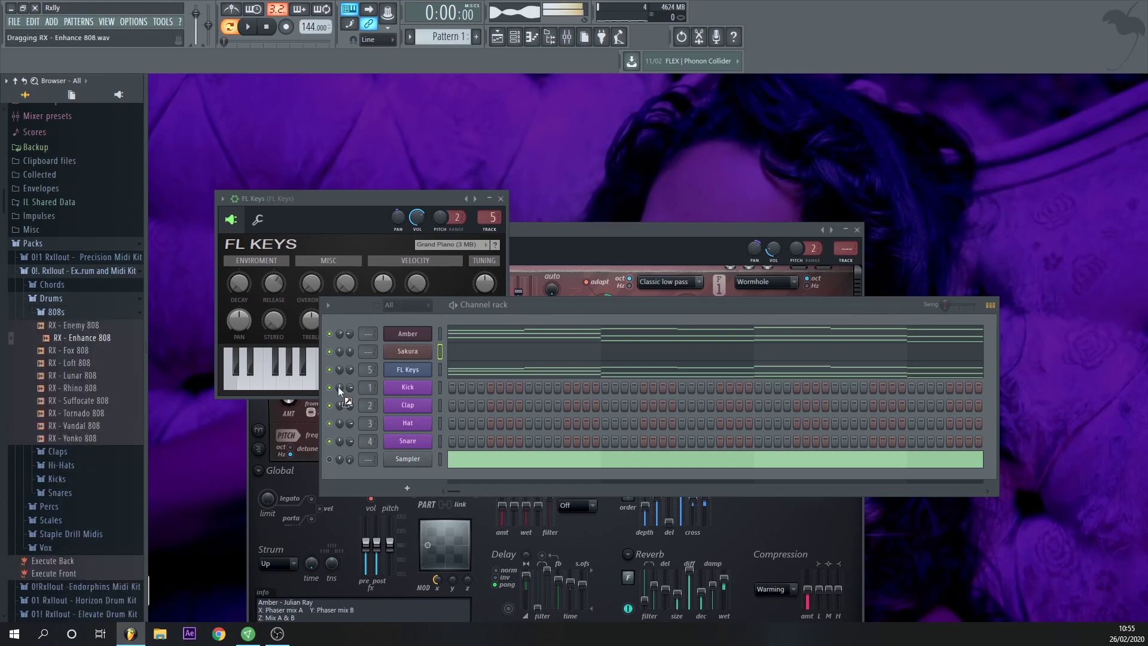
pyautogui.moveTo(338, 386); pyautogui.dragTo(407, 387)
pyautogui.click(567, 38)
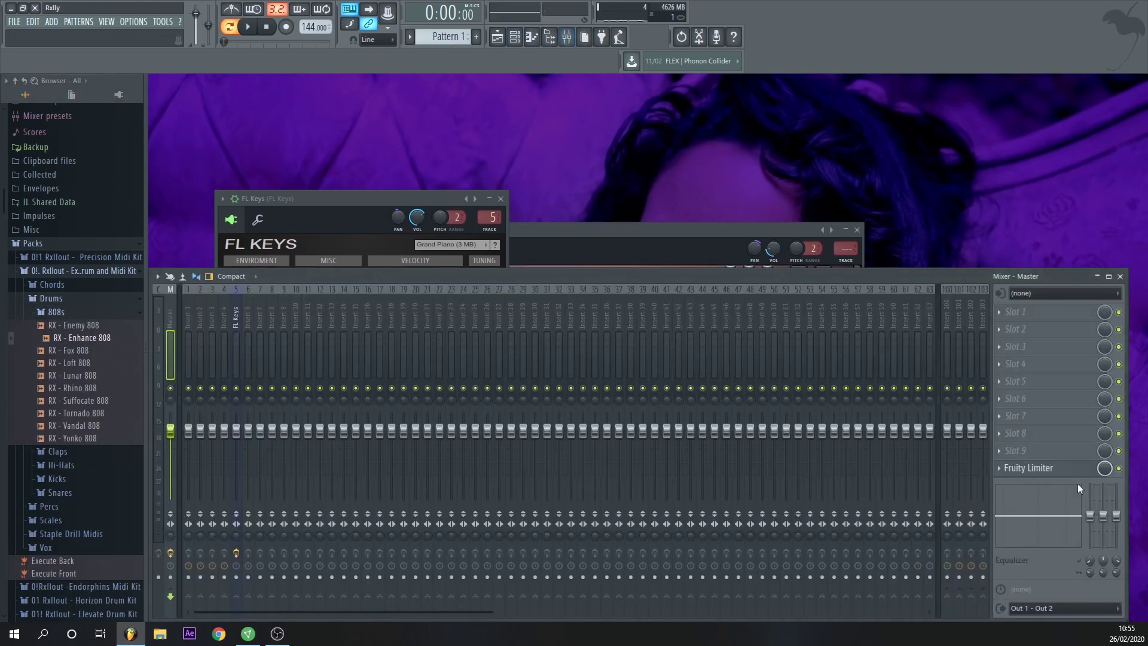
pyautogui.click(1120, 276)
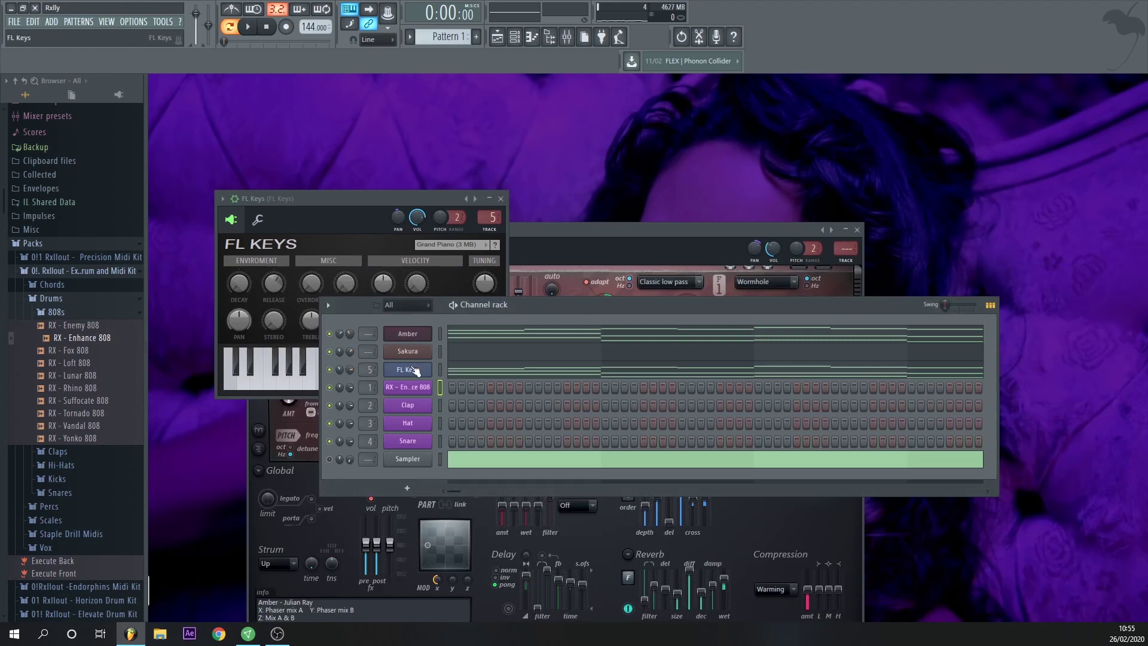
# Step: In RX - Enhance 808's piano roll, place a half-bar B4 at the start of bar 1, play it and close the roll
pyautogui.rightClick(423, 391)
pyautogui.click(472, 390)
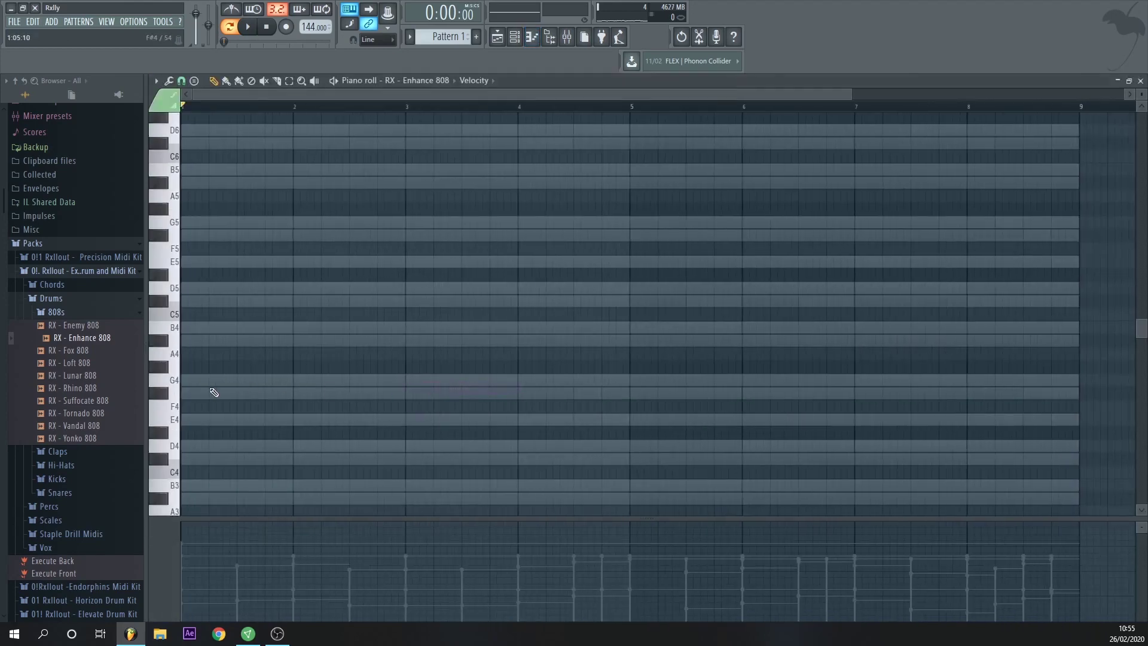
pyautogui.press('space')
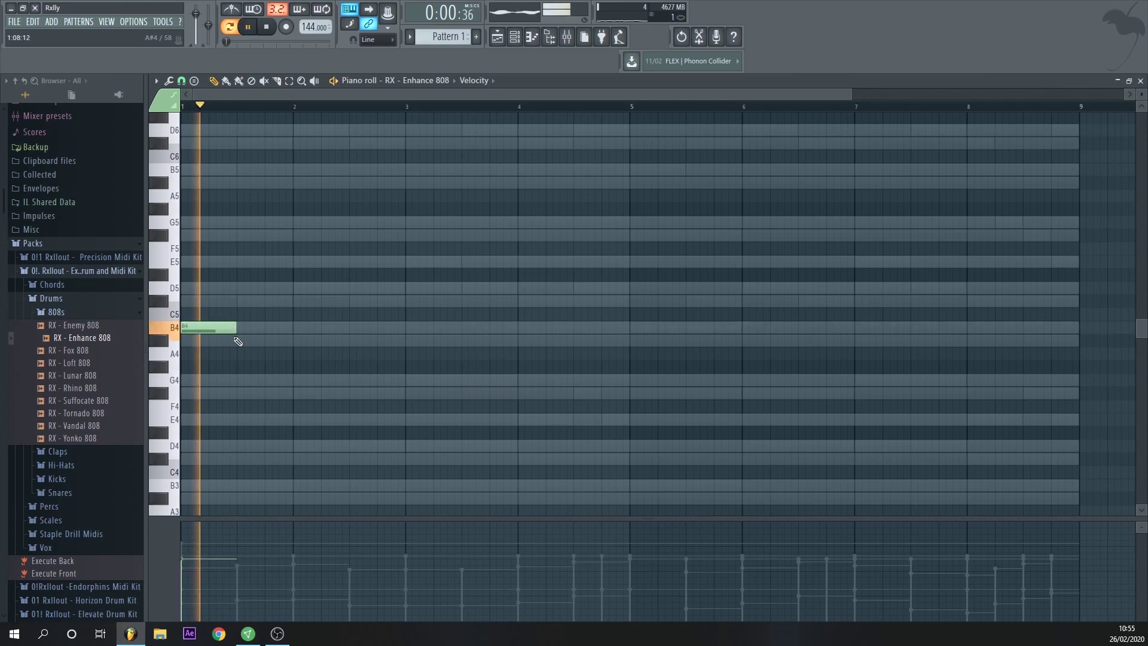
pyautogui.click(1140, 80)
pyautogui.press('space')
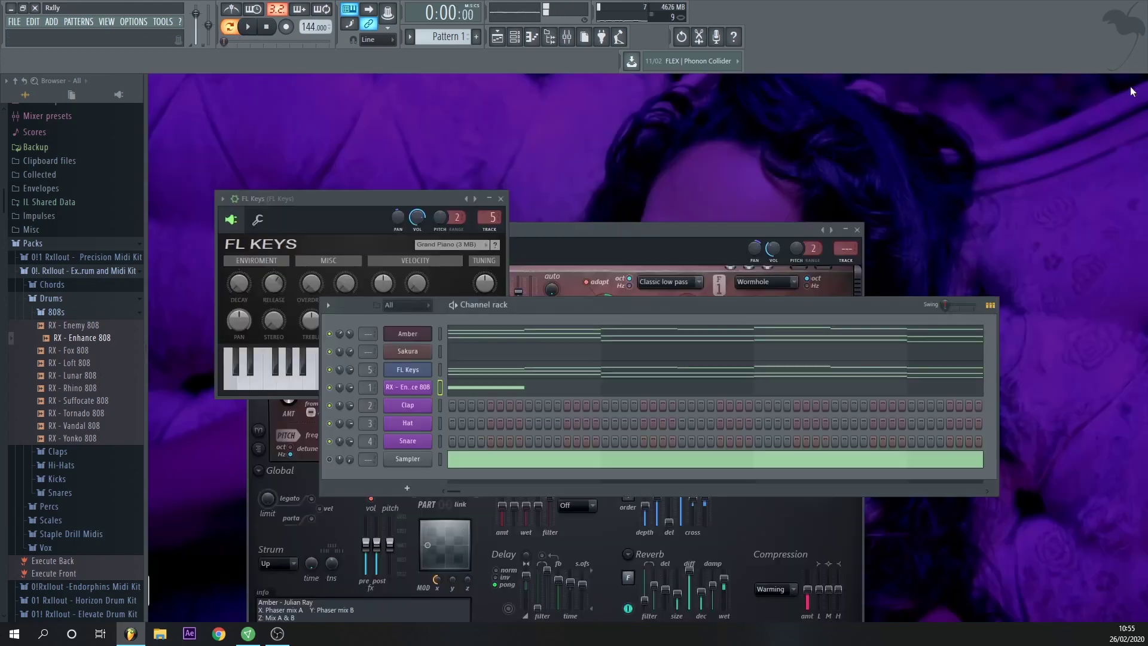
# Step: Enable the volume envelope of the RX - Enhance 808 channel and shape it with hold only
pyautogui.click(402, 386)
pyautogui.click(590, 307)
pyautogui.click(395, 405)
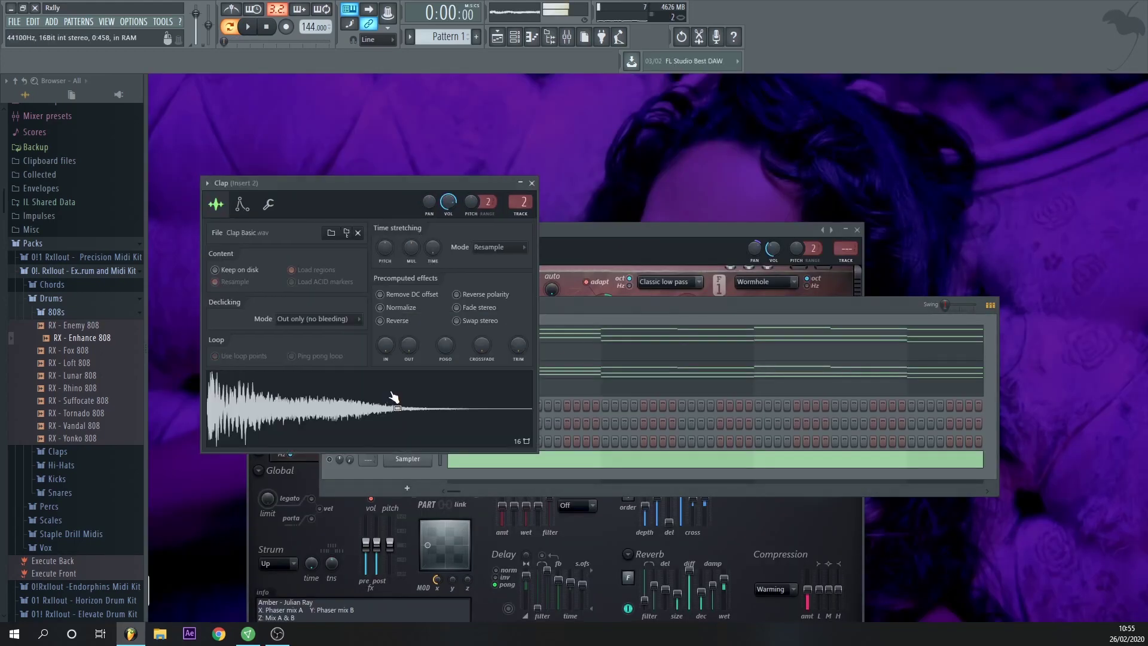
pyautogui.click(557, 307)
pyautogui.click(406, 387)
pyautogui.click(248, 193)
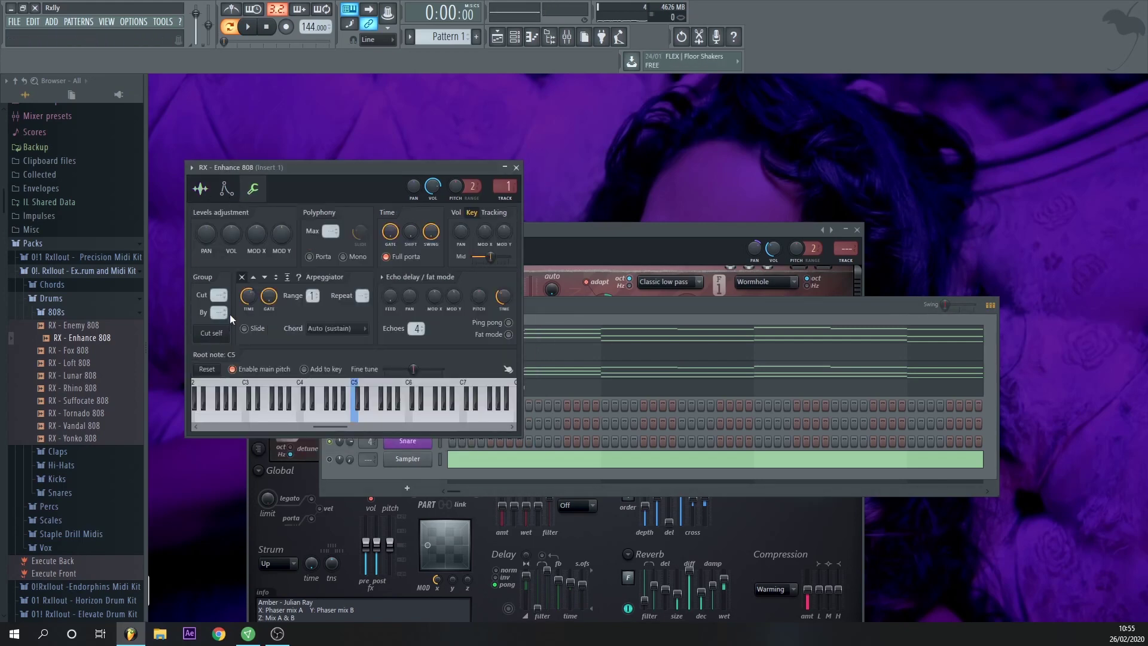
pyautogui.click(226, 189)
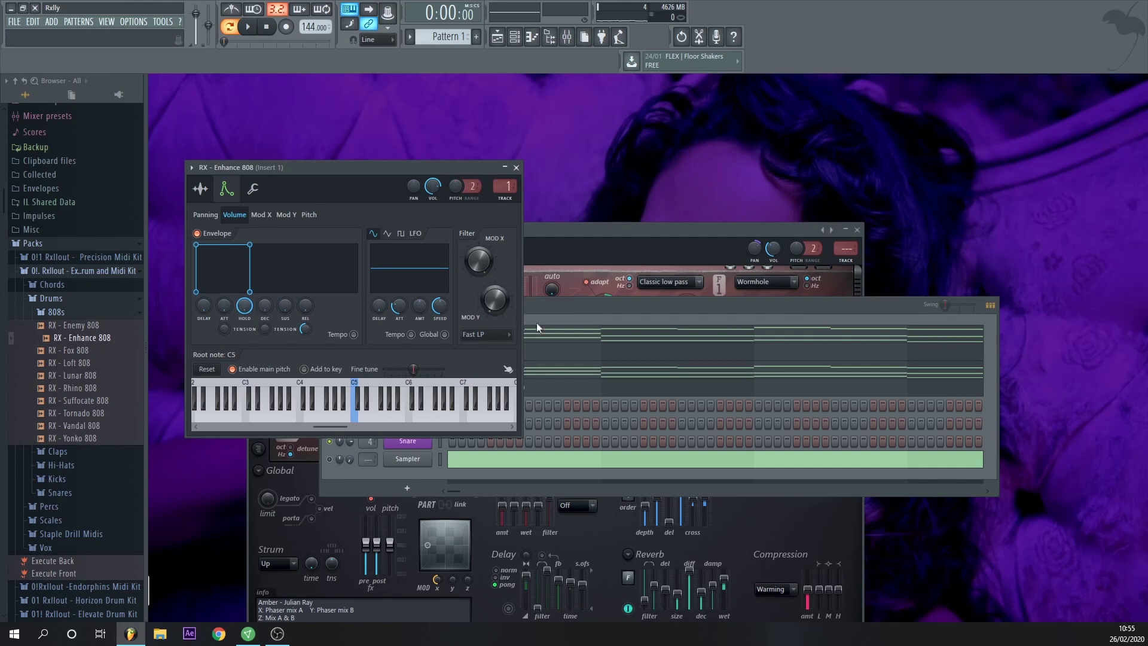
# Step: Add three consecutive half-beat B4 notes to the 808 pattern, ending exactly at the end of bar 2
pyautogui.click(576, 303)
pyautogui.press('F7')
pyautogui.press('space')
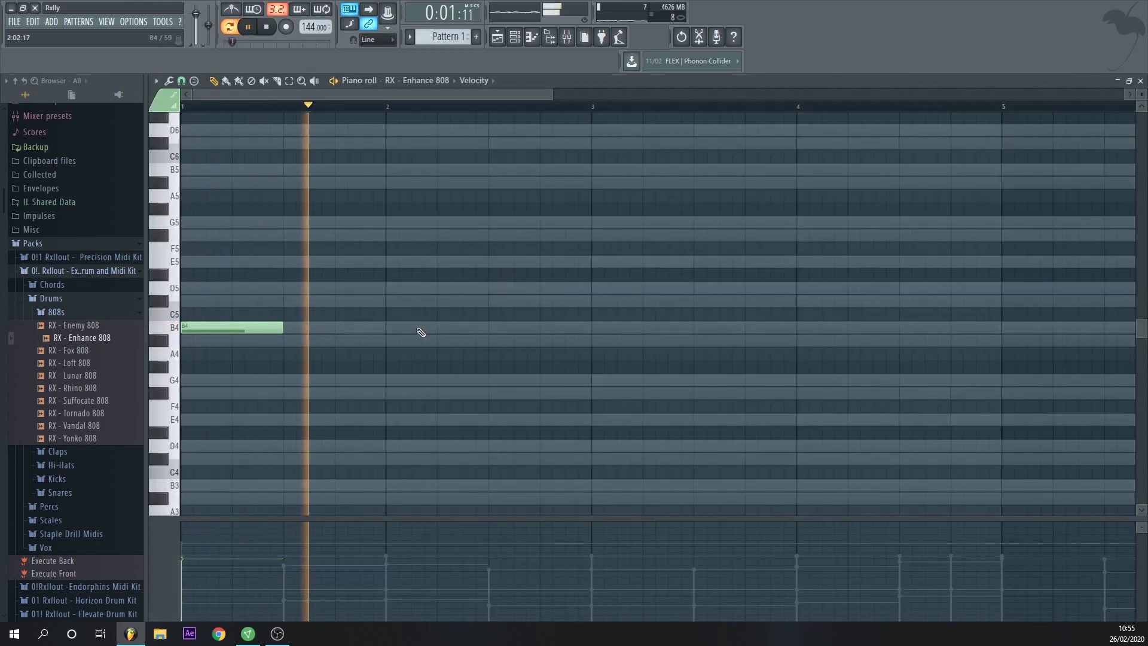
pyautogui.scroll(2, 421, 332)
pyautogui.click(523, 367)
pyautogui.press('space')
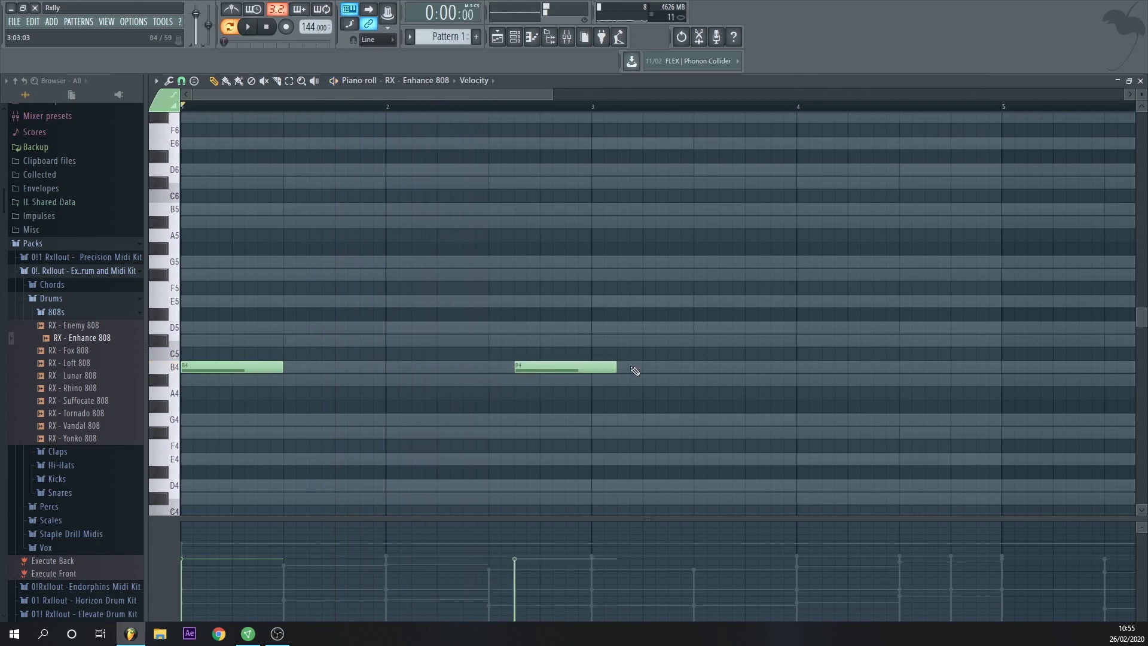
pyautogui.press('space')
pyautogui.moveTo(616, 366); pyautogui.dragTo(540, 367)
pyautogui.click(543, 366)
pyautogui.click(573, 367)
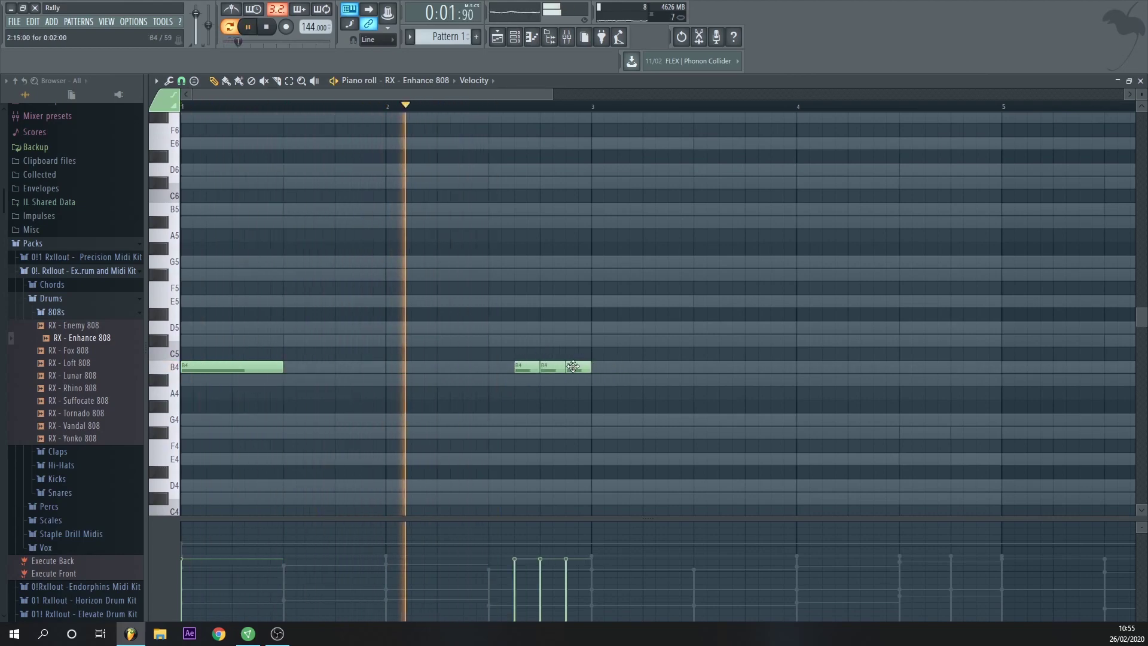
# Step: Add a G6 above the second of bar 2's three short 808 notes, change the snap and shorten it to half a step
pyautogui.scroll(4, 551, 281)
pyautogui.press('space')
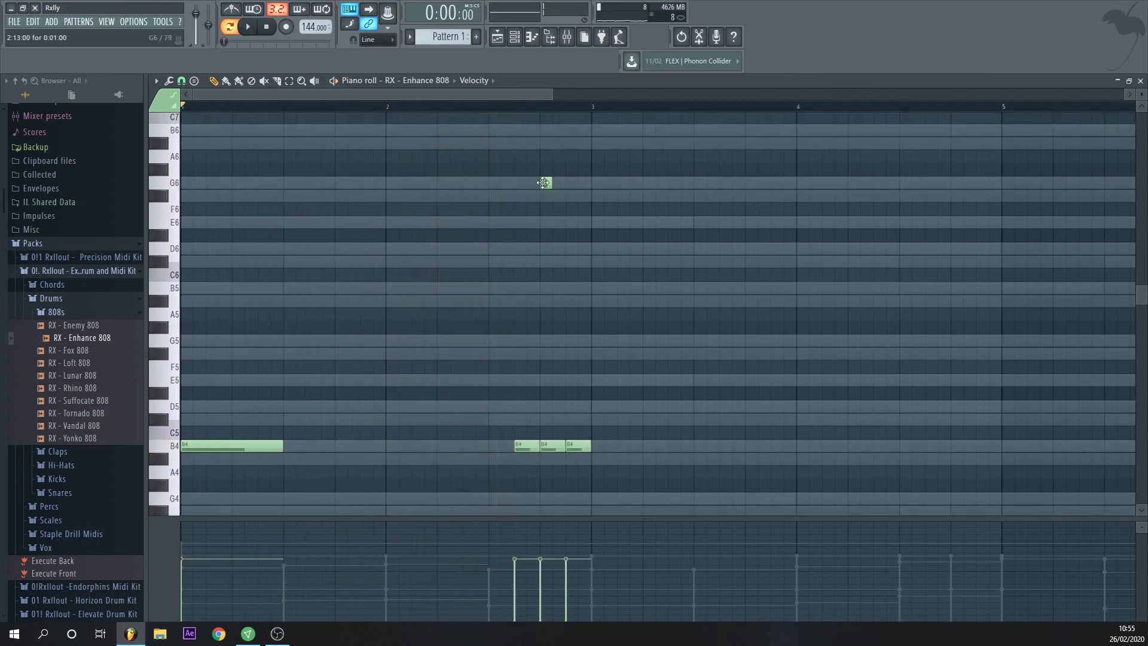
pyautogui.click(181, 81)
pyautogui.click(198, 183)
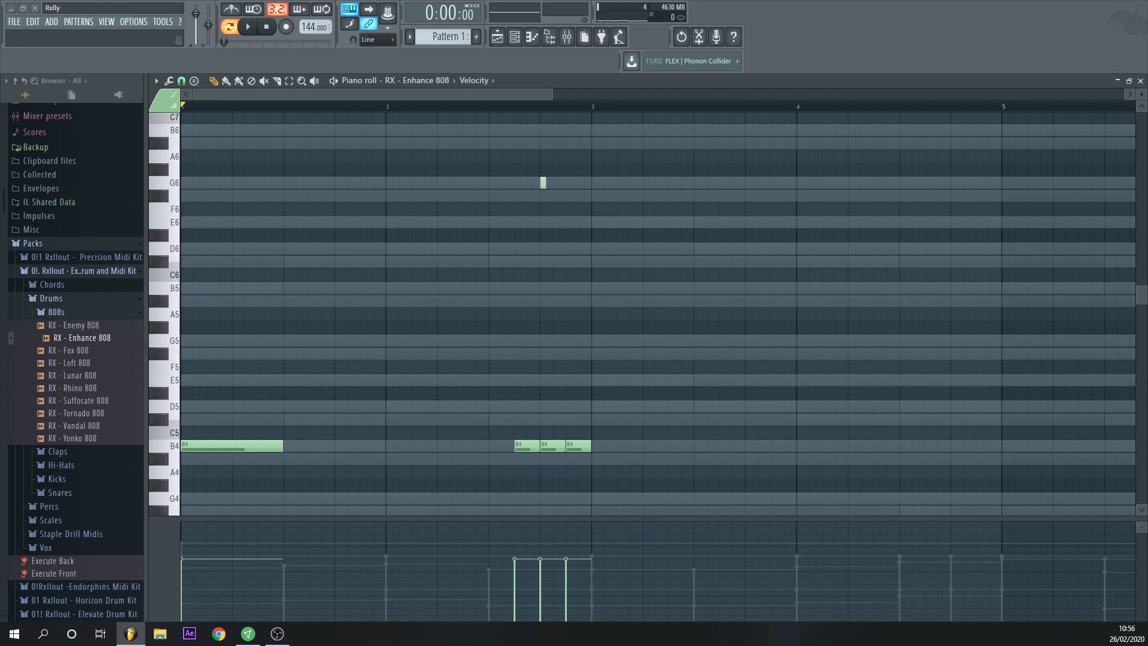
# Step: Make the G6 note in bar 2 a slide note in its note properties, accept the change and play the pattern
pyautogui.moveTo(90, 214); pyautogui.dragTo(844, 255)
pyautogui.click(898, 407)
pyautogui.moveTo(824, 168); pyautogui.dragTo(730, 238)
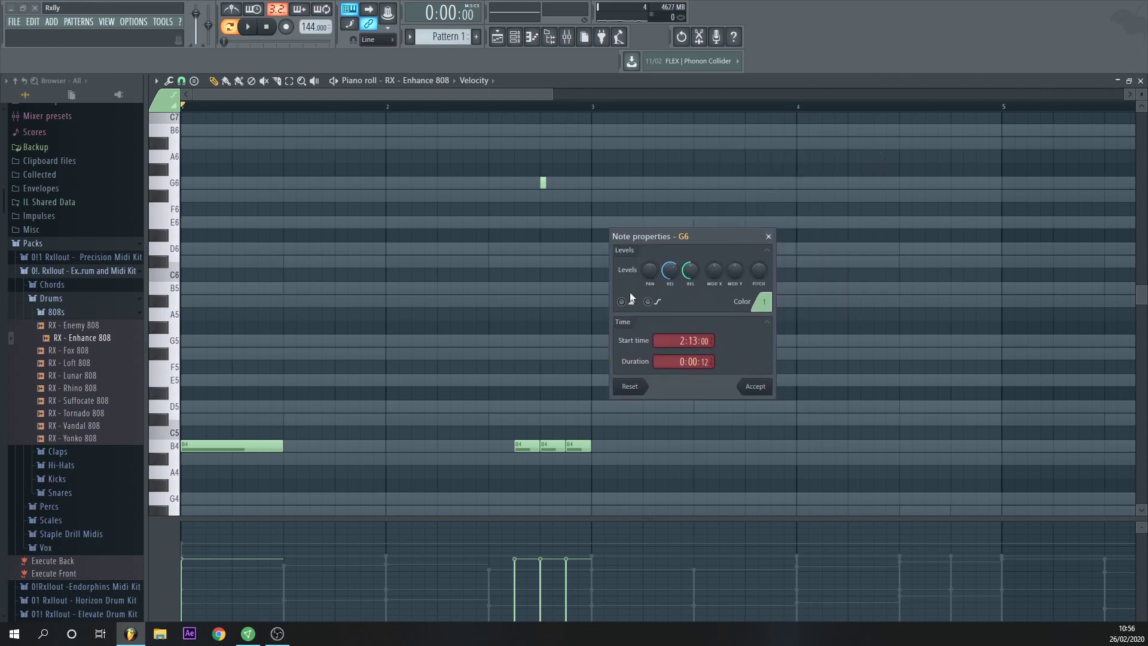
pyautogui.click(756, 386)
pyautogui.press('space')
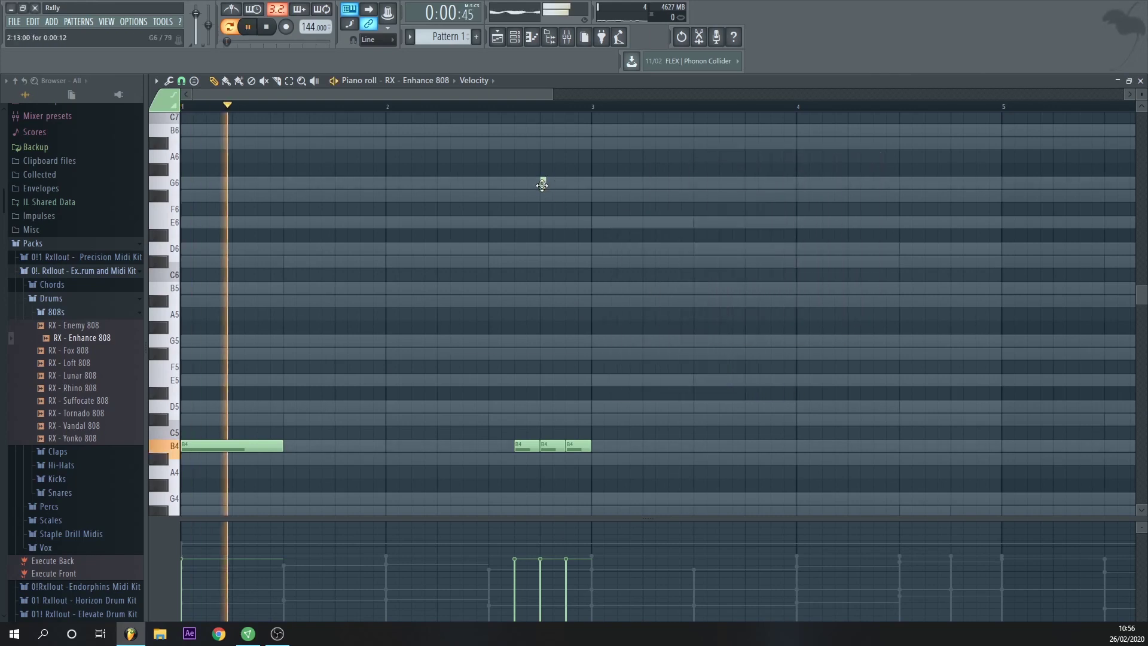
# Step: Add a half-step F#6 slide note above bar 2's last short 808 note, play the pattern and undo the last note resize
pyautogui.click(570, 195)
pyautogui.scroll(2, 558, 213)
pyautogui.scroll(1, 558, 213)
pyautogui.press('space')
pyautogui.click(522, 183)
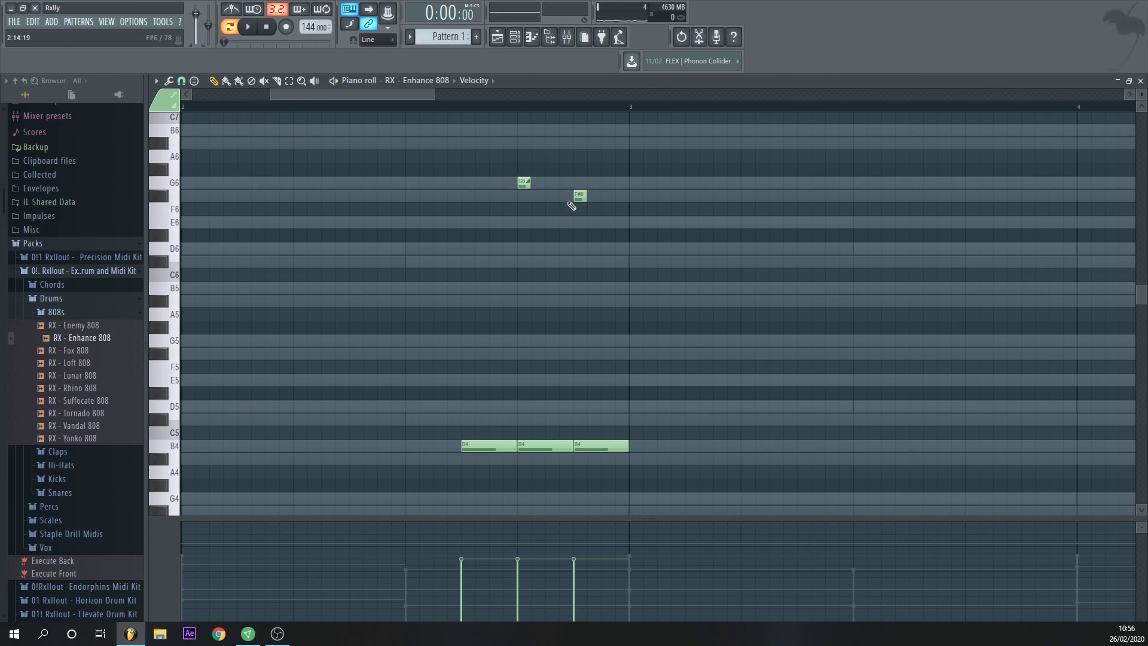
pyautogui.scroll(-2, 604, 273)
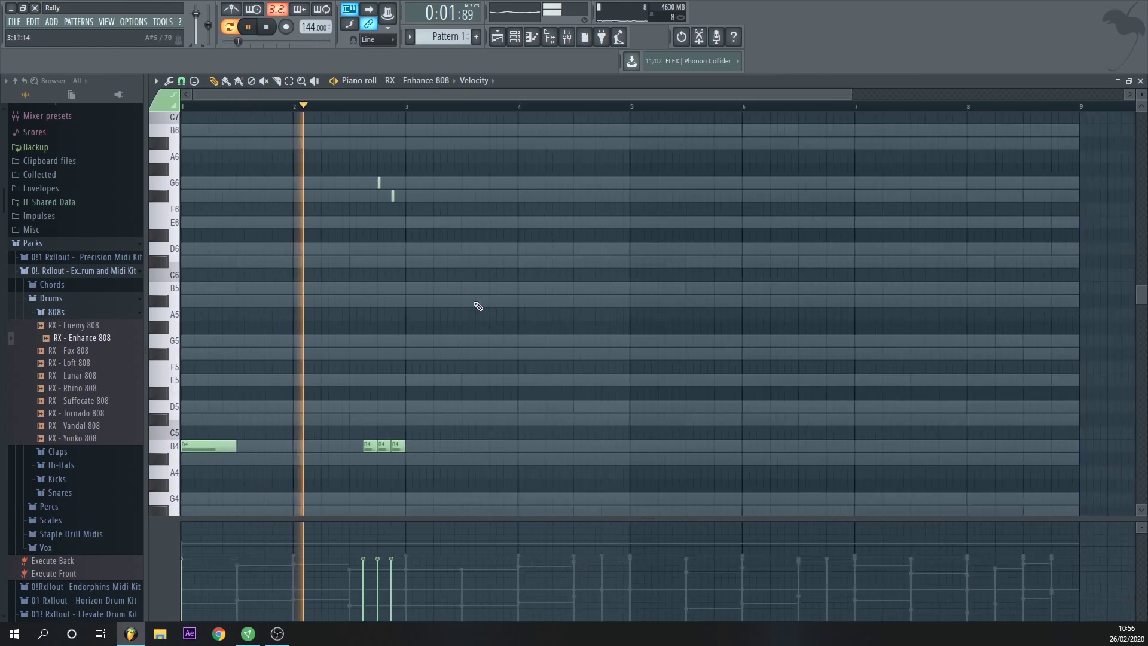
pyautogui.scroll(3, 385, 323)
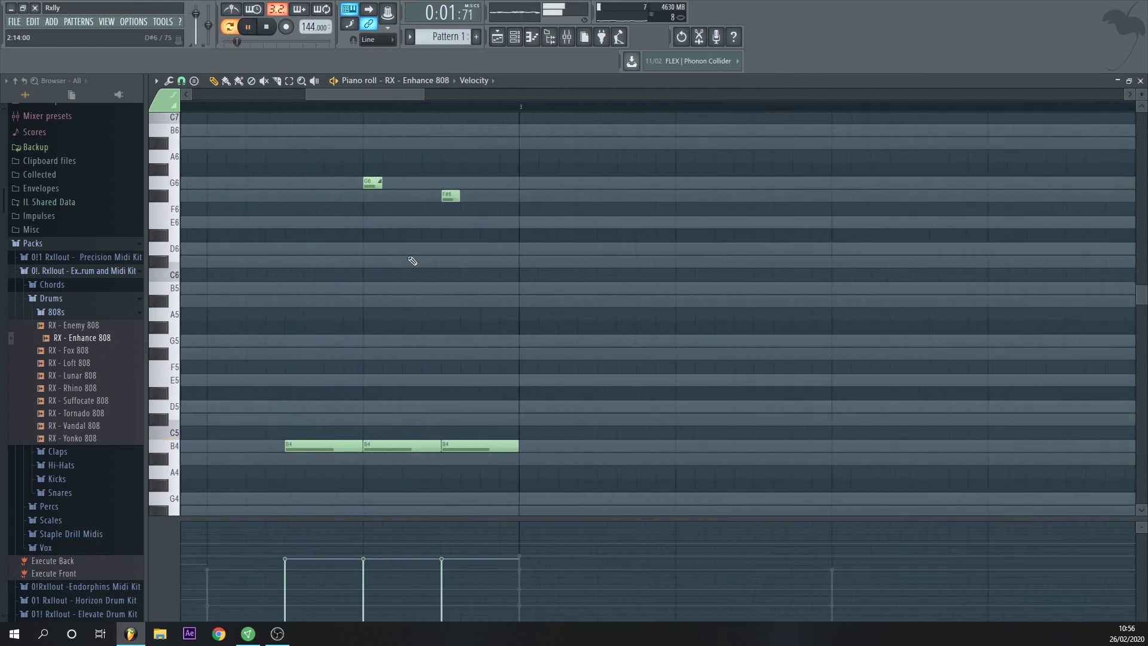
pyautogui.press('space')
pyautogui.hotkey('ctrl', 'z')
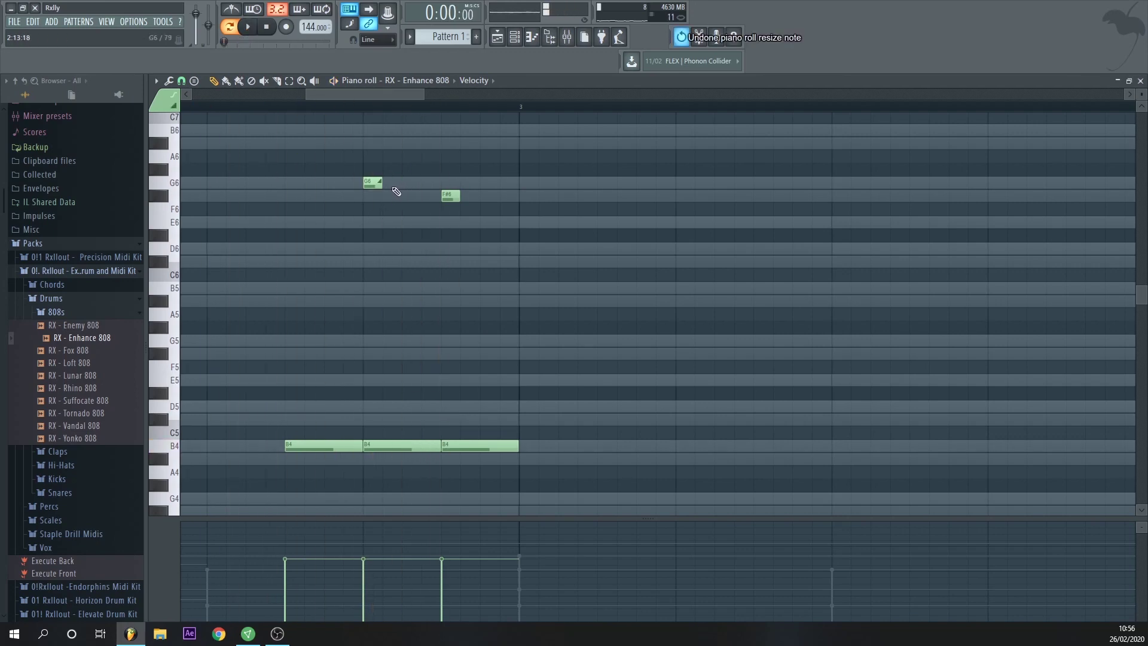
pyautogui.hotkey('ctrl', 'z')
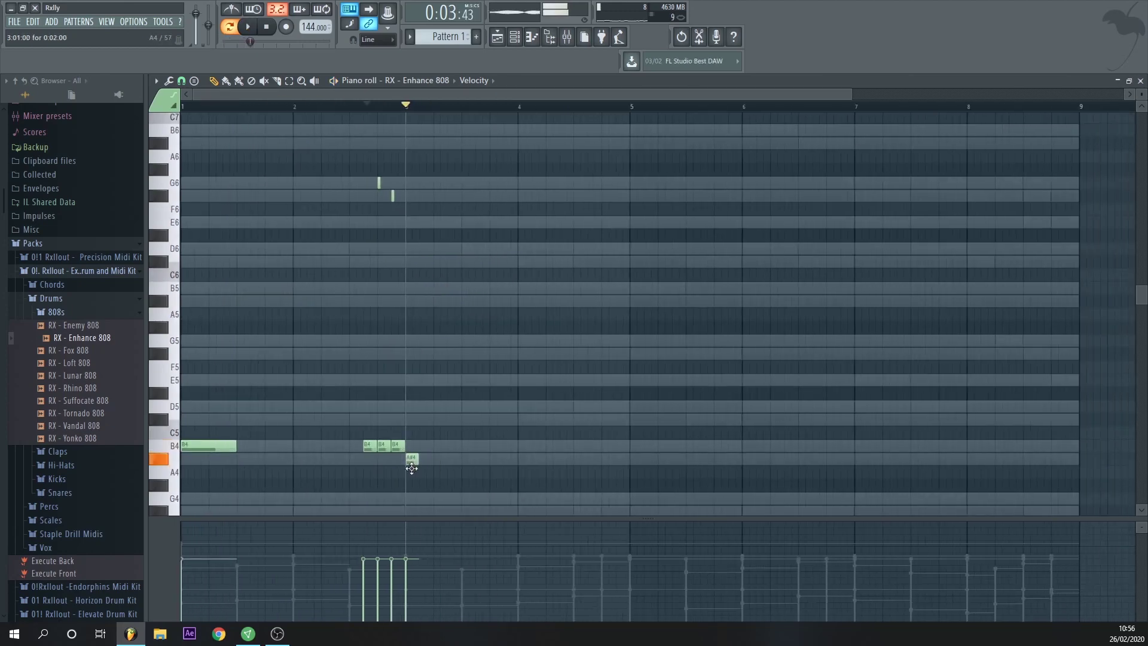
# Step: Stretch the A#4 at the start of bar 3 to about three beats and add a one-beat B4 ending the bar
pyautogui.moveTo(418, 459); pyautogui.dragTo(493, 459)
pyautogui.press('space')
pyautogui.click(489, 444)
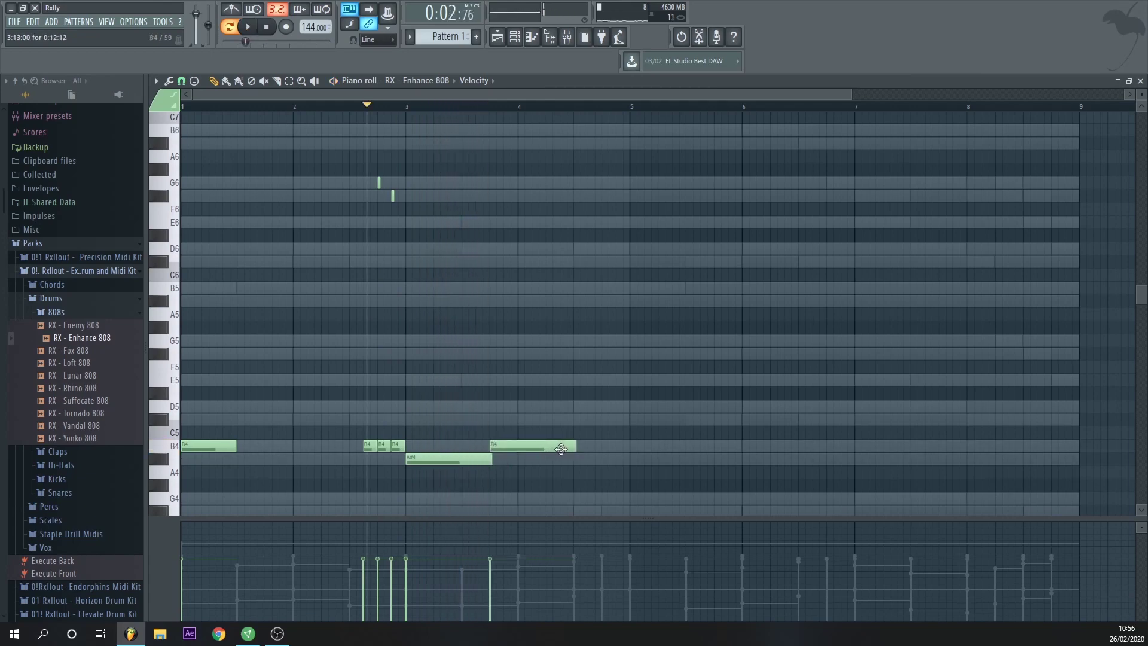
pyautogui.press('space')
pyautogui.moveTo(576, 447); pyautogui.dragTo(518, 446)
pyautogui.press('space')
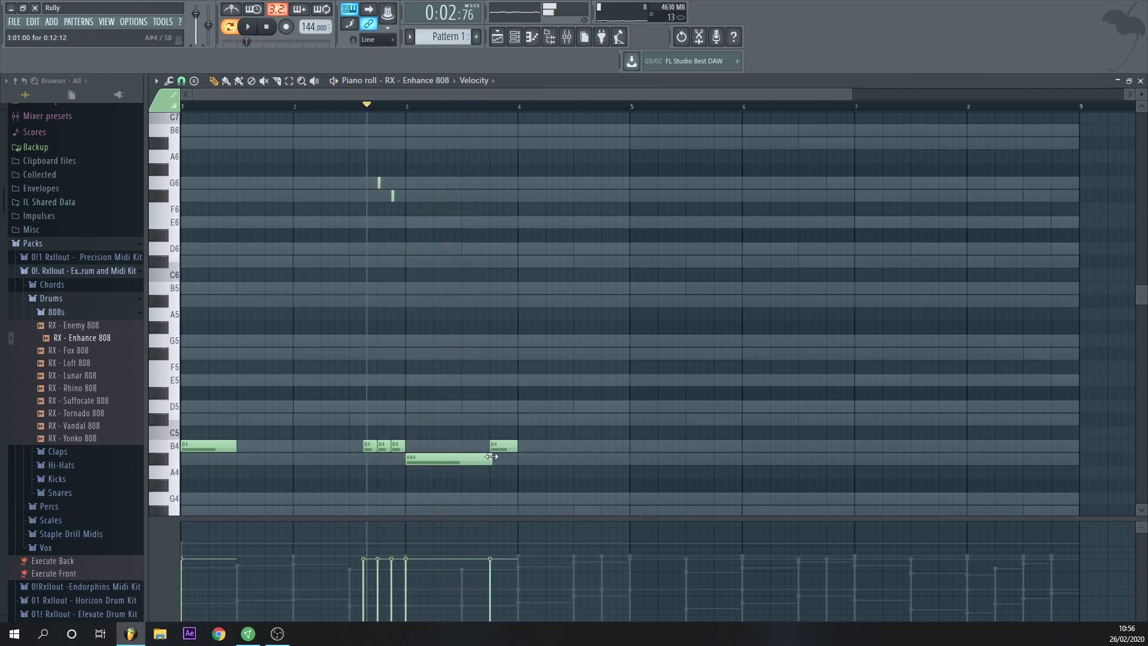
# Step: Shorten bar 3's A#4 to half a bar and follow it with two half-beat A#4 notes up to the B4
pyautogui.press('space')
pyautogui.moveTo(484, 458); pyautogui.dragTo(473, 458)
pyautogui.press('space')
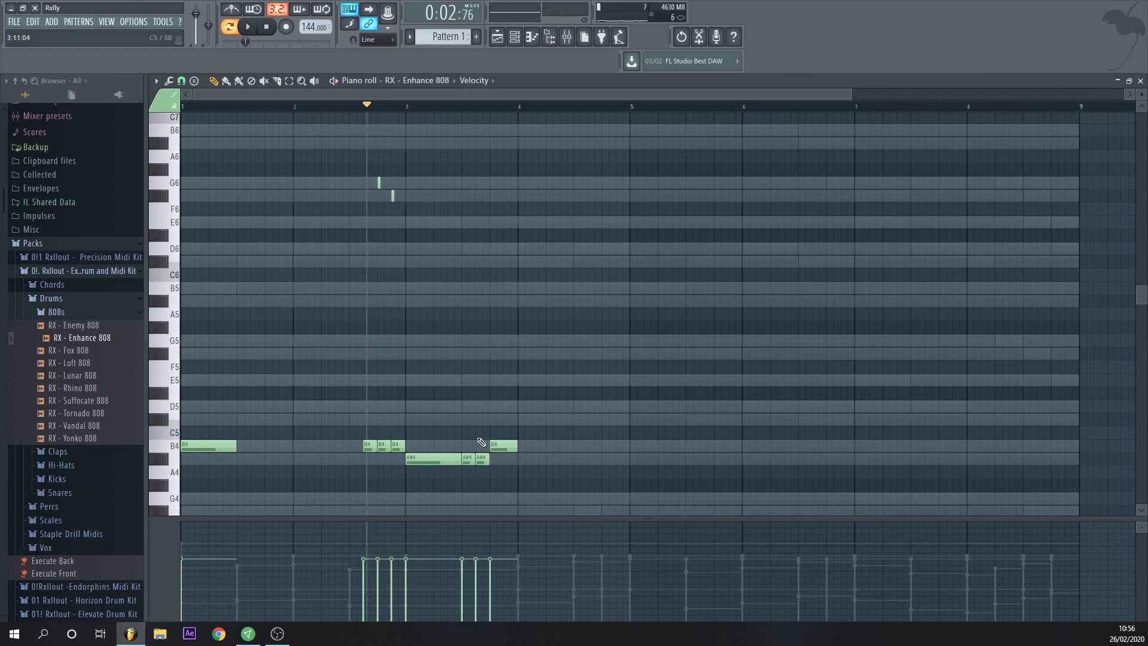
# Step: Add half-step D6 and C#6 slide notes above bar 3's two short A#4 notes and play the pattern
pyautogui.scroll(3, 395, 263)
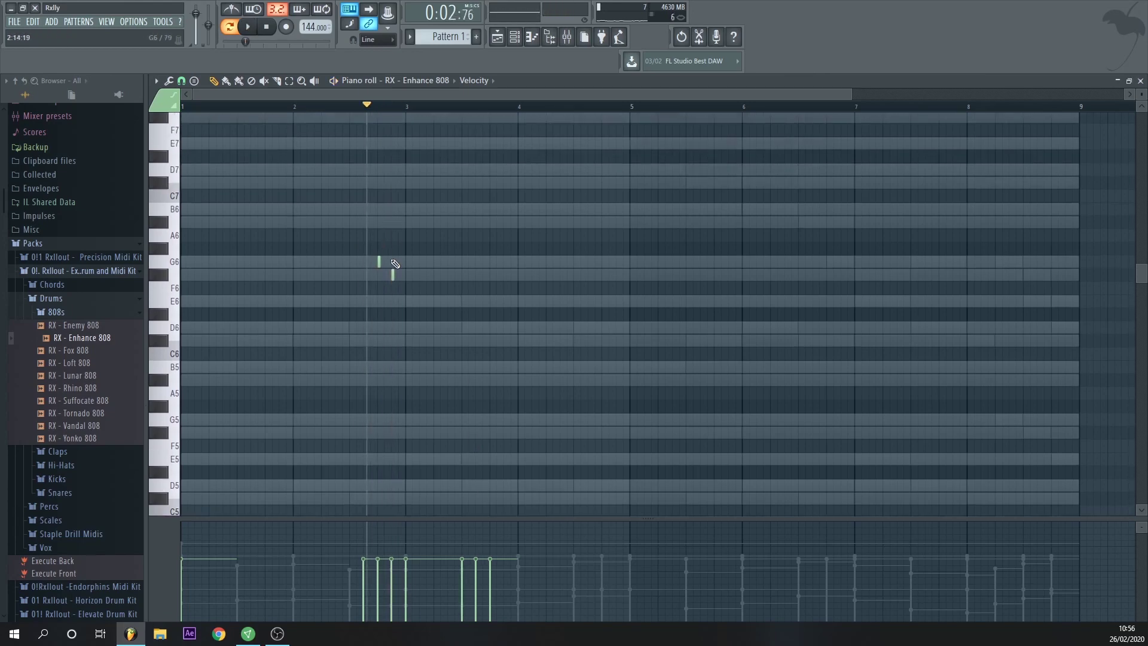
pyautogui.click(464, 301)
pyautogui.scroll(-4, 469, 323)
pyautogui.keyDown('ctrl'); pyautogui.scroll(3, 472, 269); pyautogui.keyUp('ctrl')
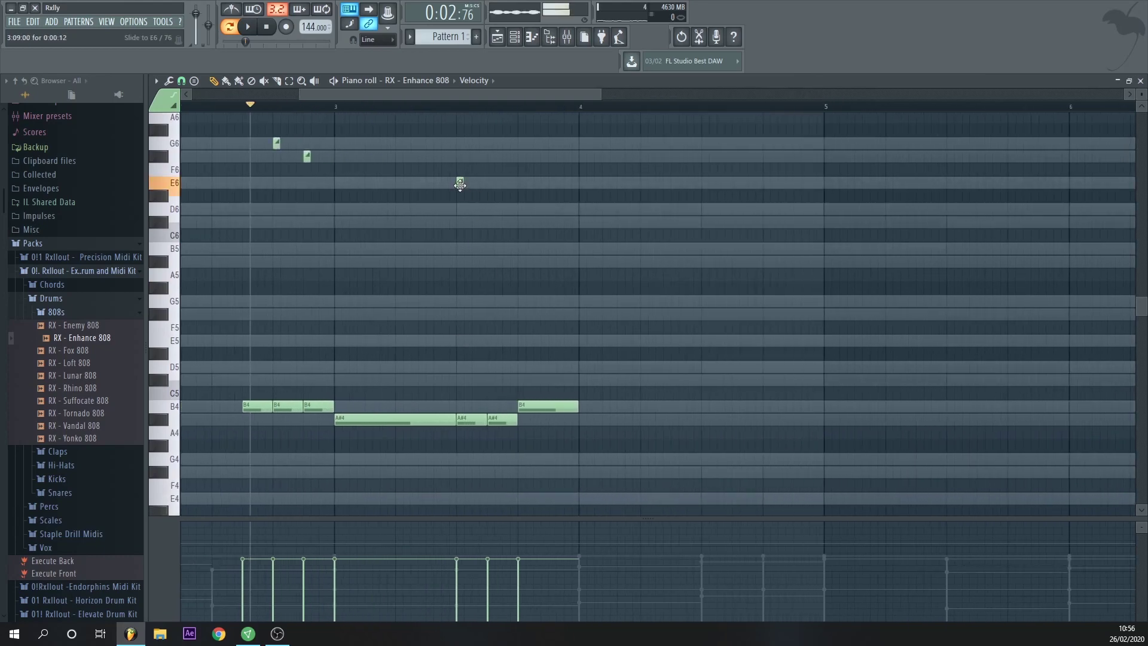
pyautogui.click(491, 222)
pyautogui.press('space')
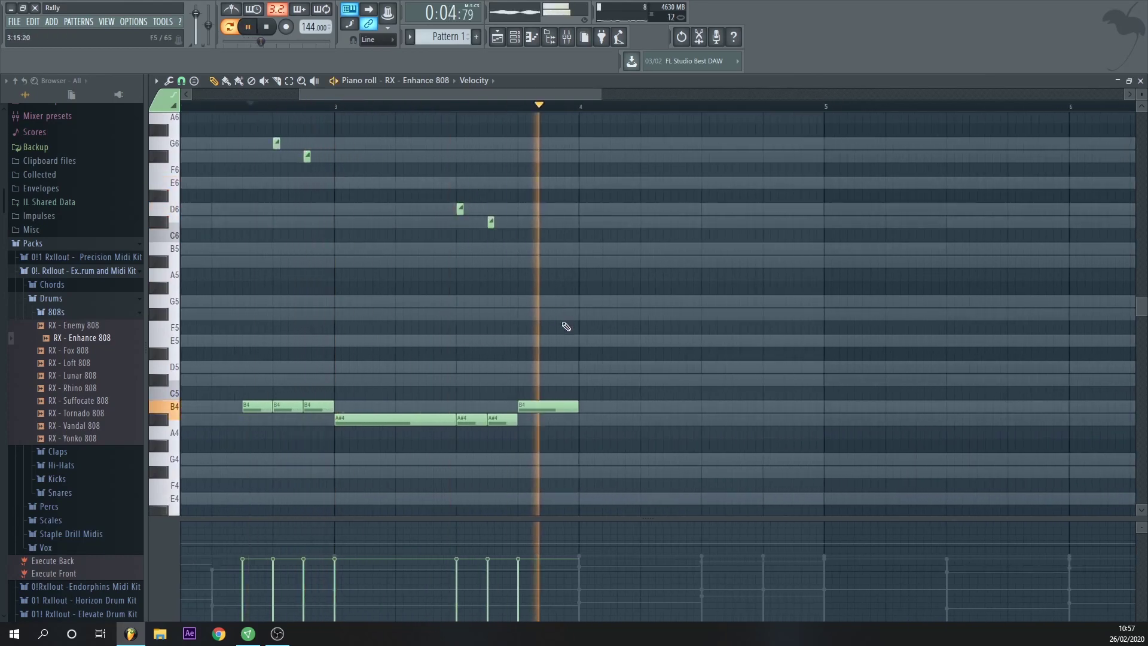
pyautogui.press('space')
# Step: Add a one-beat C#5 at the start of bar 4 and play the 808 pattern
pyautogui.keyDown('ctrl'); pyautogui.scroll(-3, 599, 374); pyautogui.keyUp('ctrl')
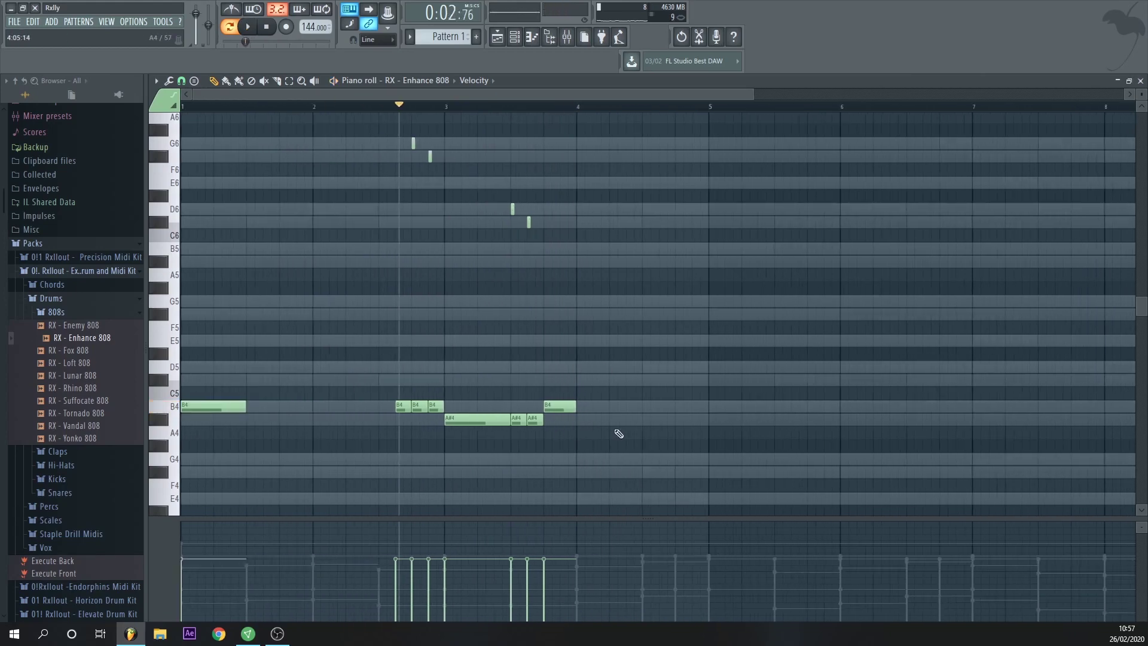
pyautogui.click(569, 406)
pyautogui.moveTo(595, 421); pyautogui.dragTo(595, 381)
pyautogui.scroll(1, 595, 383)
pyautogui.press('space')
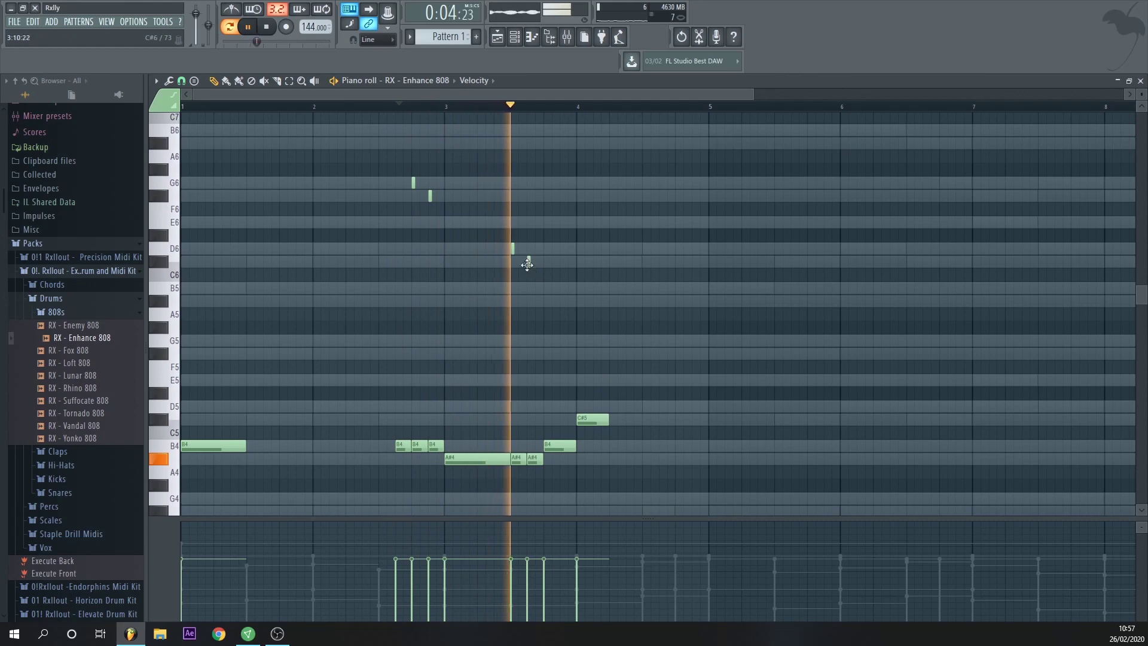
# Step: On beat 2 of bar 4, add a half-step B5 slide note and a second one-beat C#5 below it
pyautogui.press('space')
pyautogui.click(615, 289)
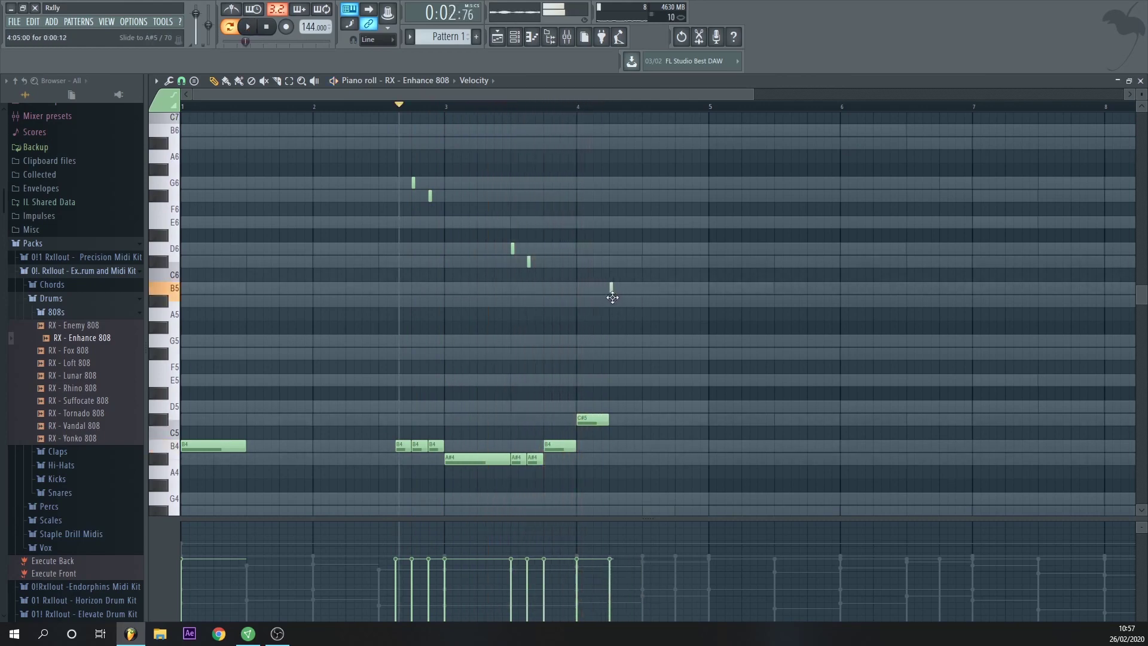
pyautogui.moveTo(617, 416); pyautogui.dragTo(624, 417)
pyautogui.press('space')
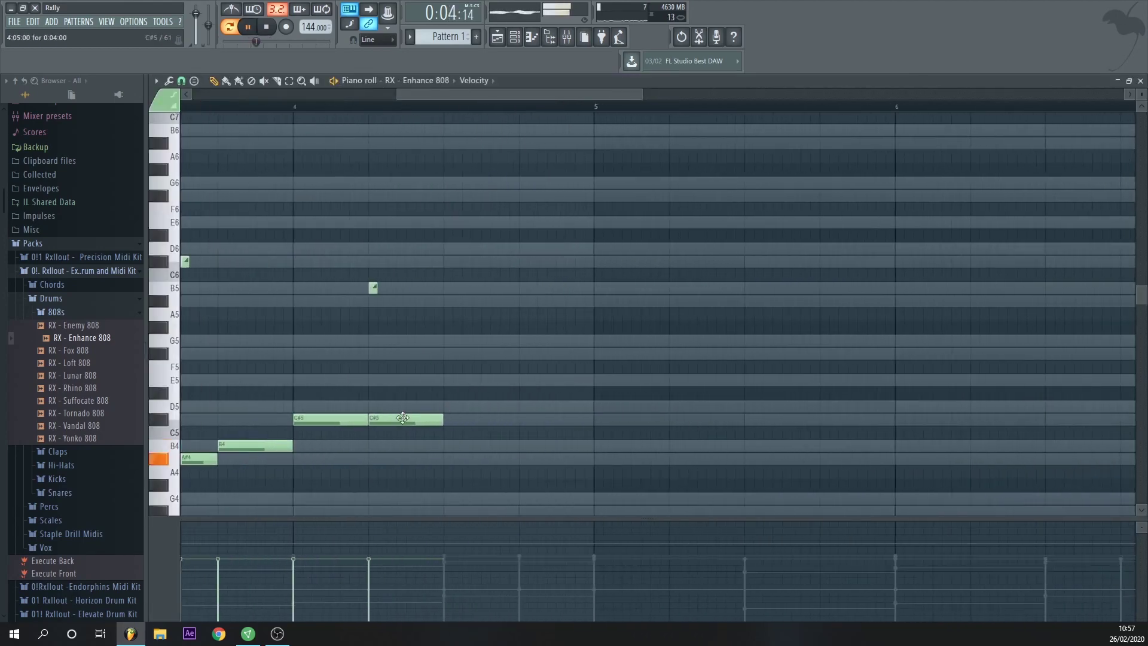
# Step: Complete bar 4 of the 808 line with a one-beat B4 on beat 3 and a one-beat D5 on beat 4
pyautogui.click(478, 446)
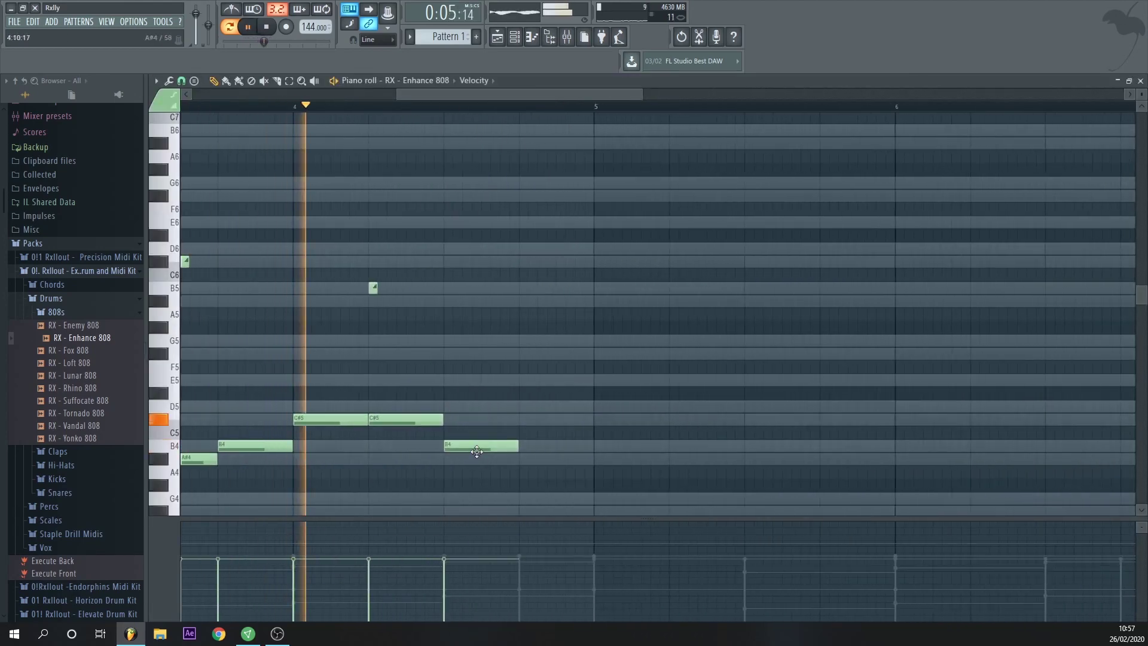
pyautogui.press('space')
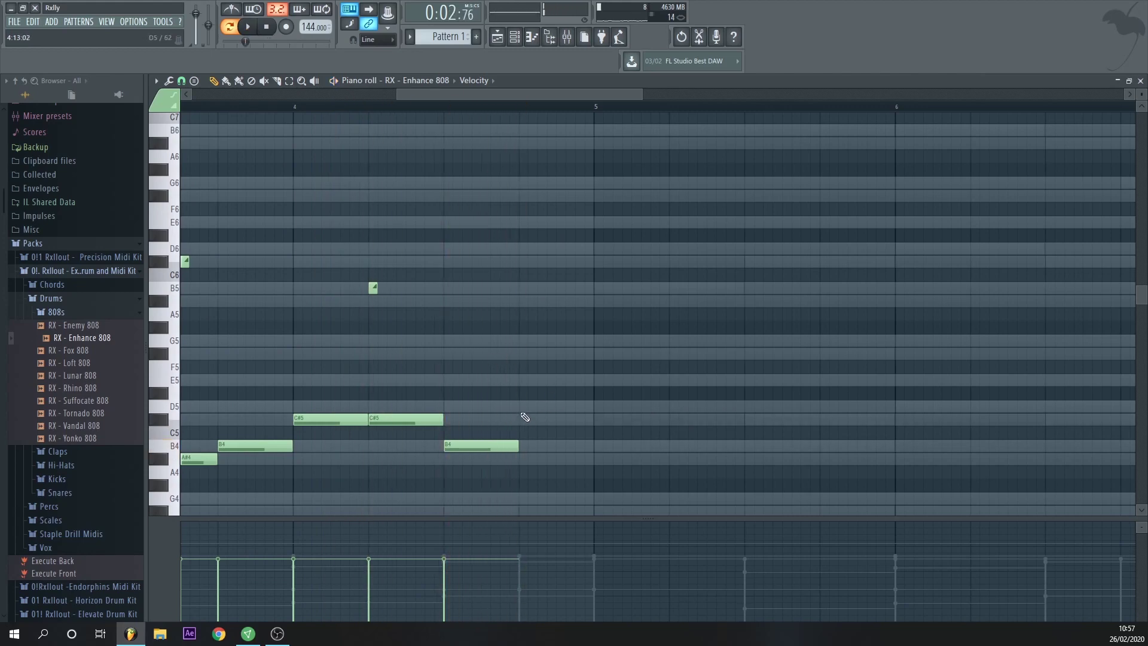
pyautogui.scroll(-5, 521, 406)
pyautogui.press('space')
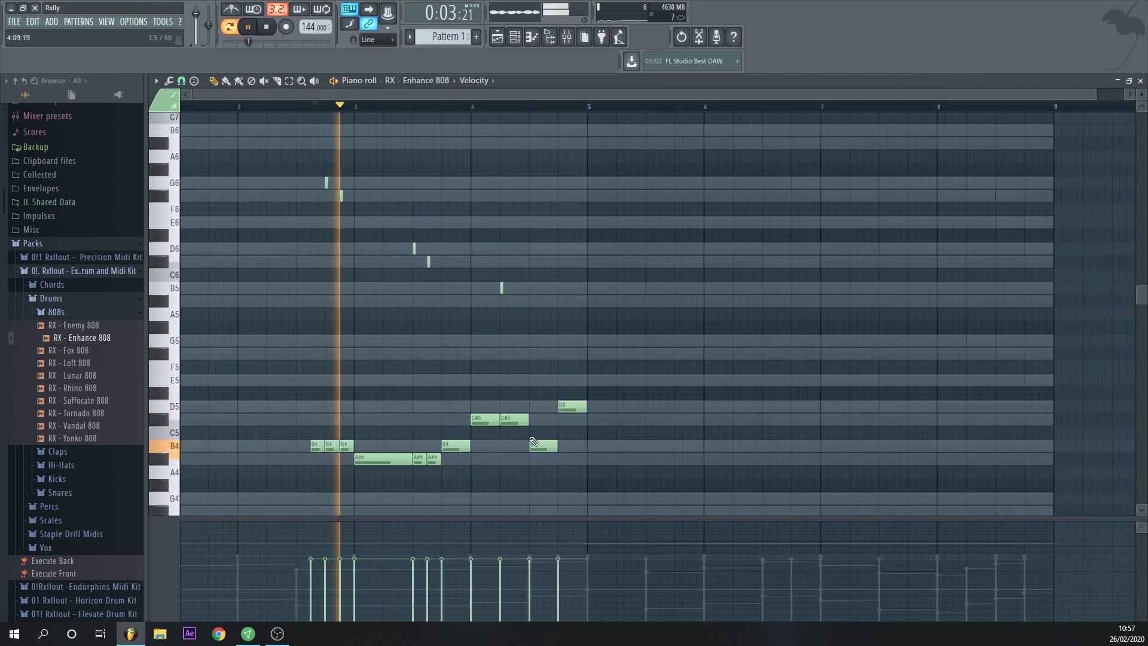
# Step: Duplicate the entire four-bar 808 pattern into bars 5 to 8, clear the selection and close the piano roll
pyautogui.hotkey('ctrl', 'a')
pyautogui.hotkey('ctrl', 'b')
pyautogui.moveTo(518, 443); pyautogui.dragTo(516, 443)
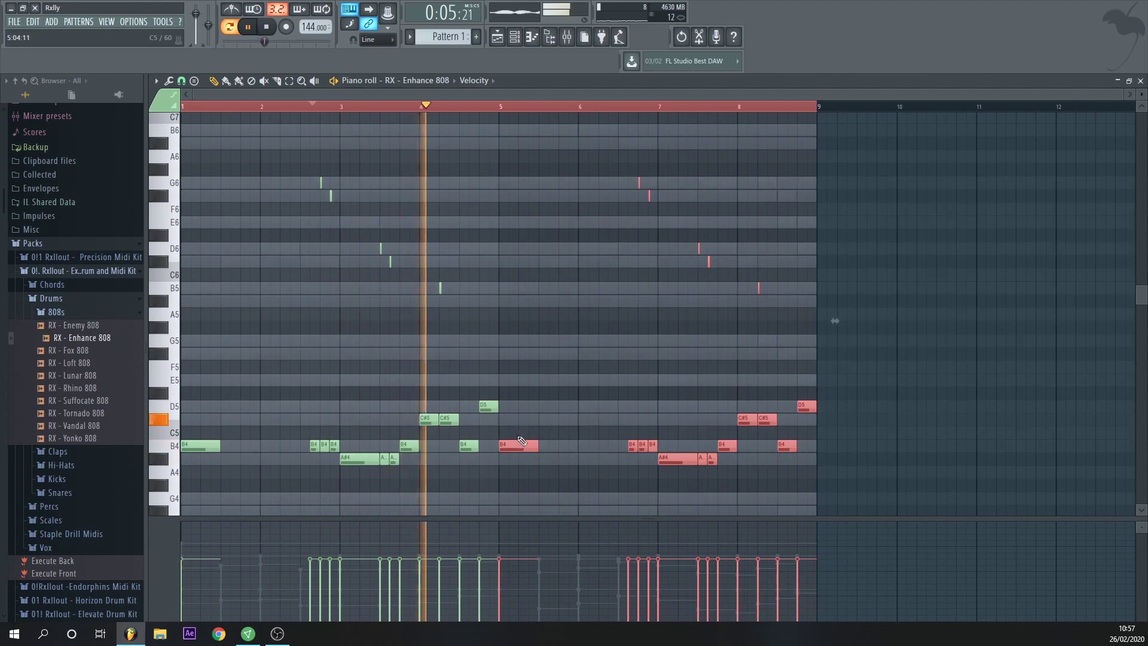
pyautogui.keyDown('ctrl'); pyautogui.click(555, 381); pyautogui.keyUp('ctrl')
pyautogui.rightClick(554, 380)
pyautogui.rightClick(554, 380)
pyautogui.click(1140, 81)
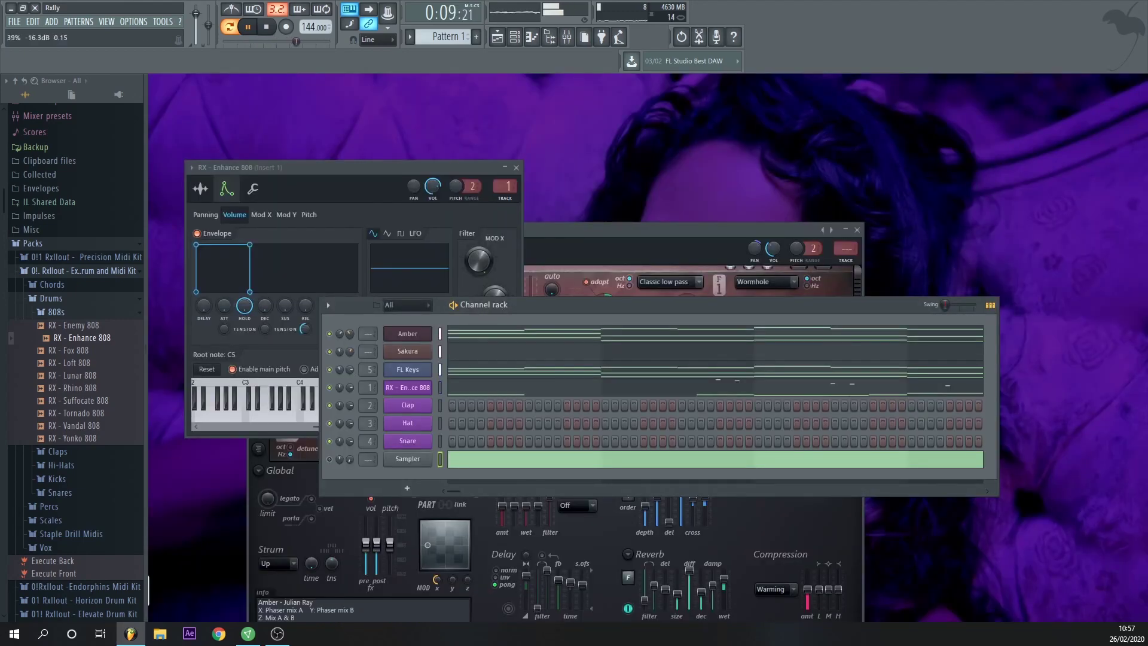
# Step: In Sakura's piano roll, shorten bar 5's D7 to one beat and move the half-bar C#7 to beat 2
pyautogui.click(493, 357)
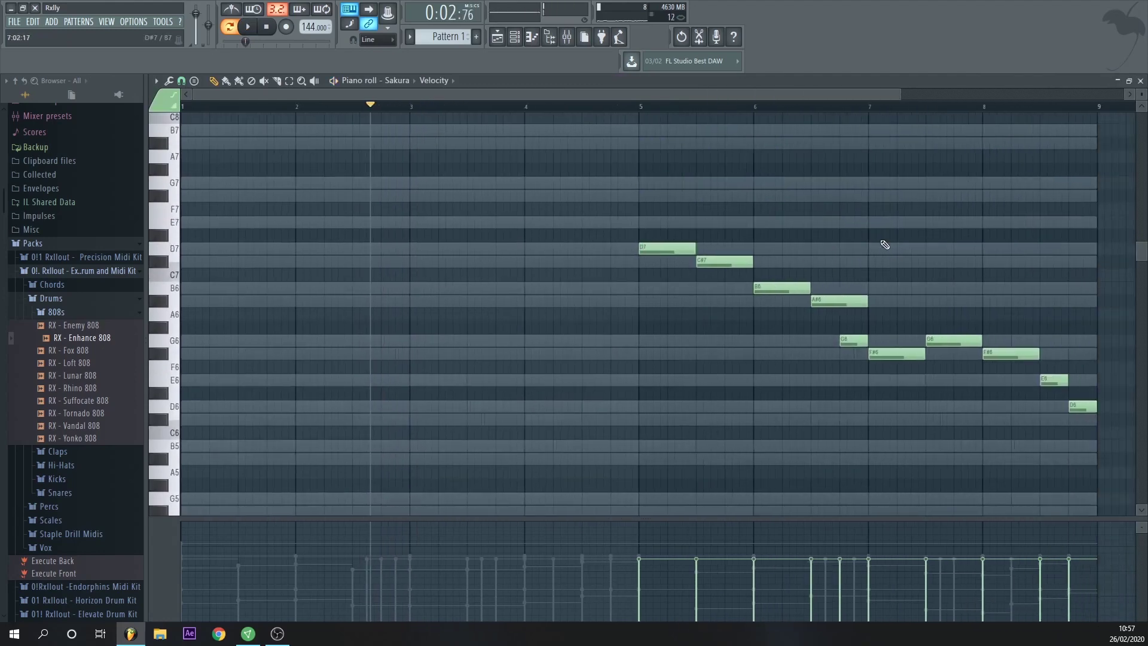
pyautogui.moveTo(791, 320); pyautogui.dragTo(634, 260)
pyautogui.keyDown('ctrl'); pyautogui.click(669, 247); pyautogui.keyUp('ctrl')
pyautogui.press('space')
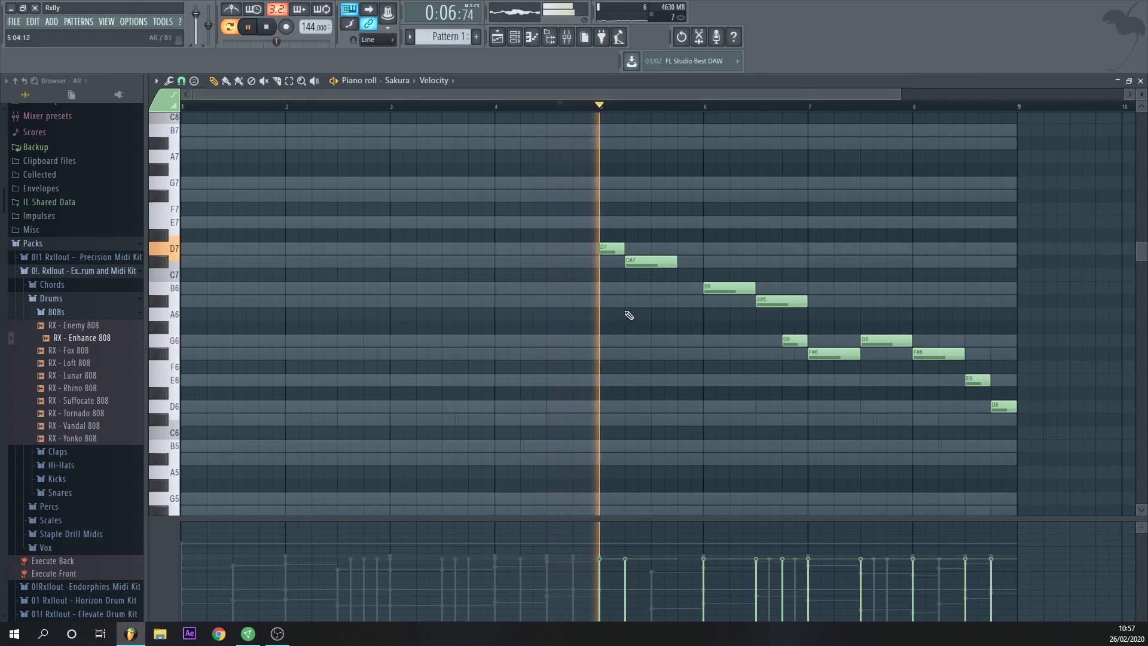
# Step: Try shortening Sakura's C#7 in bar 5 to one beat, undo the resize and play the melody
pyautogui.press('space')
pyautogui.moveTo(676, 262); pyautogui.dragTo(650, 263)
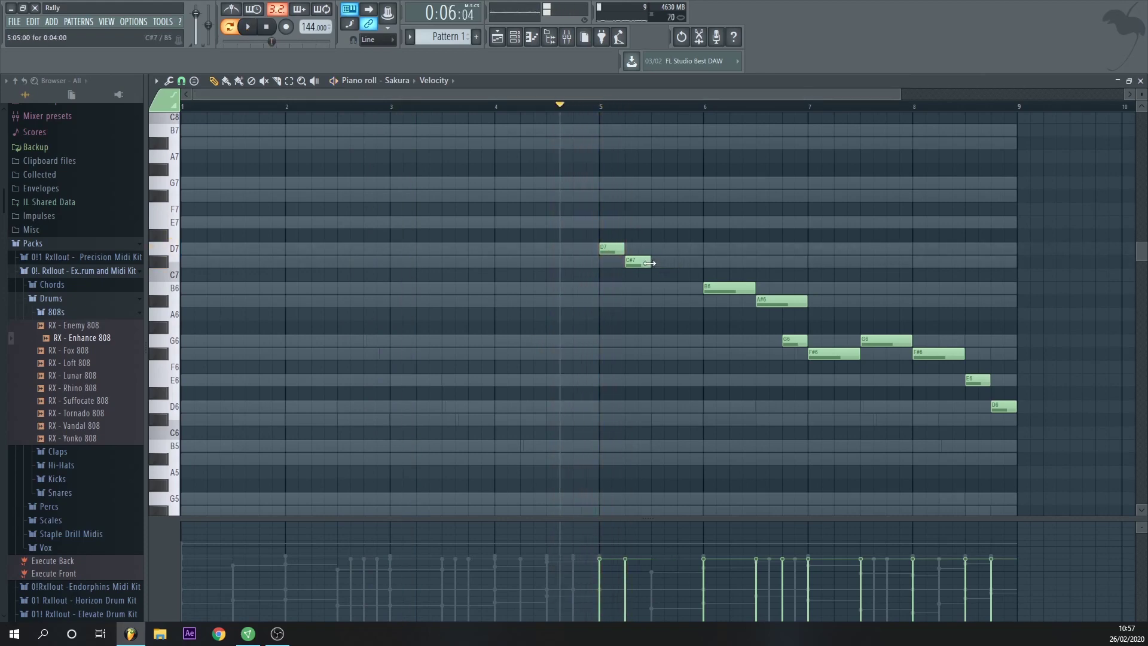
pyautogui.hotkey('ctrl', 'z')
pyautogui.press('space')
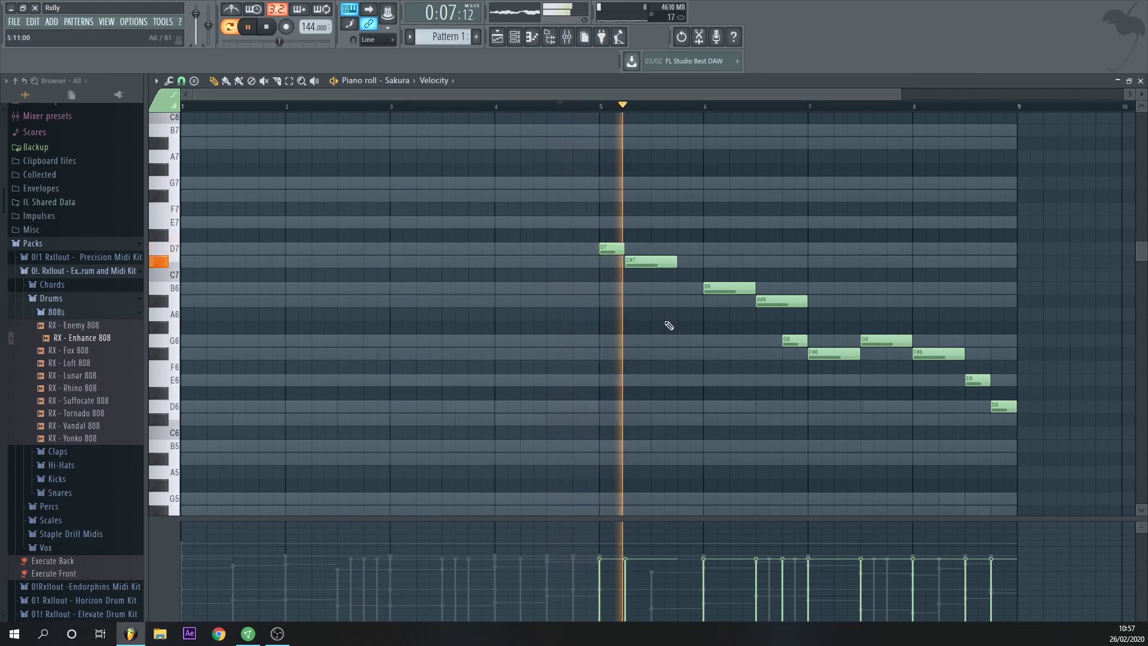
# Step: Replace the A#6 on beat 3 of bar 6 in the Sakura melody with a half-bar A#6 starting on beat 2
pyautogui.press('space')
pyautogui.click(736, 301)
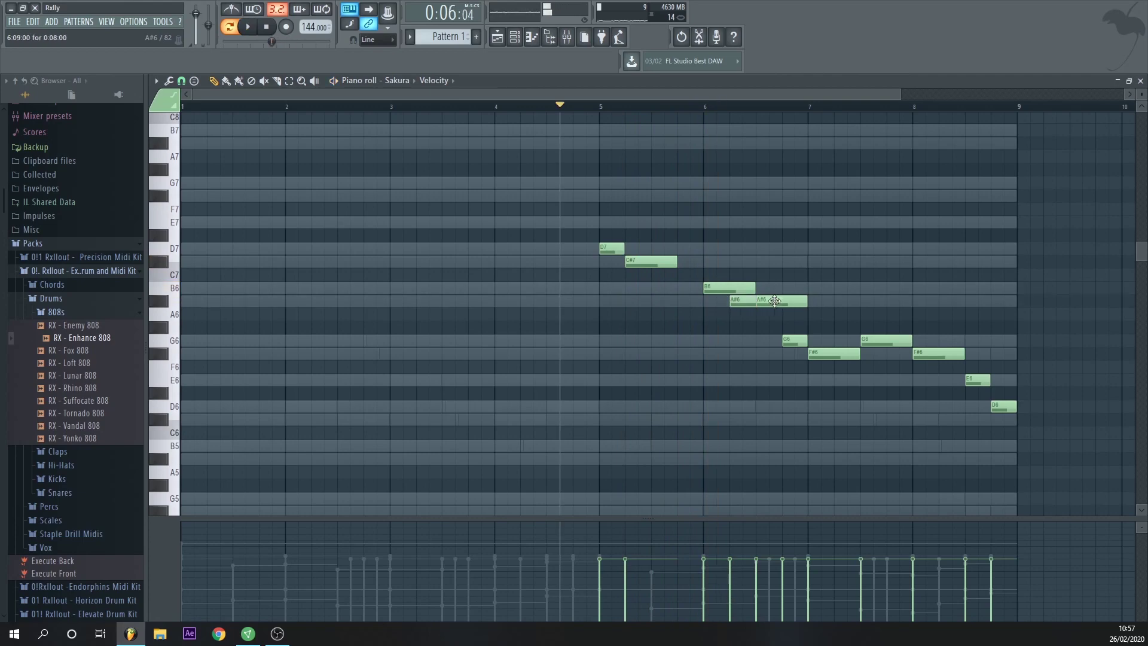
pyautogui.press('space')
pyautogui.moveTo(752, 301); pyautogui.dragTo(754, 303)
pyautogui.rightClick(779, 304)
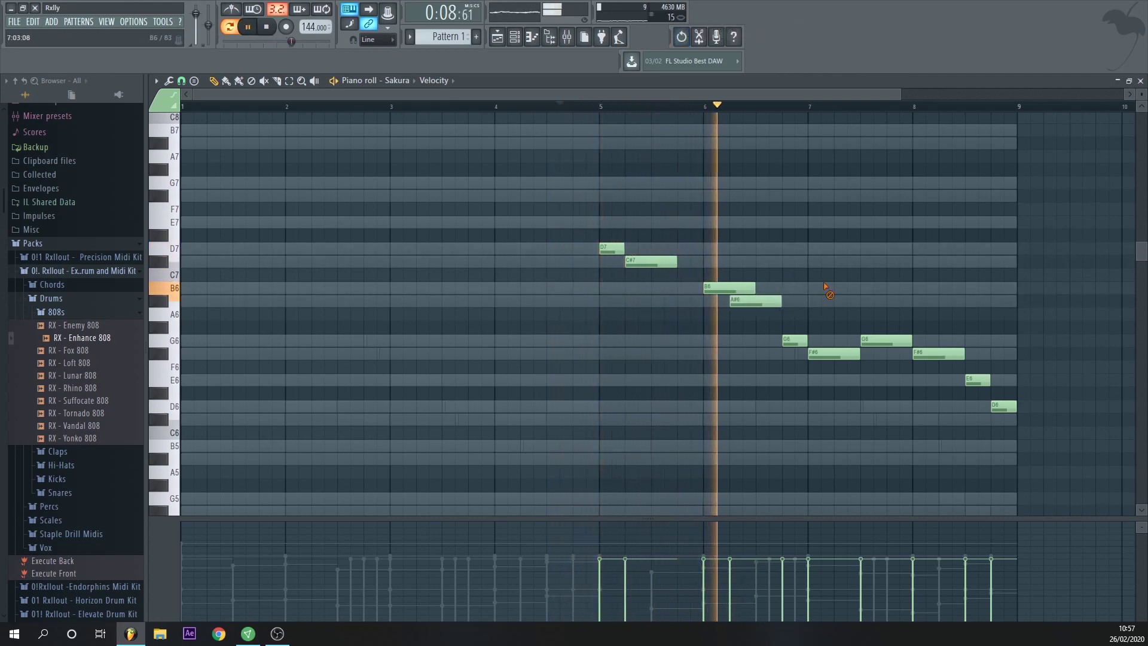
pyautogui.scroll(-1, 831, 419)
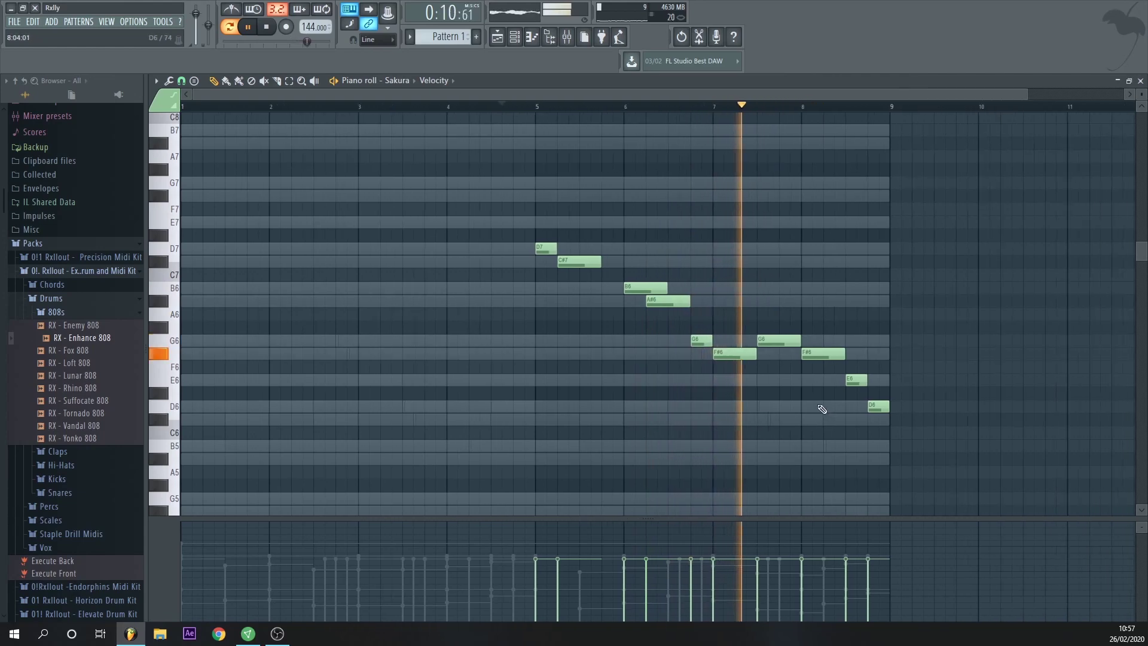
# Step: Rework bar 8 of the Sakura melody into about one-beat F#6, E6, D6 and C#6 notes, play it and close the piano roll
pyautogui.press('space')
pyautogui.click(860, 393)
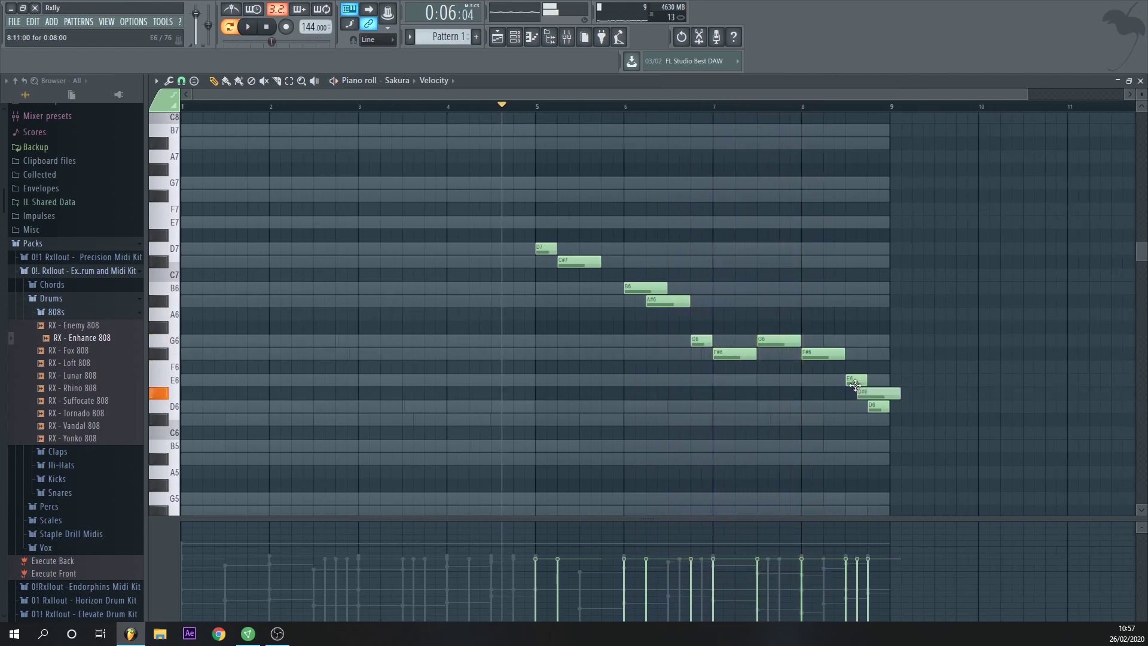
pyautogui.moveTo(874, 407)
pyautogui.mouseDown()
pyautogui.moveTo(851, 406)
pyautogui.moveTo(866, 426)
pyautogui.mouseUp()
pyautogui.press('space')
pyautogui.moveTo(844, 353); pyautogui.dragTo(826, 354)
pyautogui.press('space')
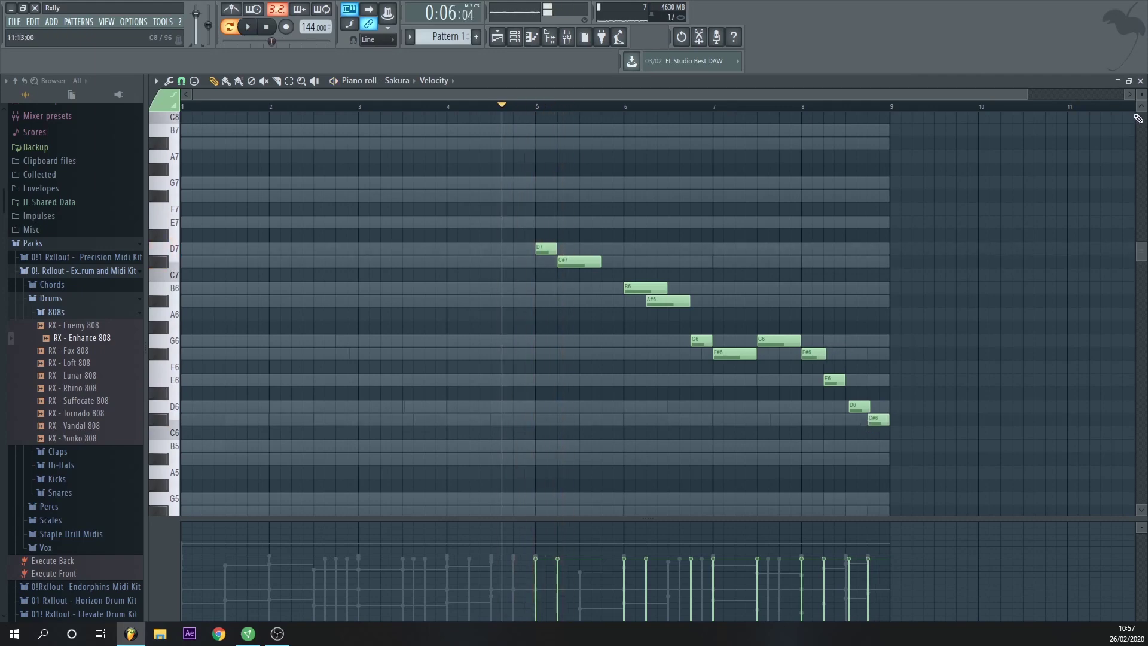
pyautogui.click(1140, 81)
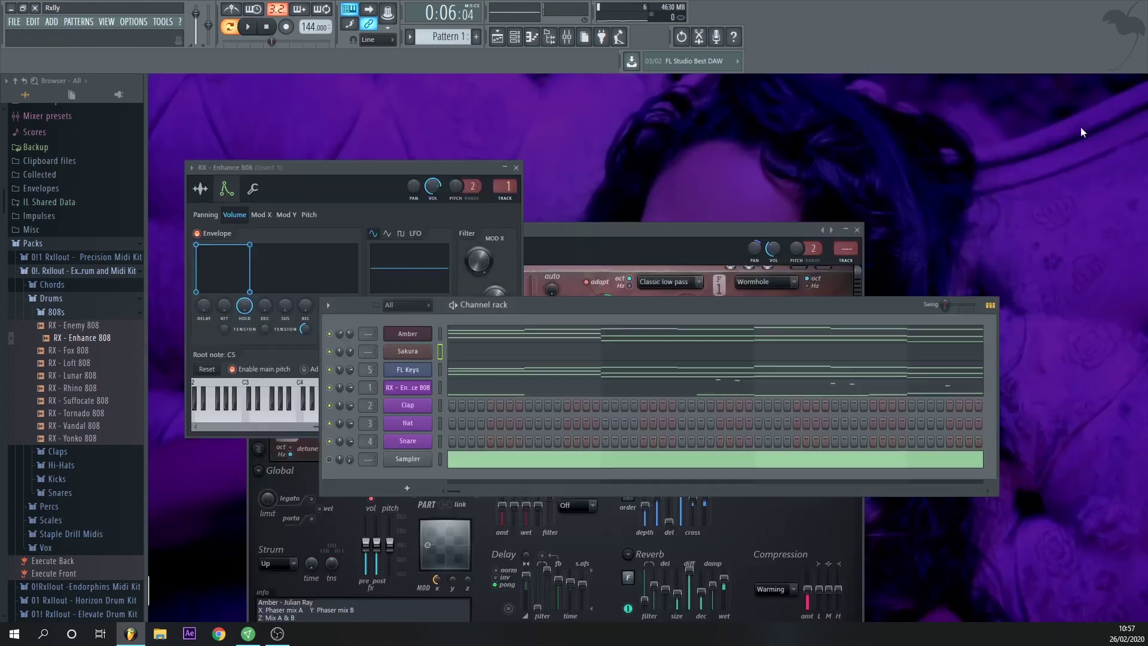
# Step: Route Sakura to mixer track 6 and load Fruity Reeverb 2 in slot 1 and Fruity Delay 2 in slot 2
pyautogui.click(419, 346)
pyautogui.press('F9')
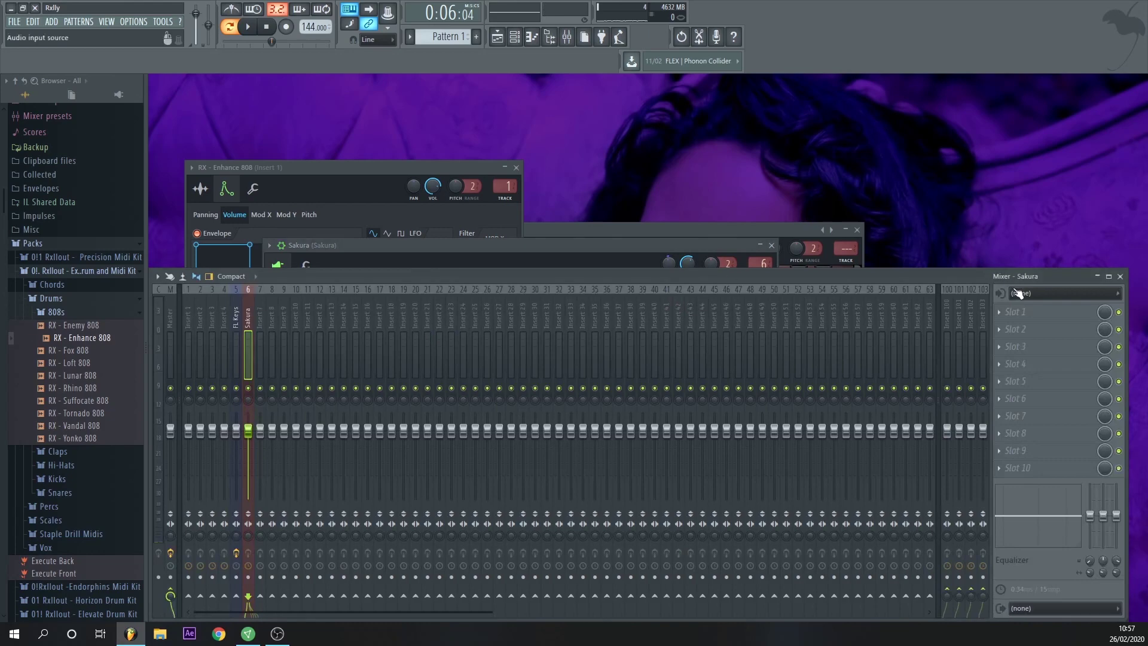
pyautogui.click(1023, 312)
pyautogui.click(1008, 165)
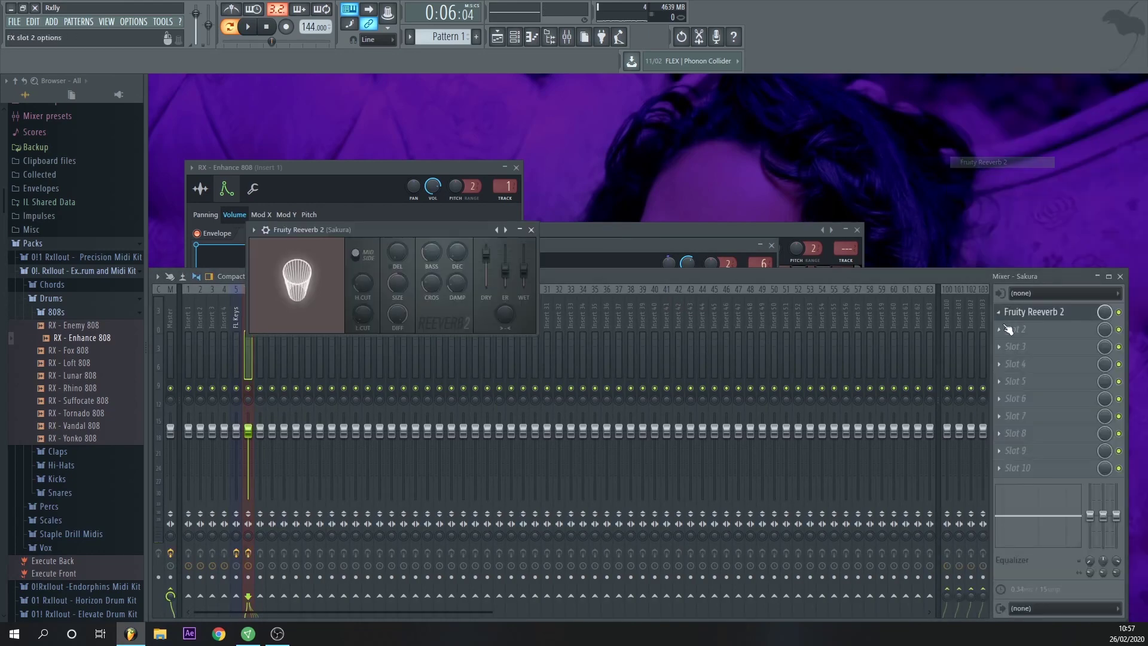
pyautogui.click(1017, 328)
pyautogui.click(989, 137)
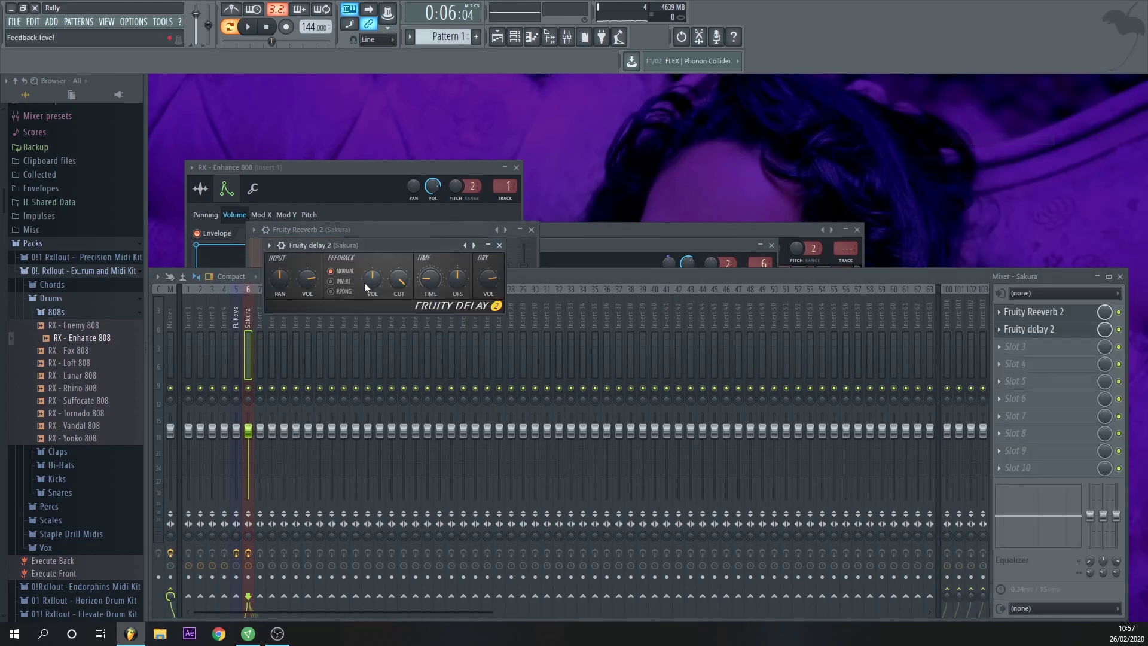
# Step: Set Sakura's Fruity Delay 2 to ping-pong feedback with a 4-step time, then lower the Fruity Reeverb 2 wet level during playback
pyautogui.rightClick(475, 283)
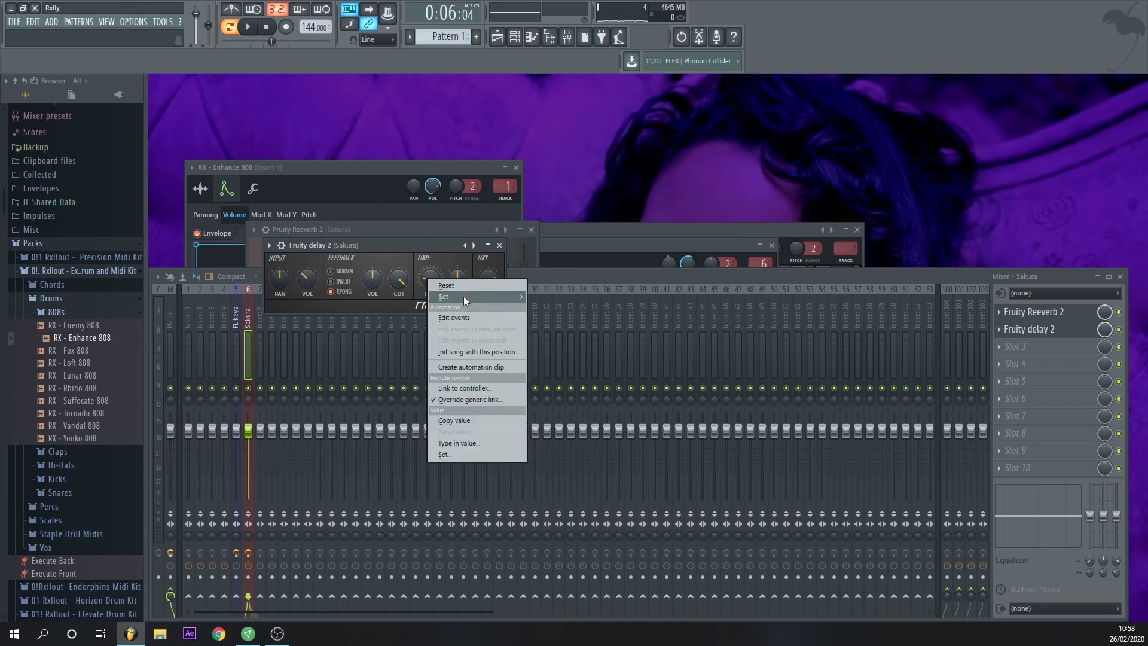
pyautogui.click(561, 332)
pyautogui.press('space')
pyautogui.click(1053, 318)
pyautogui.click(1069, 314)
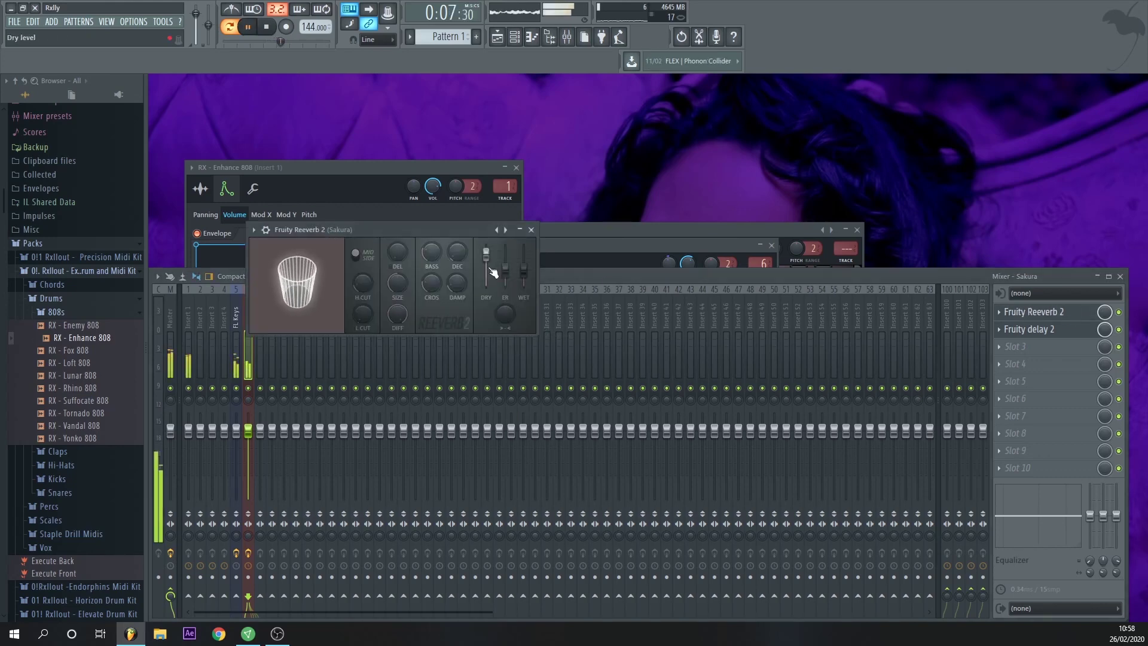
pyautogui.moveTo(523, 270); pyautogui.dragTo(519, 292)
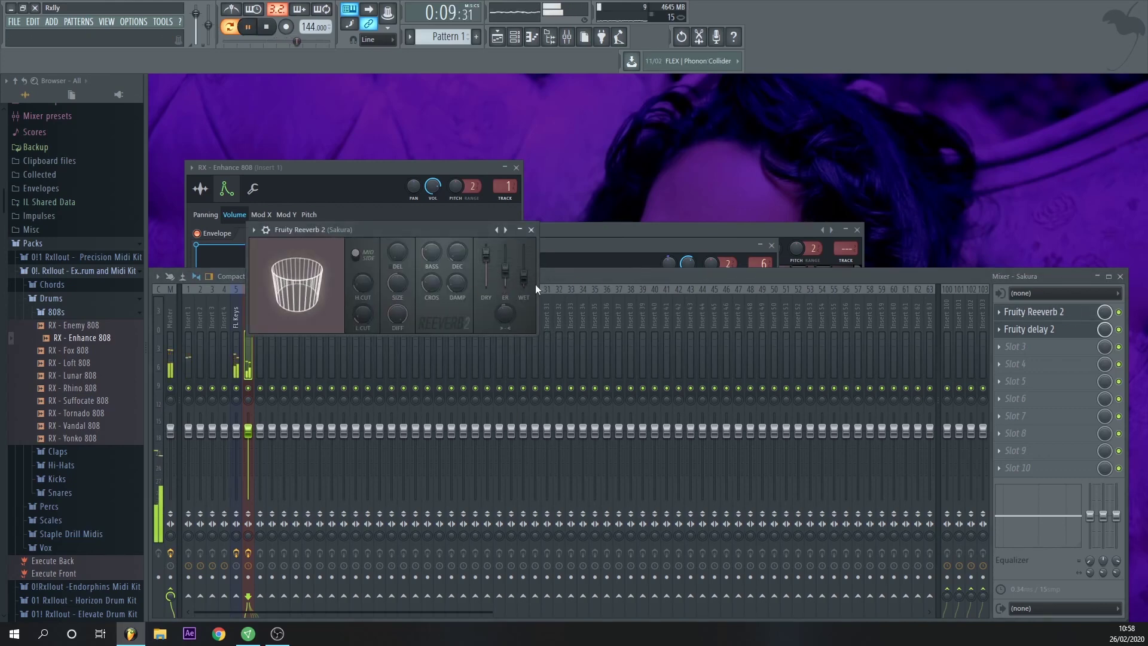
# Step: Raise Sakura's Fruity Delay 2 feedback volume slightly and reapply a delay time of 4 steps
pyautogui.click(1030, 333)
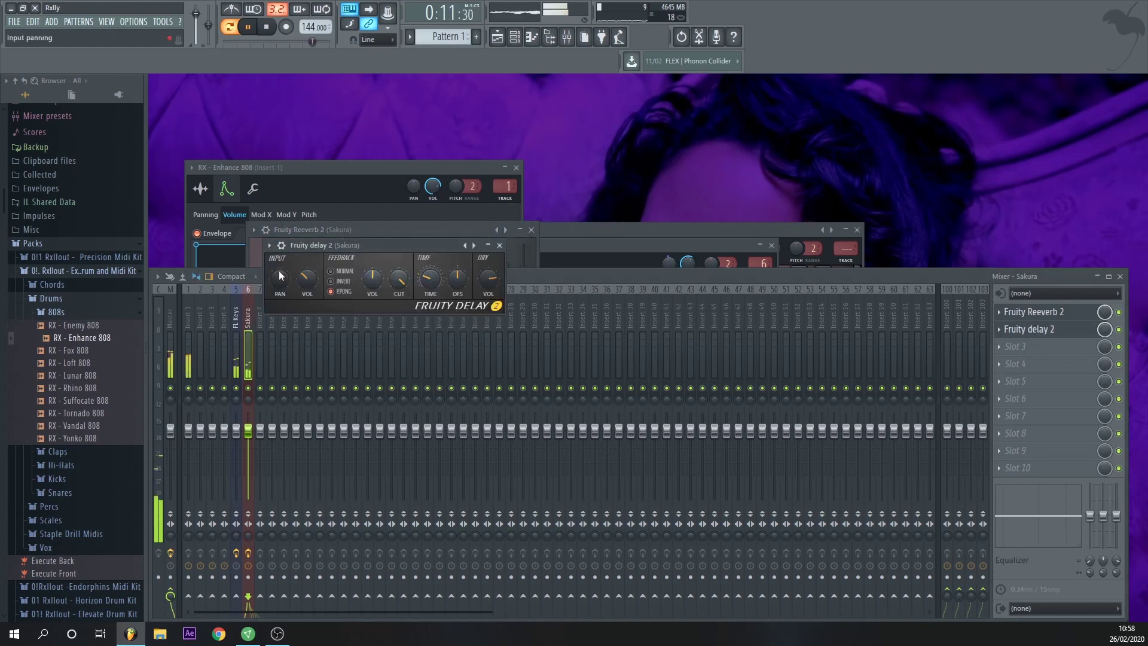
pyautogui.rightClick(426, 288)
pyautogui.moveTo(461, 302)
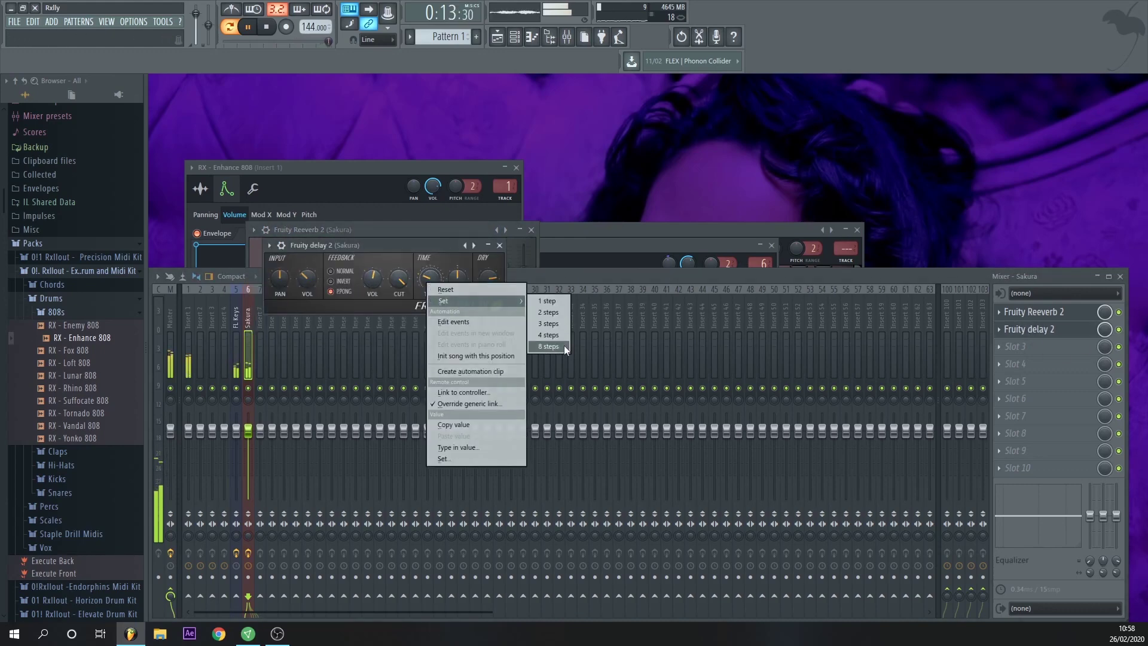
pyautogui.click(561, 338)
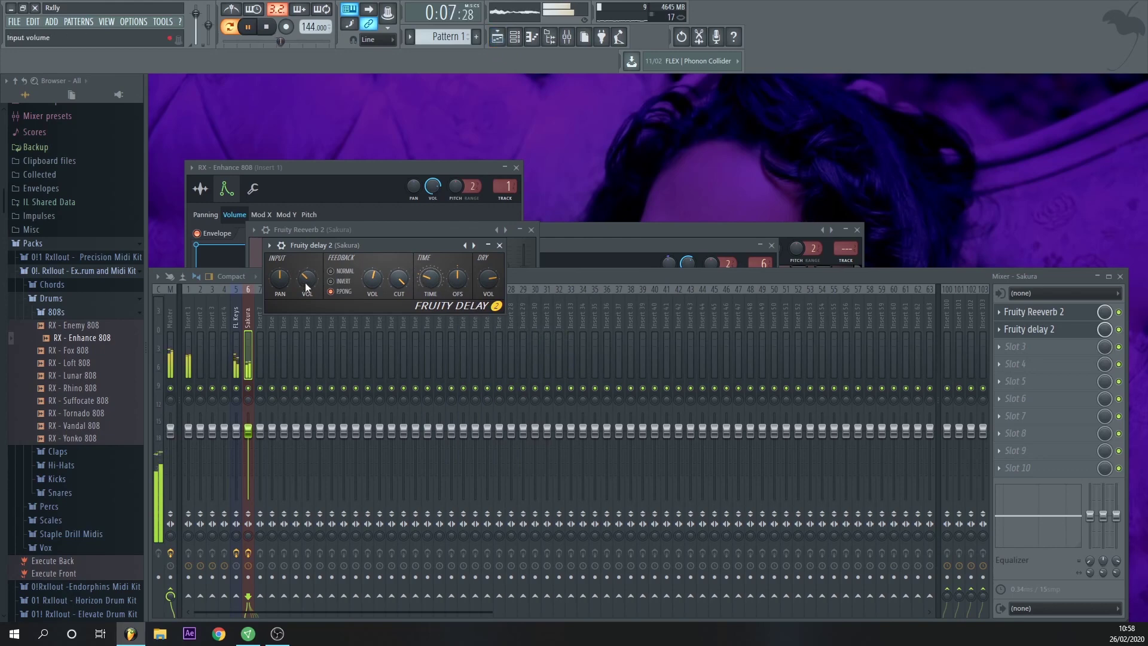
# Step: Lower the FL Keys mixer fader slightly and pan Sakura about 16% right
pyautogui.click(234, 417)
pyautogui.click(250, 430)
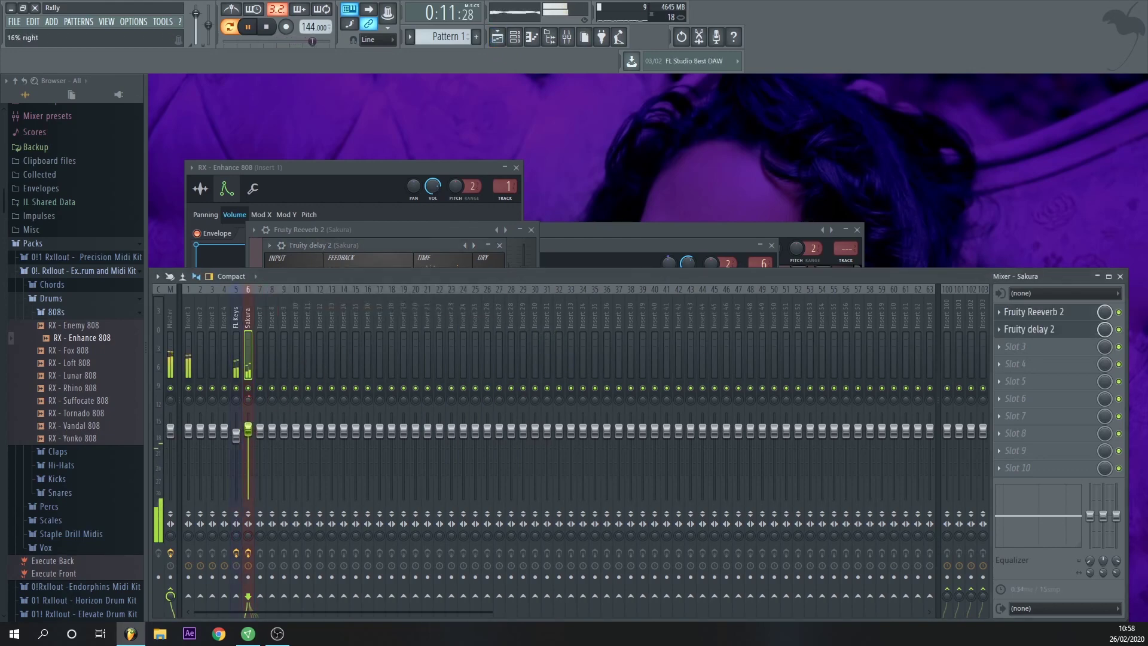
pyautogui.click(236, 419)
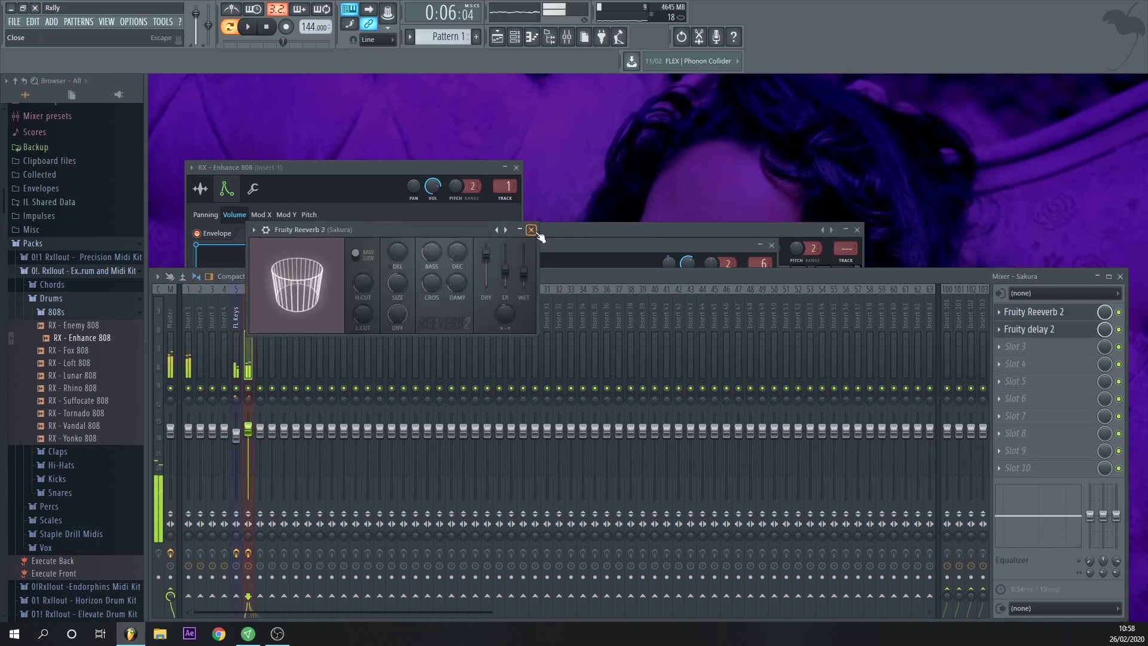
# Step: Stop playback, bring up the channel rack and hide the mixer, leaving the browser visible and the playlist closed
pyautogui.click(497, 37)
pyautogui.click(532, 37)
pyautogui.click(531, 37)
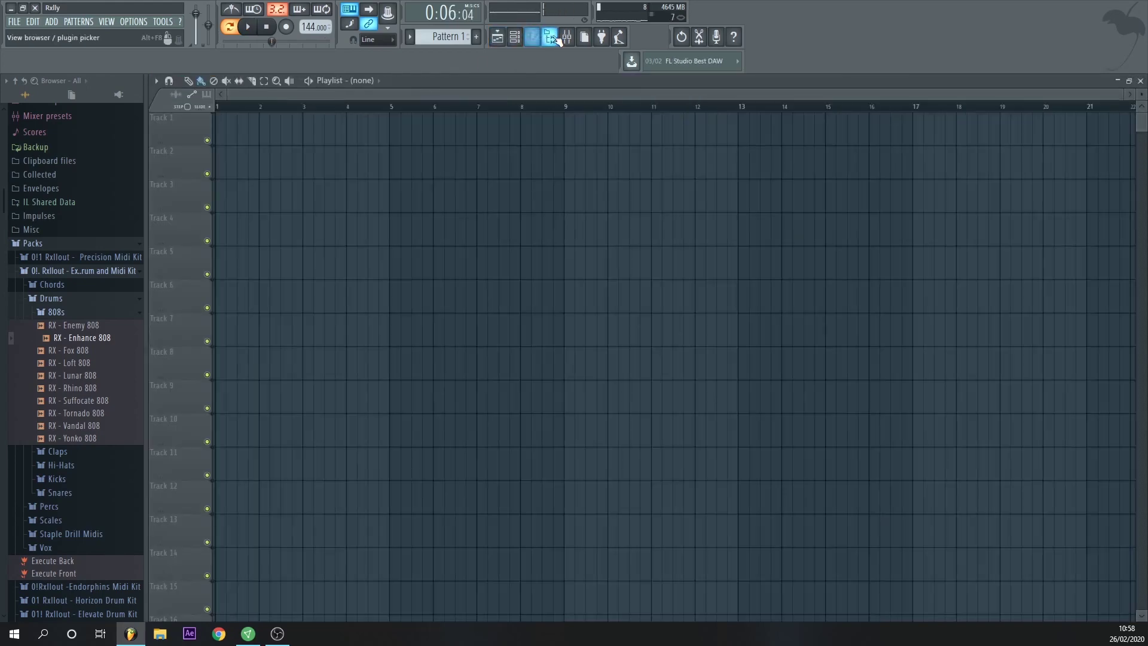
pyautogui.click(549, 37)
pyautogui.click(497, 38)
pyautogui.click(515, 37)
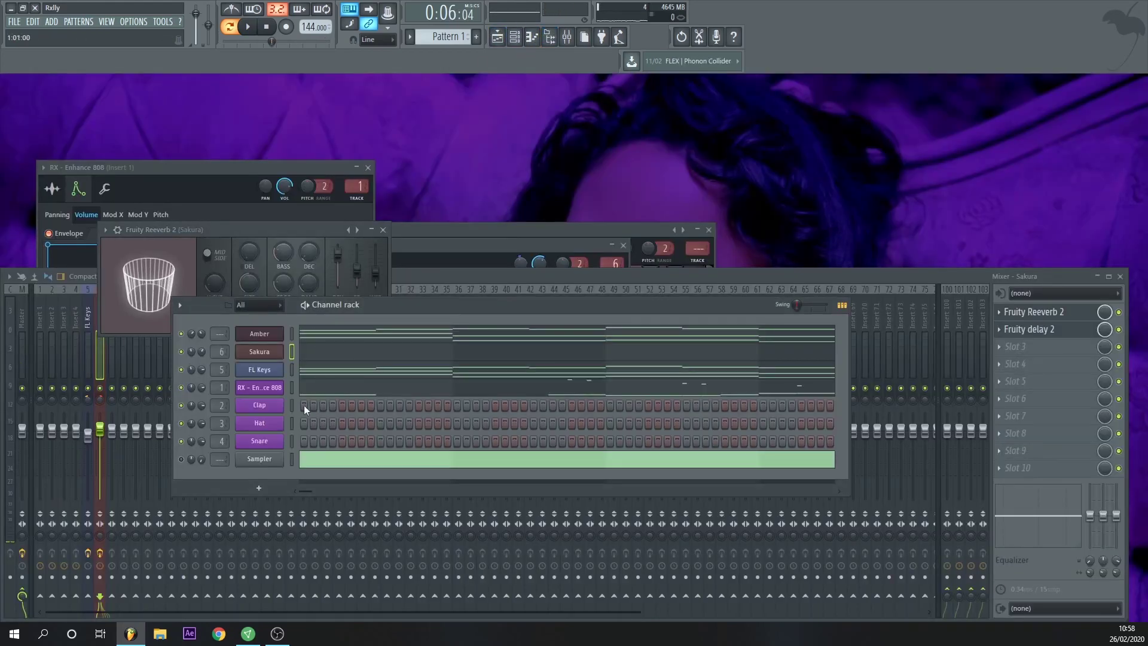
pyautogui.click(567, 37)
pyautogui.click(550, 37)
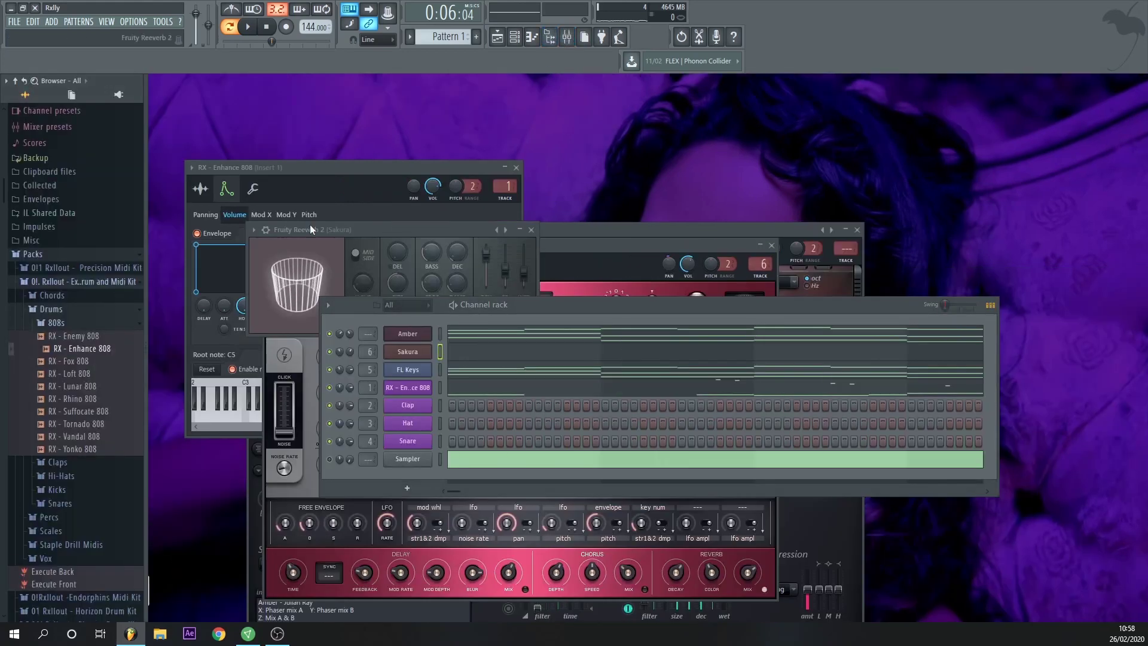
# Step: Audition the drum kit's hi-hats, replace the Clap channel's sample with RX - Ching Hat and set the channel volume to about 69%
pyautogui.click(77, 475)
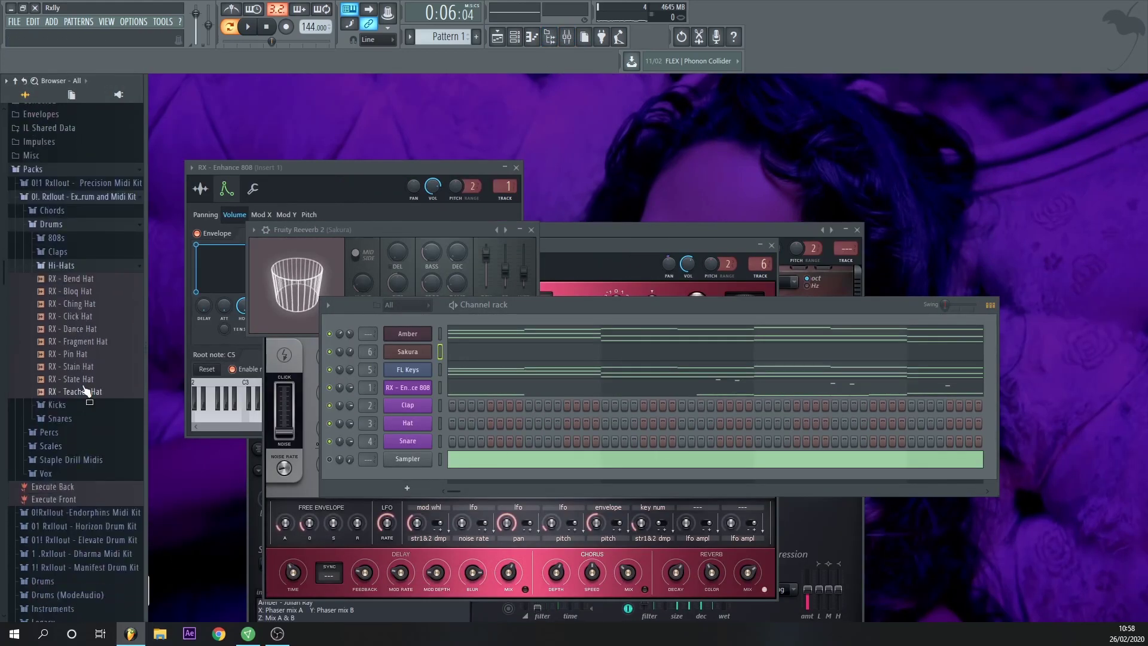
pyautogui.click(79, 342)
pyautogui.click(91, 327)
pyautogui.click(92, 315)
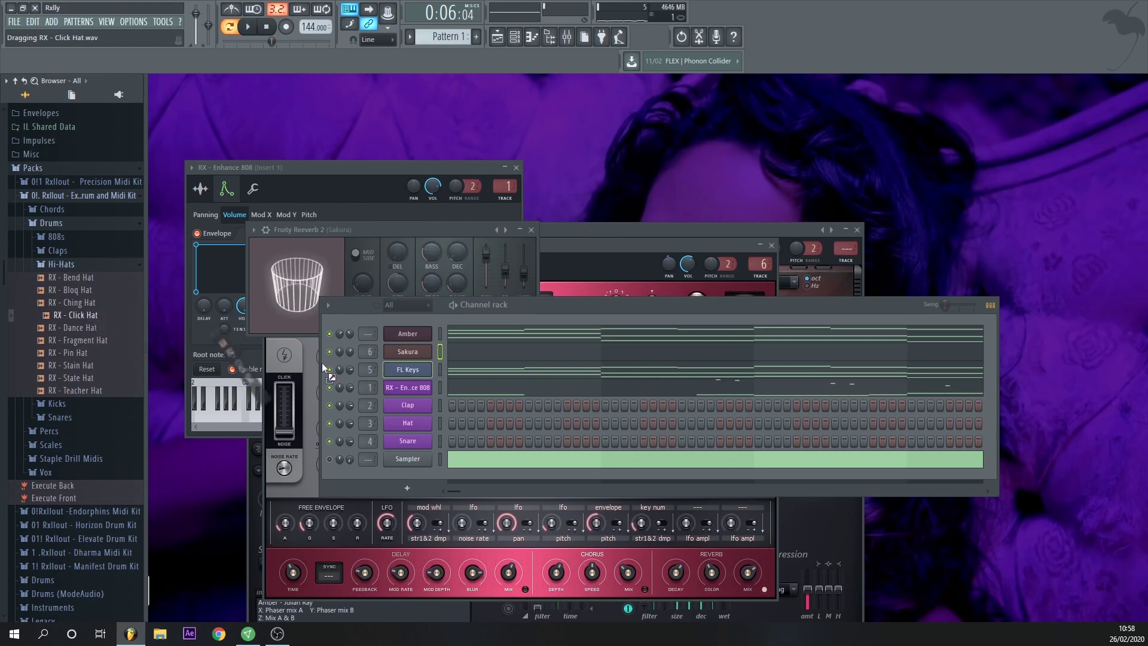
pyautogui.click(73, 302)
pyautogui.moveTo(73, 303); pyautogui.dragTo(398, 413)
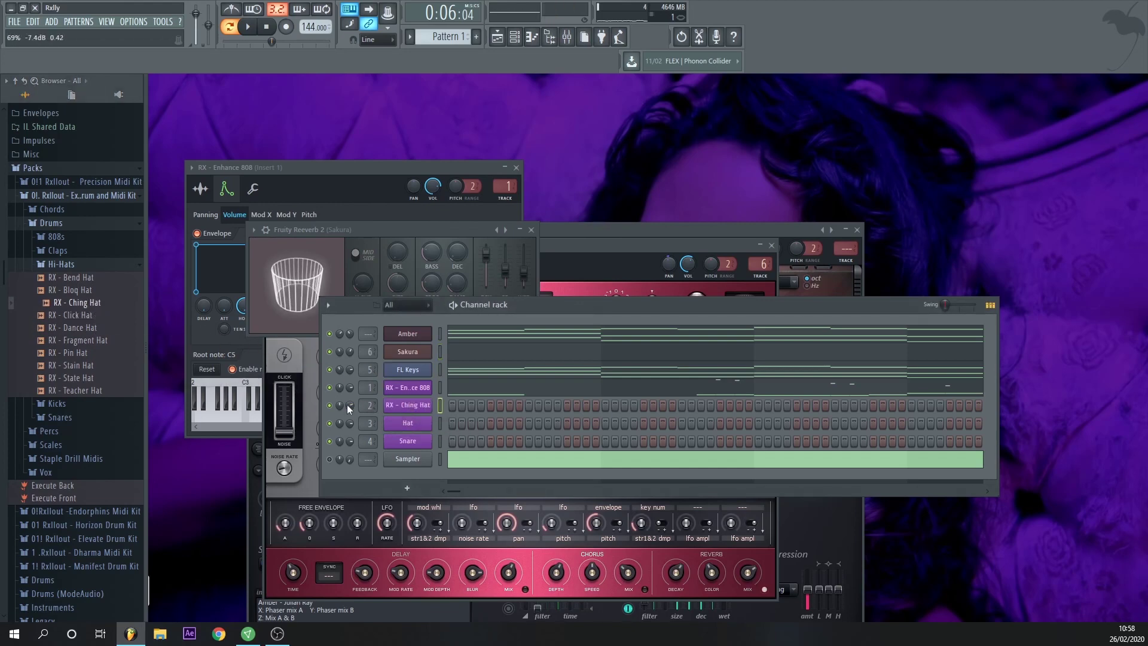
# Step: Place a B4 note at the start of bar 1 in the RX - Ching Hat piano roll, using 1/2 step snap
pyautogui.rightClick(427, 403)
pyautogui.click(439, 409)
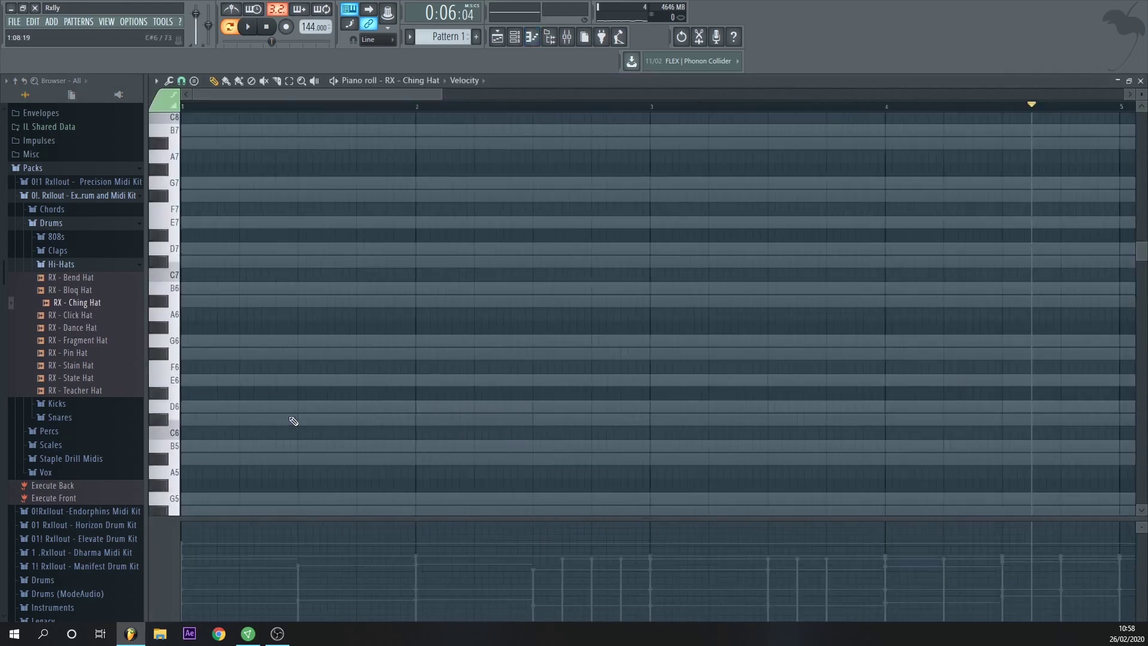
pyautogui.scroll(3, 192, 417)
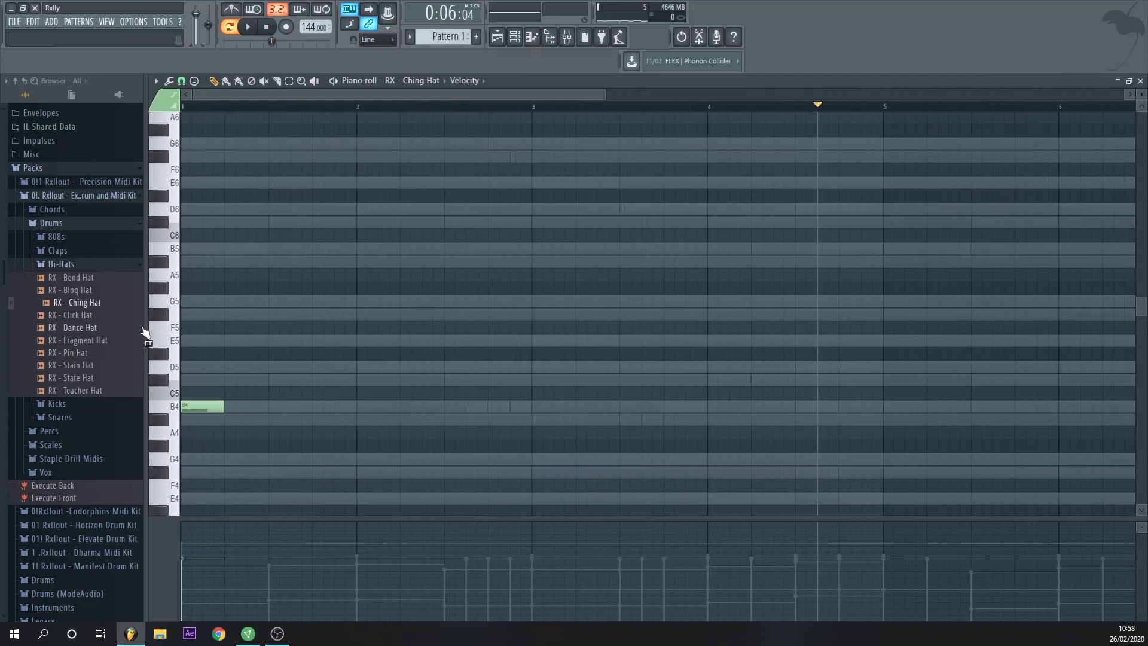
pyautogui.click(174, 80)
pyautogui.click(181, 84)
pyautogui.click(182, 80)
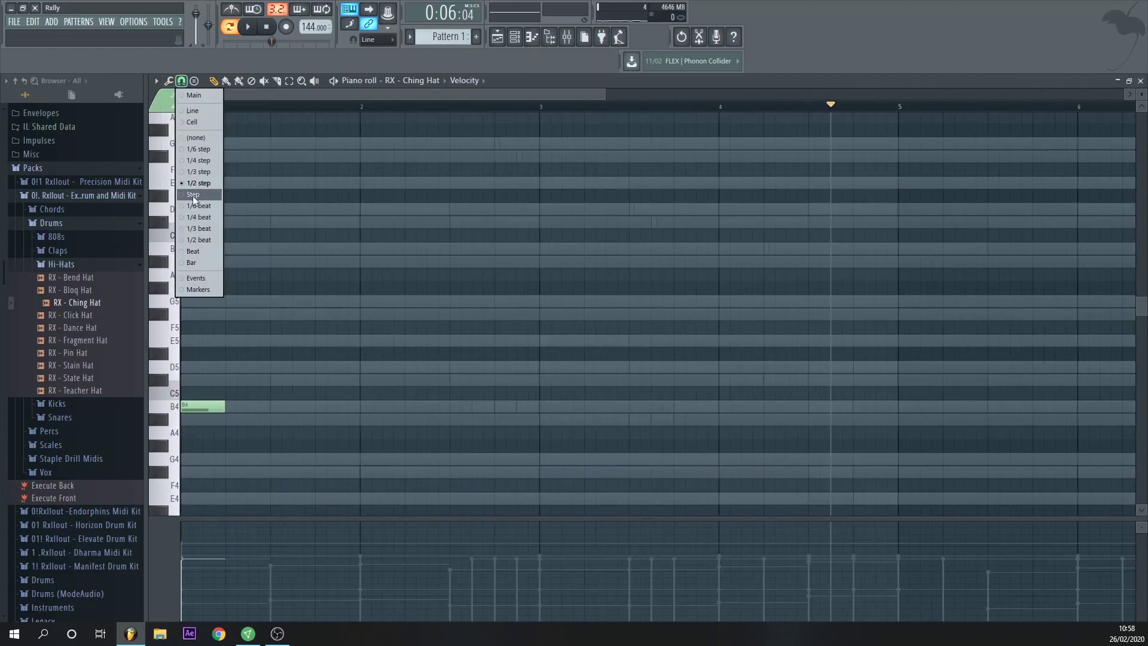
pyautogui.click(198, 183)
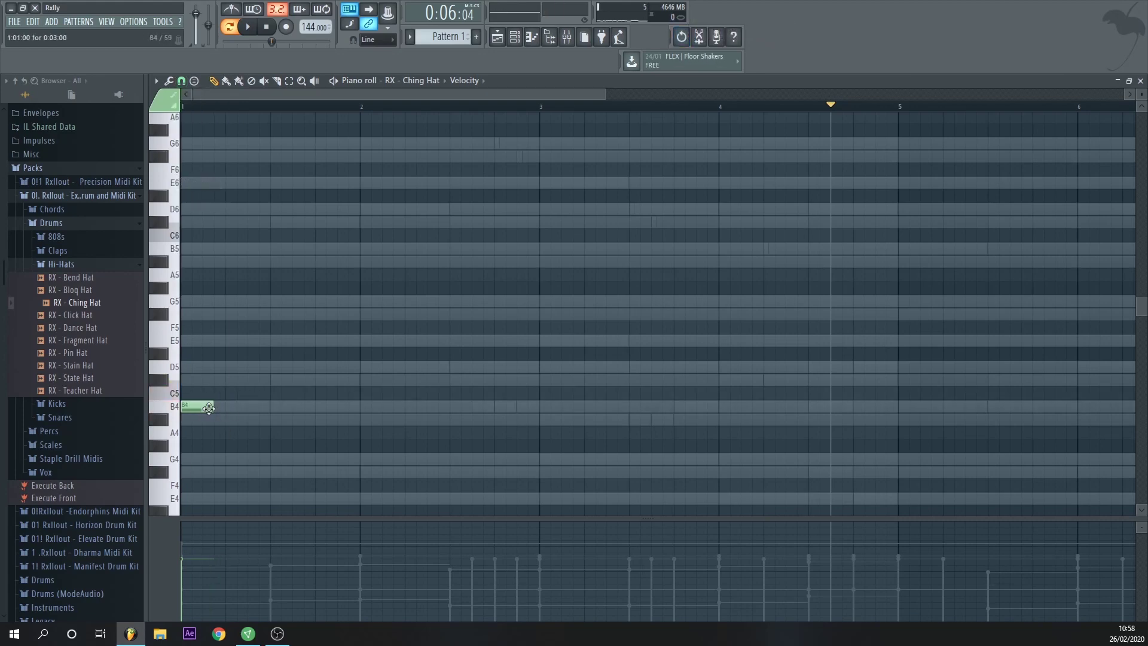
# Step: Add one-step B4 hats at steps 4 and 7 of bar 1 and a two-step B4 at step 15 during playback
pyautogui.moveTo(245, 406); pyautogui.dragTo(321, 406)
pyautogui.scroll(3, 215, 358)
pyautogui.press('space')
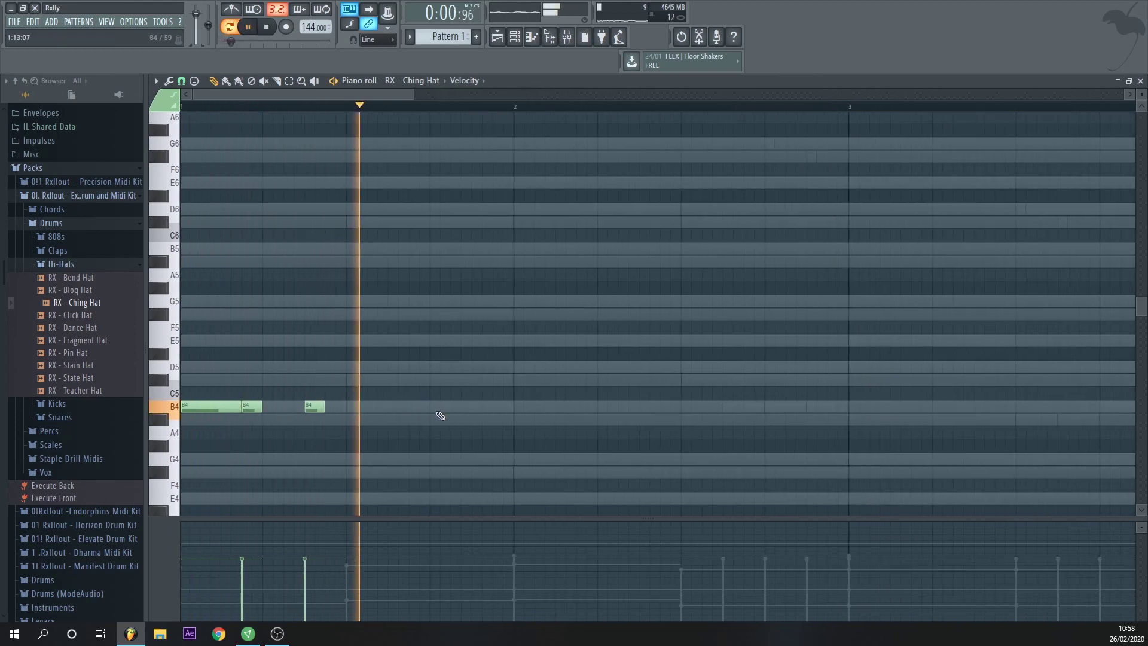
pyautogui.click(476, 409)
pyautogui.moveTo(492, 407); pyautogui.dragTo(513, 407)
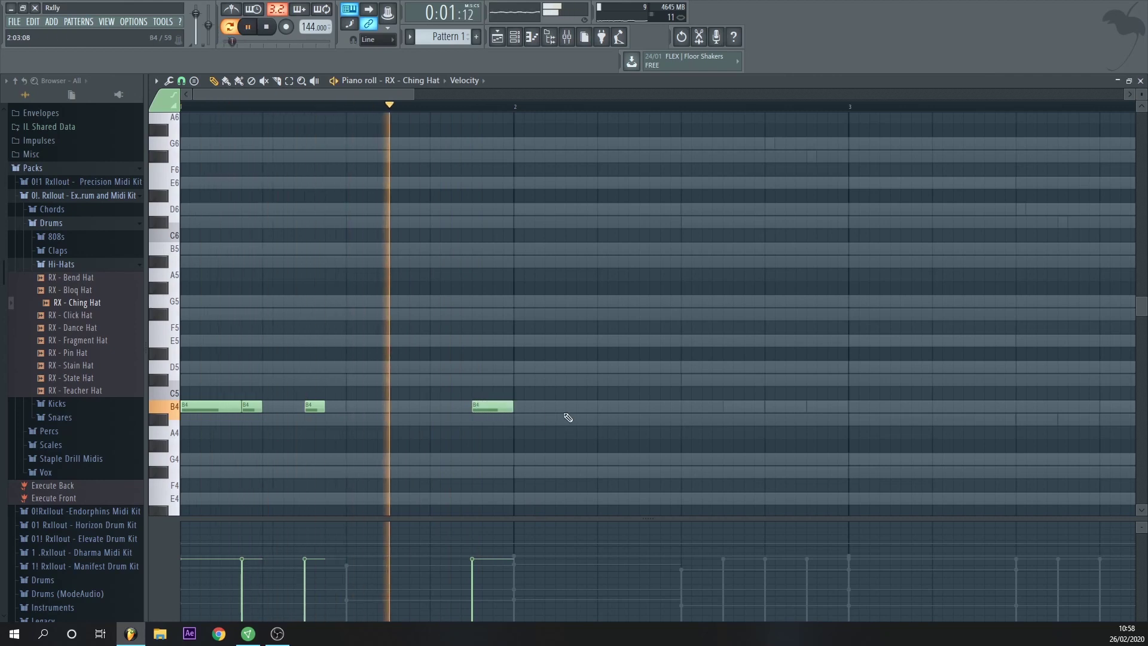
# Step: Add two B4 hats in bar 2, moving the first to step 4 and shortening it to 1.5 steps
pyautogui.click(581, 410)
pyautogui.press('space')
pyautogui.moveTo(602, 410); pyautogui.dragTo(596, 406)
pyautogui.press('space')
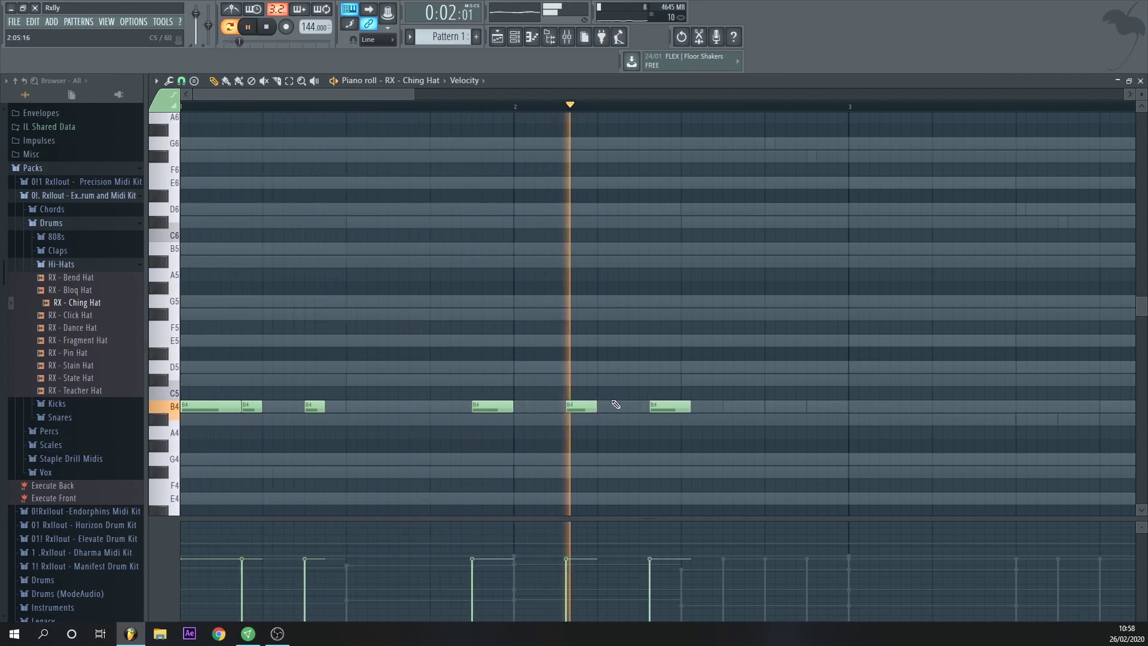
pyautogui.keyDown('ctrl'); pyautogui.scroll(-2, 594, 436); pyautogui.keyUp('ctrl')
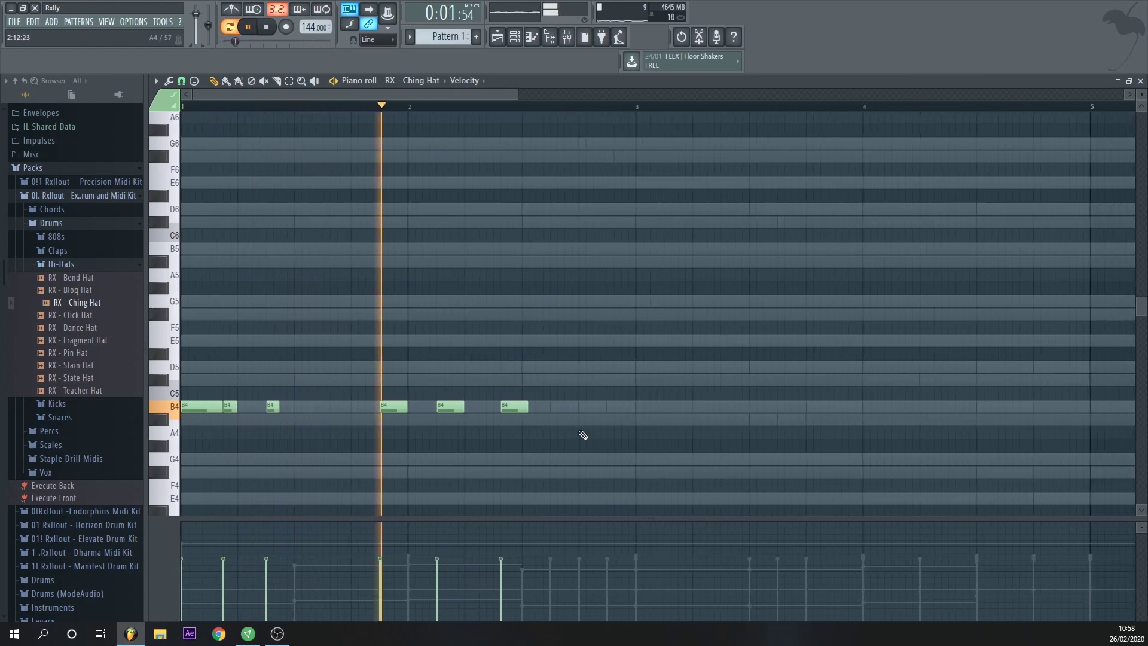
pyautogui.moveTo(444, 407); pyautogui.dragTo(457, 407)
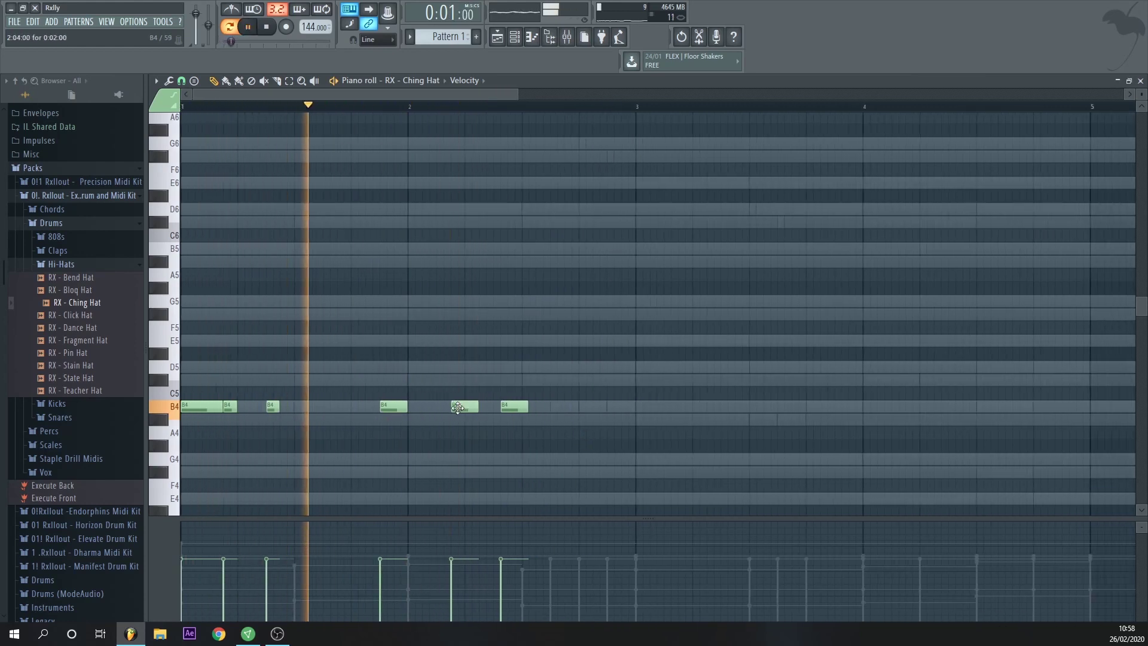
pyautogui.press('space')
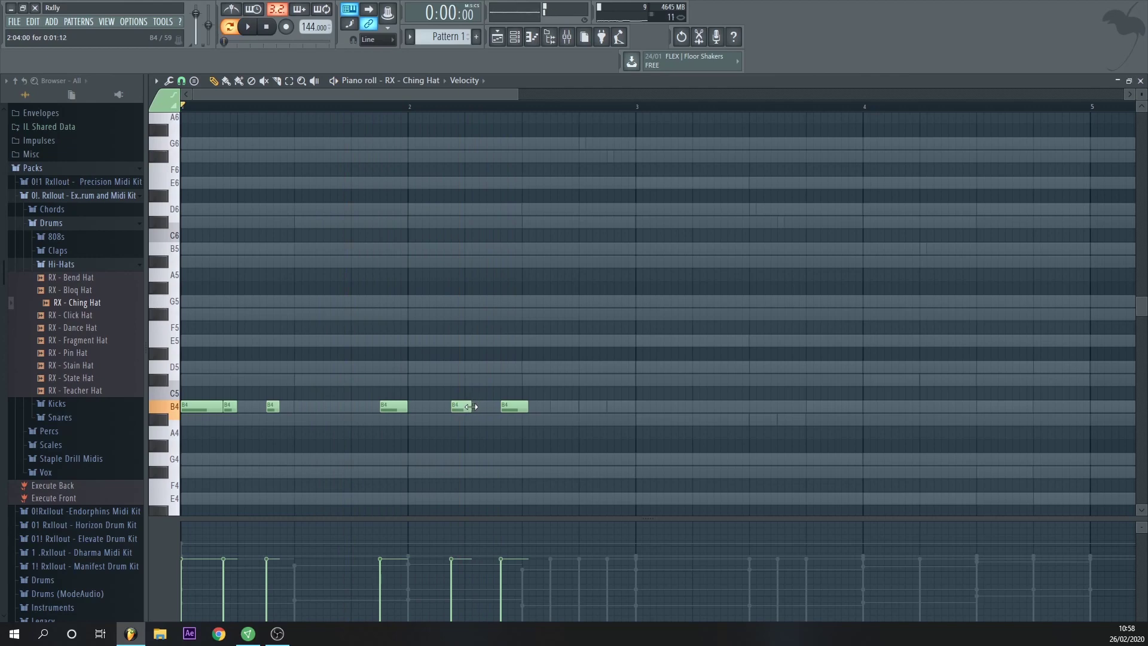
# Step: Set the snap to Cell and cut the step 4 hat in bar 2 down to one step while playing the pattern
pyautogui.click(181, 81)
pyautogui.click(204, 123)
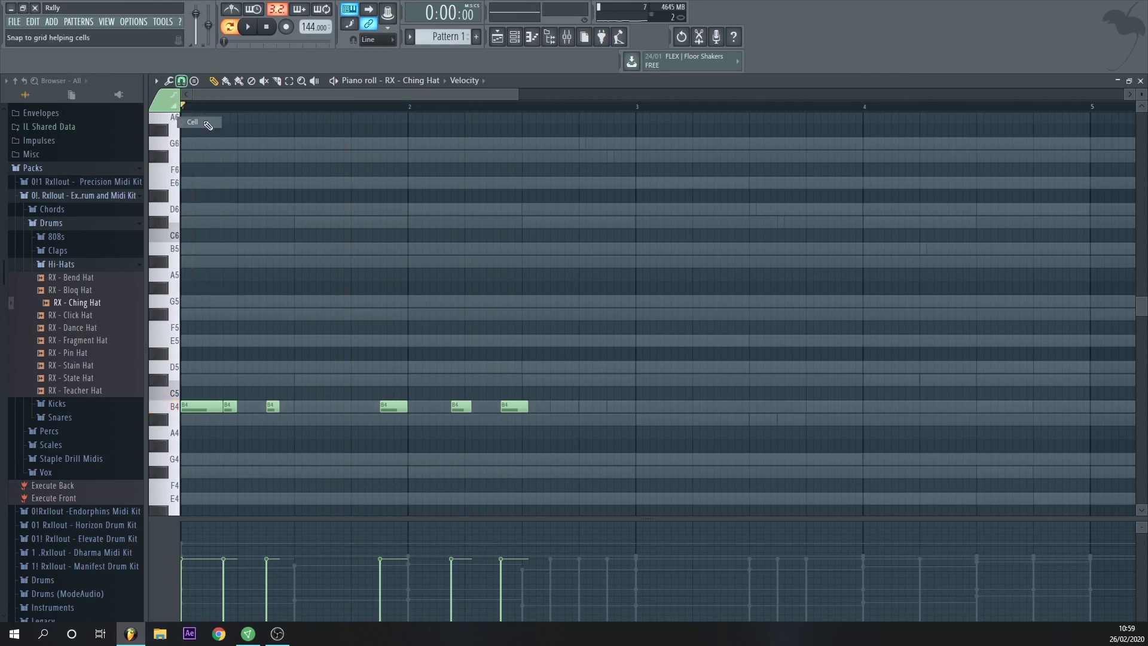
pyautogui.press('space')
pyautogui.moveTo(461, 406); pyautogui.dragTo(454, 407)
pyautogui.click(277, 80)
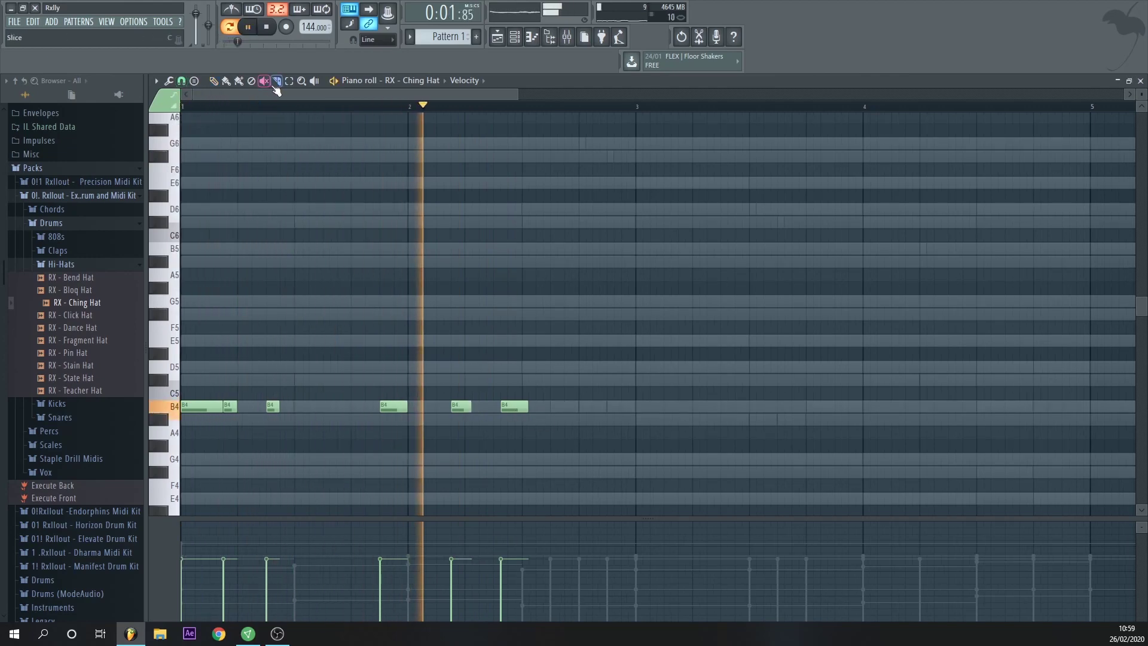
pyautogui.press('space')
pyautogui.press('space')
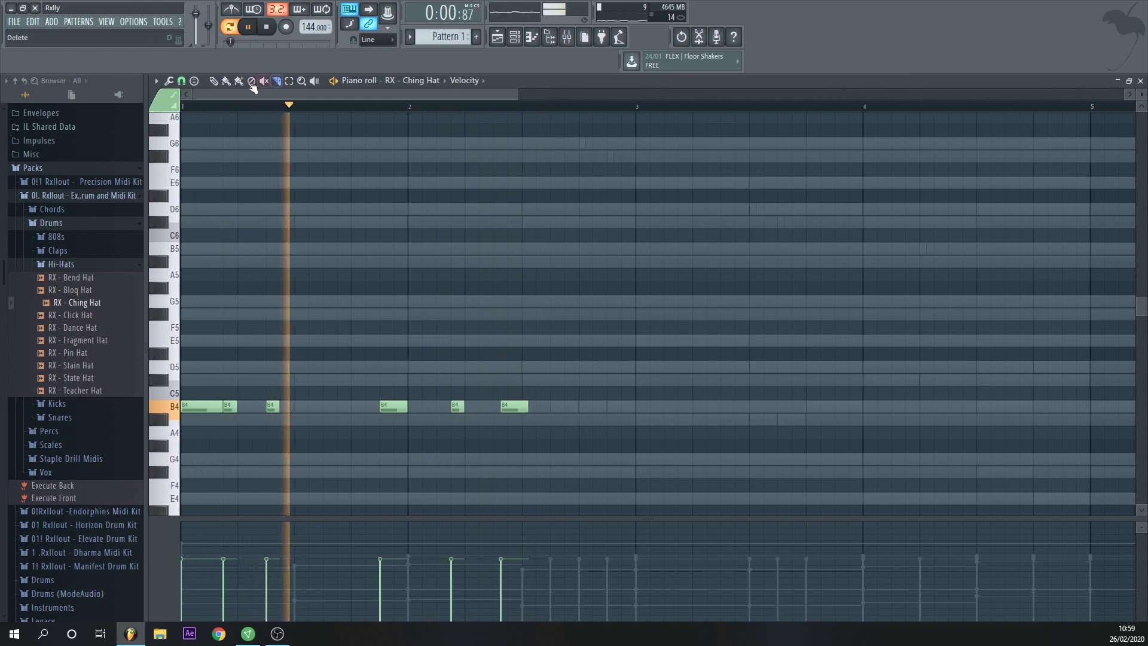
# Step: Replace the last hat in bar 2 with a 1.5-step B4 at step 7 and add another at step 11
pyautogui.press('space')
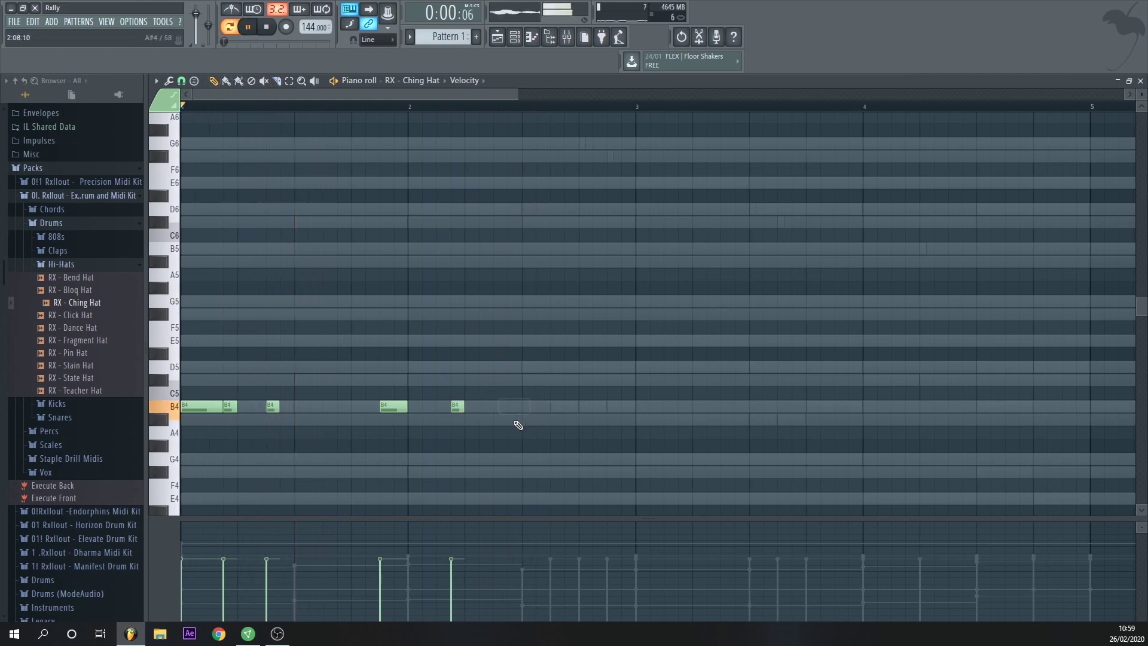
pyautogui.click(506, 407)
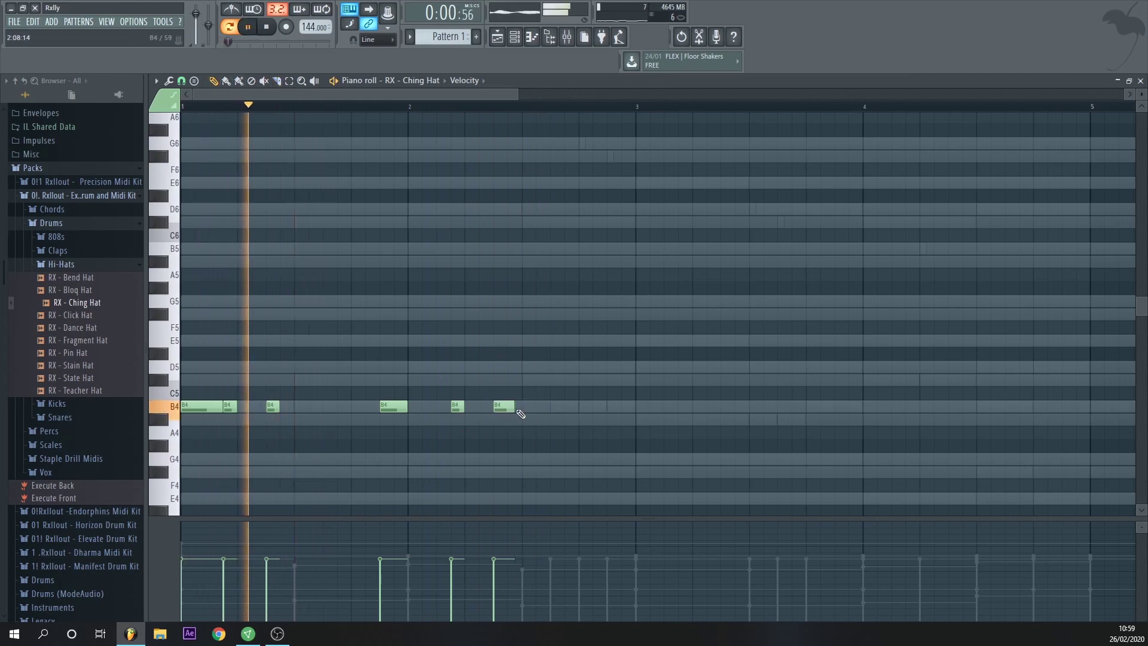
pyautogui.click(560, 407)
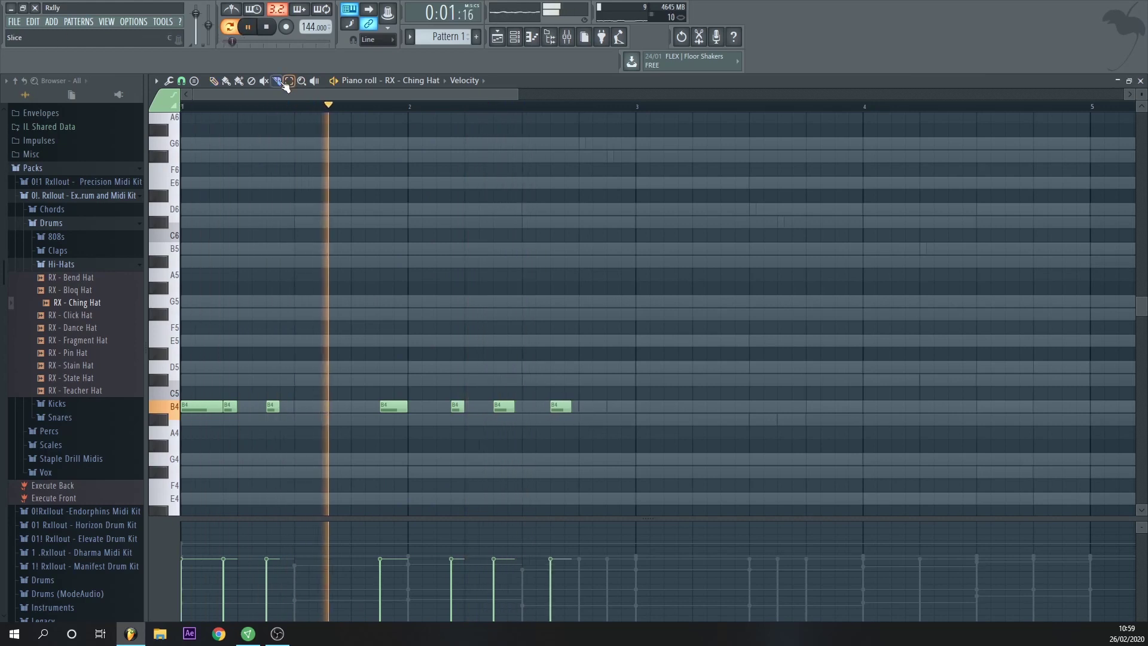
# Step: Slice the step 11 hat in bar 2 to one step, add a one-step B4 at step 12 and play the pattern
pyautogui.moveTo(529, 302)
pyautogui.mouseDown()
pyautogui.moveTo(538, 425)
pyautogui.moveTo(574, 428)
pyautogui.mouseUp()
pyautogui.click(214, 81)
pyautogui.press('space')
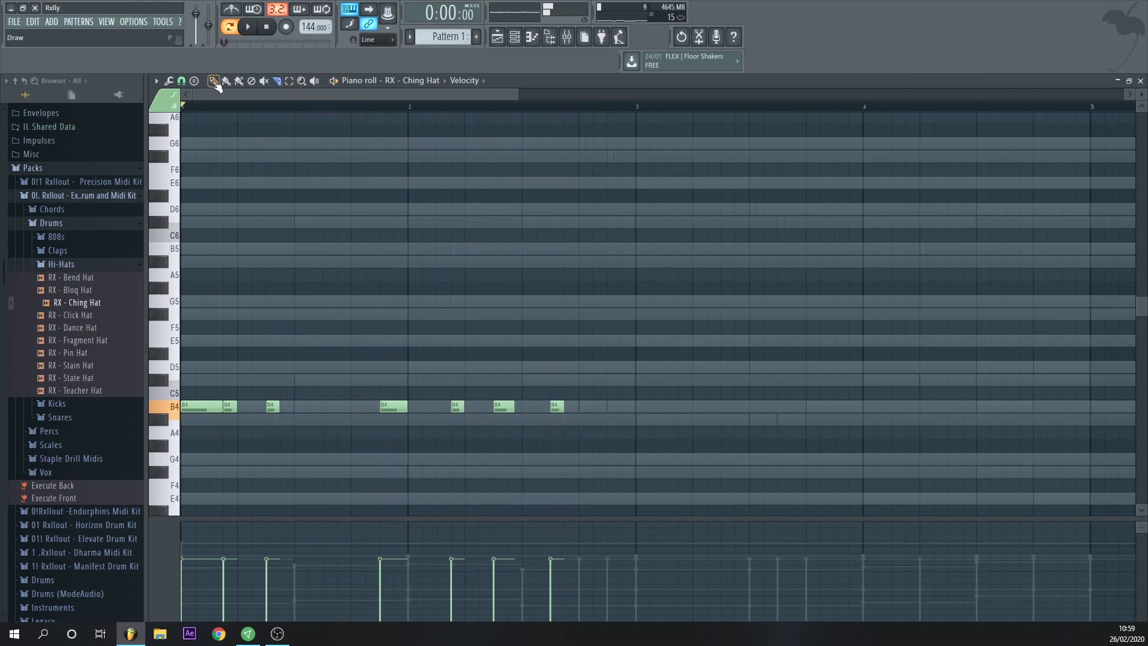
pyautogui.press('space')
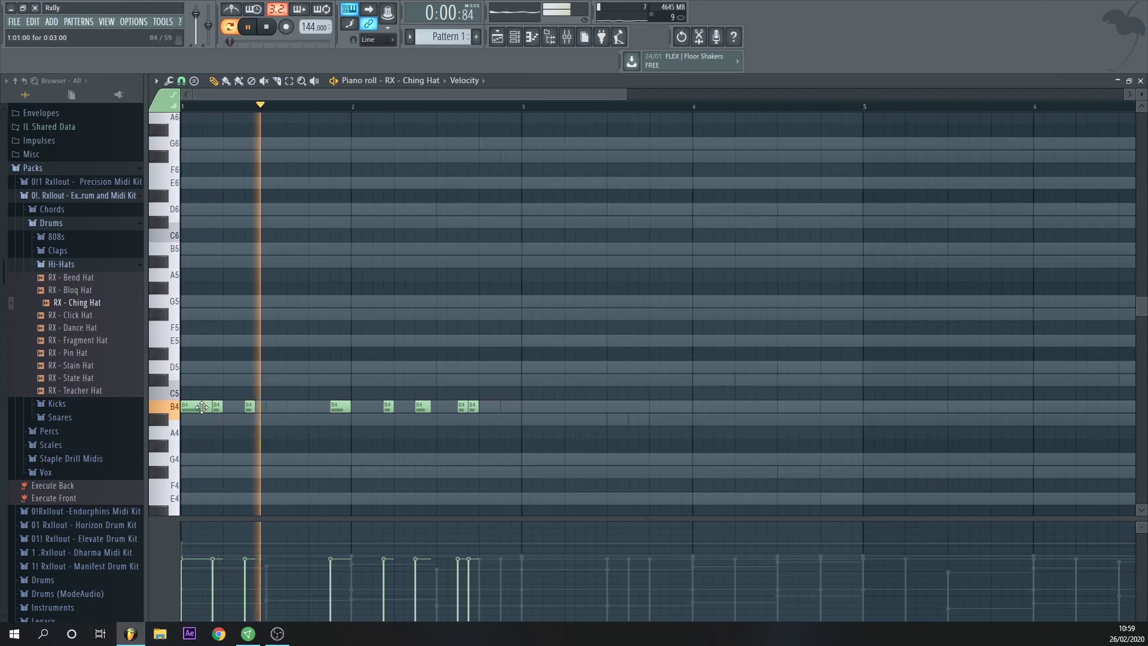
# Step: Duplicate the two-bar hat pattern into bars 3 and 4 and add a B4 hat at step 15 of bar 2
pyautogui.hotkey('ctrl', 'b')
pyautogui.moveTo(548, 411); pyautogui.dragTo(539, 410)
pyautogui.keyDown('ctrl'); pyautogui.click(513, 417); pyautogui.keyUp('ctrl')
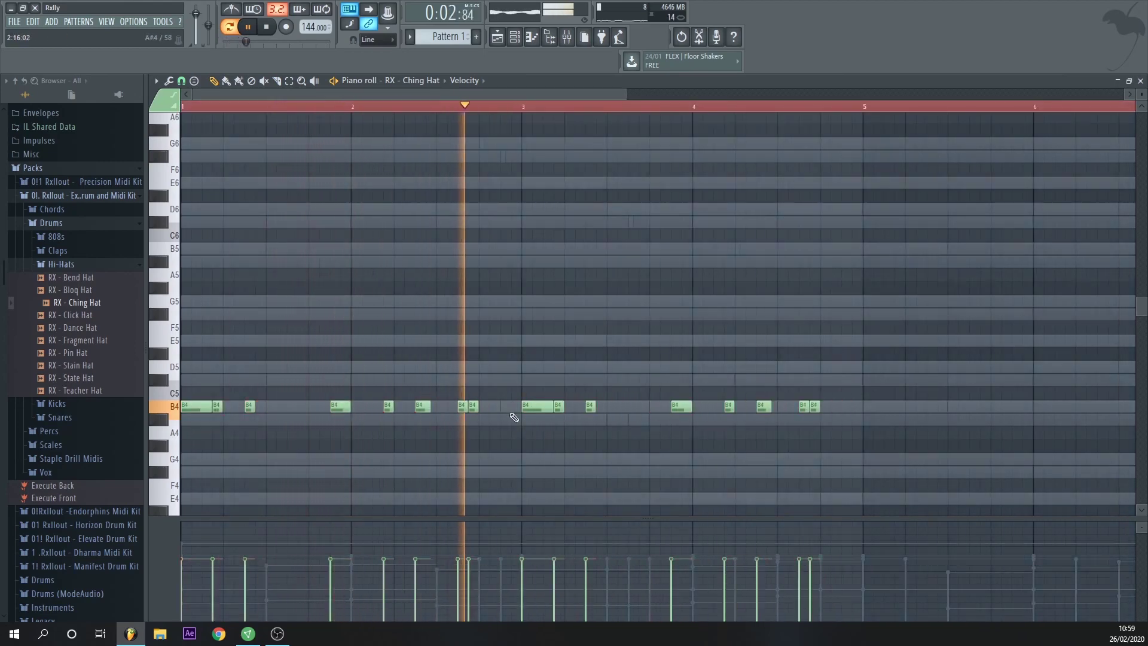
pyautogui.click(504, 408)
# Step: Duplicate the whole four-bar hat pattern into bars 5 to 8 and deselect the notes
pyautogui.hotkey('ctrl', 'a')
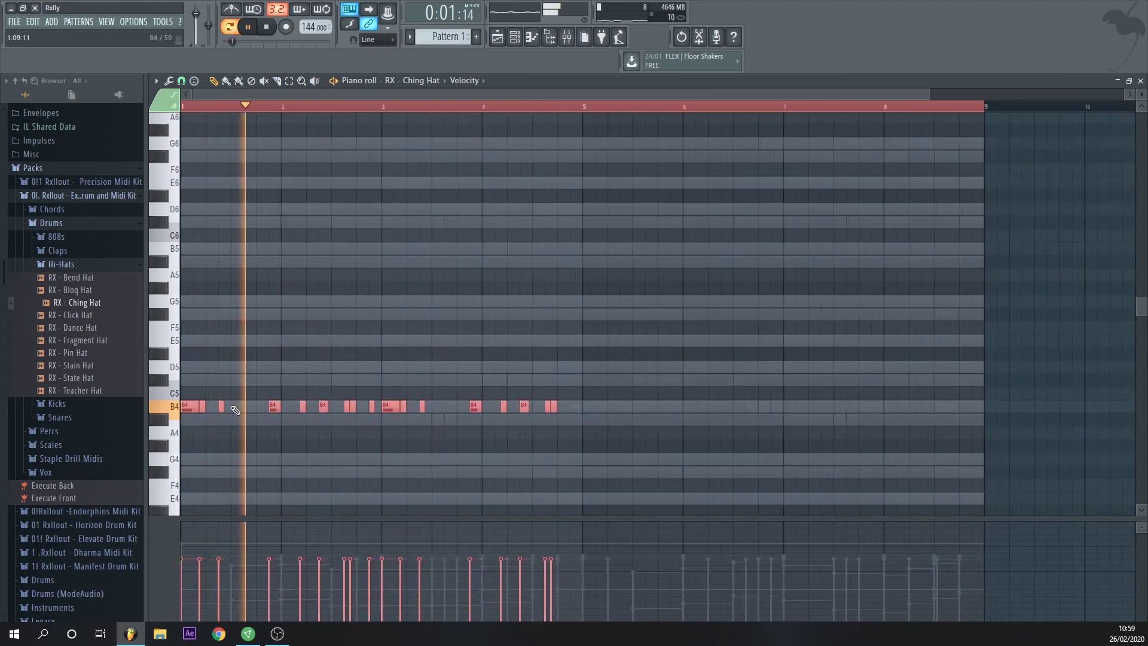
pyautogui.hotkey('ctrl', 'b')
pyautogui.hotkey('ctrl', 'd')
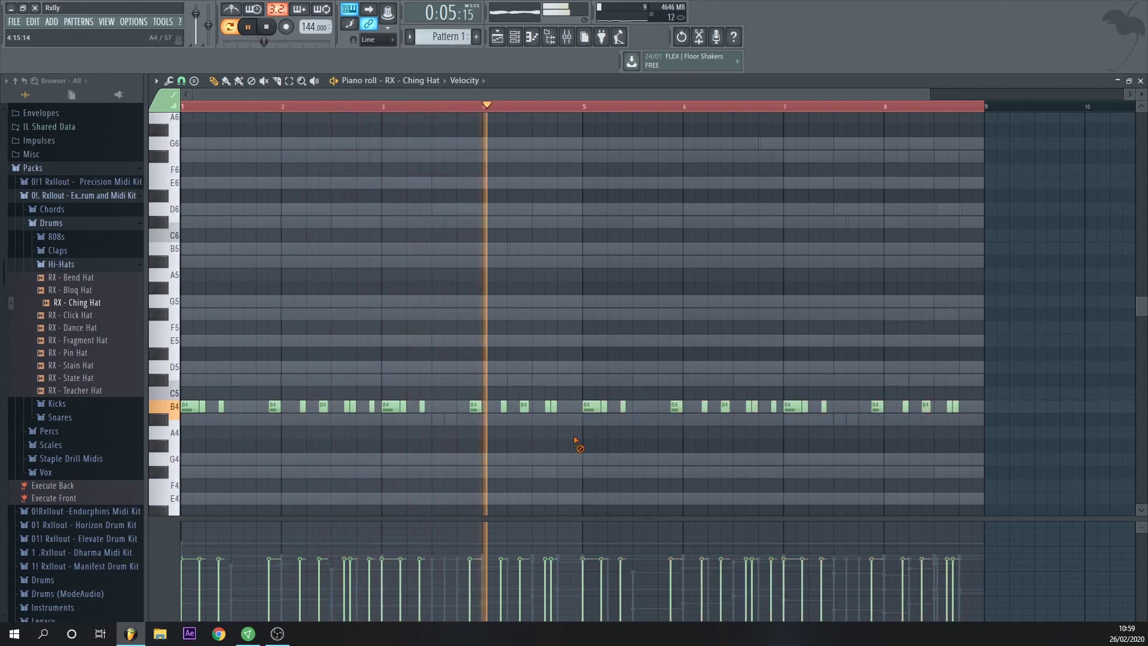
# Step: Add a B4 hat at step 15 of bar 4, slice it at the start of bar 5 and play the pattern
pyautogui.press('space')
pyautogui.click(591, 408)
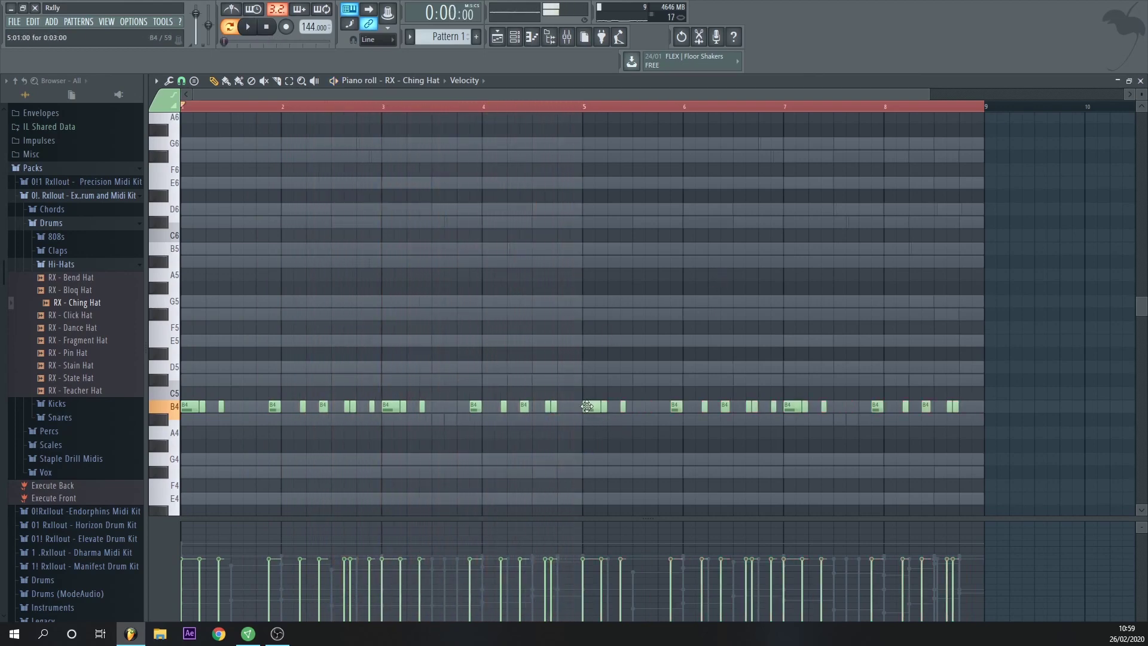
pyautogui.click(574, 407)
pyautogui.press('space')
pyautogui.keyDown('ctrl'); pyautogui.click(578, 407); pyautogui.keyUp('ctrl')
pyautogui.click(276, 81)
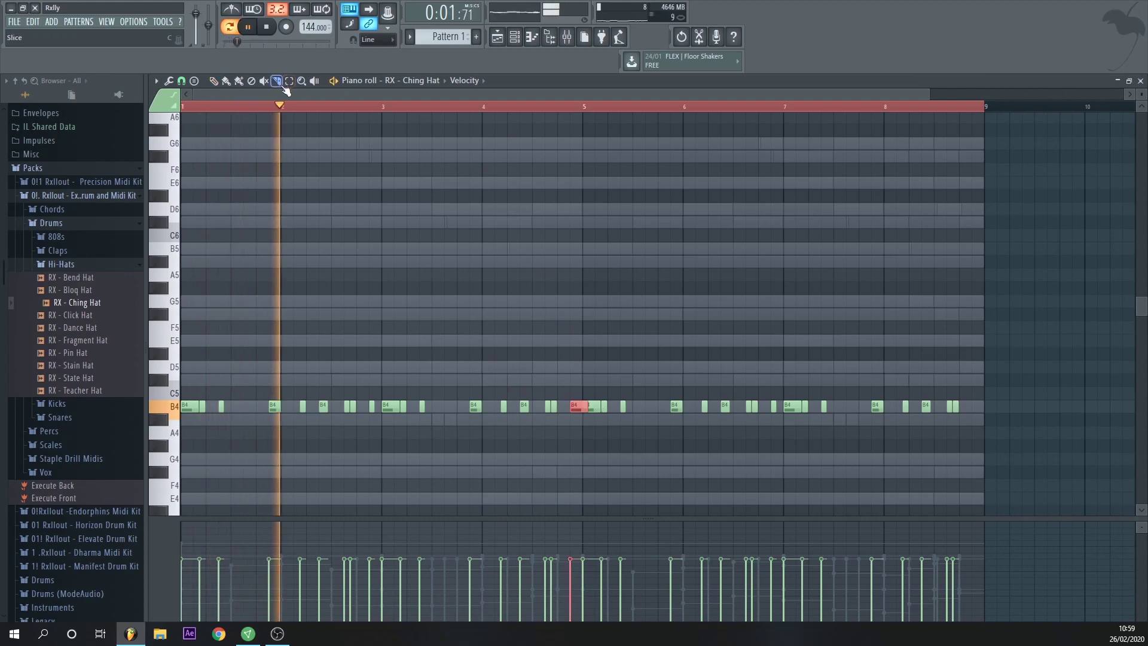
pyautogui.moveTo(583, 264); pyautogui.dragTo(584, 441)
pyautogui.click(1140, 81)
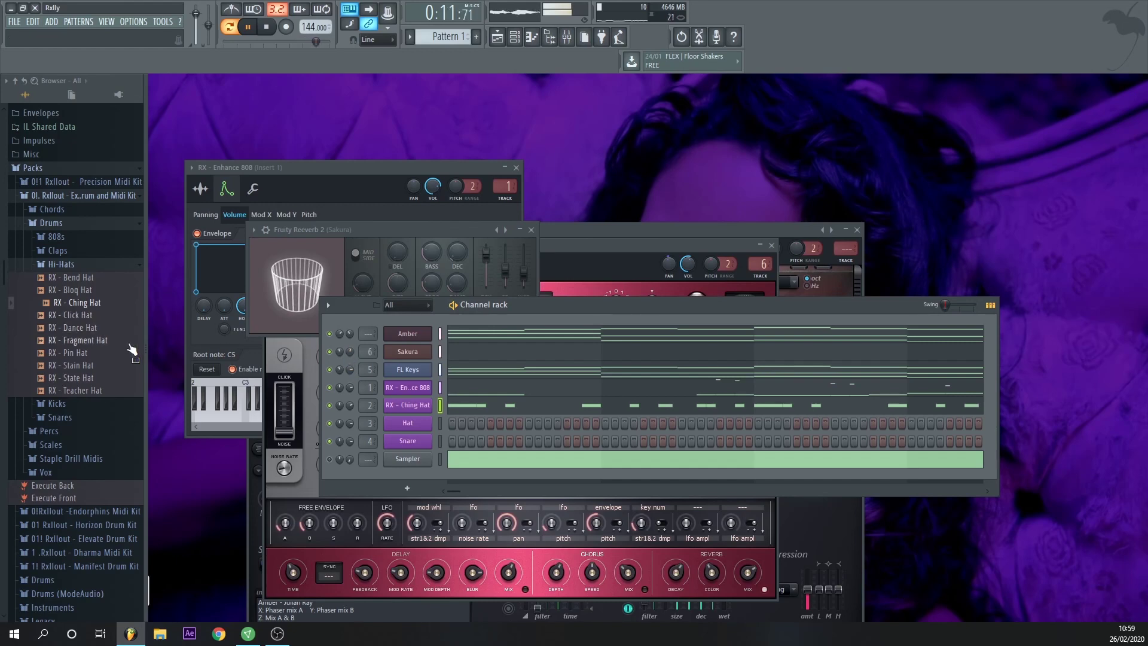
# Step: Audition samples in the kit's Vox folder and replace the Hat channel's sample with RX - Capricorn Vox
pyautogui.click(79, 472)
pyautogui.click(98, 512)
pyautogui.scroll(-4, 106, 479)
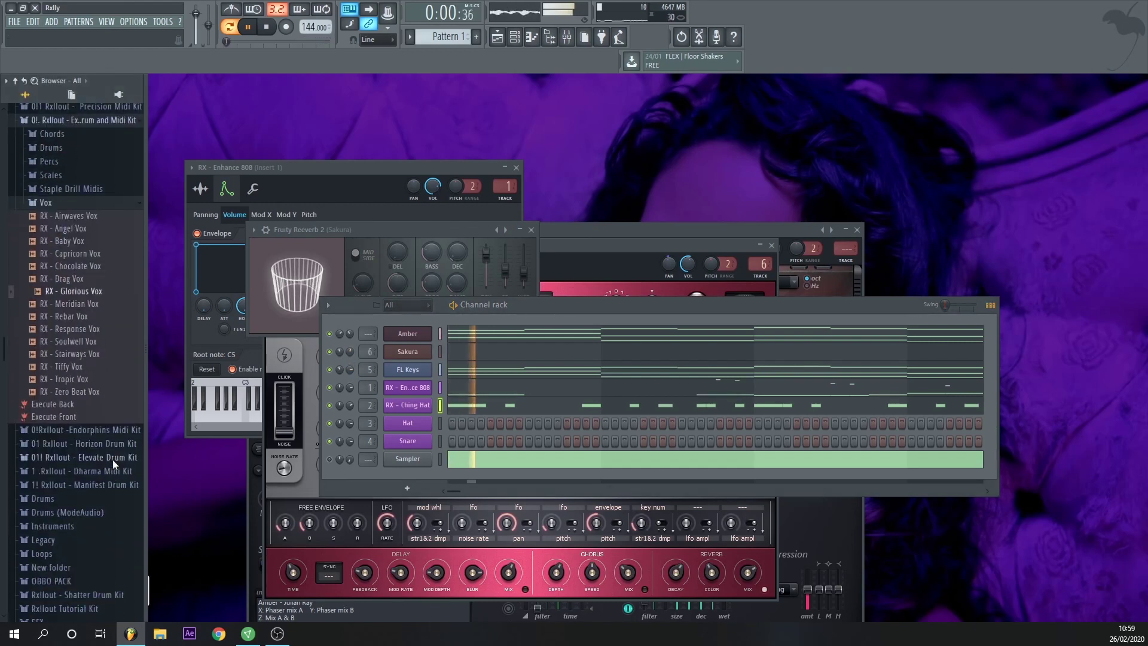
pyautogui.click(98, 378)
pyautogui.click(99, 366)
pyautogui.click(104, 328)
pyautogui.press('space')
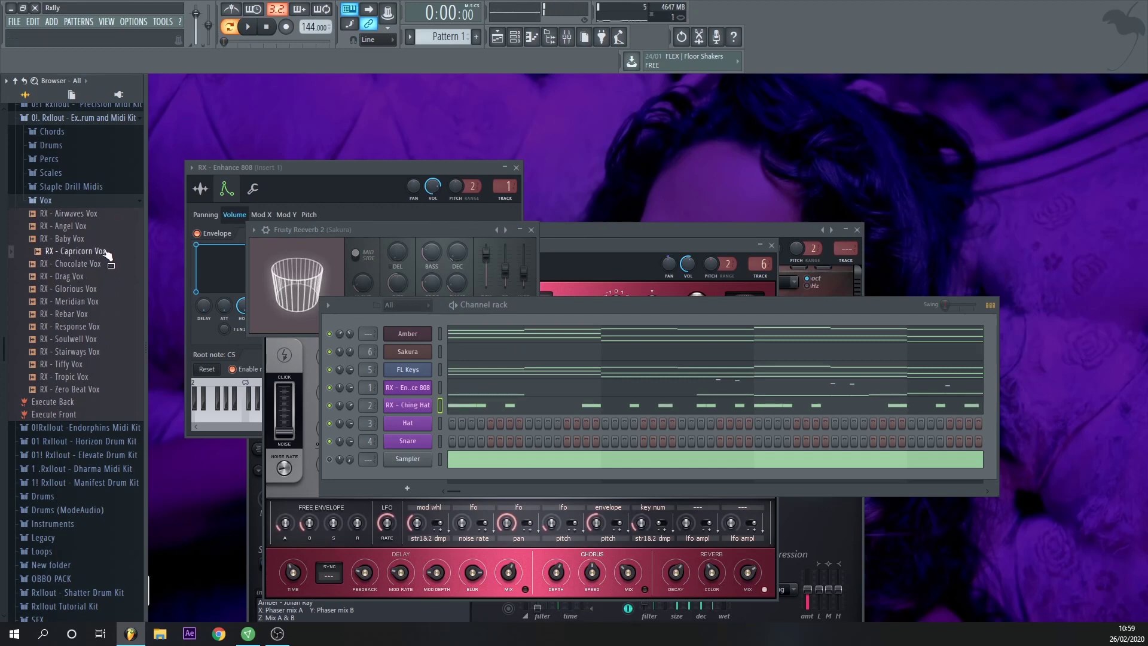
pyautogui.moveTo(413, 423); pyautogui.dragTo(413, 423)
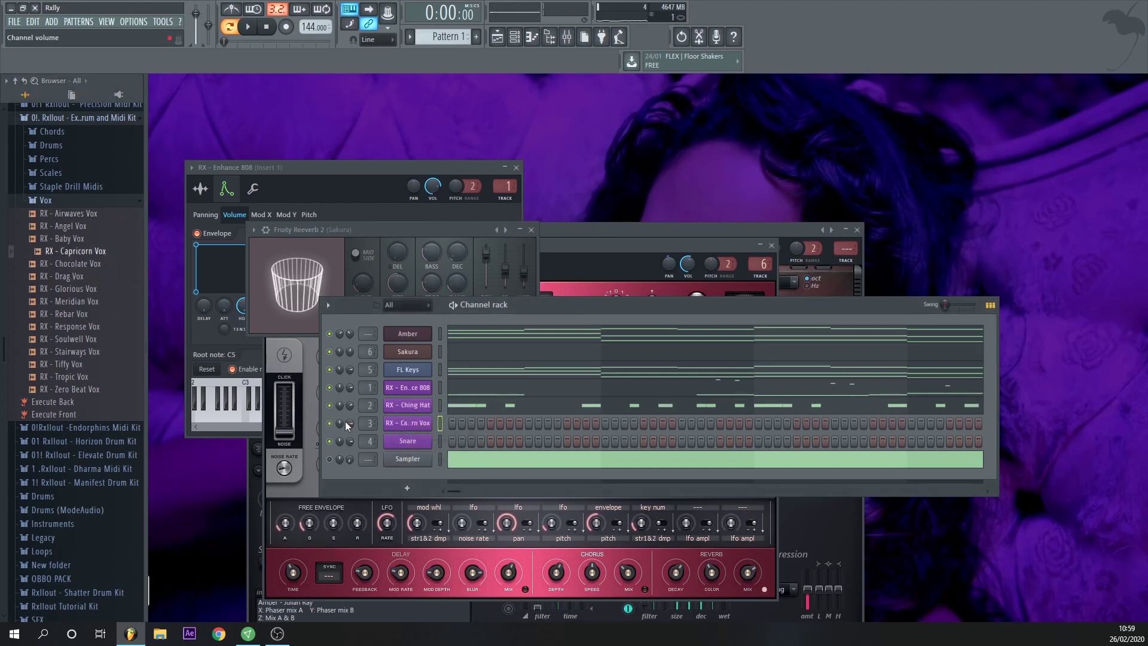
# Step: Add three-step B4 vox notes at step 9 of bars 4 and 8 in the Capricorn Vox piano roll
pyautogui.rightClick(429, 420)
pyautogui.click(448, 426)
pyautogui.press('space')
pyautogui.click(583, 328)
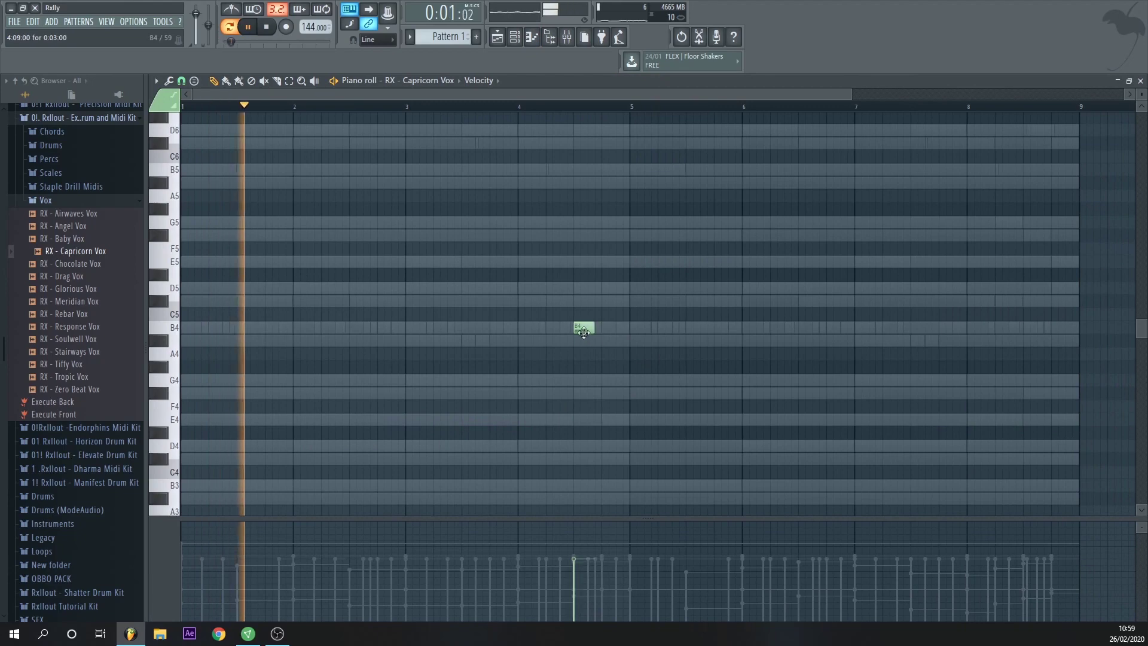
pyautogui.moveTo(1004, 328); pyautogui.dragTo(1034, 328)
pyautogui.click(1141, 80)
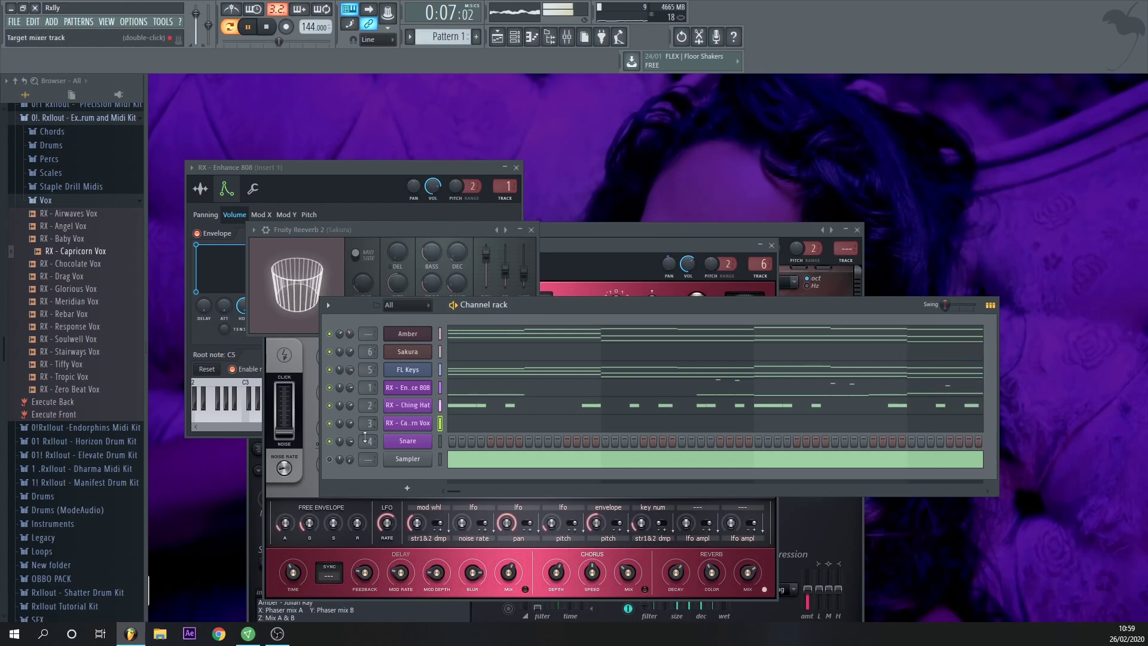
# Step: Transpose all Capricorn Vox notes down one octave to B3 and listen to them
pyautogui.click(489, 428)
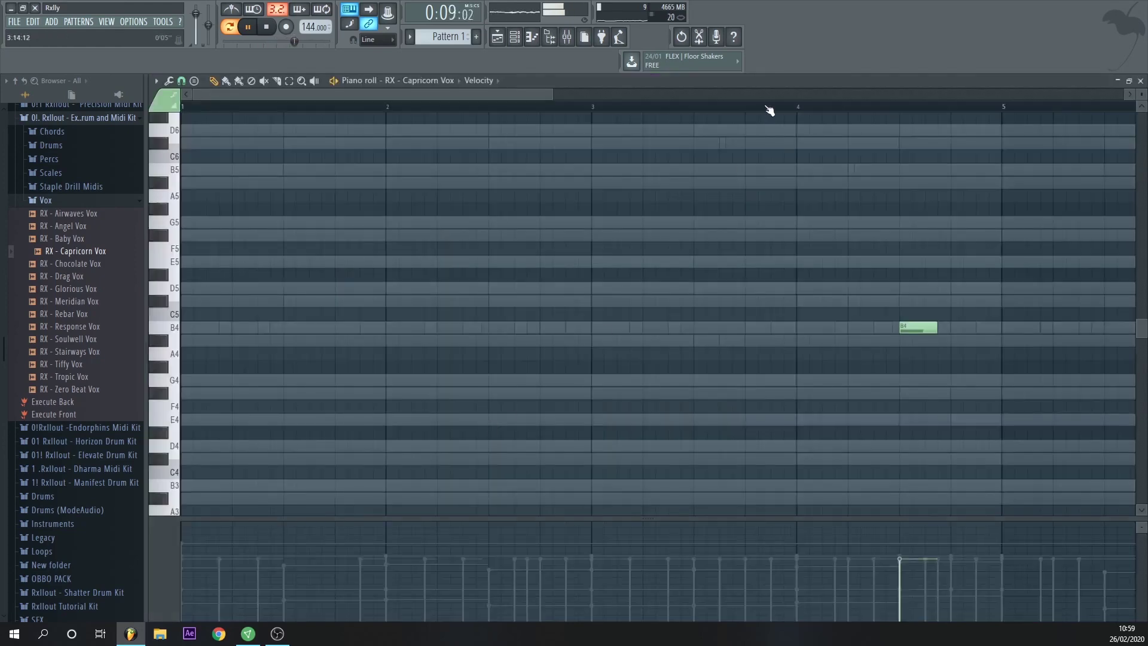
pyautogui.scroll(-2, 822, 388)
pyautogui.hotkey('ctrl', 'a')
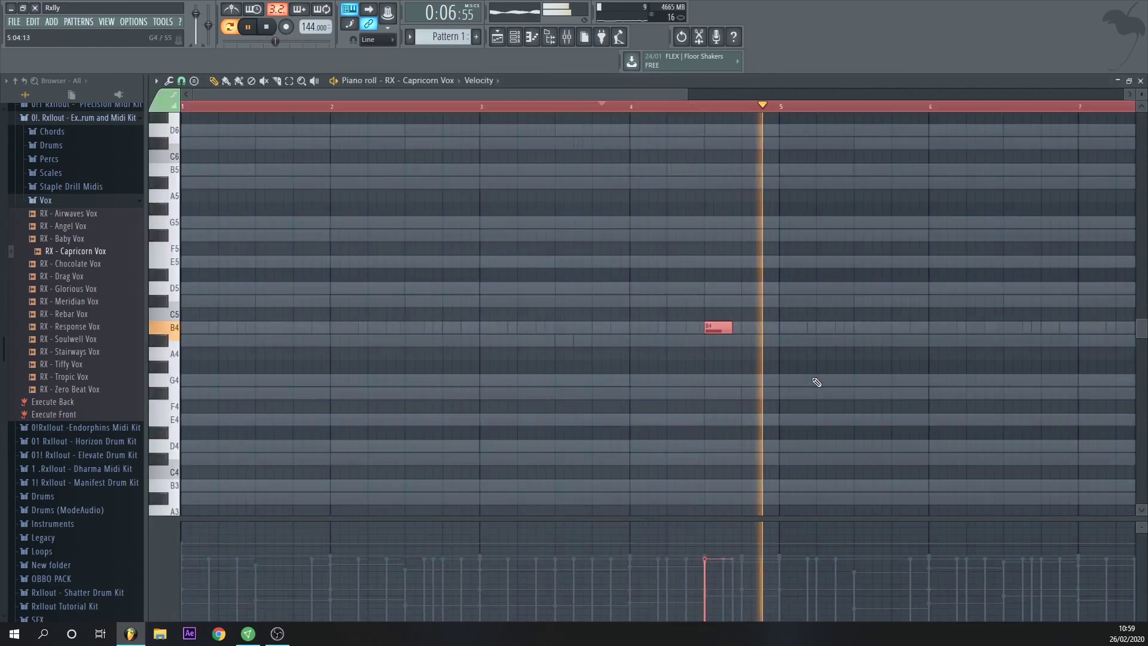
pyautogui.hotkey('ctrl', 'Down')
pyautogui.hotkey('ctrl', 'd')
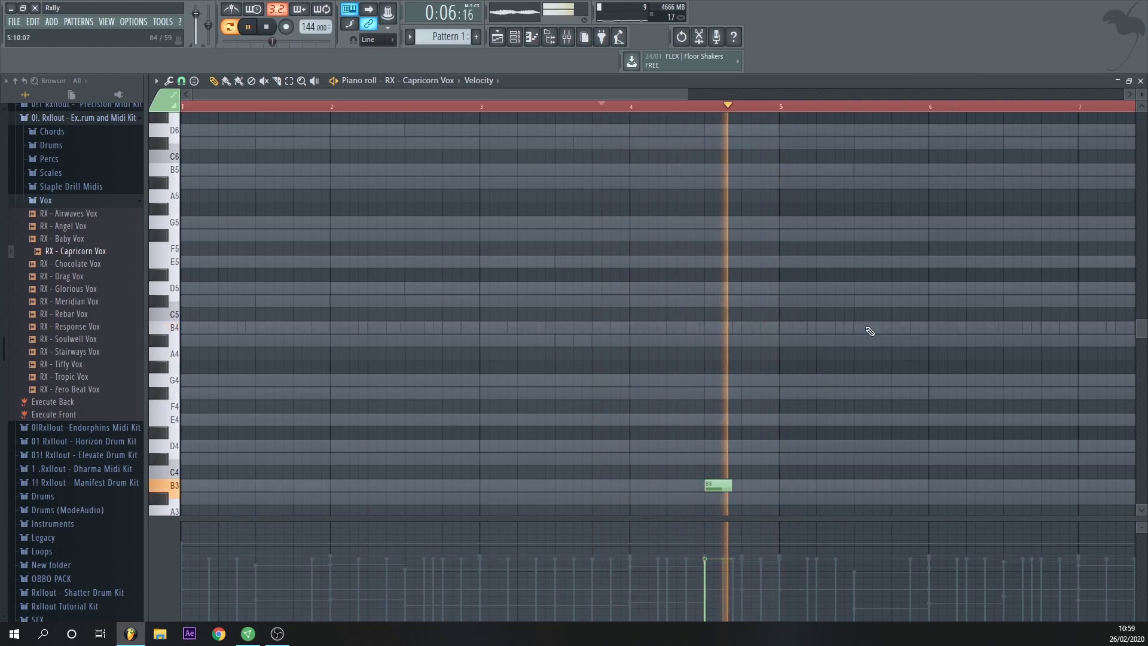
pyautogui.press('space')
pyautogui.click(1141, 80)
# Step: Check the Capricorn Vox channel's sampler settings while playing the pattern
pyautogui.click(433, 428)
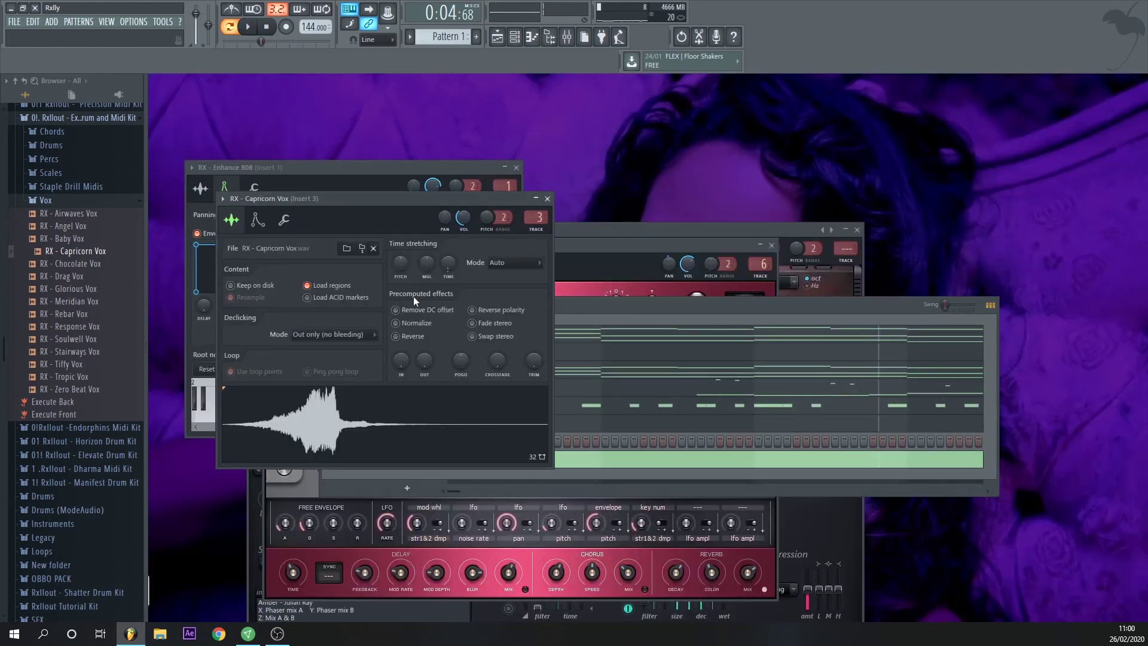
pyautogui.press('space')
pyautogui.click(548, 200)
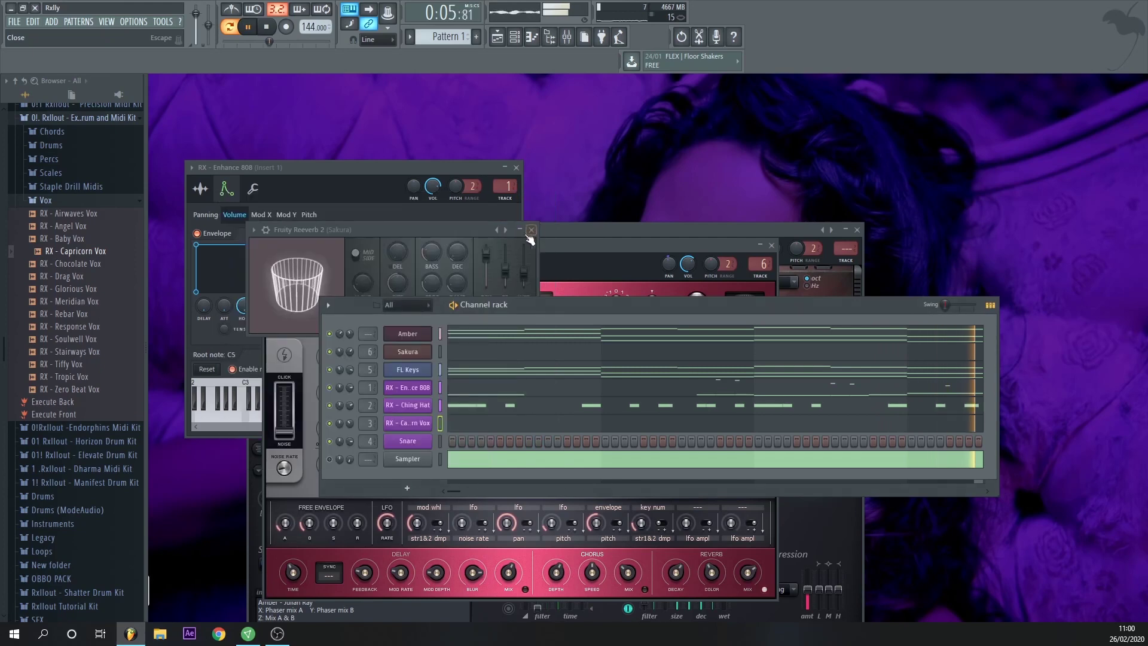
# Step: Return the Capricorn Vox notes to B4 in bars 4 and 8 and close their piano roll
pyautogui.click(491, 428)
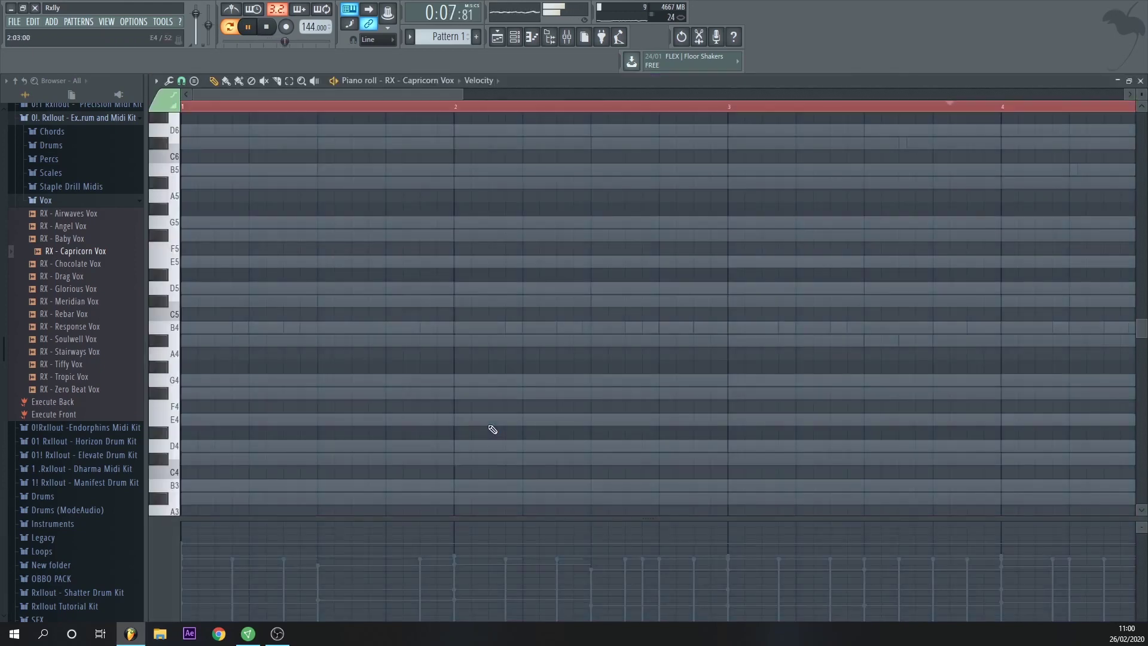
pyautogui.press('space')
pyautogui.press('space')
pyautogui.scroll(3, 485, 425)
pyautogui.scroll(-6, 484, 425)
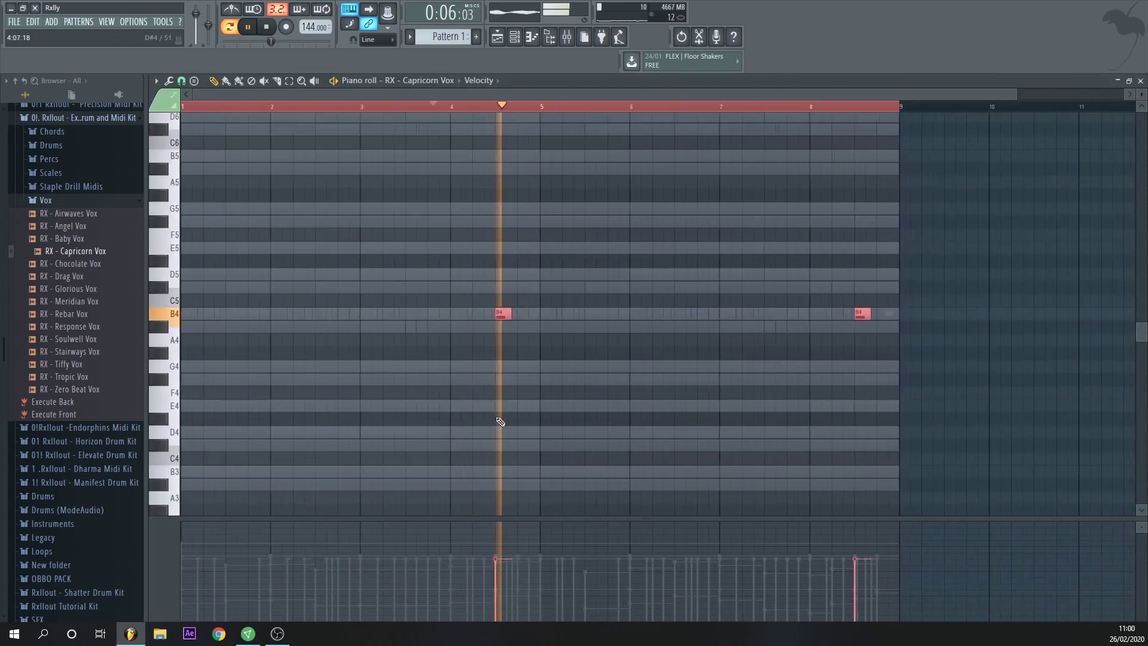
pyautogui.click(1140, 80)
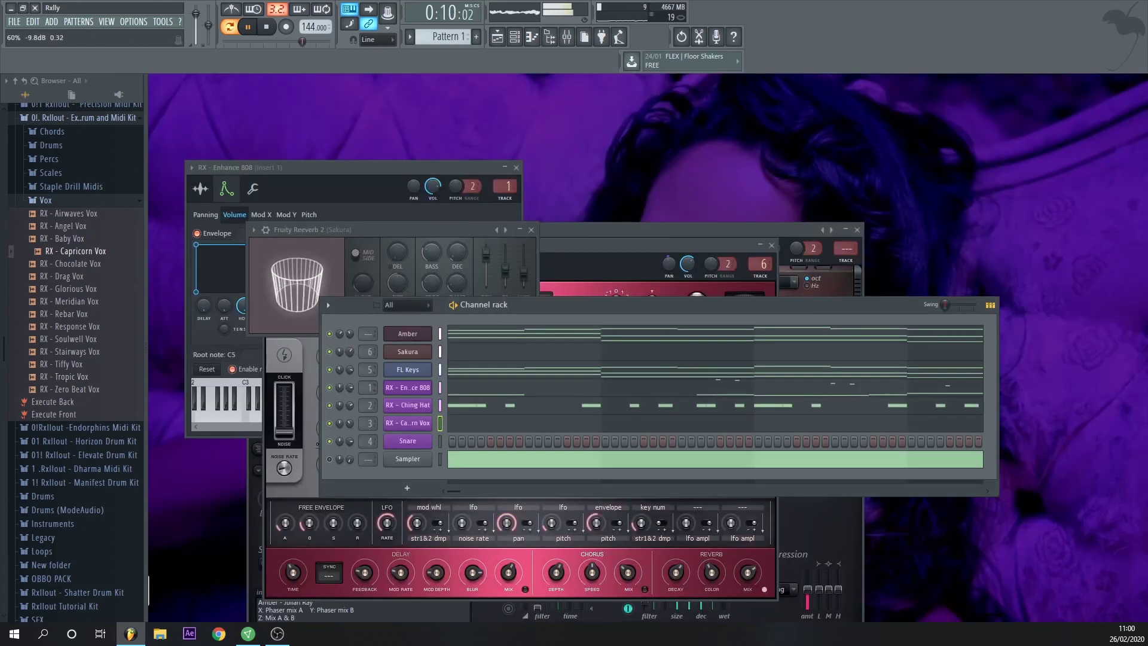
# Step: Raise the FL Keys channel volume and expand the drum kit's Scales folder in the browser
pyautogui.moveTo(350, 369); pyautogui.dragTo(350, 339)
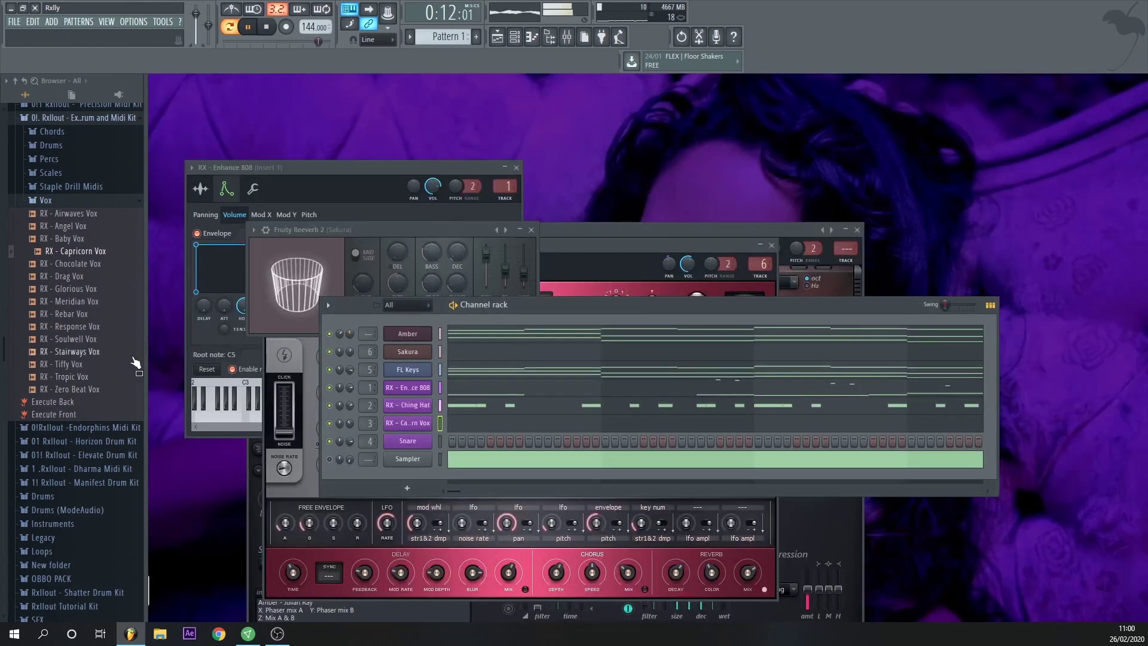
pyautogui.scroll(4, 78, 305)
pyautogui.click(70, 323)
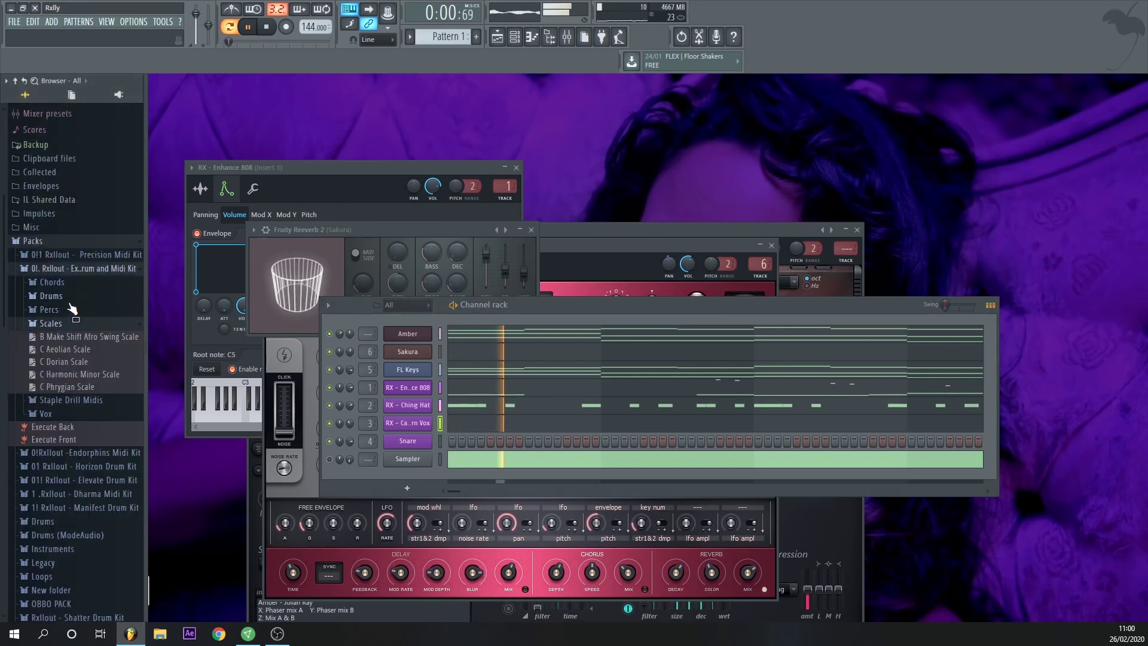
# Step: Load RX - Expose Snare from the kit's Snares folder onto the Snare channel
pyautogui.click(69, 301)
pyautogui.click(59, 490)
pyautogui.scroll(-3, 92, 372)
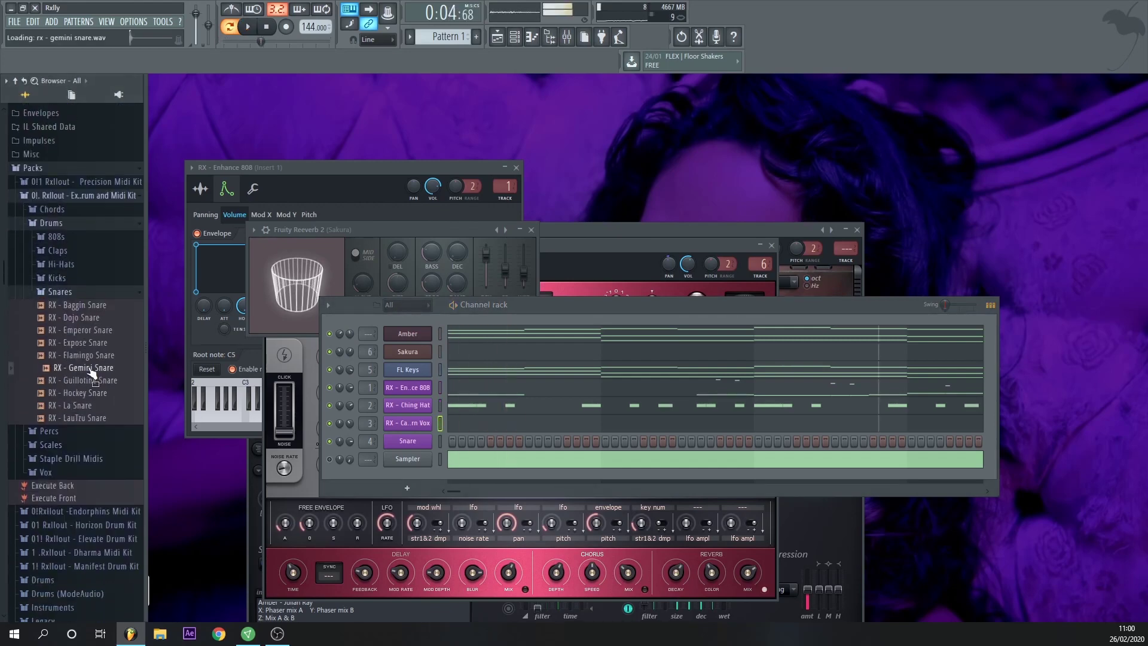
pyautogui.click(99, 345)
pyautogui.moveTo(102, 349); pyautogui.dragTo(421, 441)
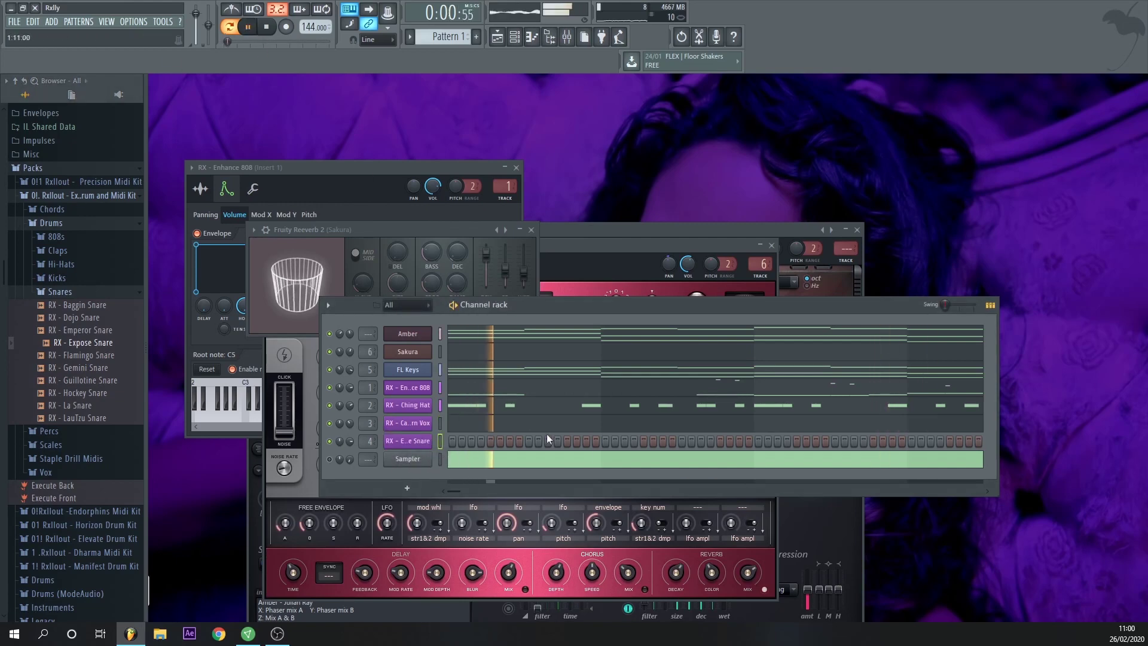
# Step: Close the synth windows and program snare hits on step 9 of bars 1 to 3, step 15 of bar 2 and step 7 of bar 4
pyautogui.click(528, 441)
pyautogui.click(771, 245)
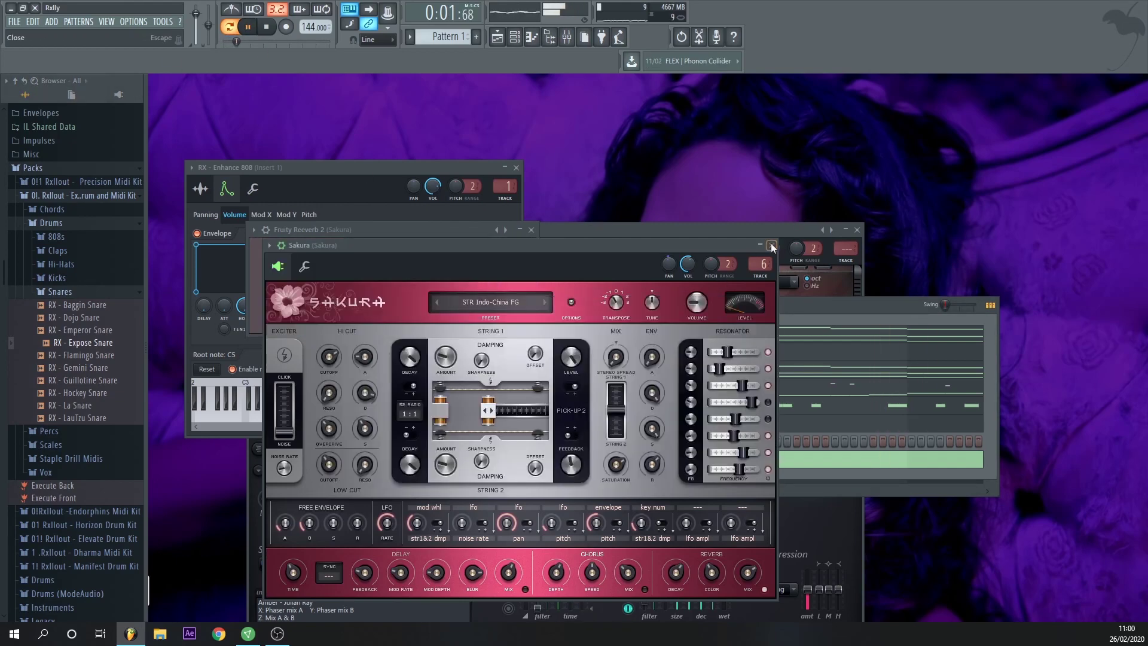
pyautogui.click(857, 229)
pyautogui.click(683, 441)
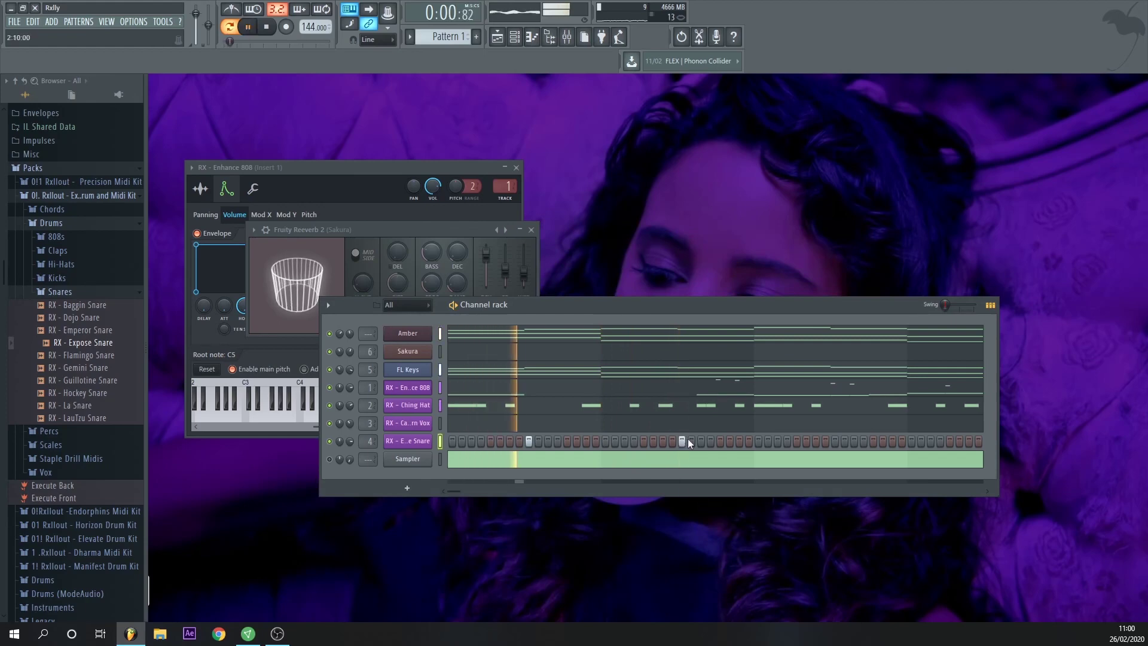
pyautogui.click(740, 442)
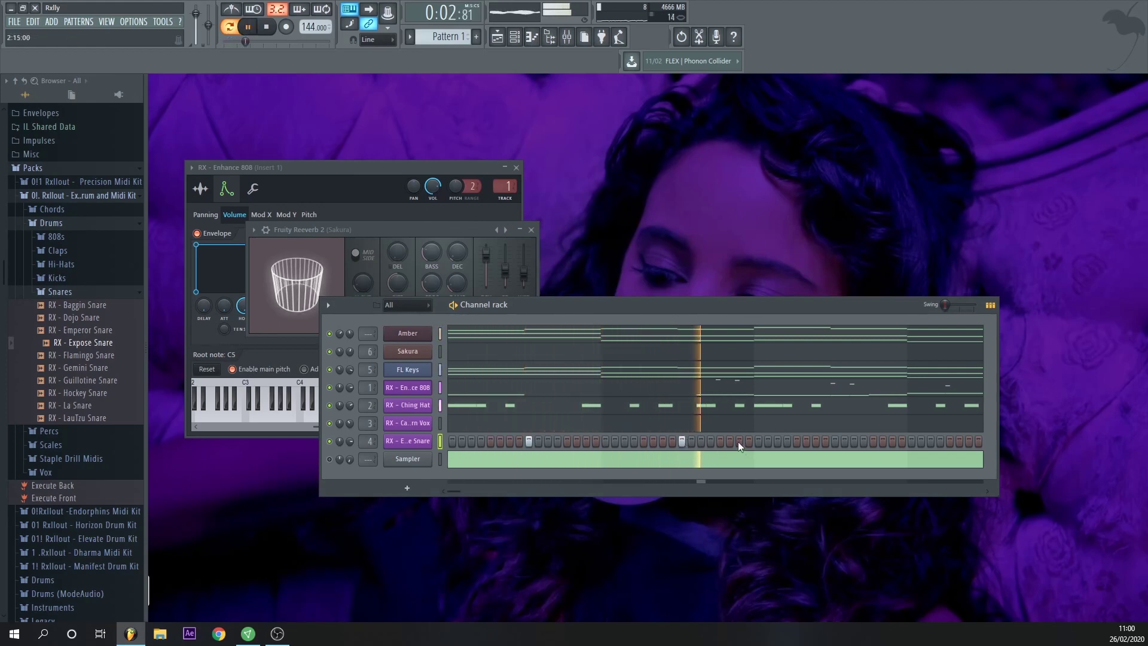
pyautogui.click(834, 442)
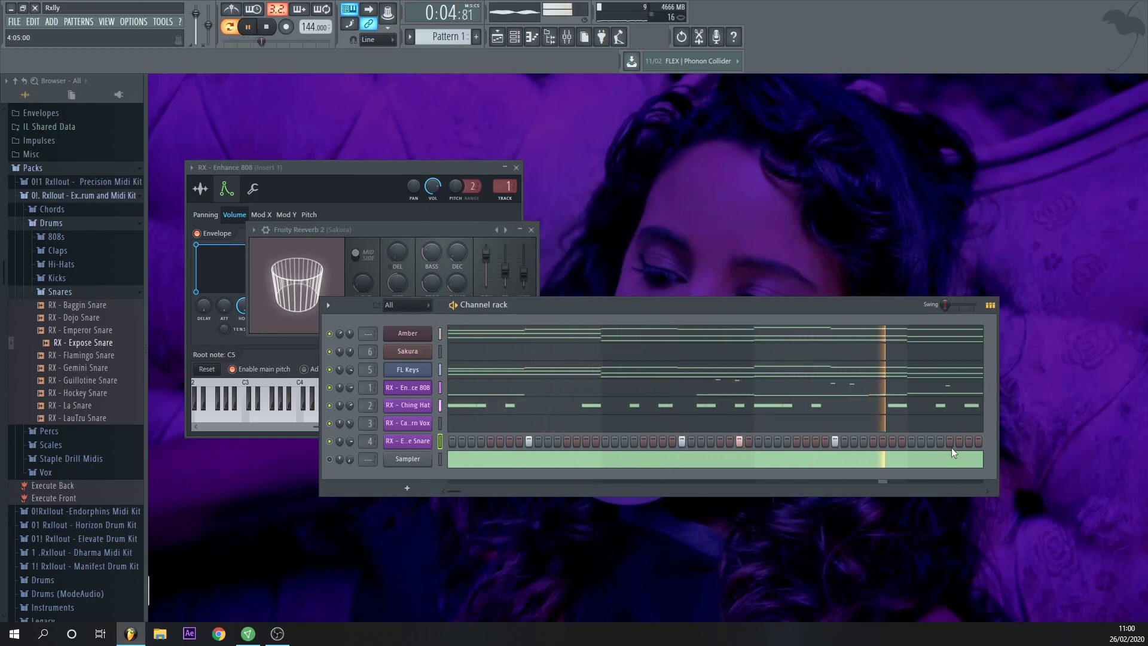
pyautogui.click(969, 442)
# Step: Open the Expose Snare channel's piano roll and delete the snare note in bar 4
pyautogui.rightClick(419, 442)
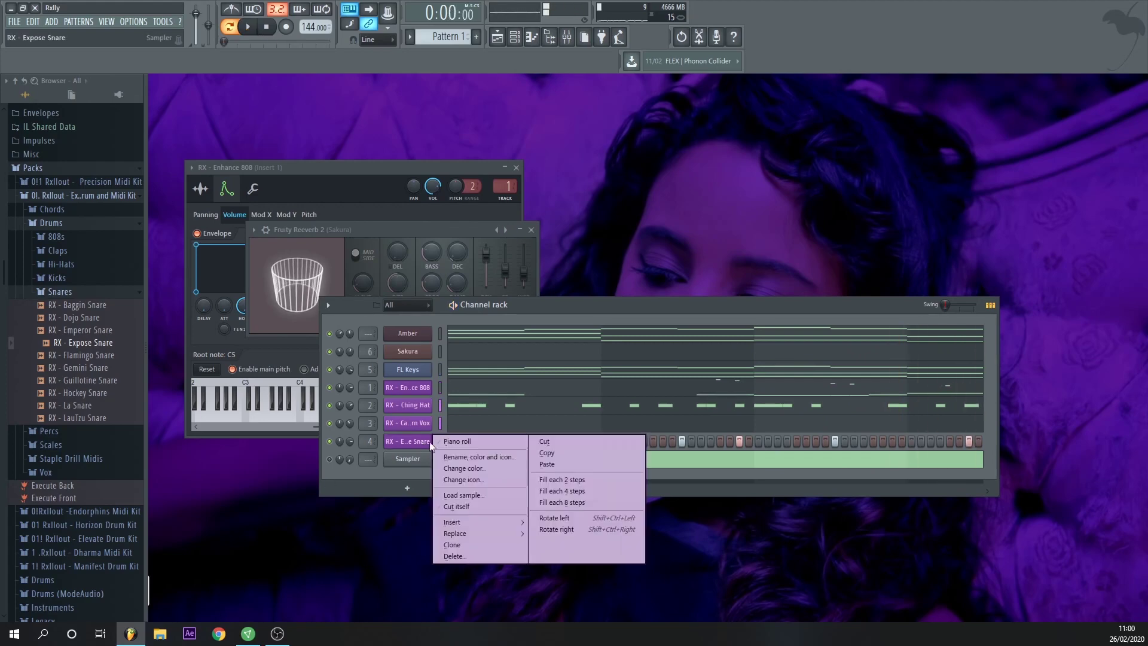
pyautogui.click(454, 439)
pyautogui.rightClick(561, 314)
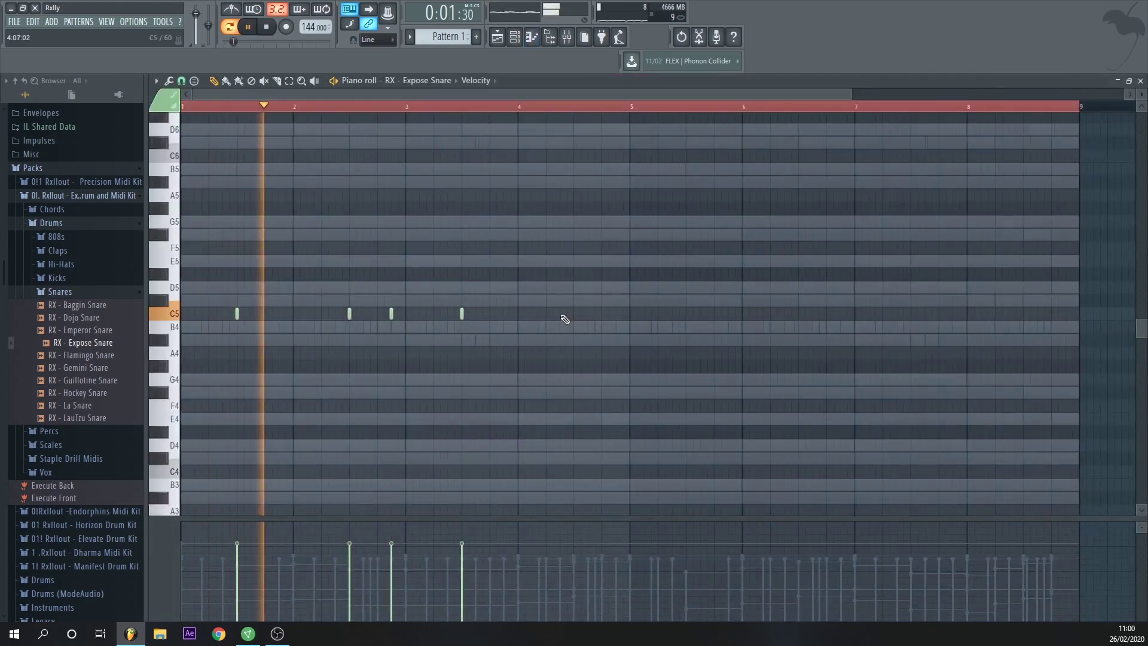
# Step: Lower all snare notes to B4, copy them into bars 5 to 8 and return to the channel rack
pyautogui.hotkey('ctrl', 'a')
pyautogui.press('Down')
pyautogui.moveTo(237, 333); pyautogui.dragTo(682, 344)
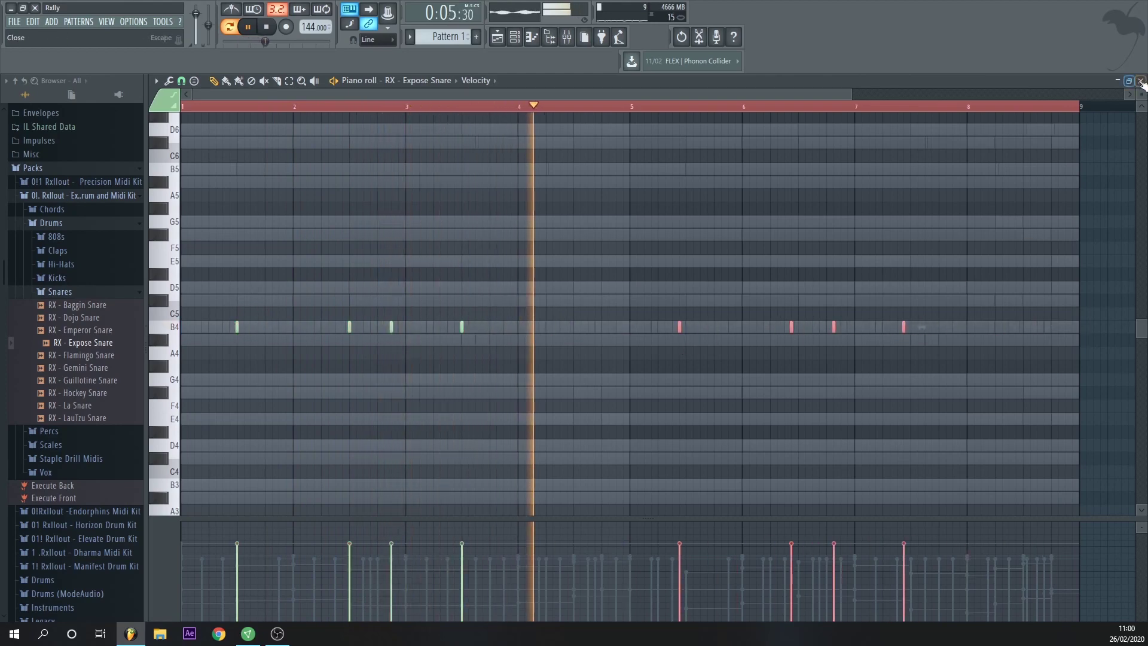
pyautogui.press('F7')
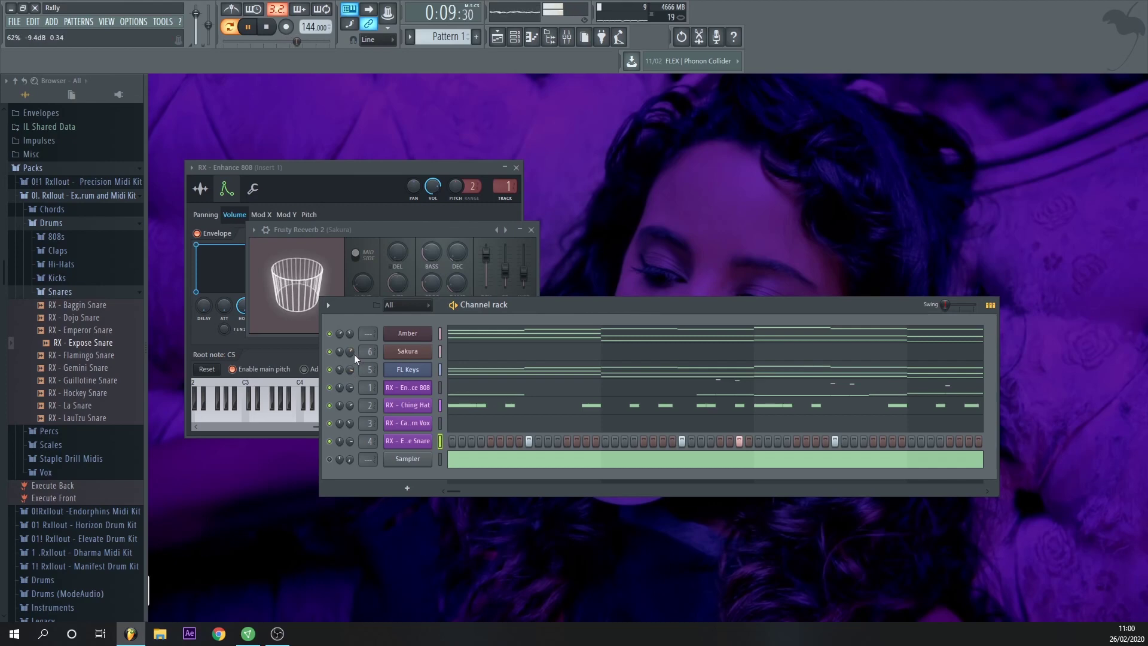
# Step: In the Expose Snare piano roll, shift the copied notes slightly later to match the timing of the first four bars, and play the pattern
pyautogui.click(428, 446)
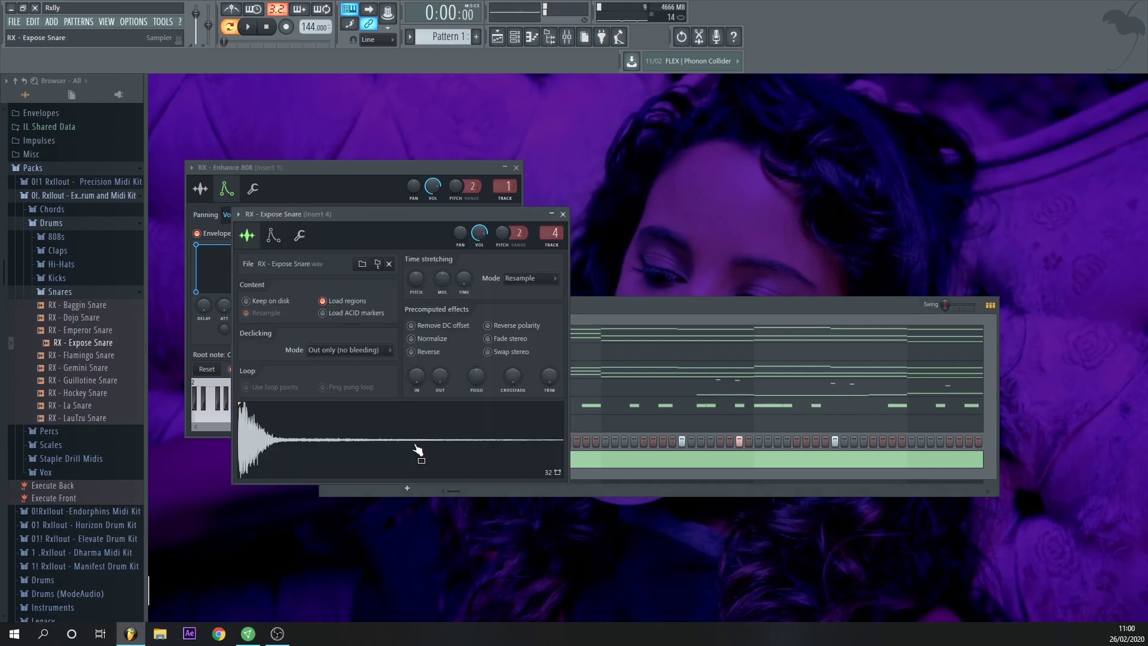
pyautogui.click(680, 435)
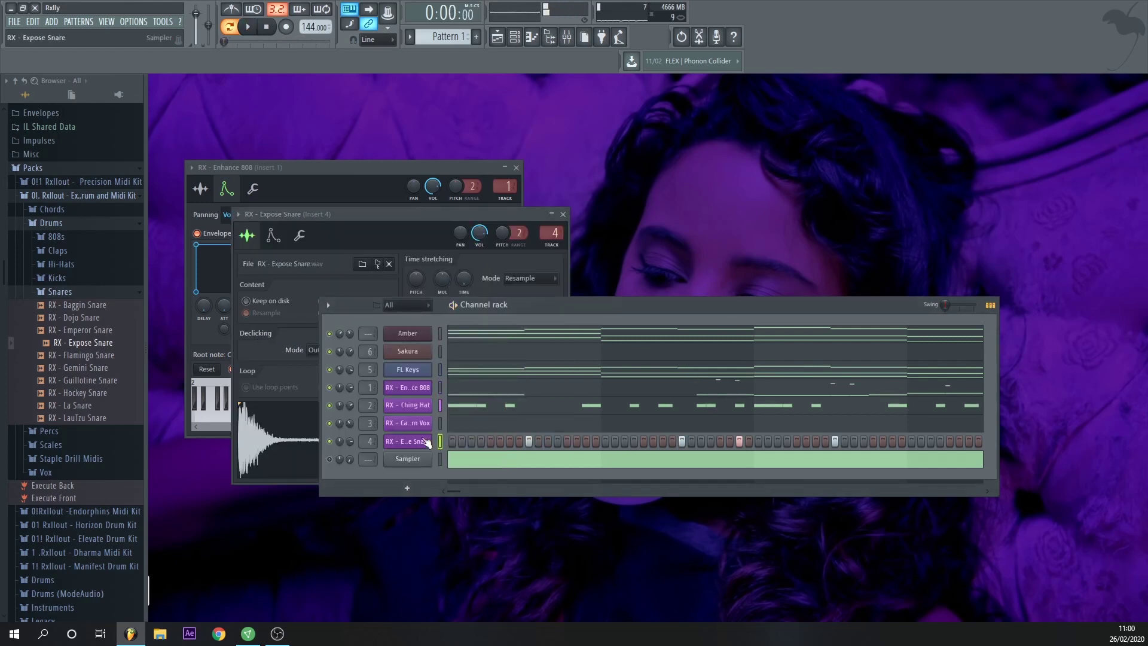
pyautogui.rightClick(426, 442)
pyautogui.click(444, 440)
pyautogui.moveTo(1012, 345); pyautogui.dragTo(668, 283)
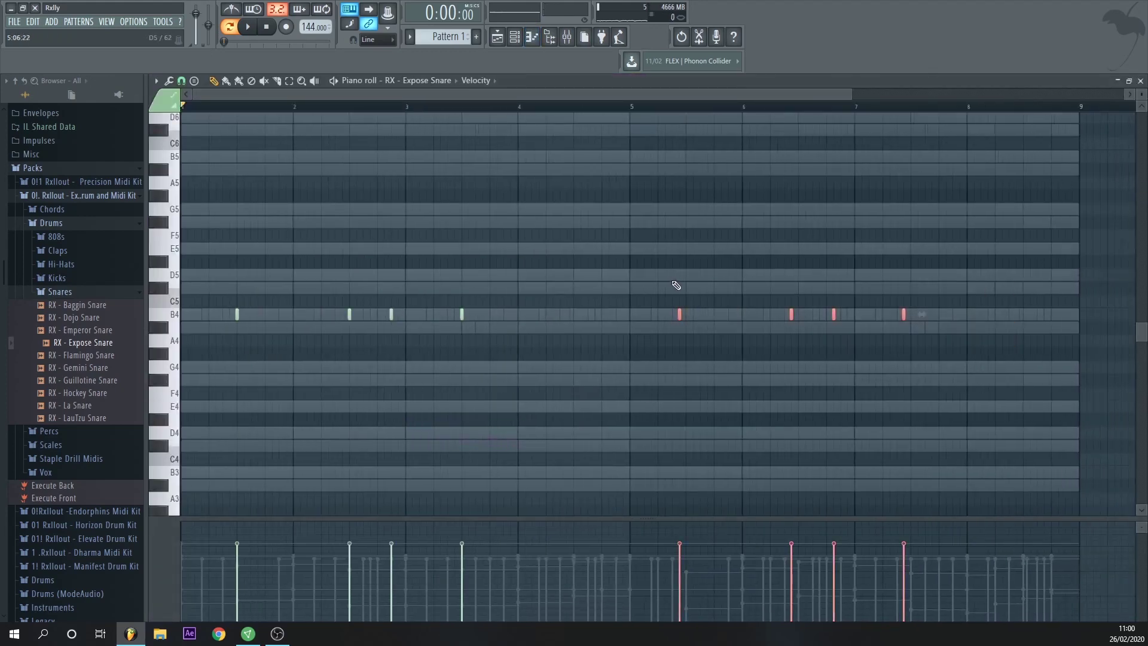
pyautogui.hotkey('ctrl', 'a')
pyautogui.moveTo(237, 314); pyautogui.dragTo(686, 326)
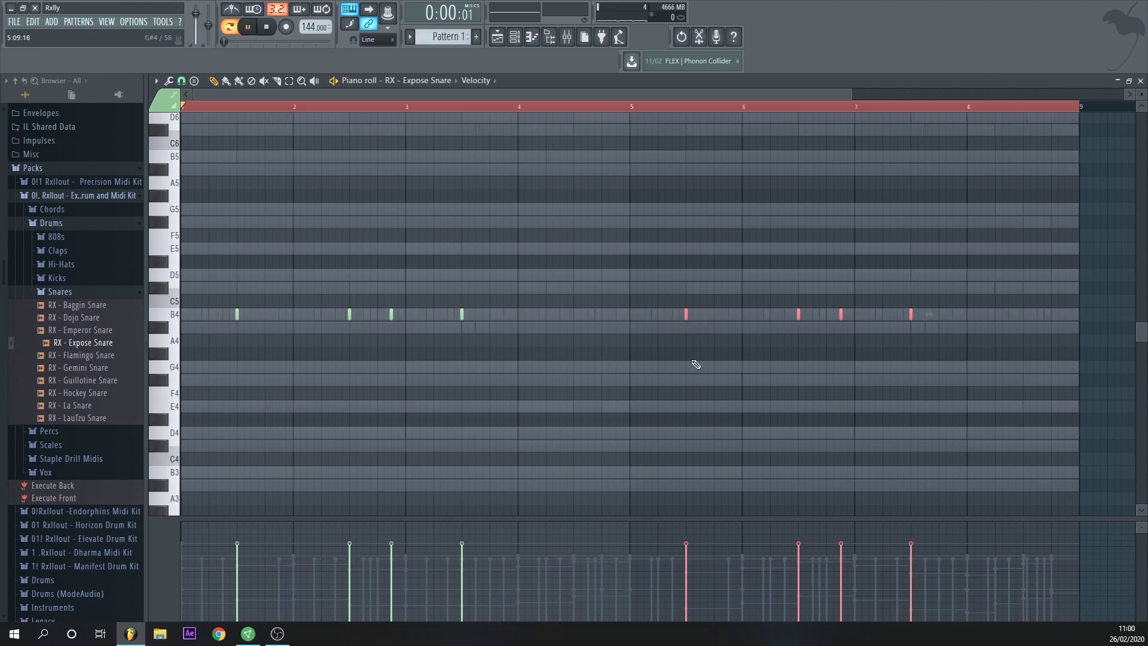
pyautogui.press('space')
pyautogui.scroll(-2, 712, 419)
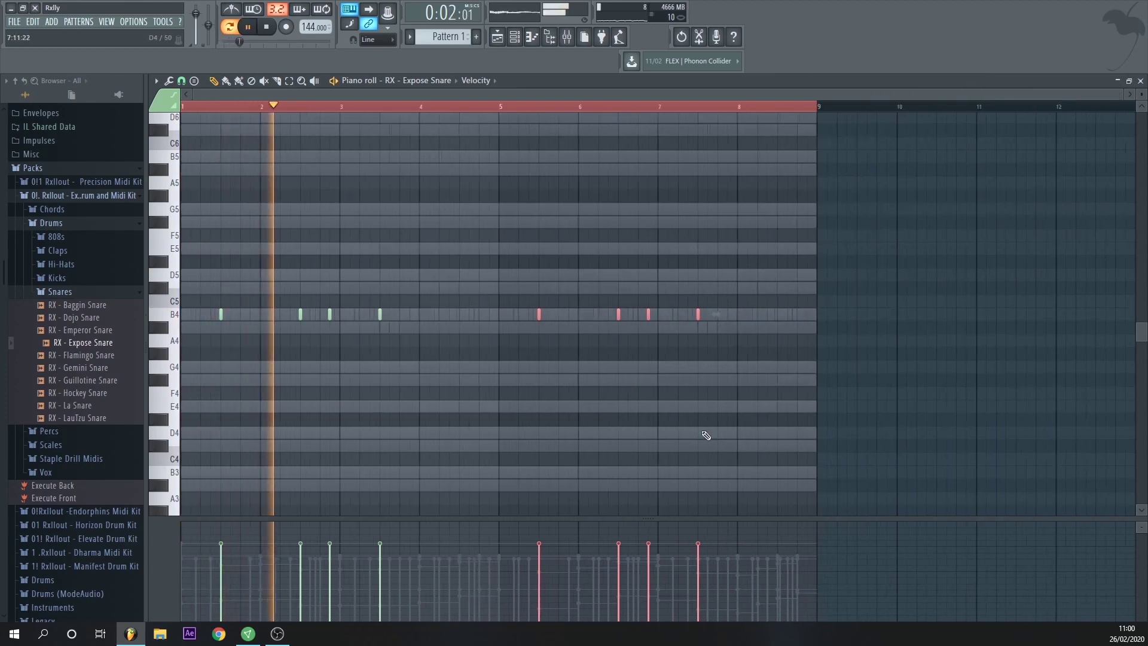
pyautogui.click(1141, 81)
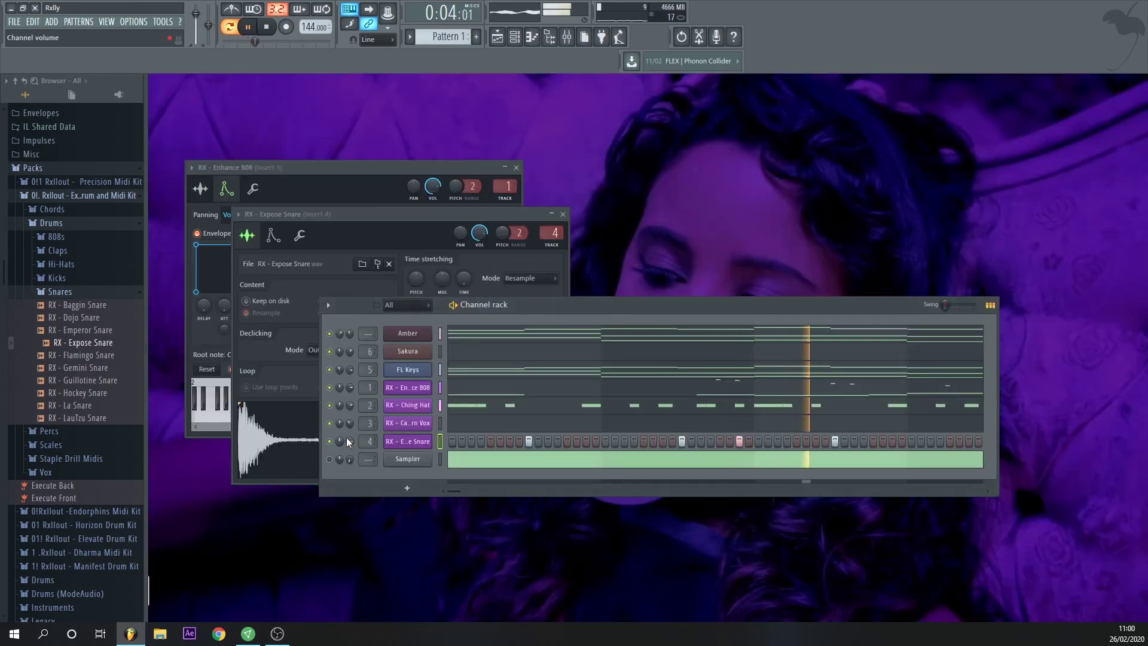
# Step: Add RX - R-Ender Perc from the kit's Percs folder as a new channel below Sampler
pyautogui.click(71, 458)
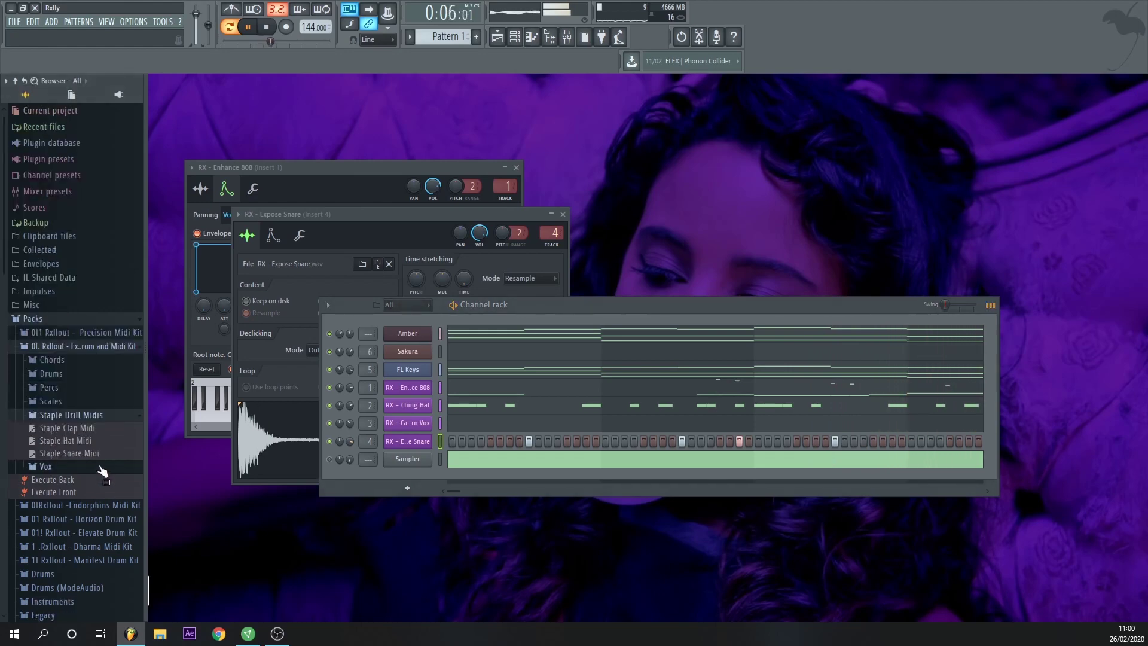
pyautogui.click(49, 387)
pyautogui.click(90, 413)
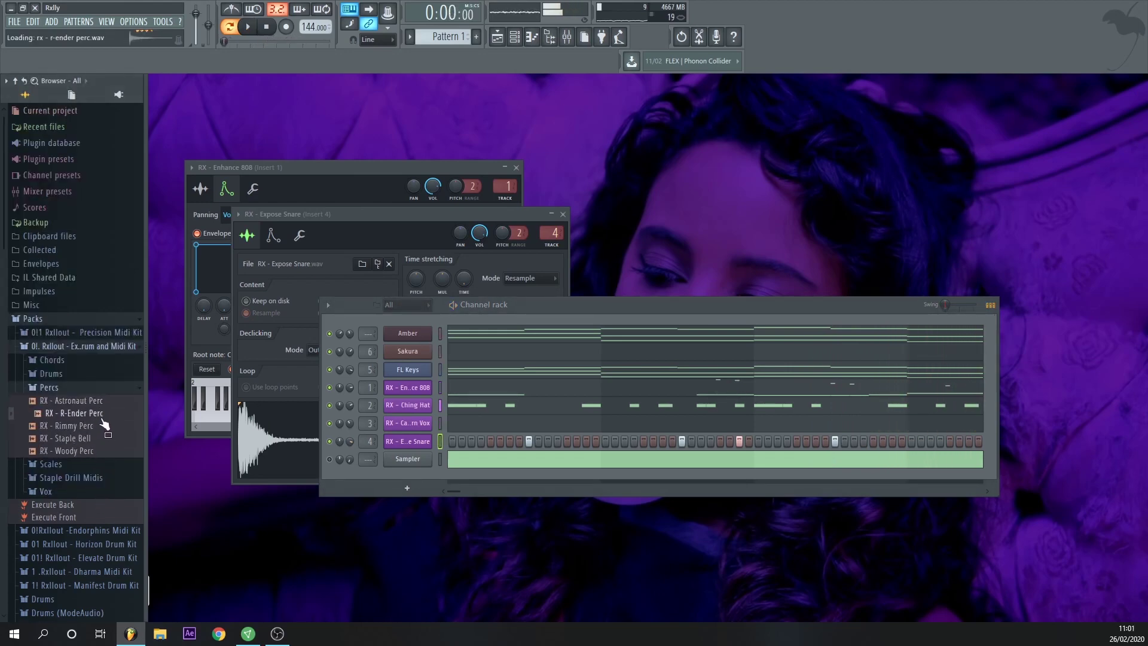
pyautogui.moveTo(442, 478); pyautogui.dragTo(482, 480)
# Step: Place an R-Ender Perc hit on step 5 of bar 1 while the pattern plays
pyautogui.press('space')
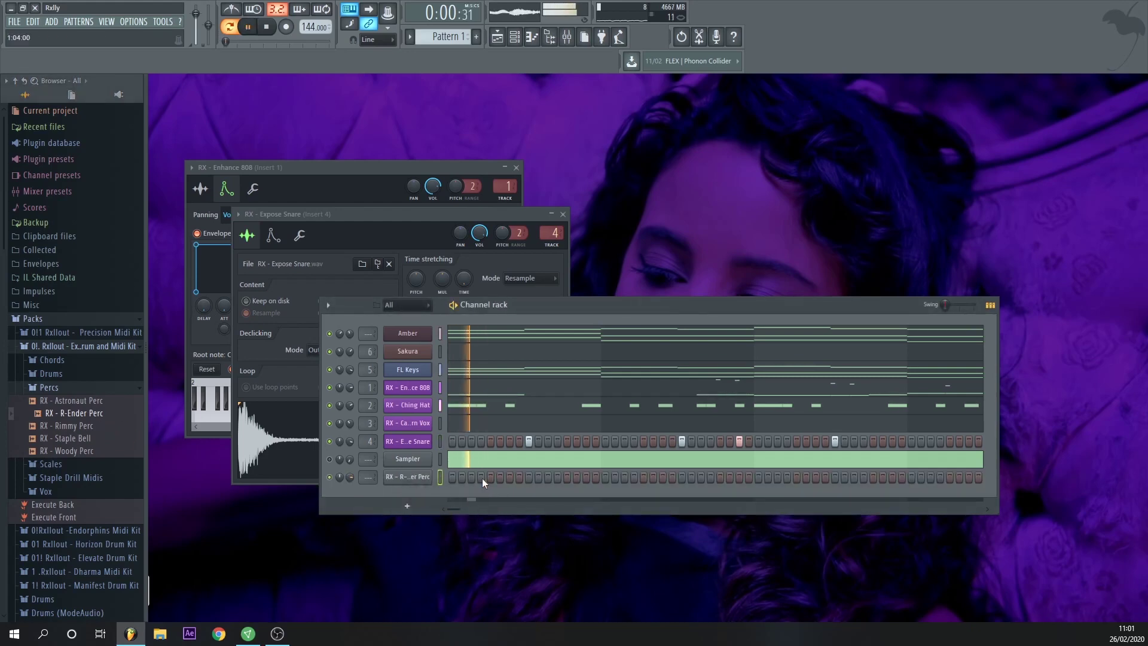
pyautogui.click(509, 476)
pyautogui.click(510, 477)
pyautogui.click(488, 477)
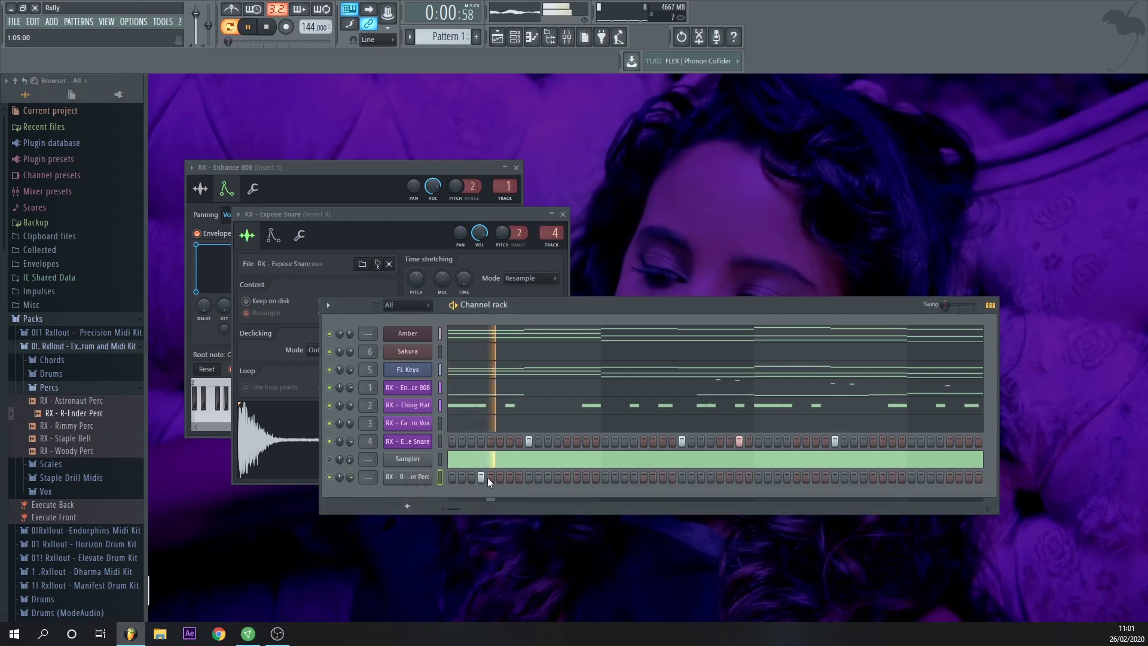
pyautogui.press('space')
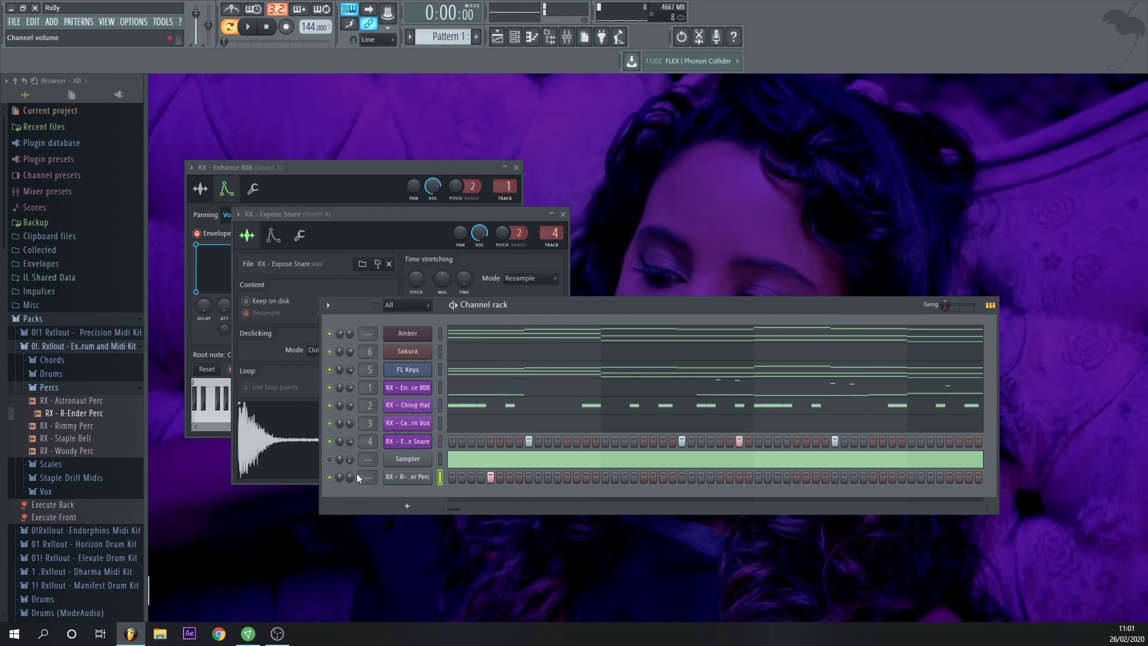
# Step: In the R-Ender Perc piano roll, add a B4 note in bar 5 and move it to about step 5 of that bar
pyautogui.rightClick(429, 477)
pyautogui.click(515, 482)
pyautogui.press('space')
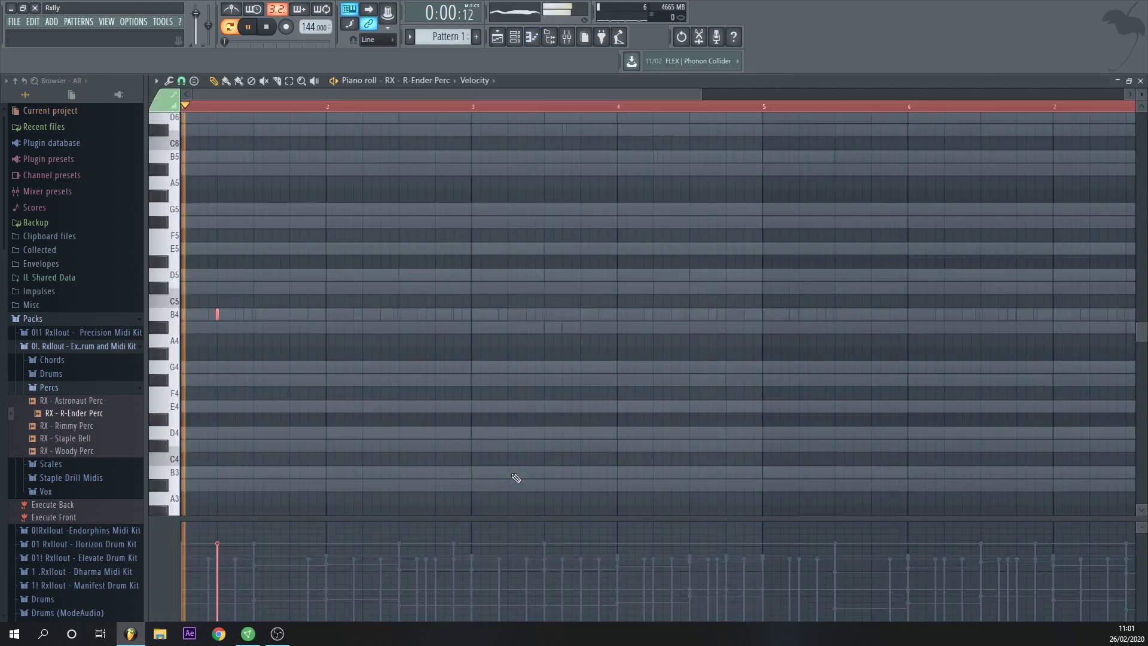
pyautogui.click(880, 314)
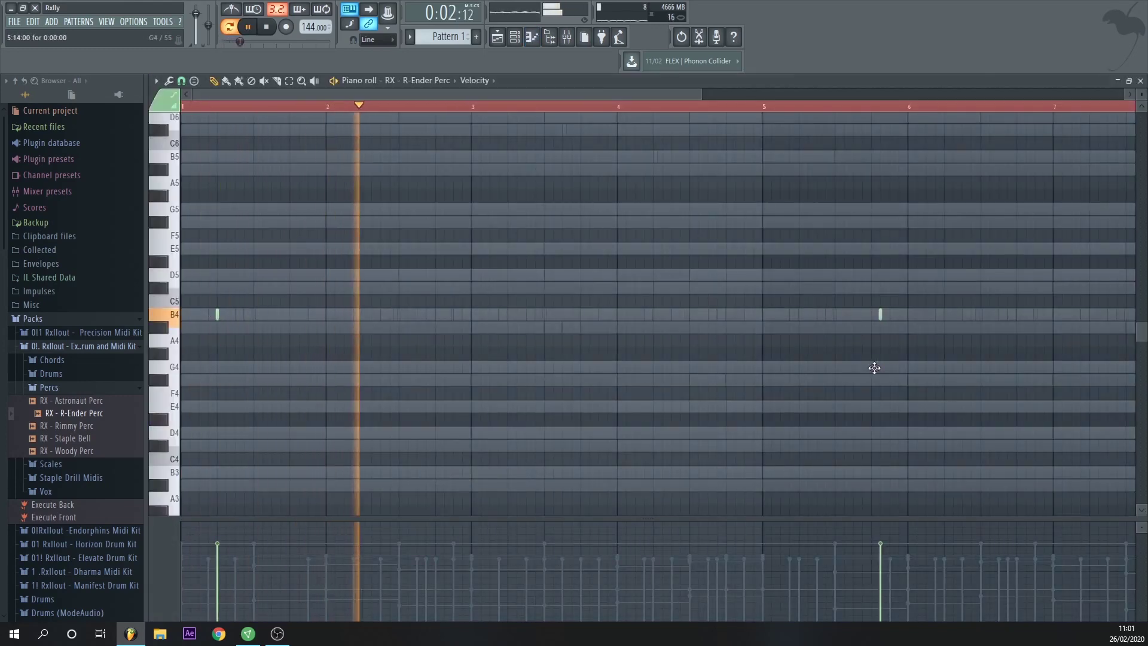
pyautogui.moveTo(875, 368); pyautogui.dragTo(869, 371)
pyautogui.scroll(-2, 868, 370)
pyautogui.moveTo(674, 315); pyautogui.dragTo(619, 317)
pyautogui.click(1140, 81)
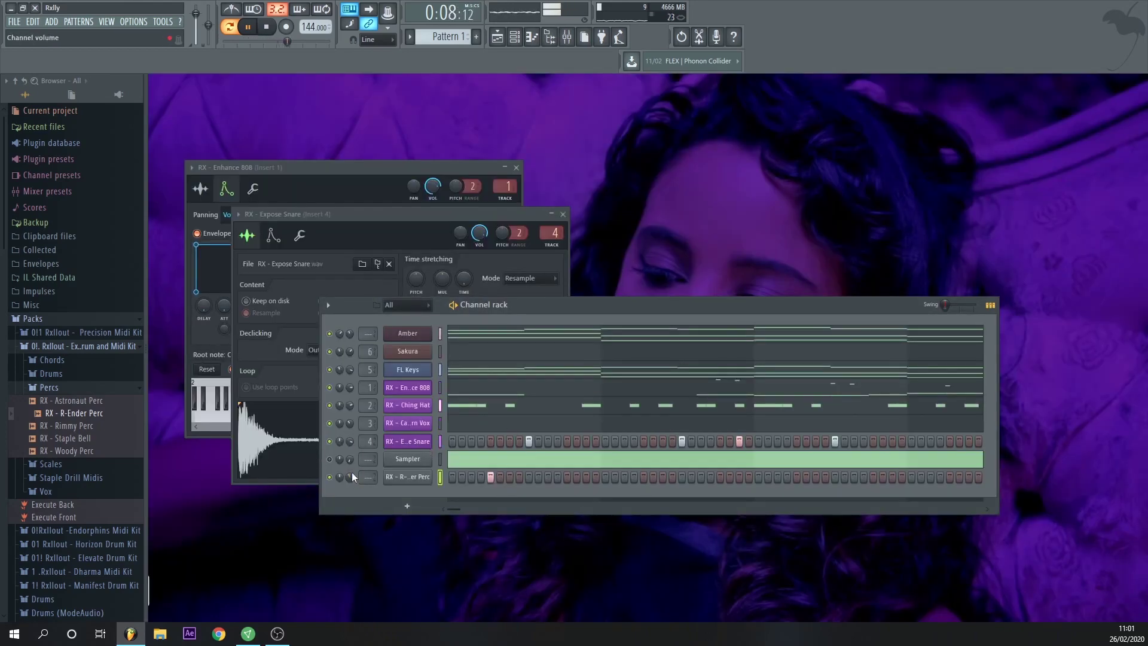
# Step: Add RX - Example Kick from the kit's Kicks folder as a new channel between Sakura and FL Keys
pyautogui.scroll(-4, 71, 473)
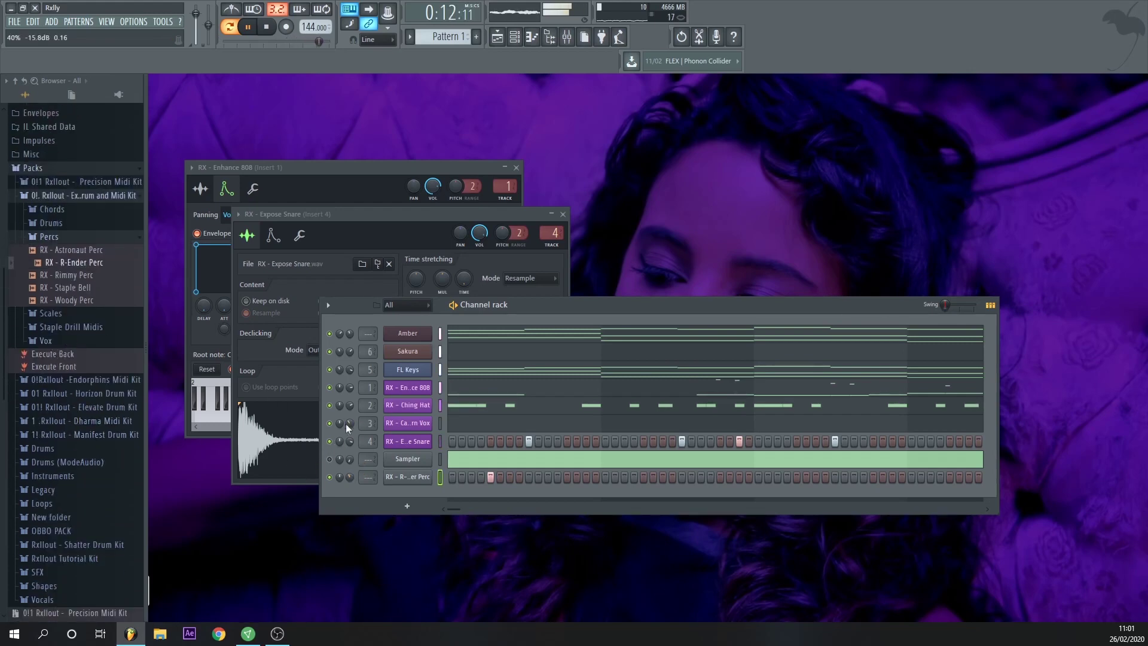
pyautogui.scroll(2, 96, 383)
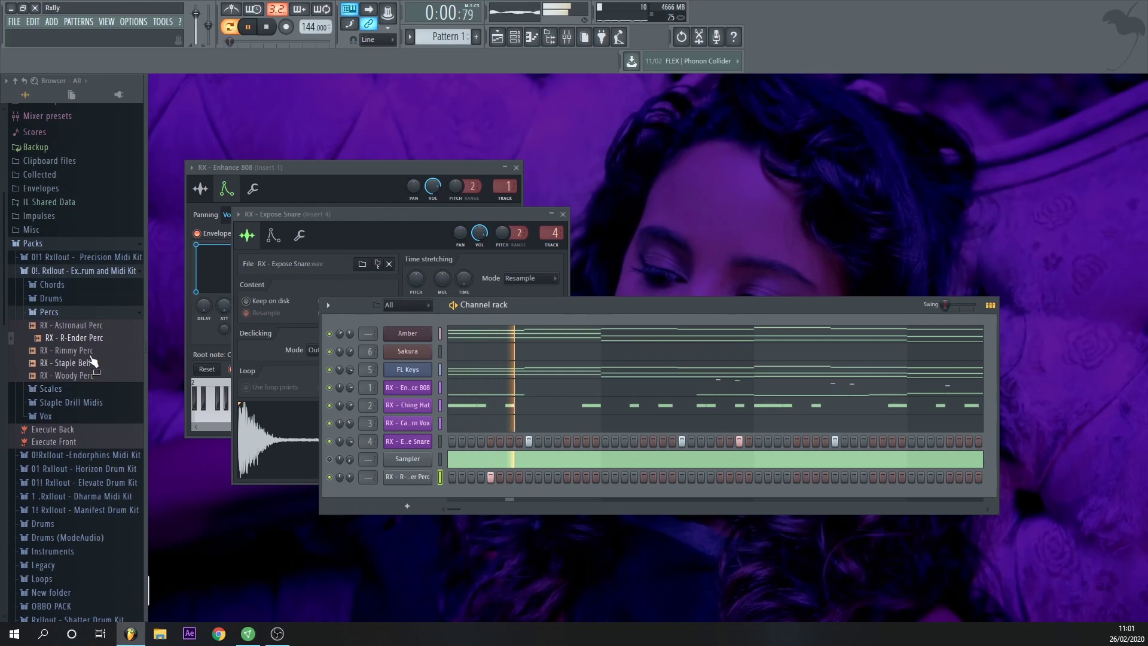
pyautogui.click(74, 296)
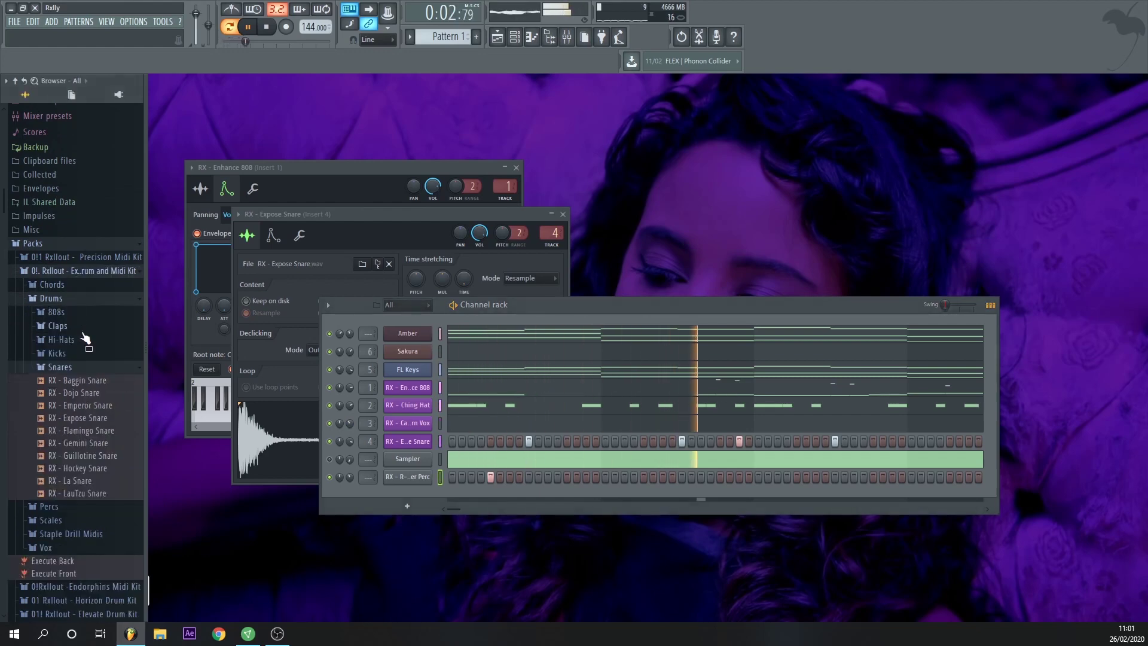
pyautogui.click(72, 353)
pyautogui.moveTo(98, 381); pyautogui.dragTo(417, 366)
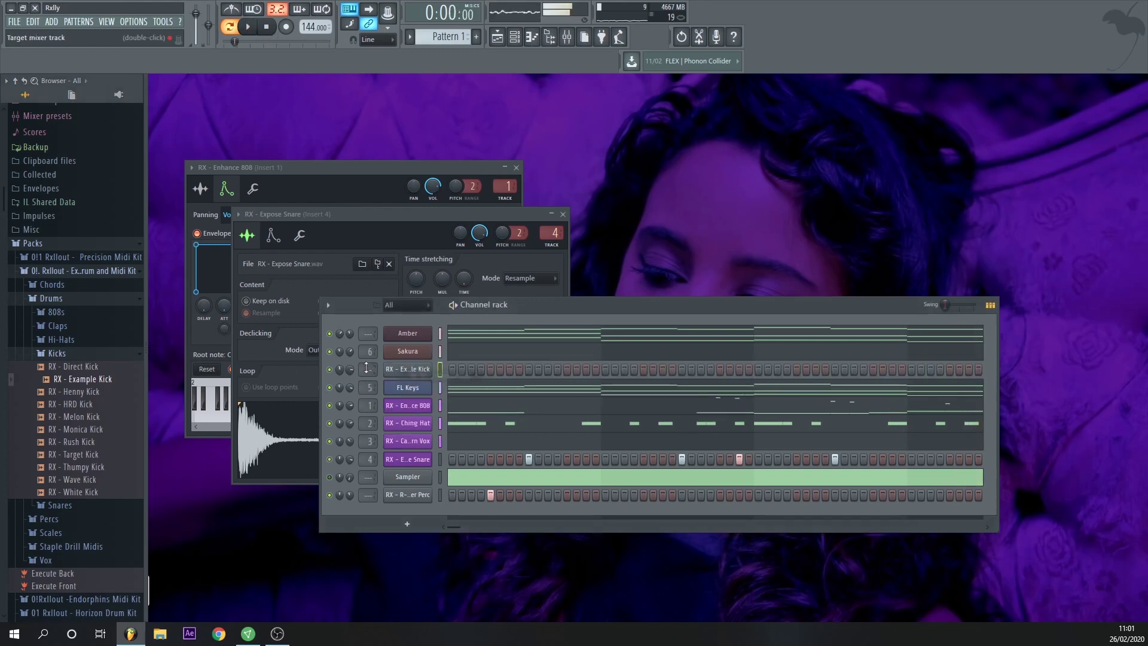
# Step: In the Example Kick piano roll, place B4 notes at the start of bar 1, step 15 of bar 2, and steps 11 and 14 of bar 4
pyautogui.press('space')
pyautogui.rightClick(421, 371)
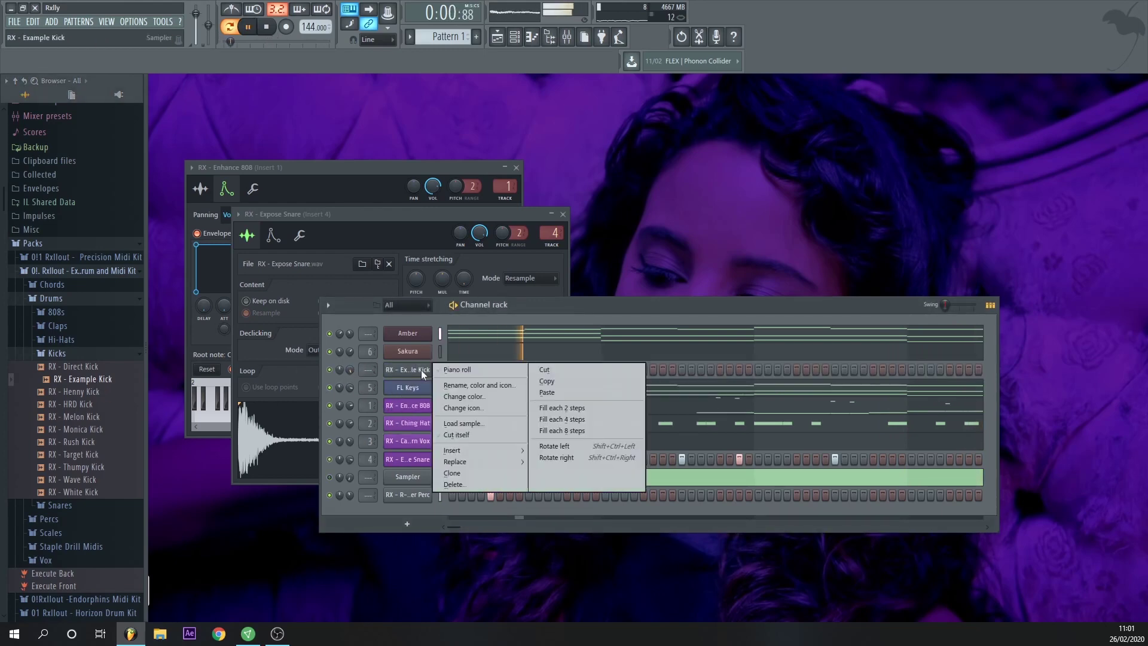
pyautogui.click(447, 370)
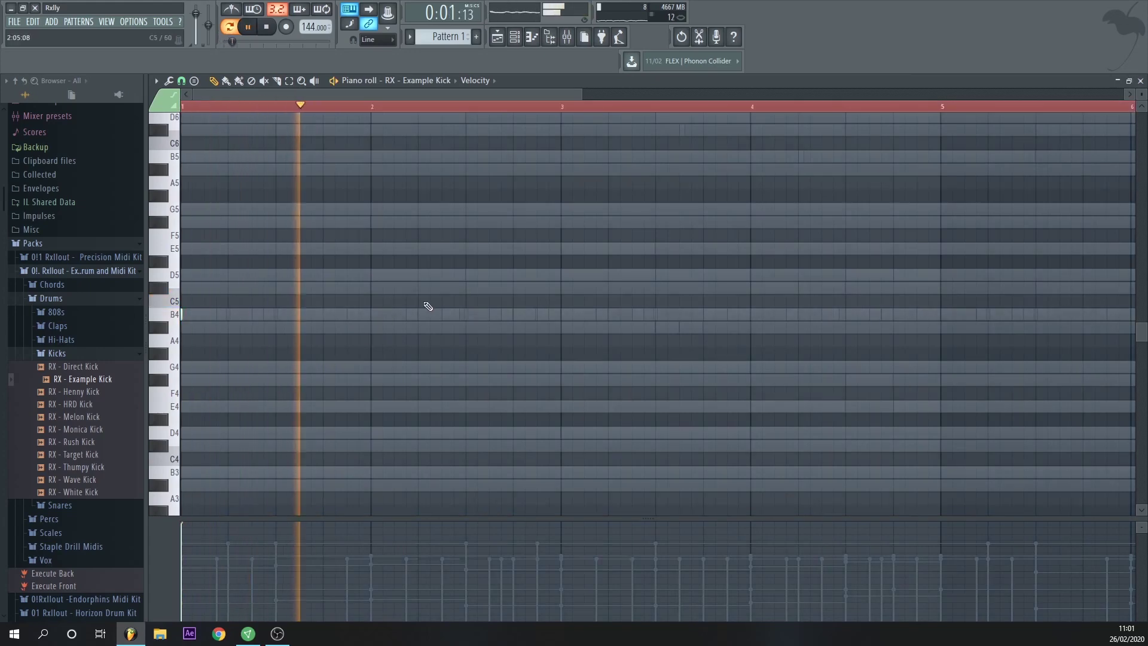
pyautogui.click(537, 315)
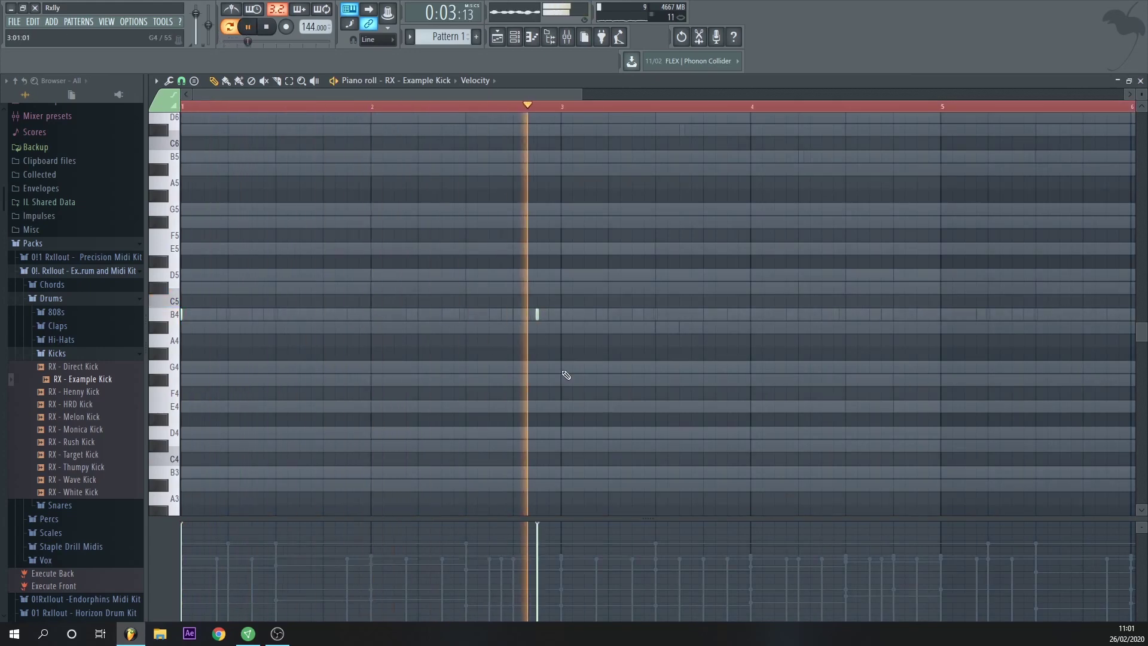
pyautogui.scroll(-2, 731, 323)
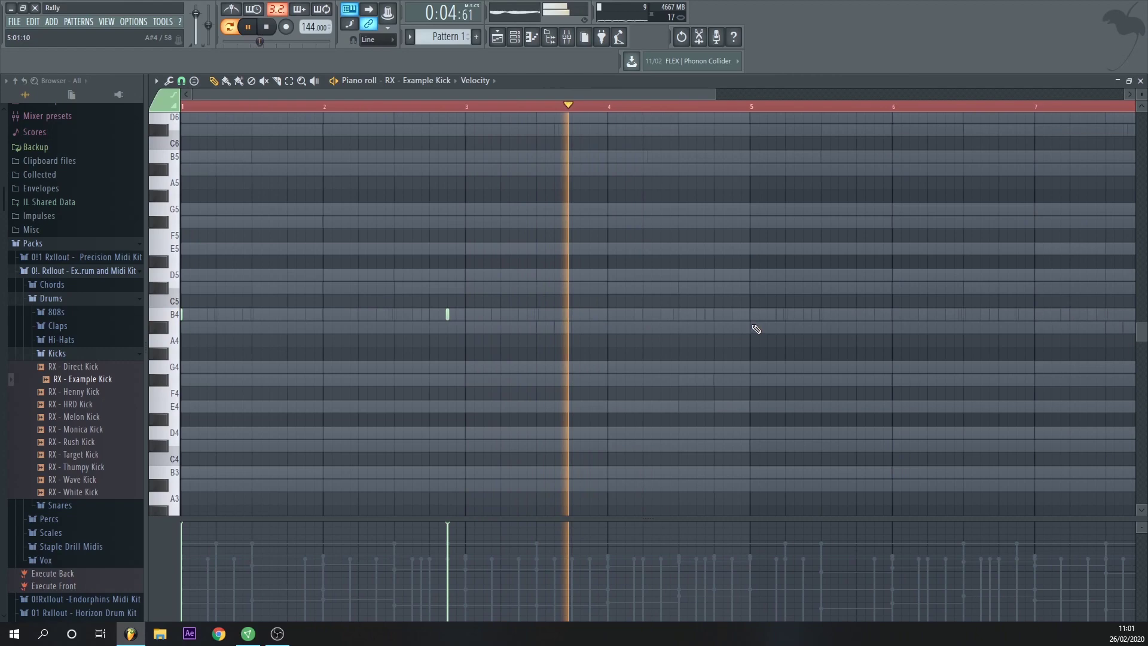
pyautogui.click(685, 314)
pyautogui.click(720, 315)
pyautogui.moveTo(684, 314); pyautogui.dragTo(693, 315)
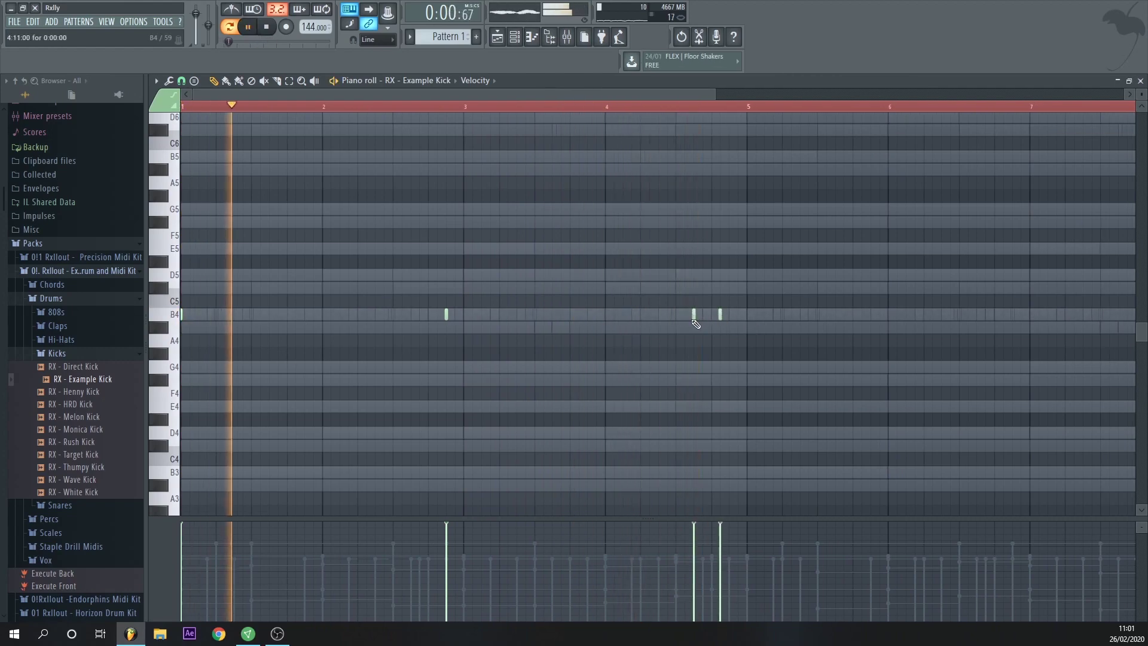
pyautogui.click(1140, 81)
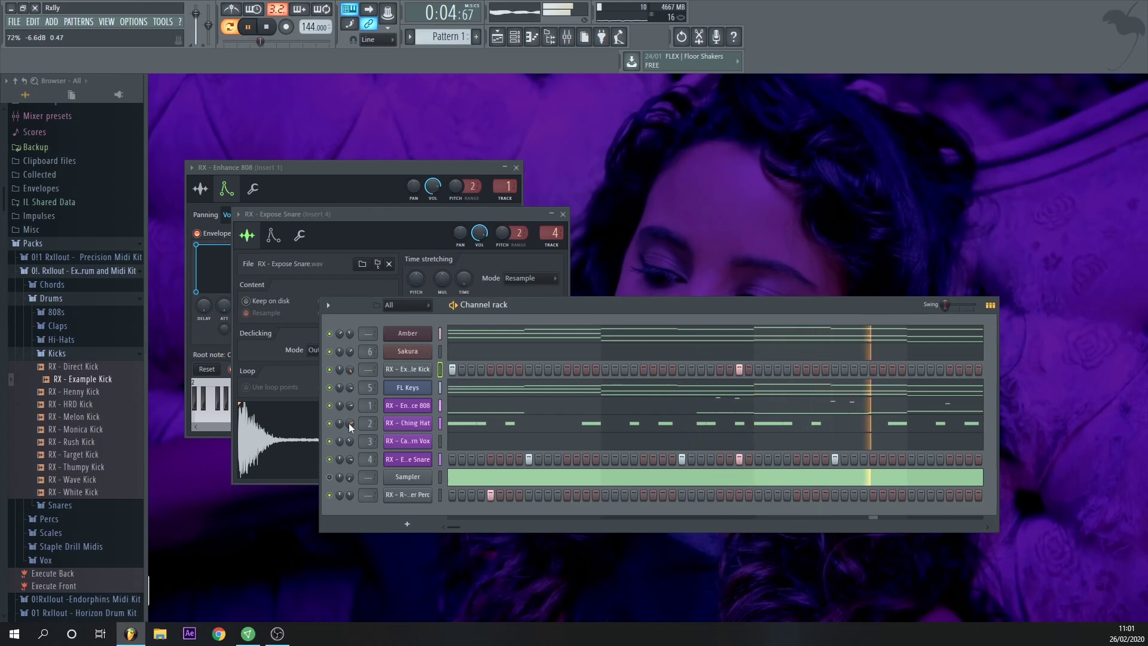
# Step: Set the Ching Hat channel's volume to 76%
pyautogui.moveTo(349, 423)
pyautogui.mouseDown()
pyautogui.moveTo(351, 448)
pyautogui.moveTo(352, 431)
pyautogui.mouseUp()
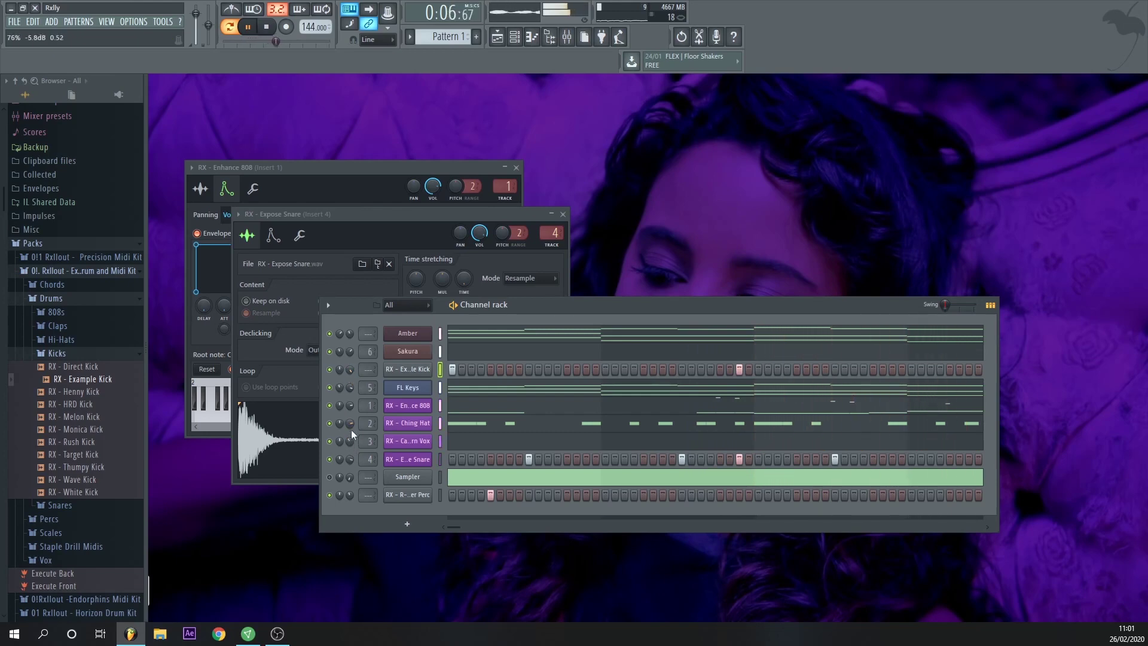
# Step: Delete the two B4 notes in bar 4 of the Example Kick piano roll
pyautogui.click(430, 366)
pyautogui.click(584, 307)
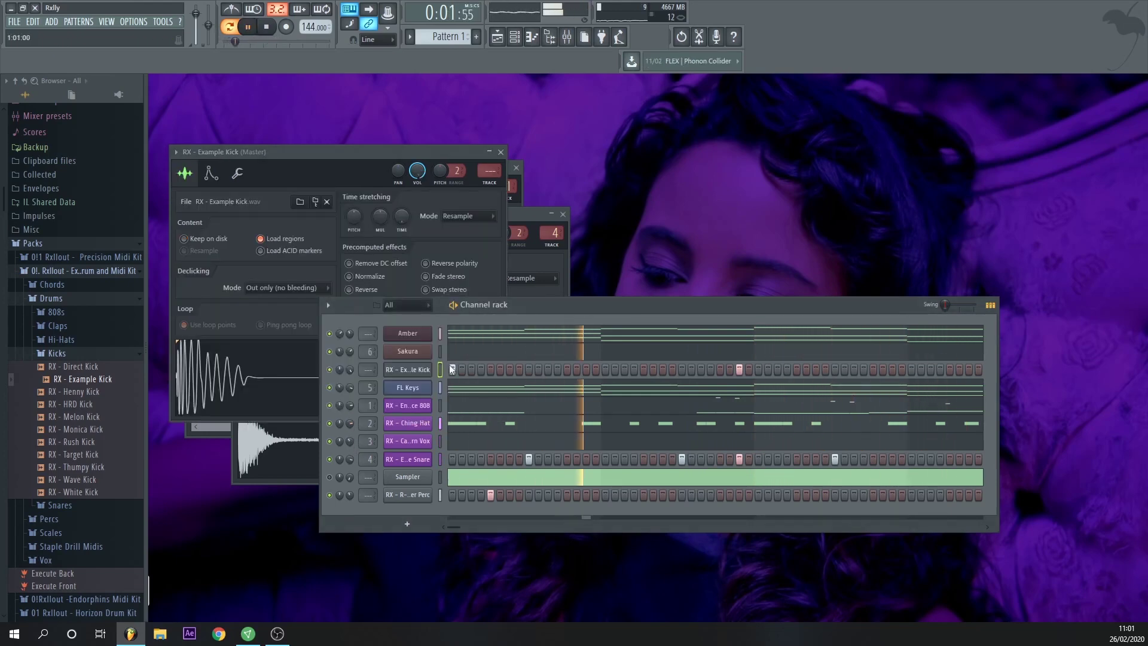
pyautogui.rightClick(430, 366)
pyautogui.click(454, 371)
pyautogui.rightClick(588, 313)
pyautogui.rightClick(609, 314)
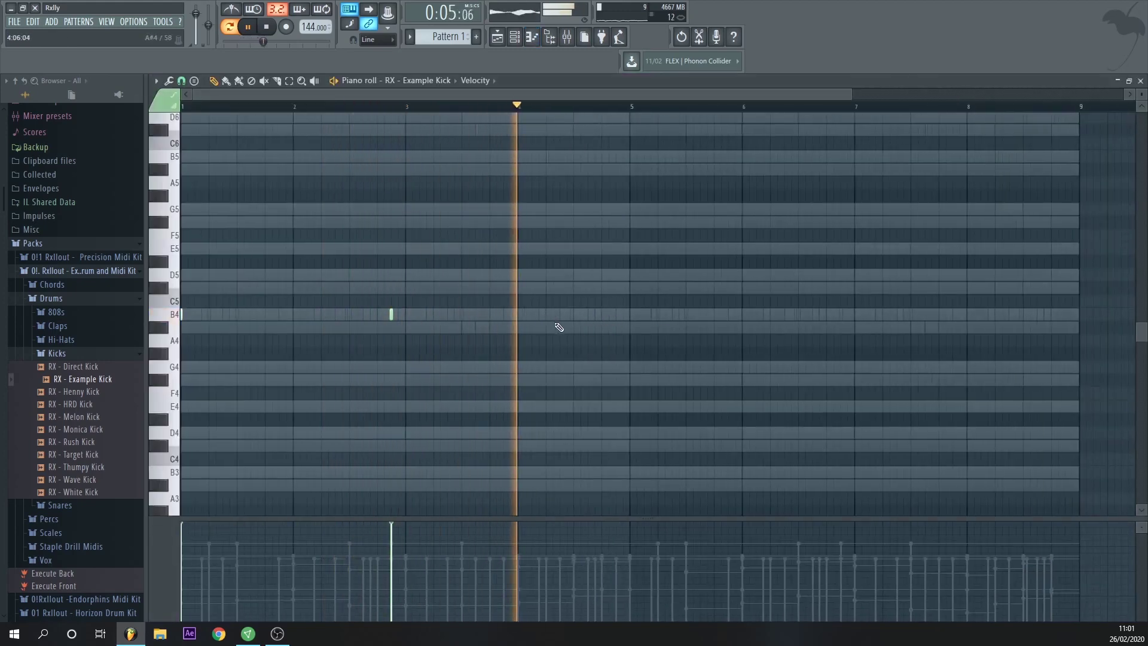
# Step: Place a B4 kick note at step 15 of bar 4 and duplicate the four-bar kick pattern into bars 5 to 8
pyautogui.click(617, 314)
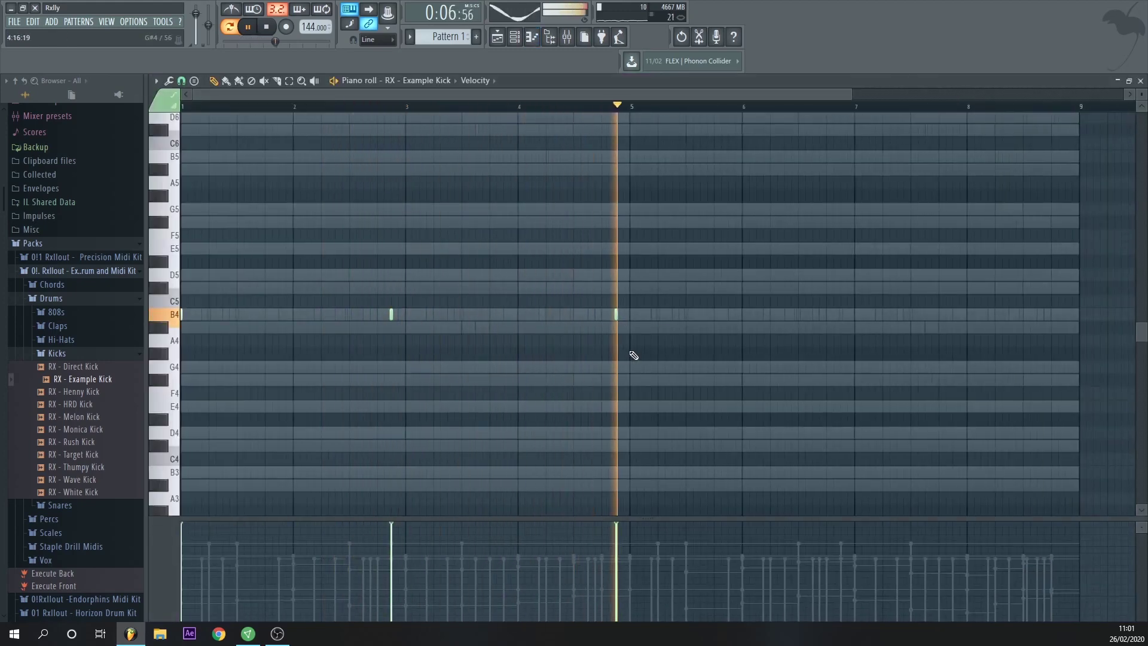
pyautogui.click(630, 315)
pyautogui.scroll(-2, 443, 346)
pyautogui.rightClick(526, 317)
pyautogui.hotkey('ctrl', 'a')
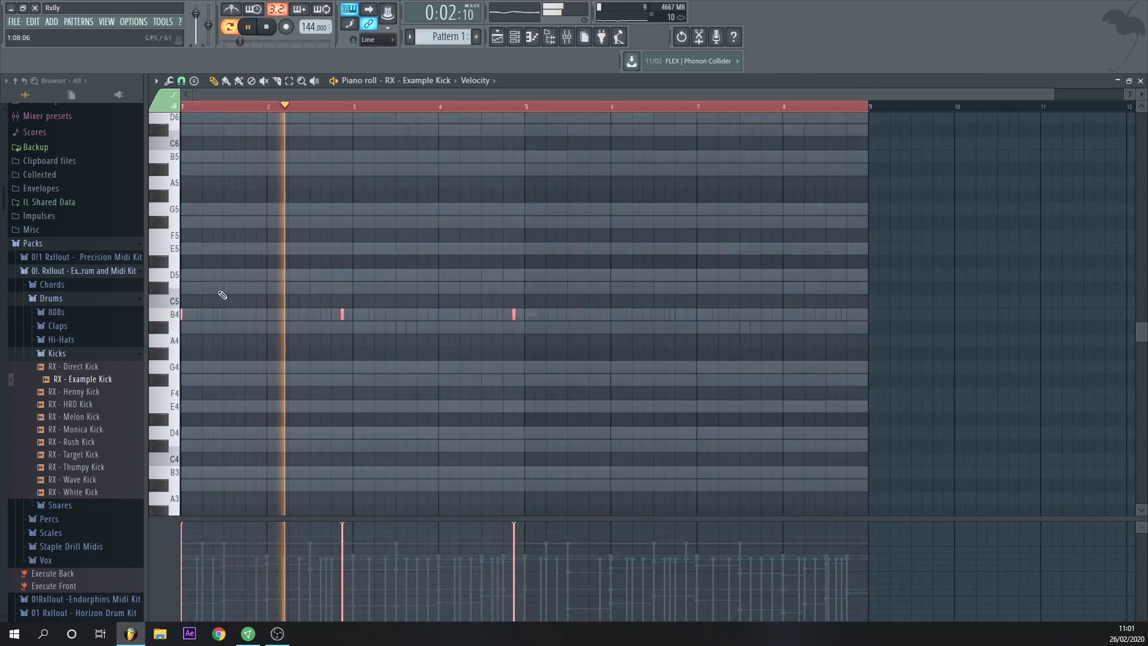
pyautogui.moveTo(181, 315); pyautogui.dragTo(527, 334)
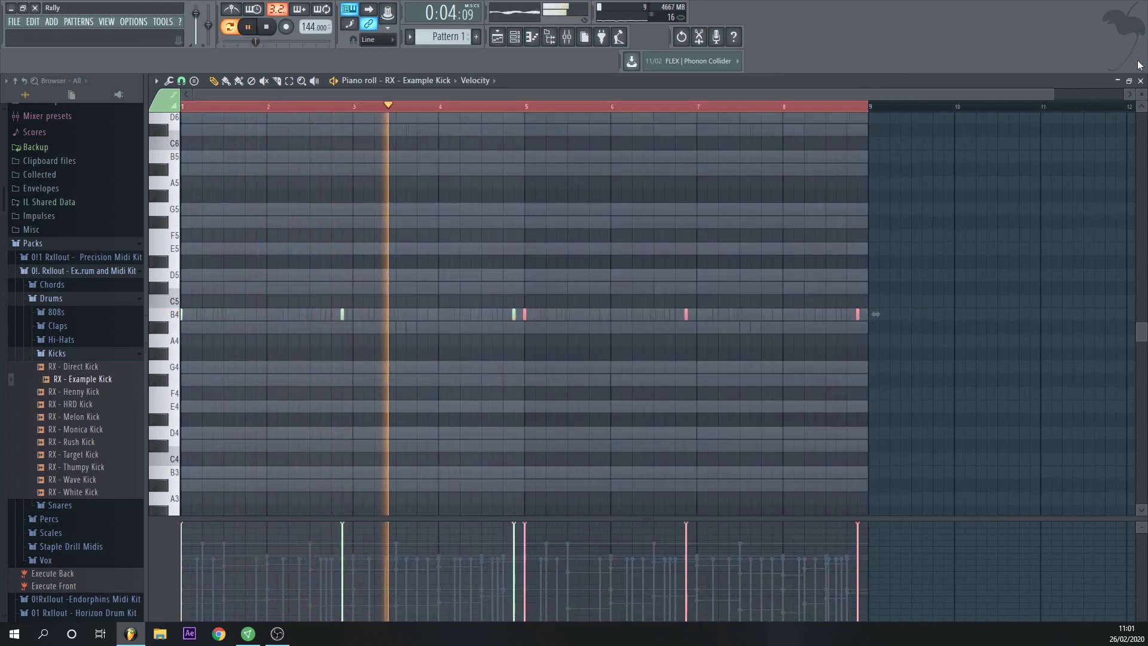
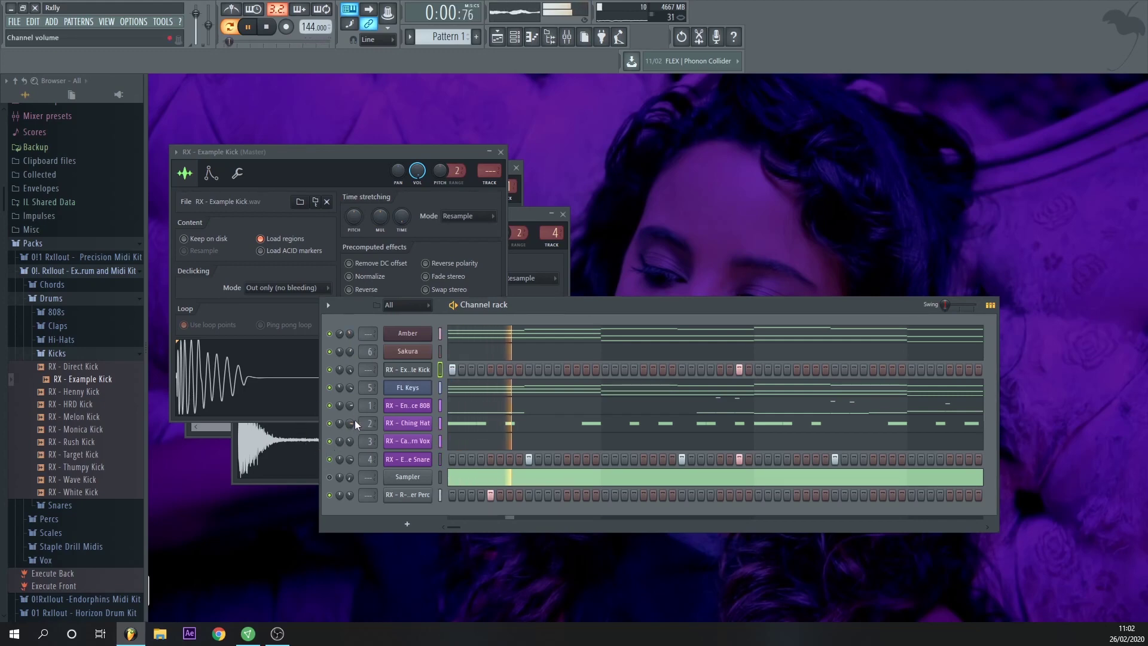
# Step: Add RX - Corsair Clap from the kit's Claps folder as a channel above Expose Snare, with a hit on step 9
pyautogui.scroll(-3, 68, 462)
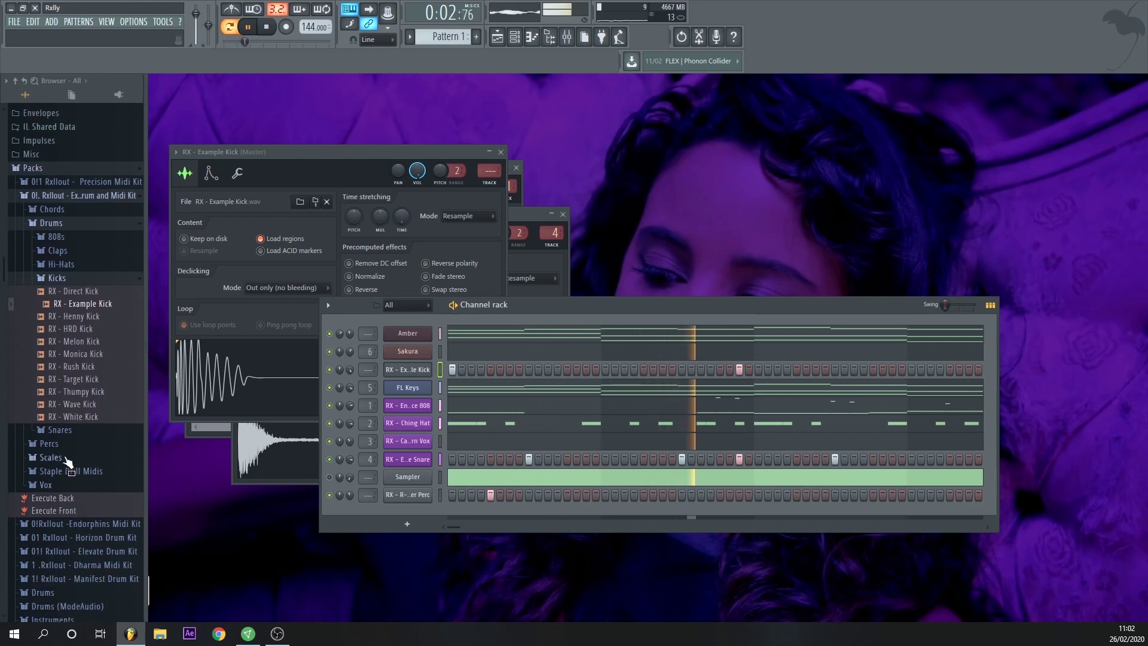
pyautogui.click(82, 251)
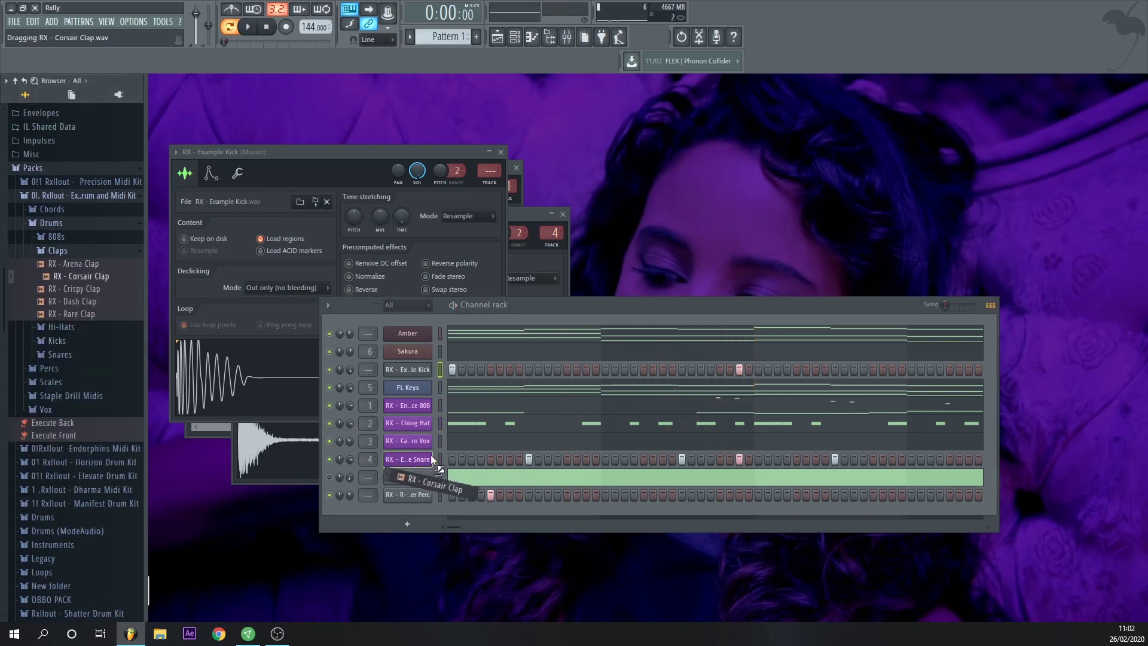
pyautogui.moveTo(422, 453); pyautogui.dragTo(422, 454)
pyautogui.press('space')
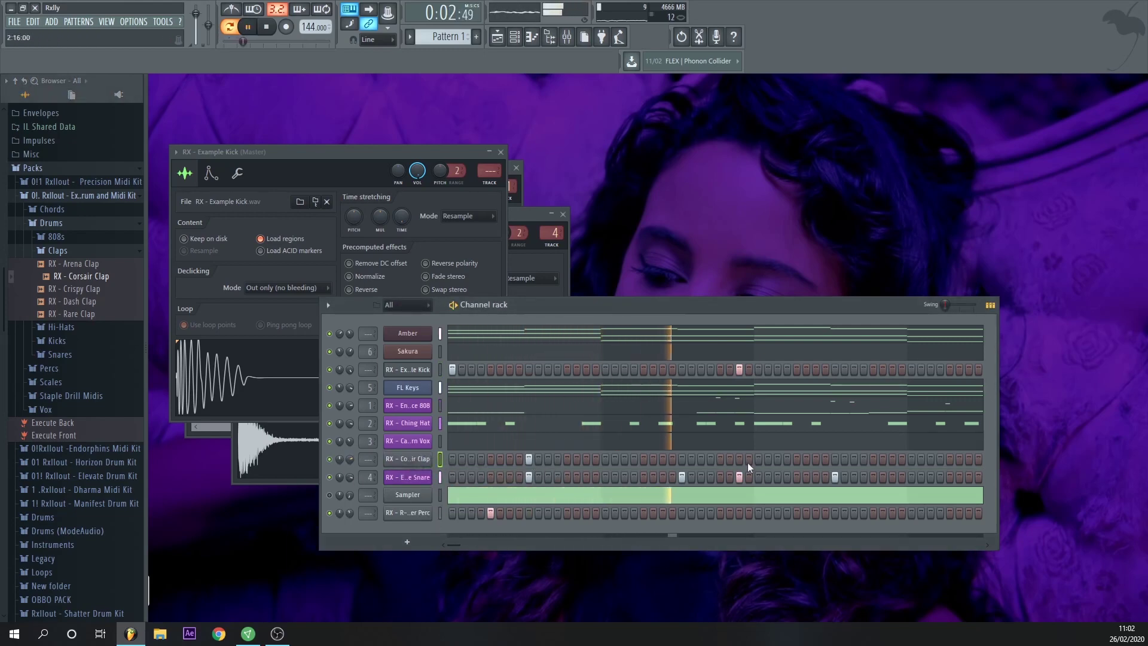
# Step: In the Corsair Clap piano roll, repeat the B4 clap at step 9 of bars 3, 5 and 7
pyautogui.rightClick(428, 459)
pyautogui.click(449, 461)
pyautogui.press('space')
pyautogui.hotkey('ctrl', 'a')
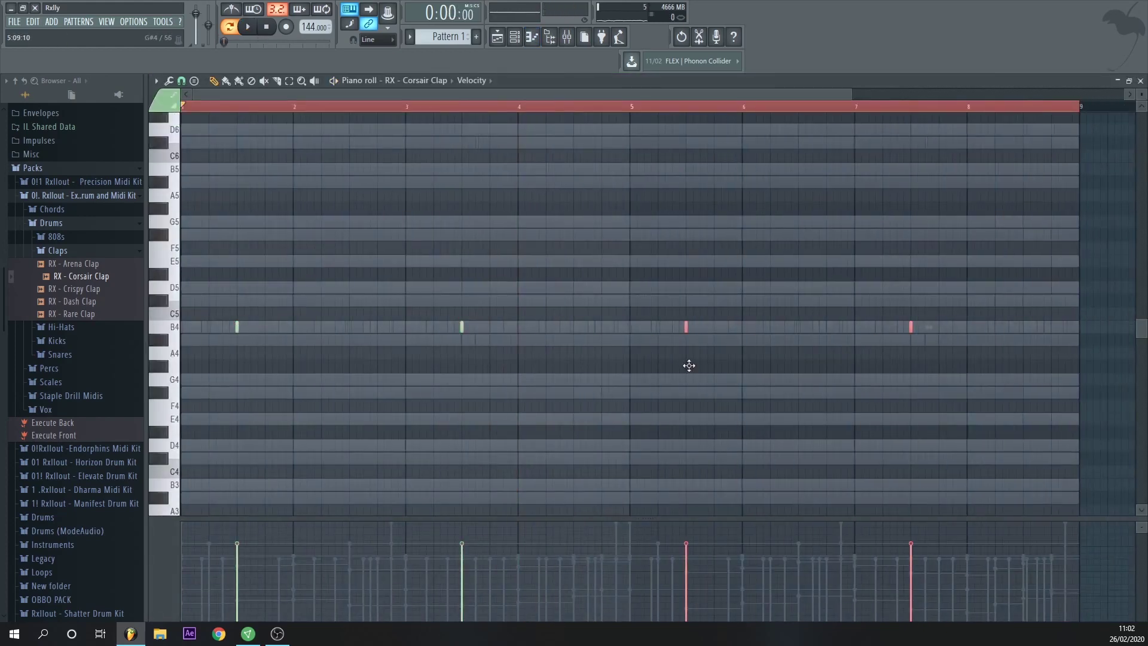
pyautogui.press('space')
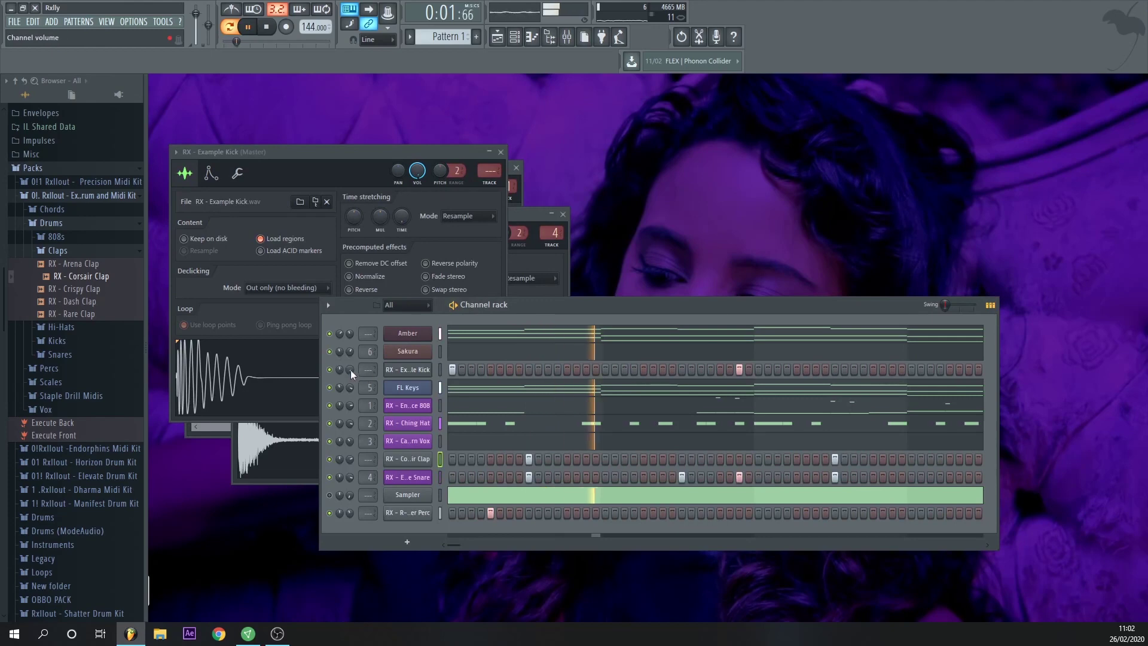
# Step: Add RX - Baby Vox from the kit's Vox folder as a new channel between Example Kick and FL Keys
pyautogui.click(46, 409)
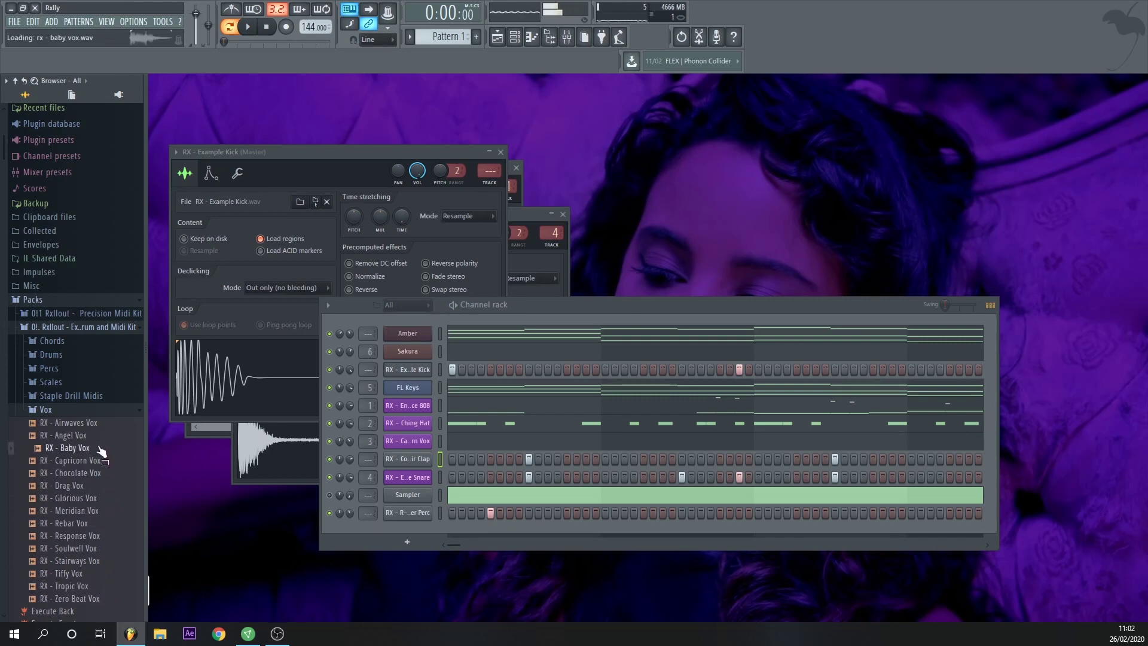
pyautogui.moveTo(417, 389); pyautogui.dragTo(426, 383)
pyautogui.press('space')
# Step: In the Baby Vox piano roll, place a B5 note at the start of bar 3
pyautogui.rightClick(429, 384)
pyautogui.click(448, 390)
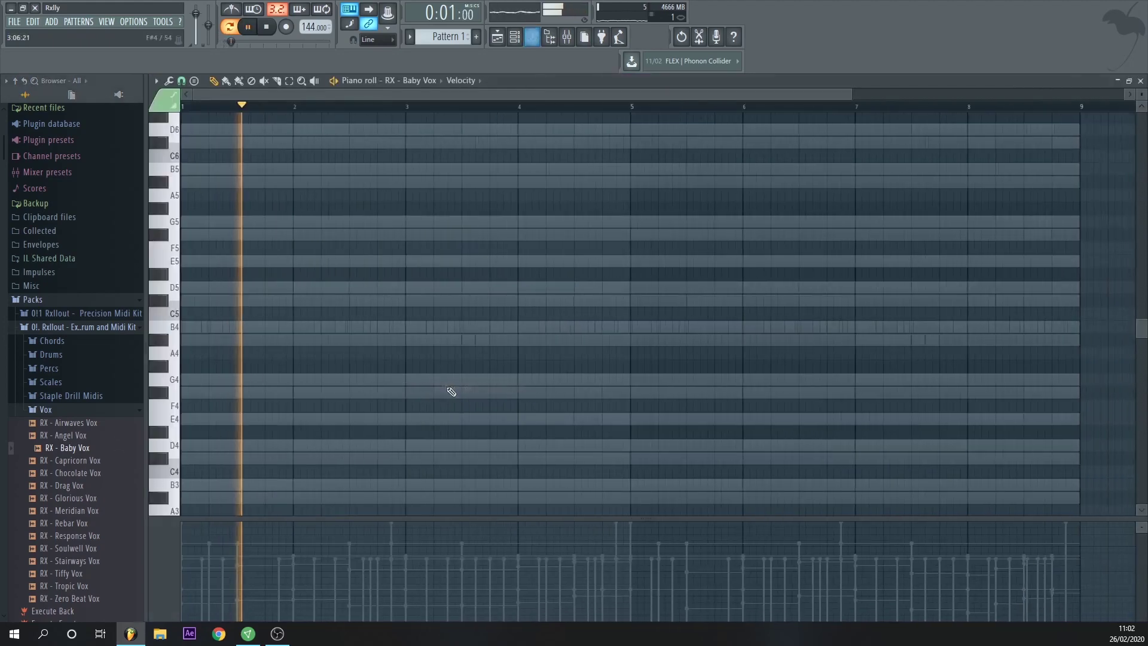
pyautogui.scroll(3, 410, 219)
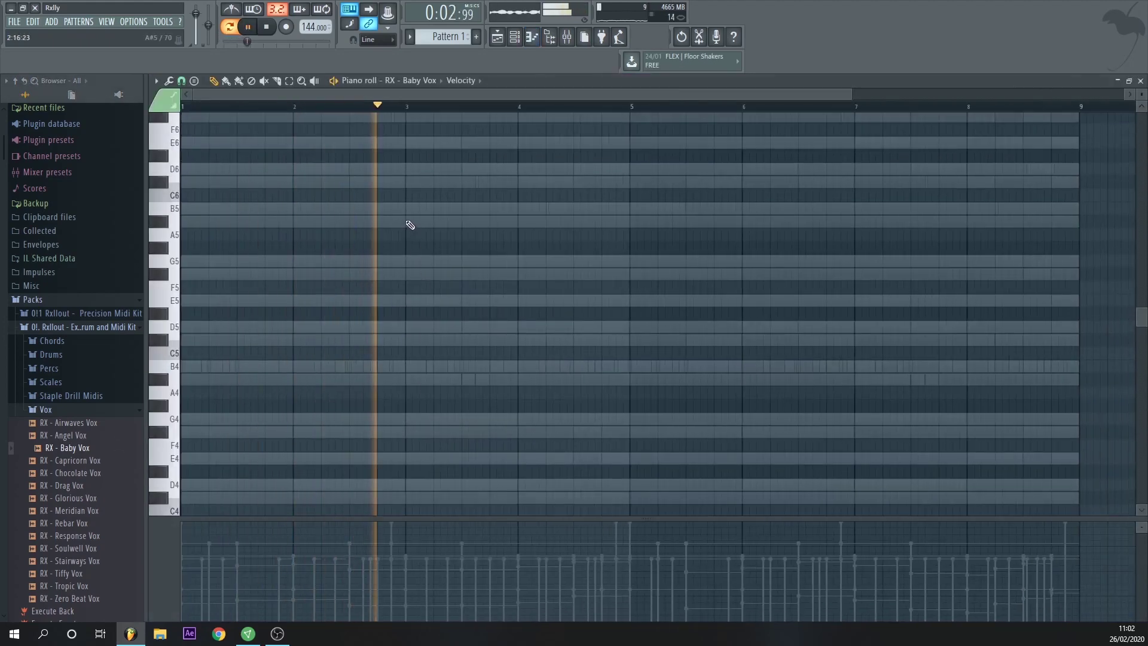
pyautogui.click(409, 212)
pyautogui.press('space')
pyautogui.moveTo(398, 209); pyautogui.dragTo(405, 210)
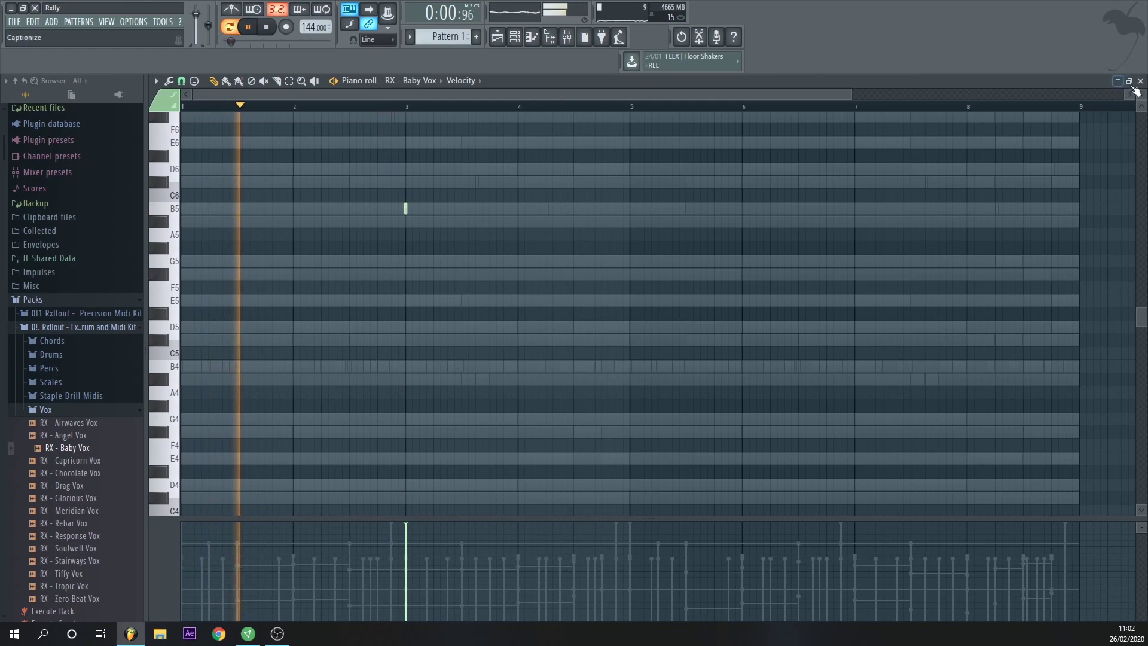
pyautogui.press('F7')
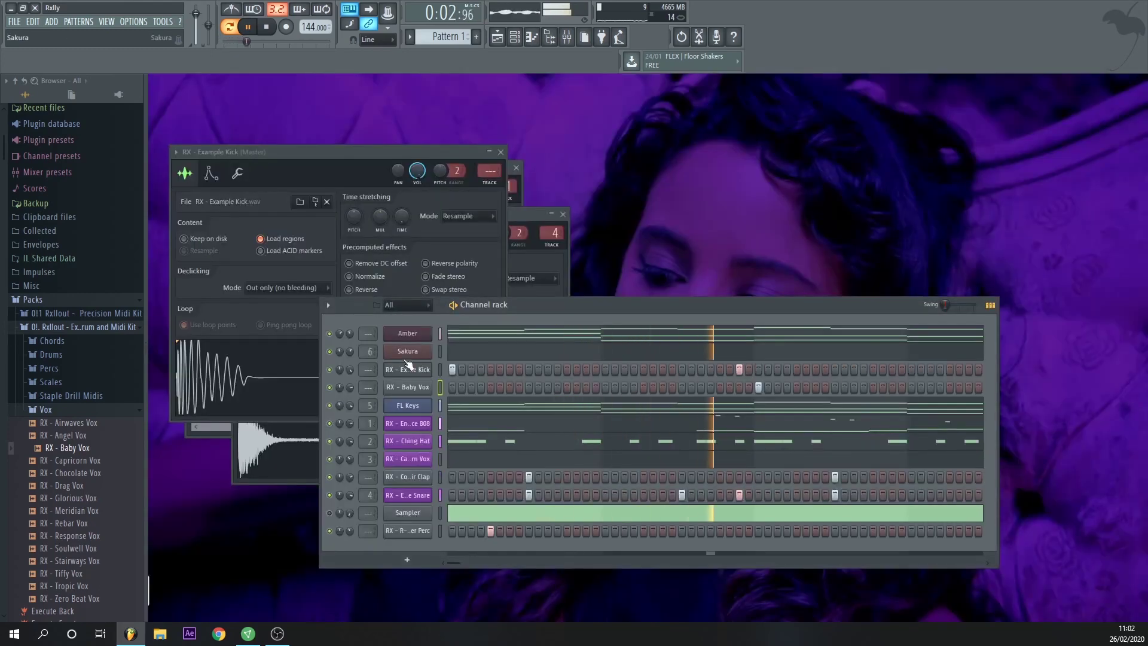
# Step: Transpose the Baby Vox note in bar 3 down two octaves to B3 and lower its velocity
pyautogui.press('space')
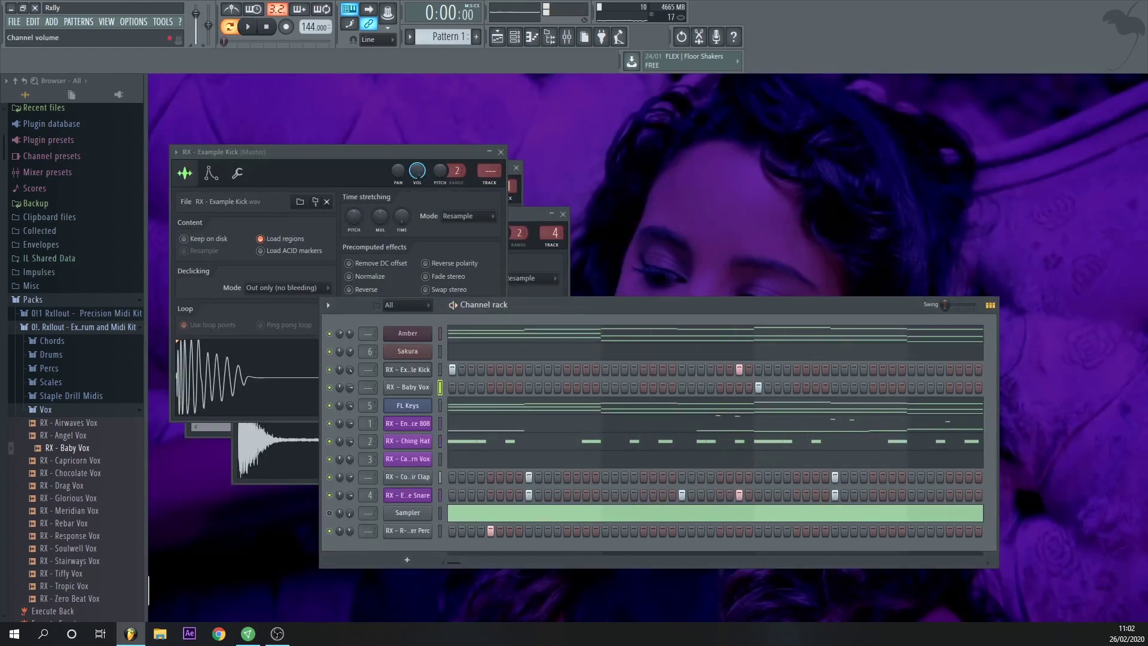
pyautogui.click(405, 389)
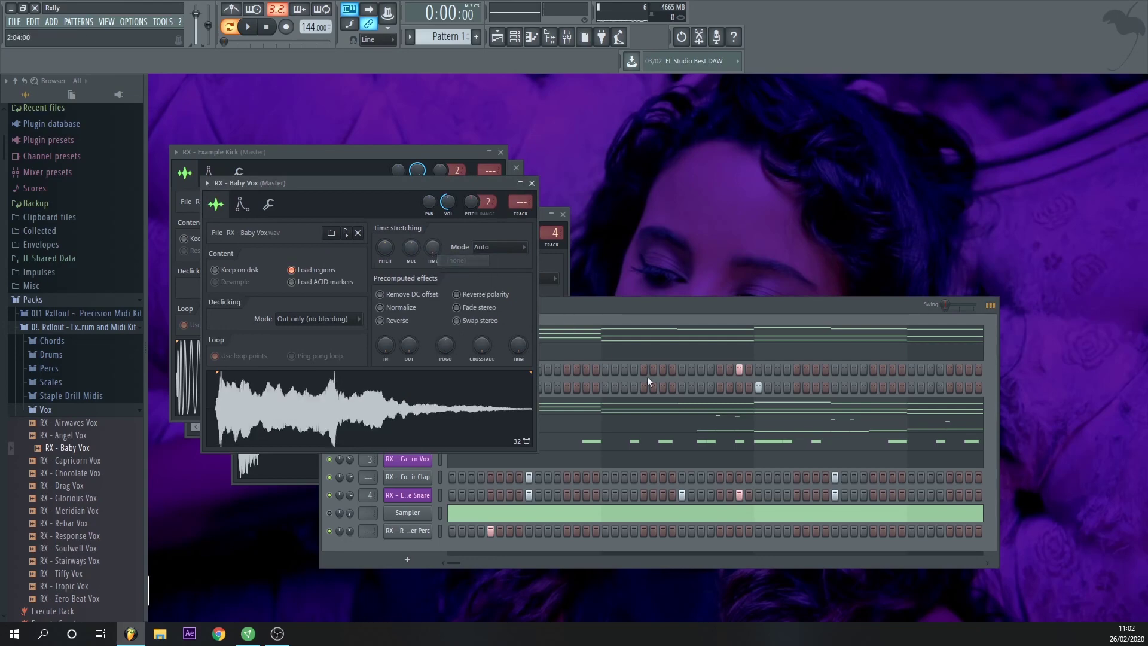
pyautogui.click(709, 313)
pyautogui.rightClick(431, 389)
pyautogui.click(446, 389)
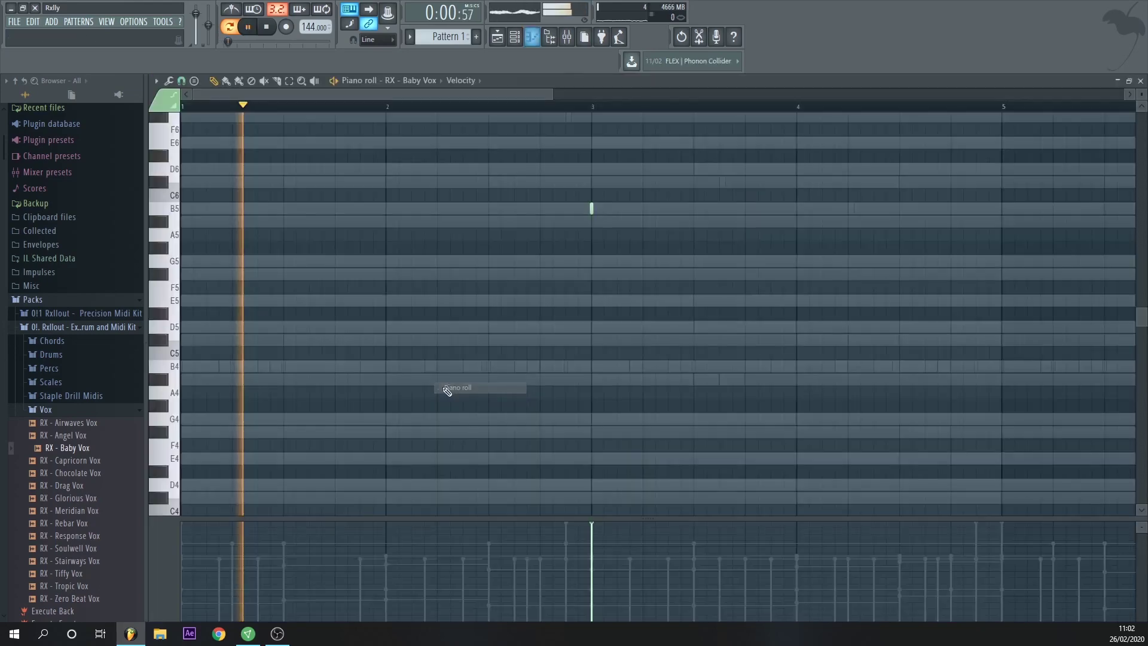
pyautogui.hotkey('ctrl', 'a')
pyautogui.hotkey('ctrl', 'Down')
pyautogui.scroll(-3, 605, 361)
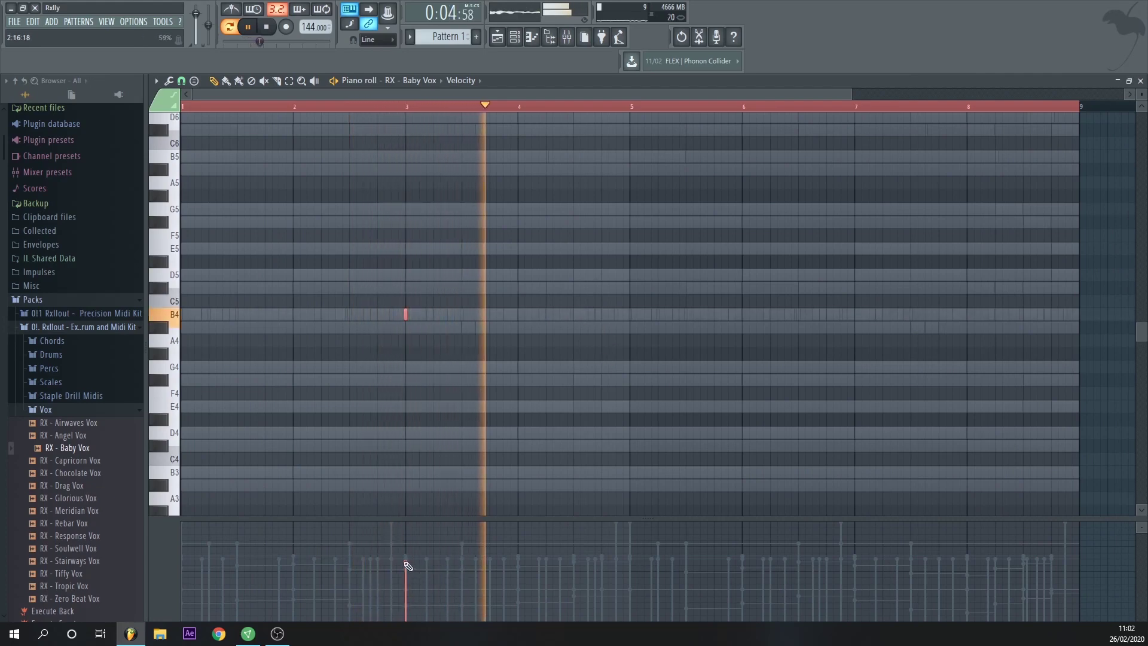
pyautogui.hotkey('ctrl', 'Down')
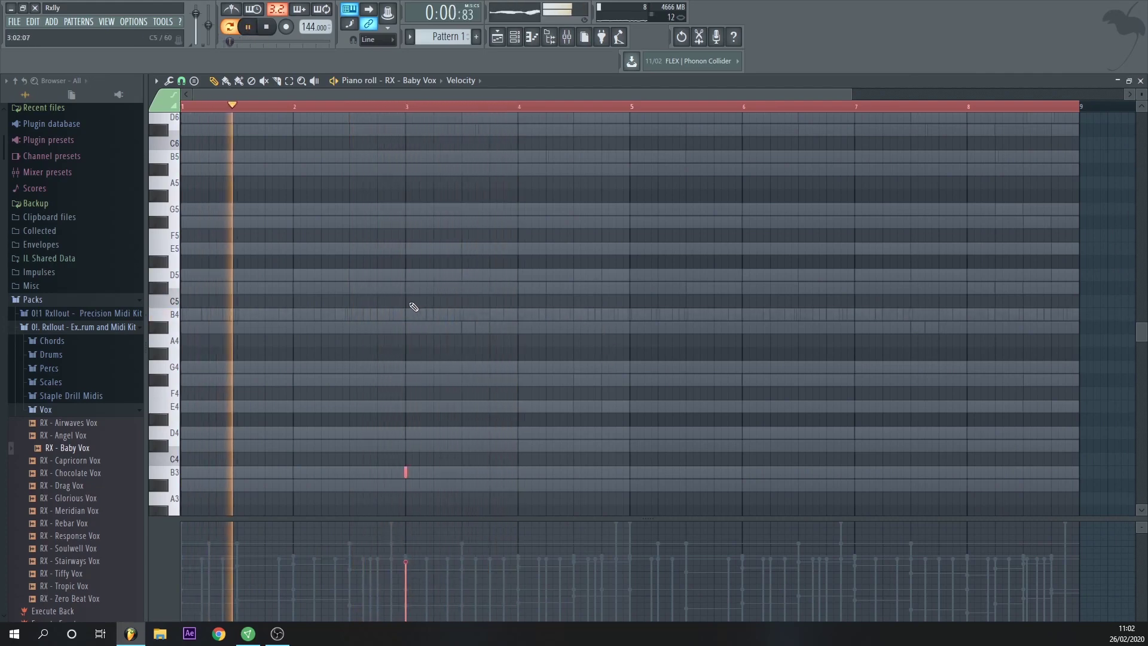
# Step: Play the pattern from late in bar 2 and set the B3 vox note's velocity to about 70%
pyautogui.click(363, 107)
pyautogui.moveTo(411, 561); pyautogui.dragTo(412, 491)
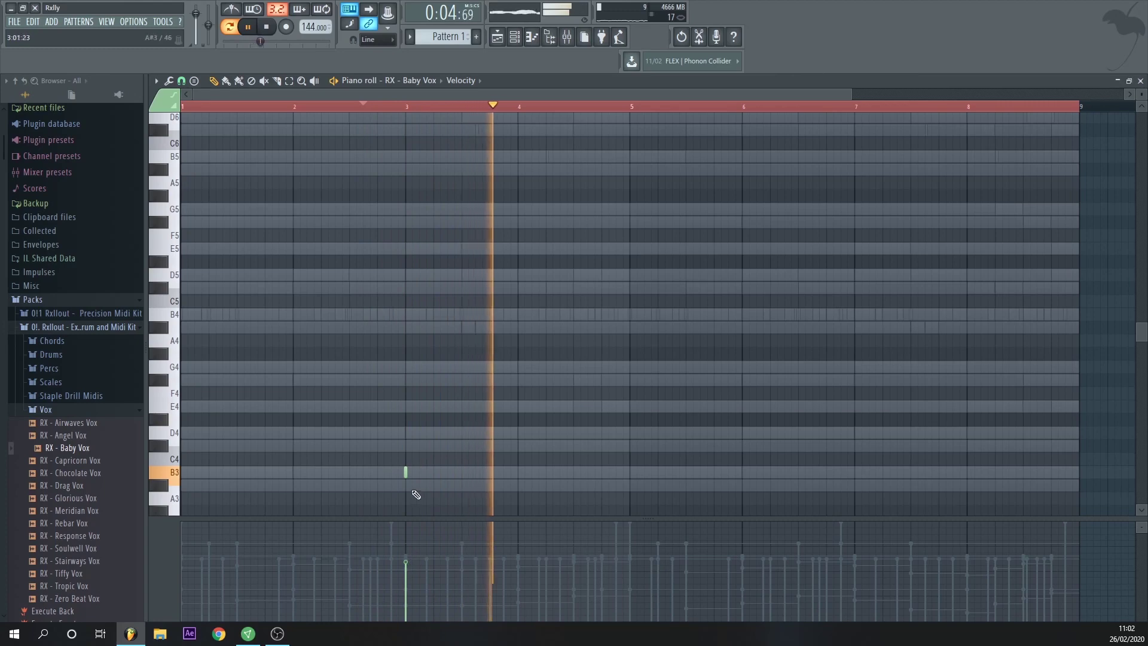
pyautogui.press('space')
pyautogui.press('space')
pyautogui.click(411, 549)
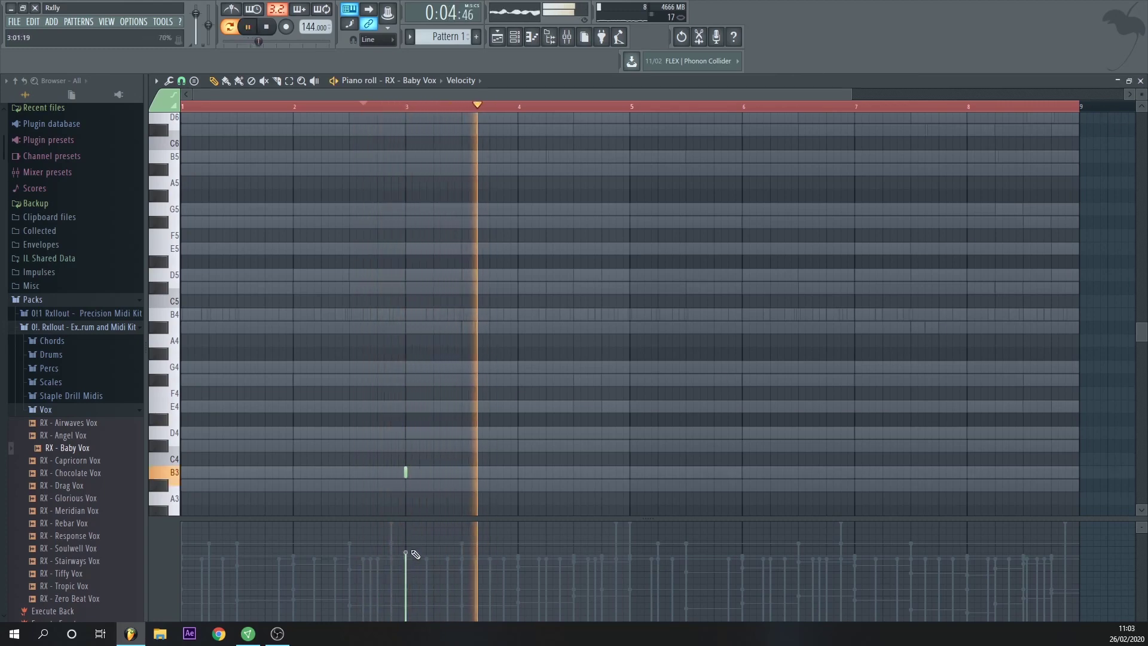
# Step: Copy the B3 vox note to the start of bar 7 and close the Baby Vox piano roll and channel settings
pyautogui.click(406, 472)
pyautogui.moveTo(773, 475); pyautogui.dragTo(847, 474)
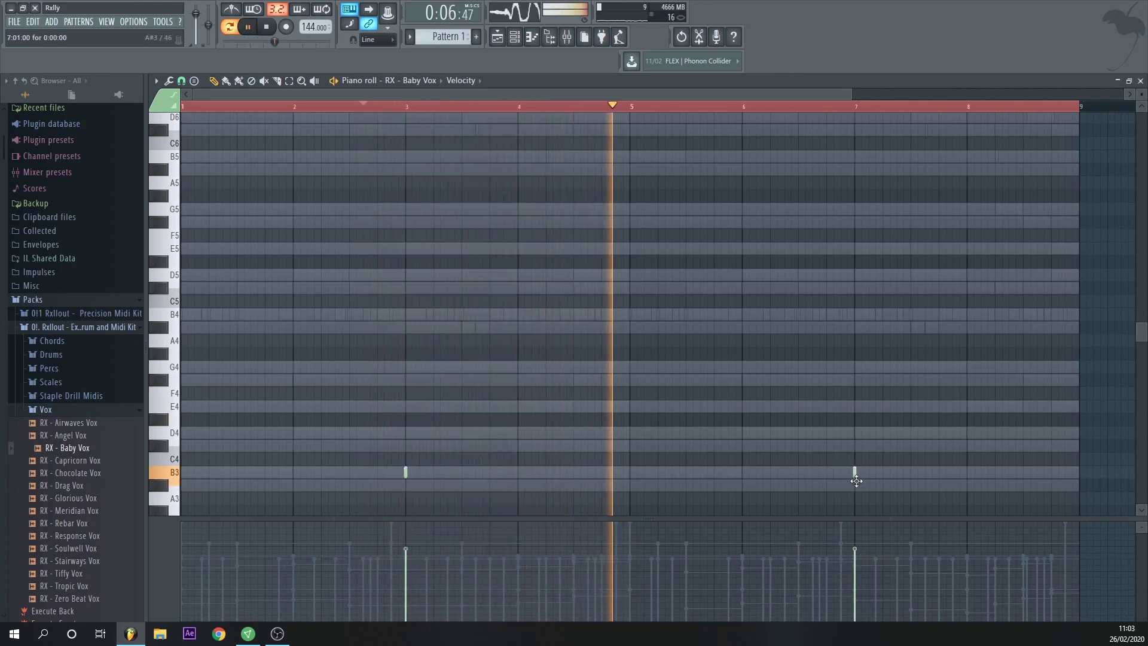
pyautogui.scroll(-1, 1055, 259)
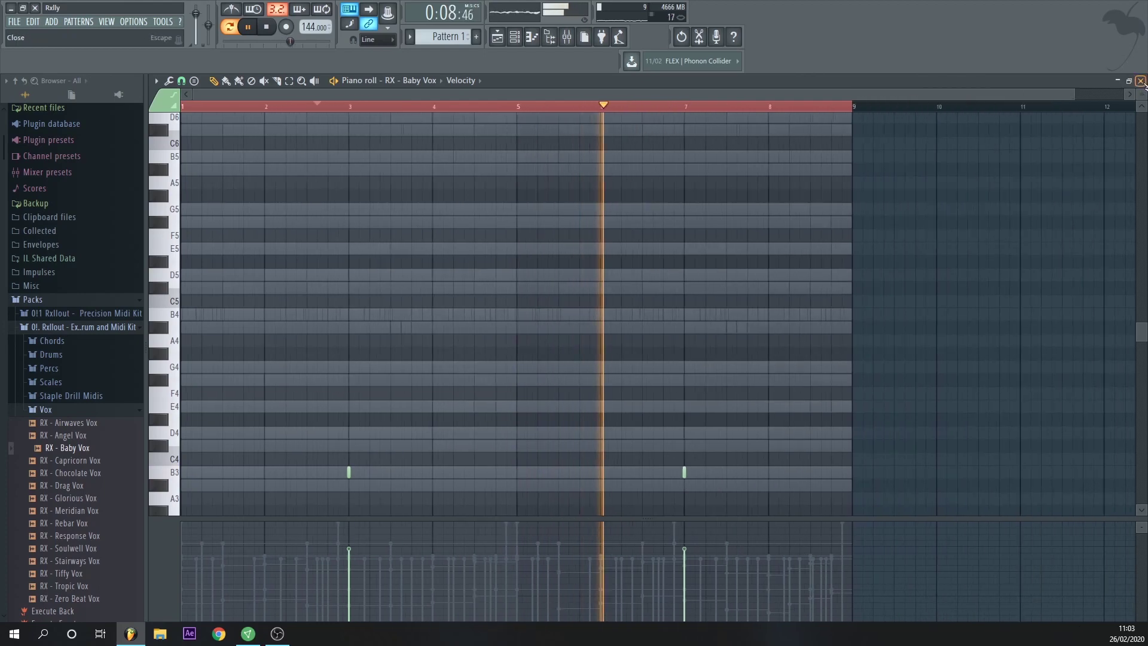
pyautogui.press('F7')
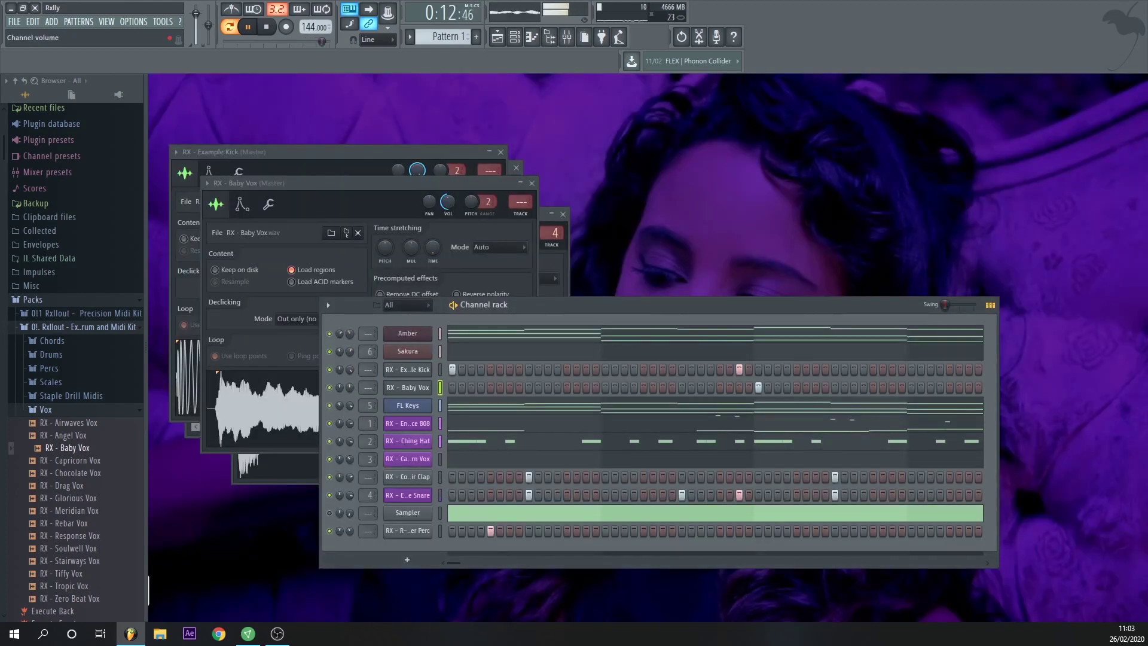
pyautogui.click(533, 182)
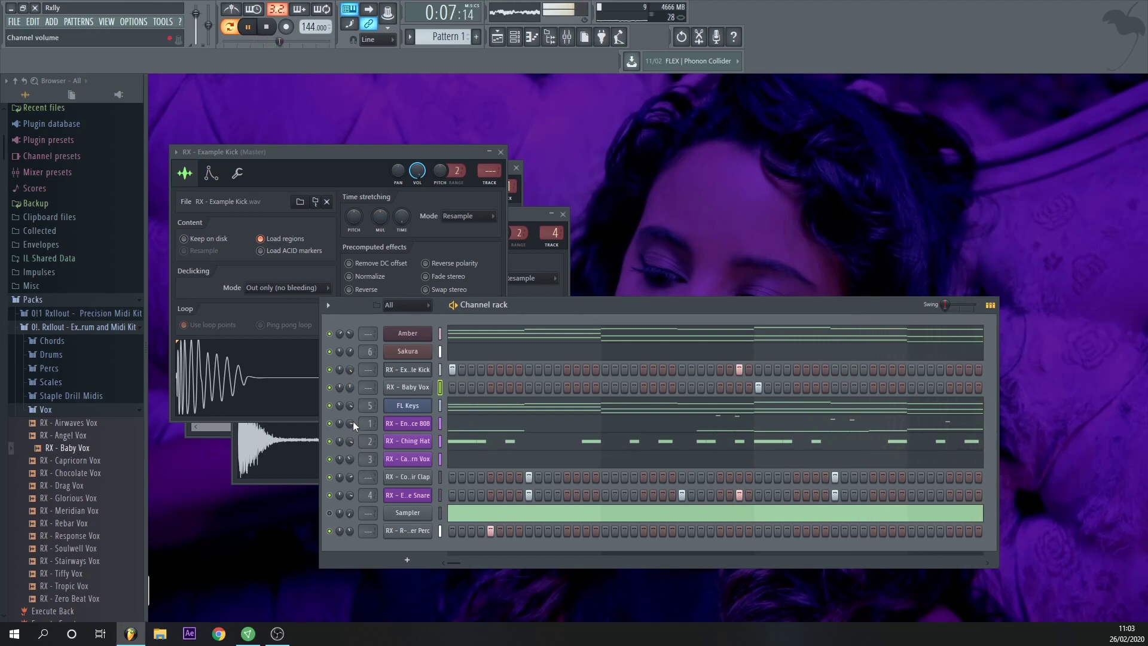
# Step: Set the Sakura mixer track's volume to 105% (1.1 dB) and close the mixer
pyautogui.doubleClick(441, 334)
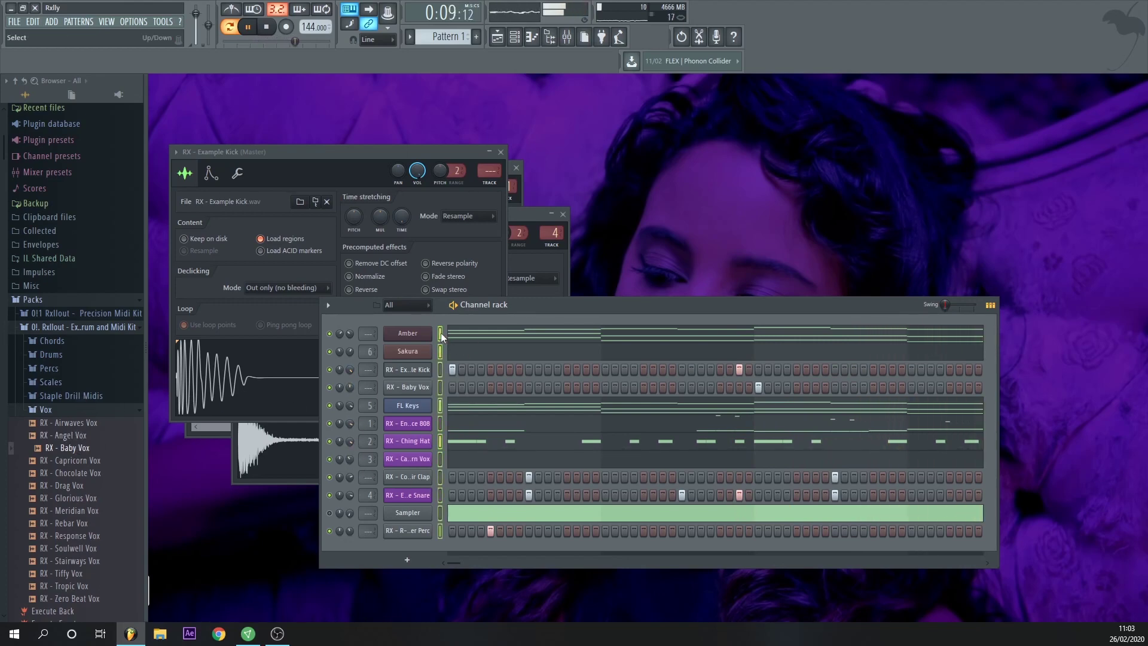
pyautogui.click(566, 37)
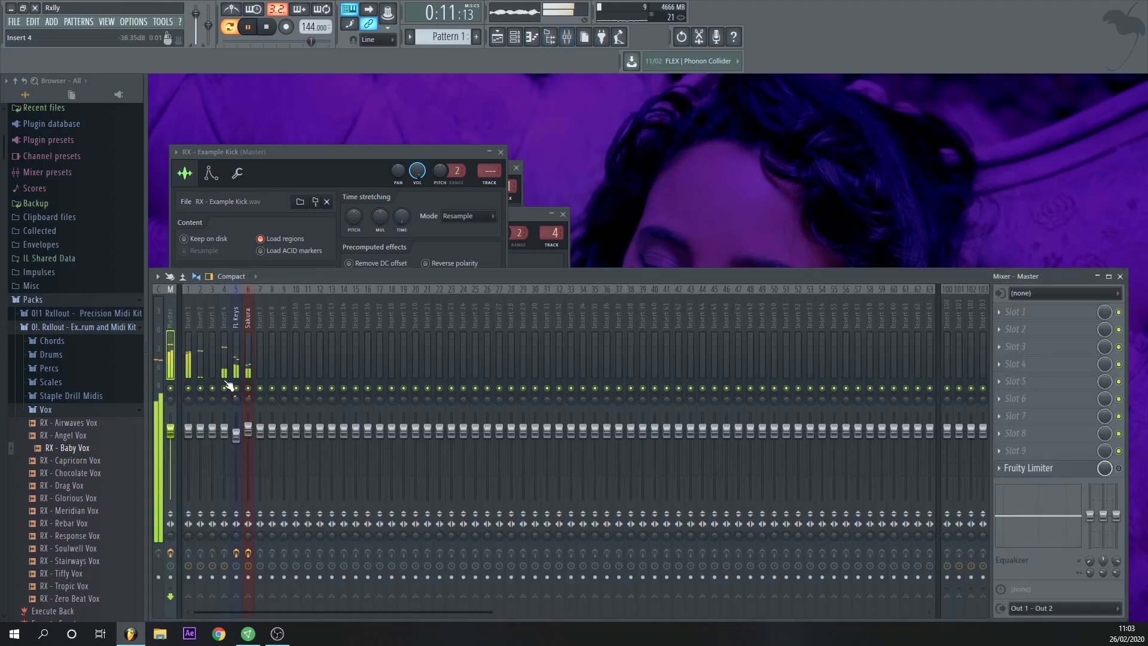
pyautogui.click(226, 432)
pyautogui.click(249, 398)
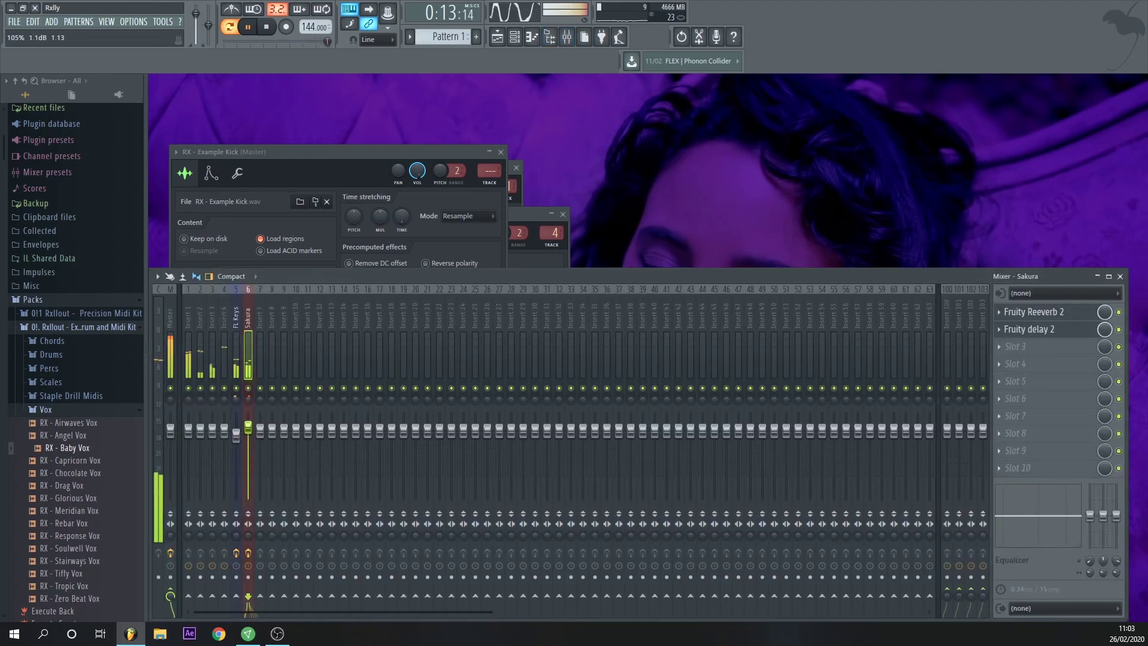
pyautogui.click(1120, 276)
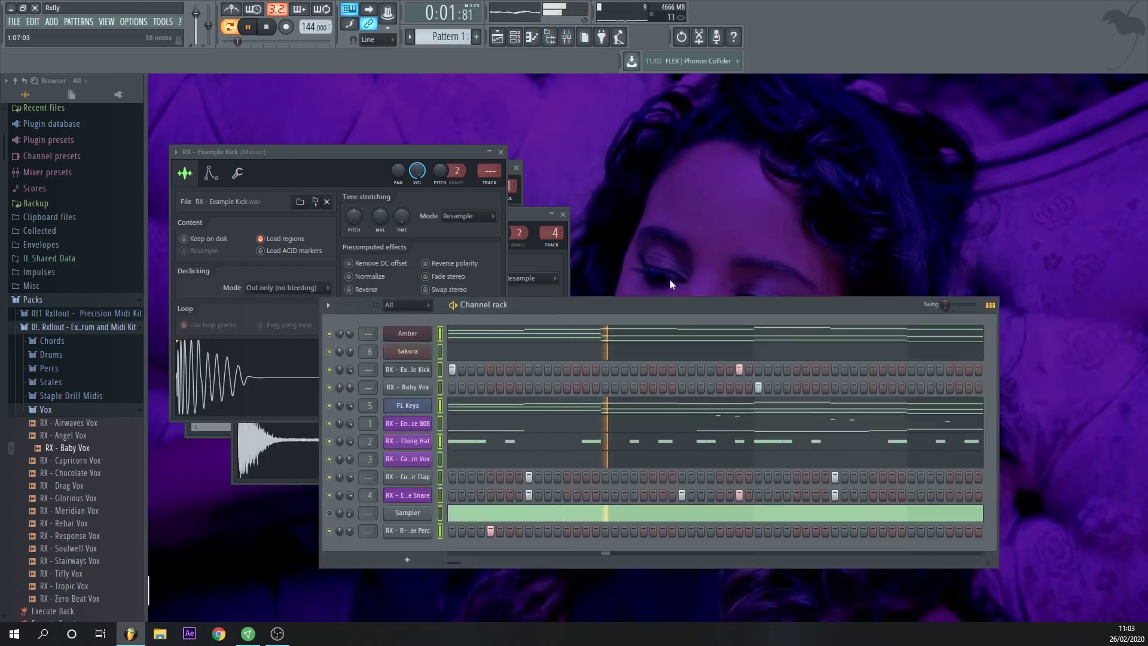
# Step: Audition the kit's Percs samples and add RX - Staple Bell as a new channel below R-Ender Perc
pyautogui.scroll(-2, 90, 407)
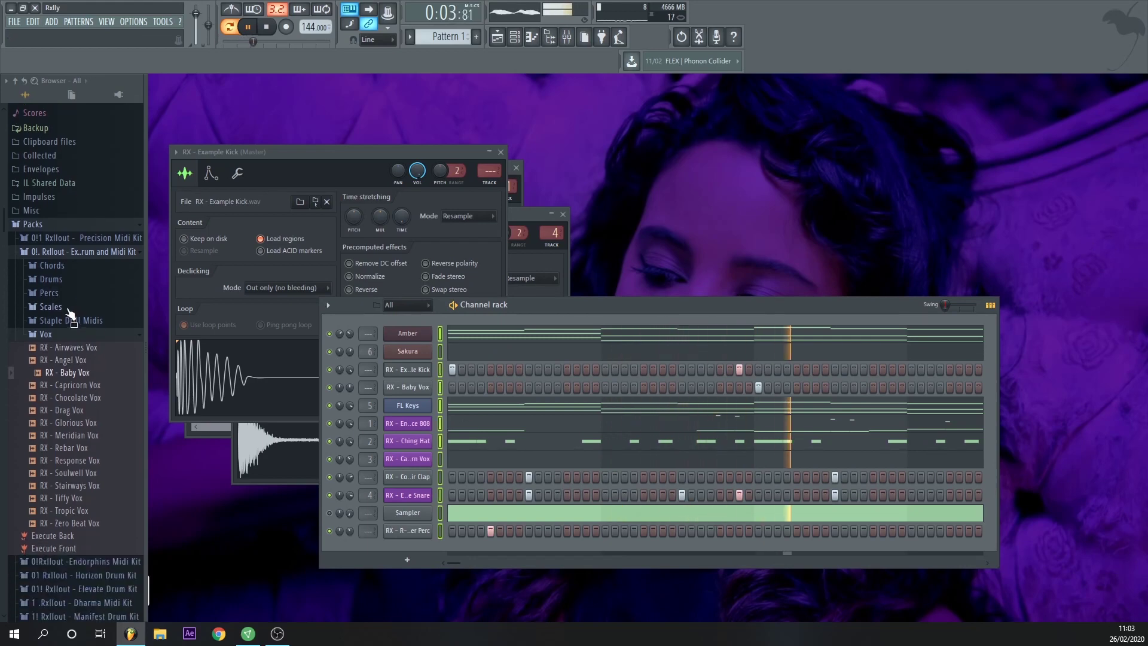
pyautogui.click(49, 293)
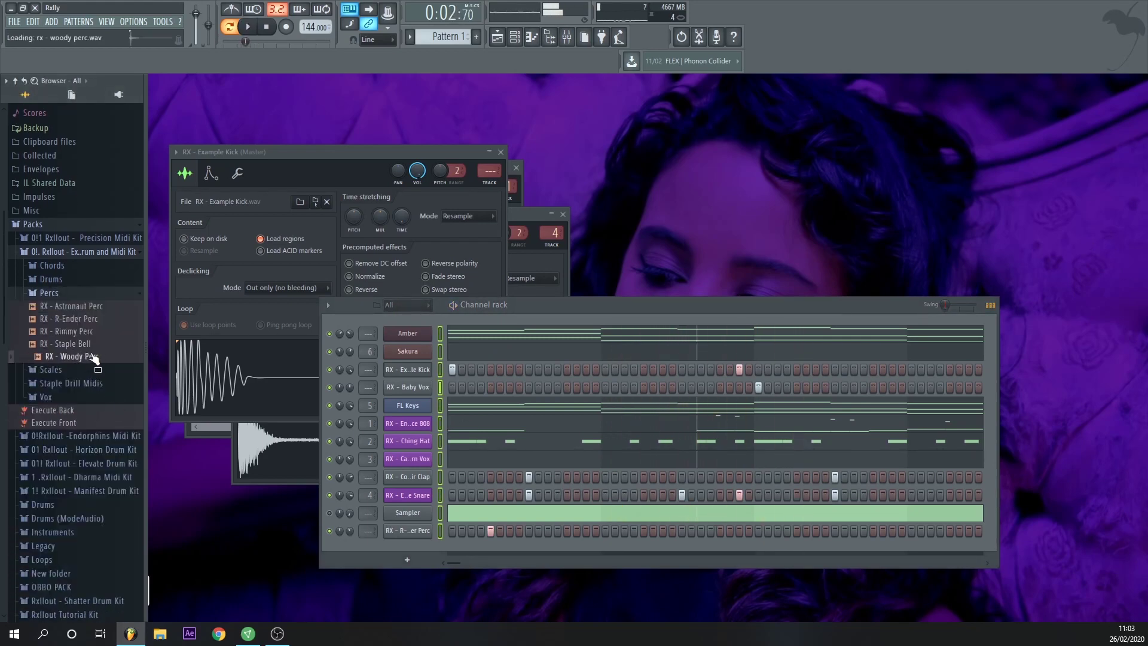
pyautogui.moveTo(117, 333); pyautogui.dragTo(98, 325)
pyautogui.click(74, 320)
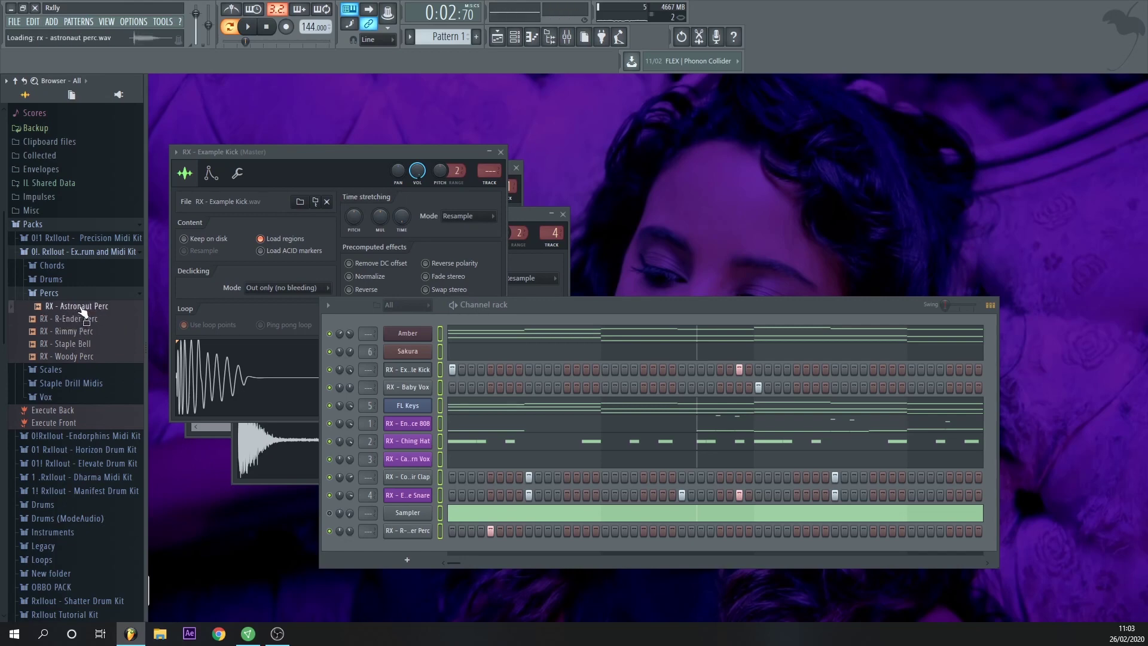
pyautogui.moveTo(419, 540); pyautogui.dragTo(419, 542)
pyautogui.press('space')
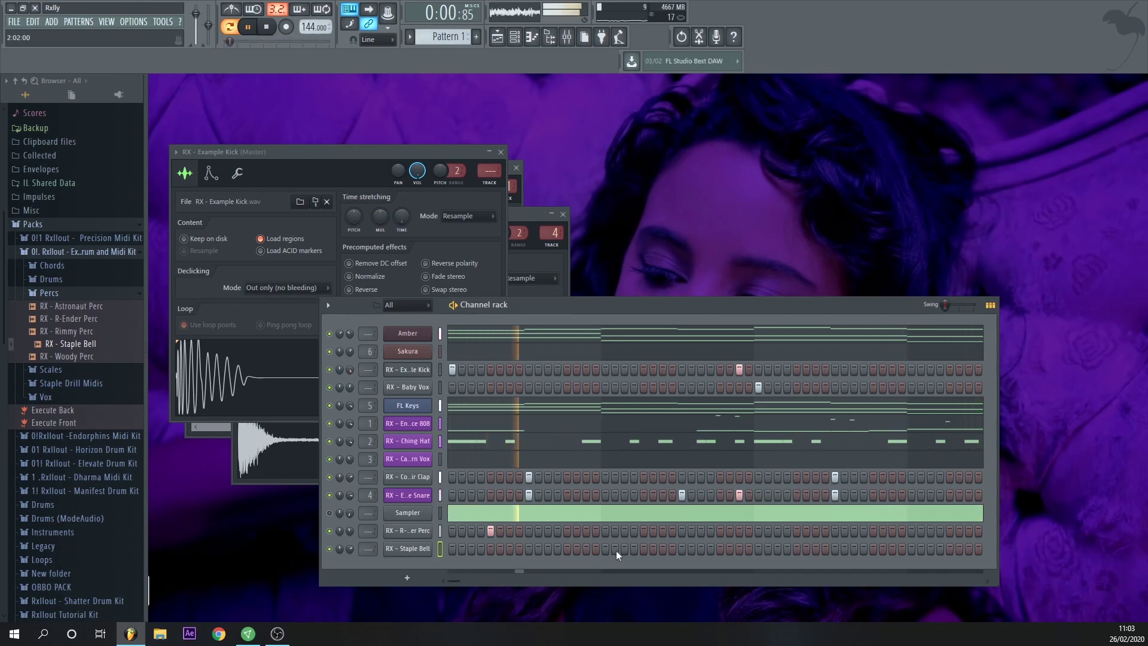
# Step: Add Staple Bell notes on B4 at beat 2 of bars 2 and 5, play the pattern, and close the piano roll
pyautogui.click(644, 549)
pyautogui.press('space')
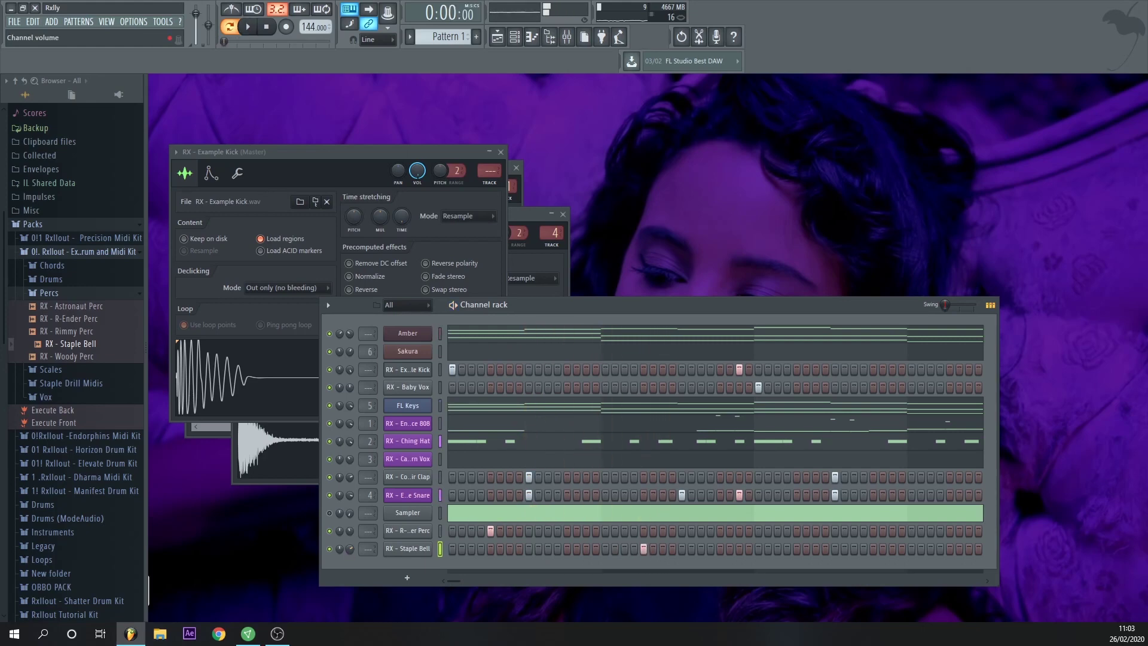
pyautogui.rightClick(433, 550)
pyautogui.click(467, 486)
pyautogui.press('space')
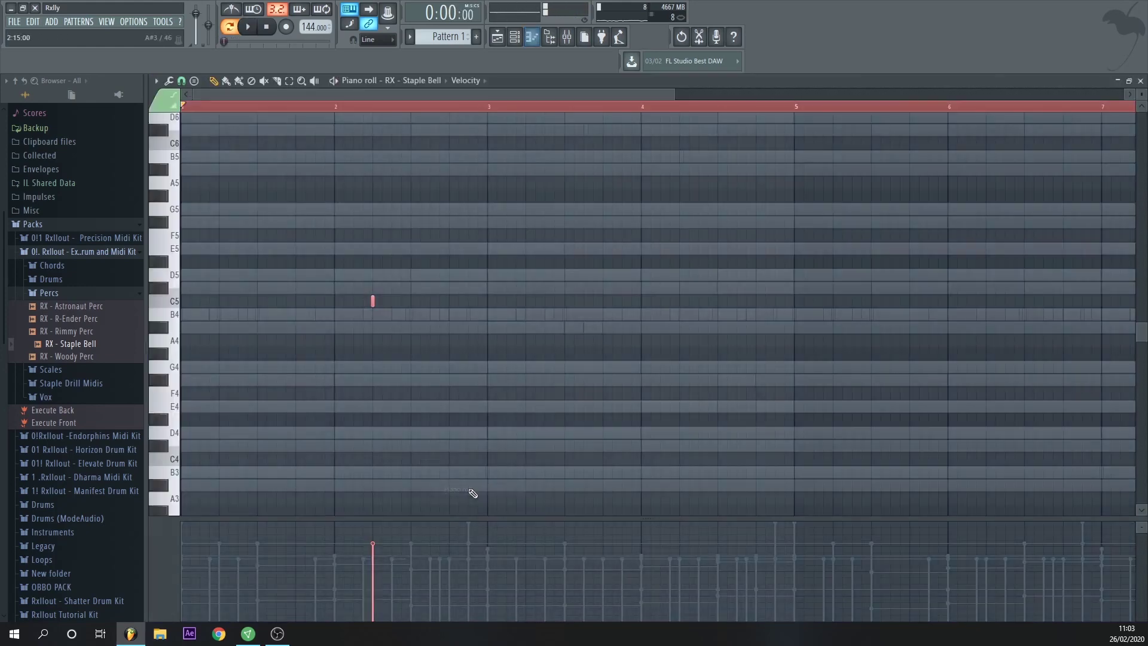
pyautogui.scroll(-3, 275, 303)
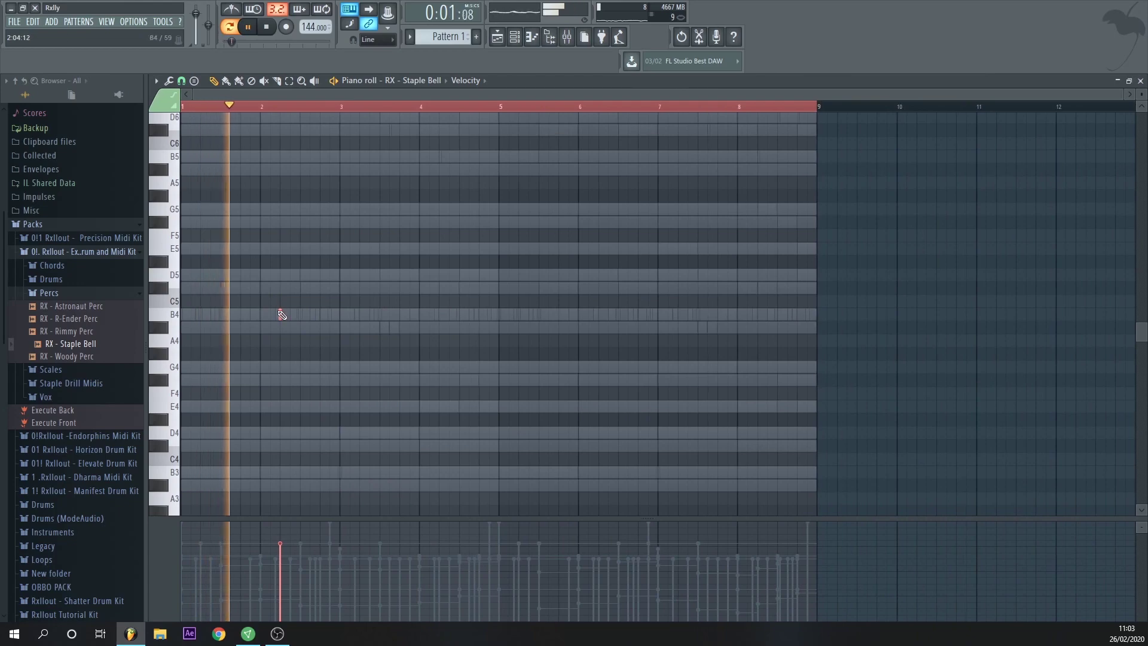
pyautogui.click(518, 314)
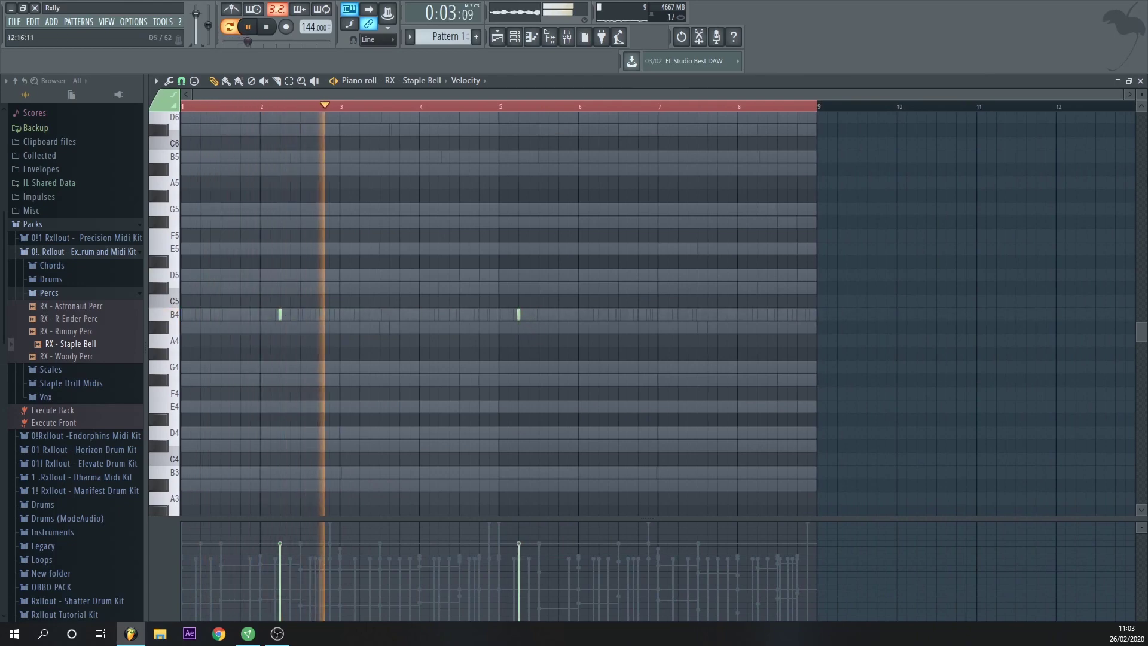
pyautogui.click(1141, 80)
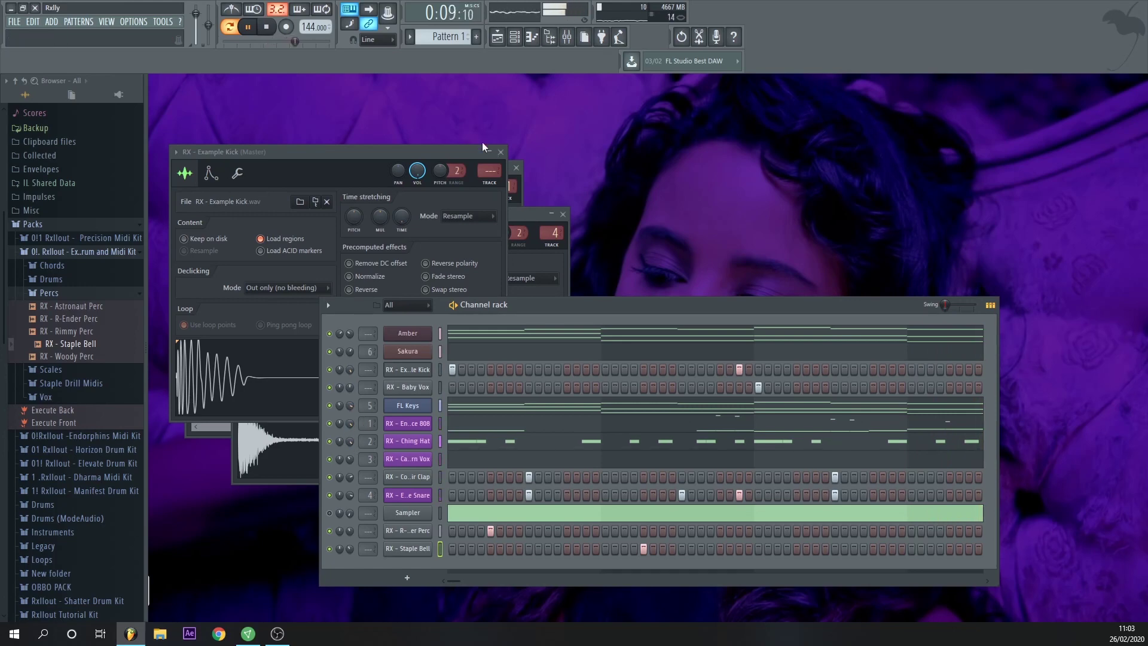
# Step: Close all leftover channel settings and effect windows so only the Channel rack stays open
pyautogui.click(500, 151)
pyautogui.click(516, 168)
pyautogui.click(563, 213)
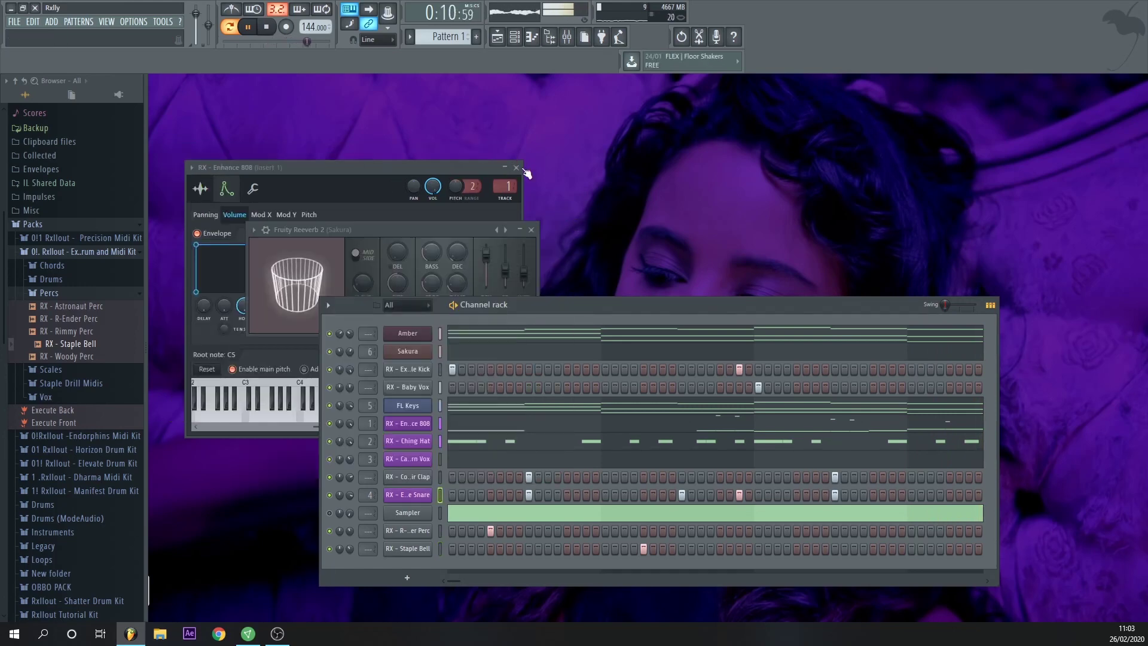
pyautogui.click(532, 229)
pyautogui.click(501, 199)
pyautogui.click(500, 246)
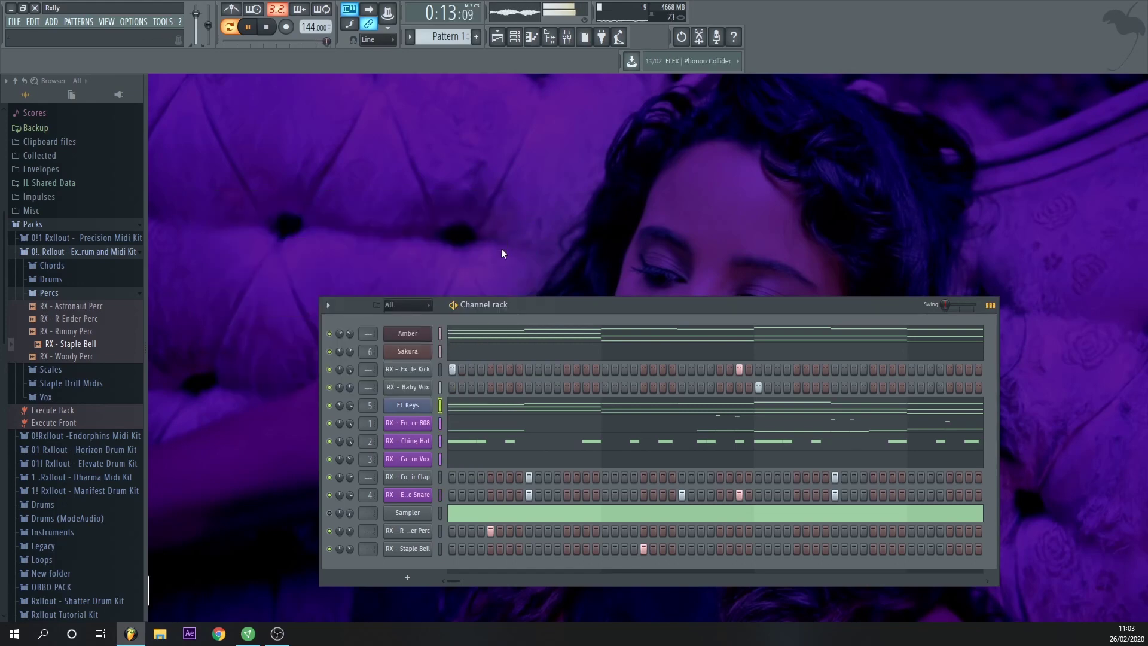
# Step: Clone the Amber channel, load the Haunted place preset into the copy, and close its plugin window
pyautogui.rightClick(437, 339)
pyautogui.click(487, 423)
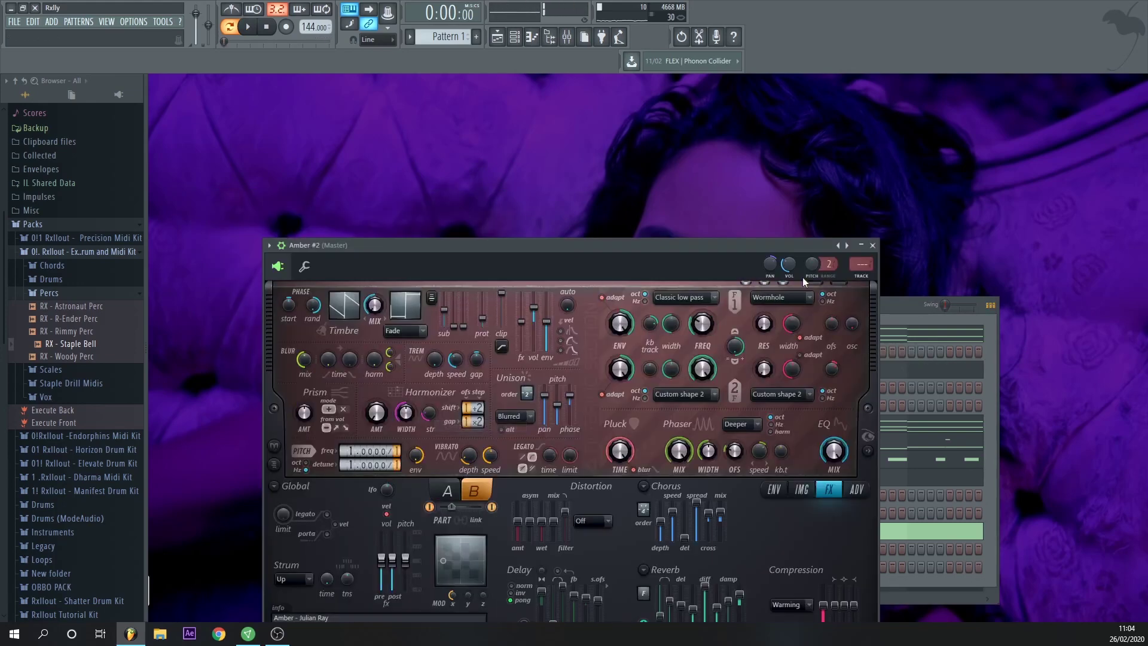
pyautogui.click(839, 245)
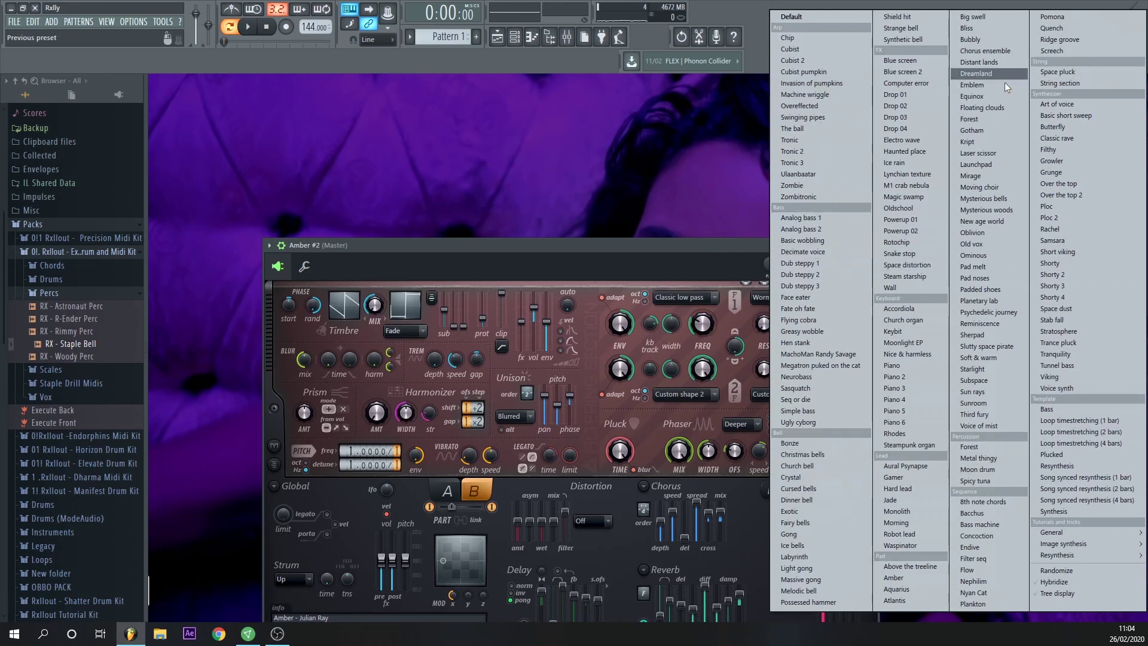
pyautogui.click(910, 150)
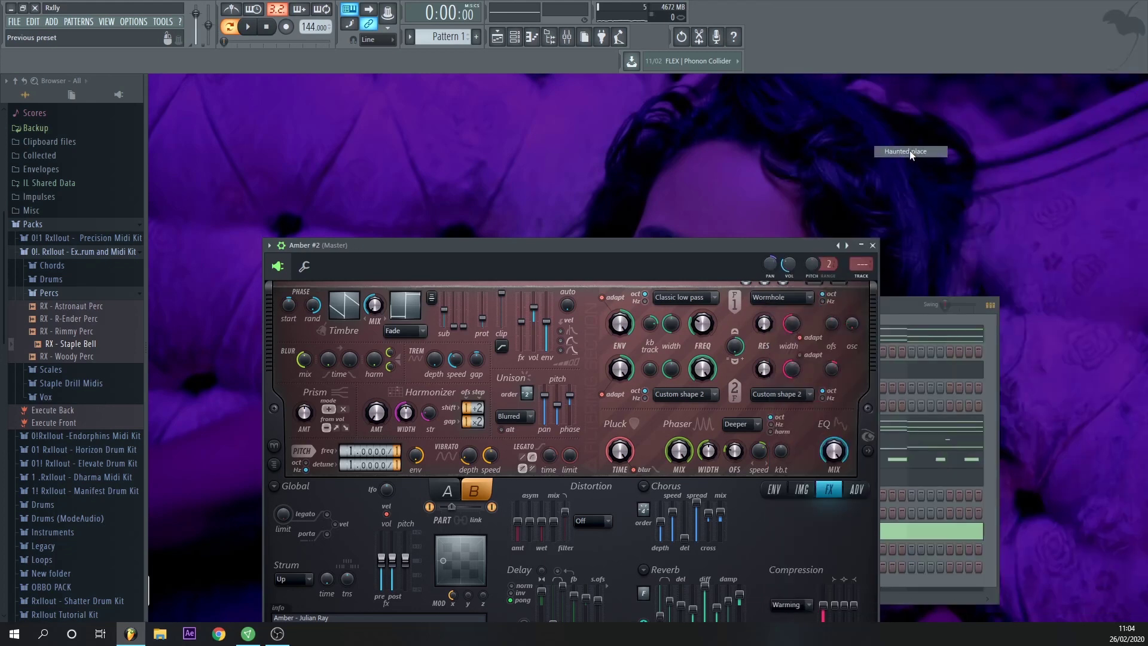
pyautogui.click(873, 246)
# Step: Draw a Haunted place note at beat 3 of bar 2, move it to B3, and lengthen it to half a bar
pyautogui.rightClick(428, 348)
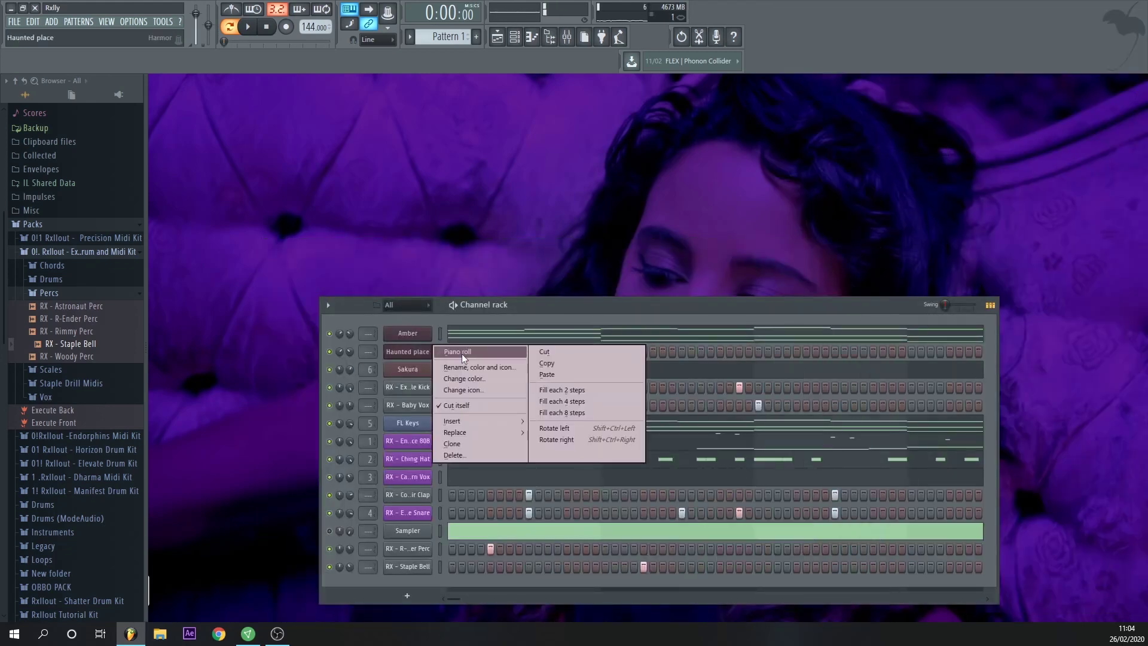
pyautogui.click(461, 353)
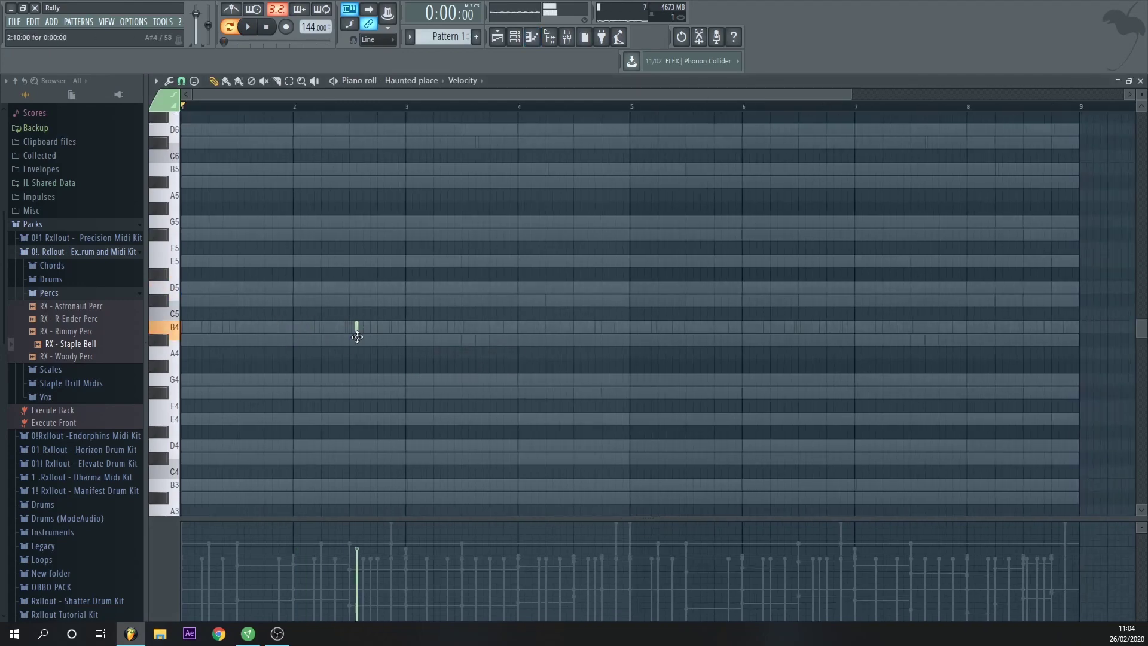
pyautogui.press('space')
pyautogui.hotkey('ctrl', 'Down')
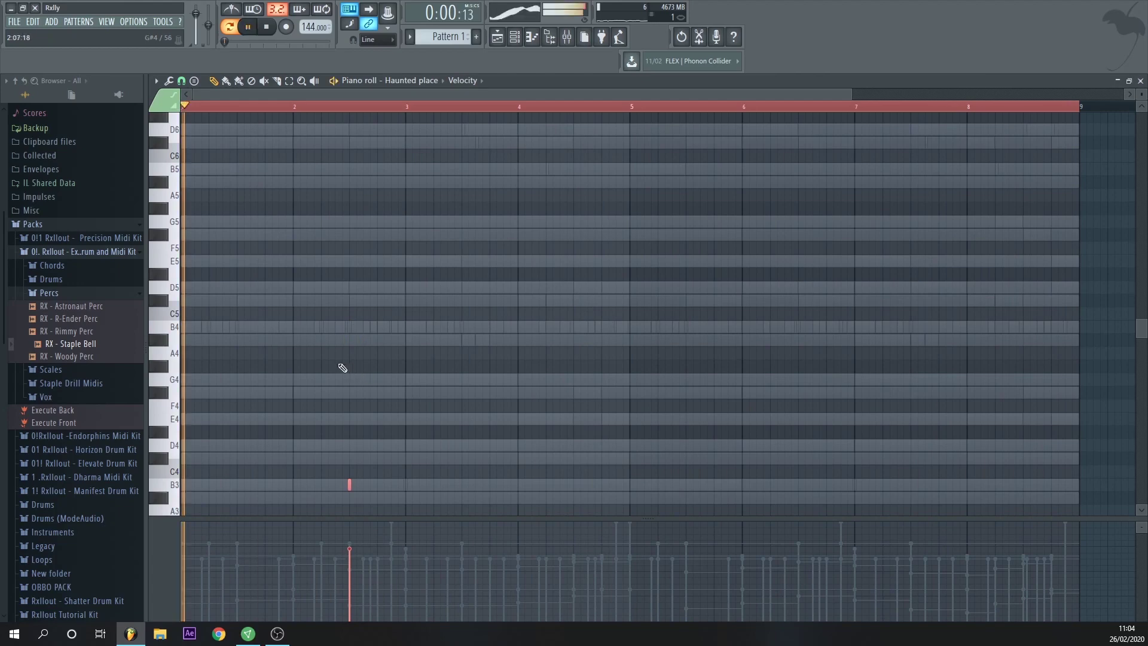
pyautogui.moveTo(352, 487); pyautogui.dragTo(410, 486)
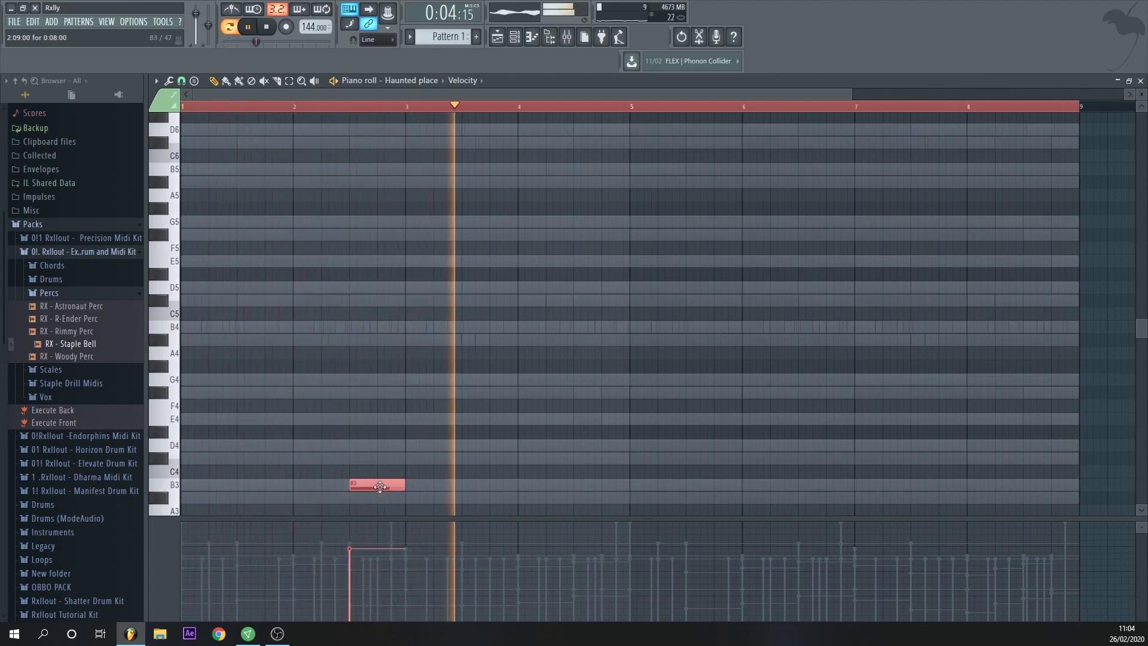
# Step: Raise the Haunted place note two octaves to B5 while auditioning the pattern, and close the piano roll
pyautogui.hotkey('ctrl', 'Up')
pyautogui.press('space')
pyautogui.press('space')
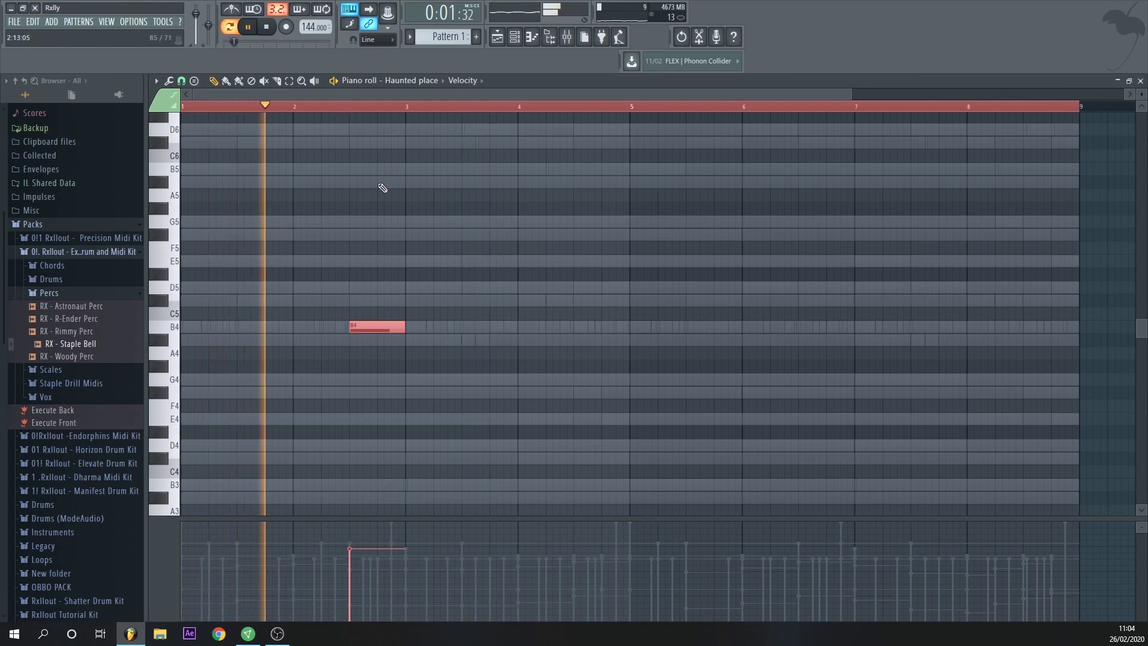
pyautogui.click(401, 215)
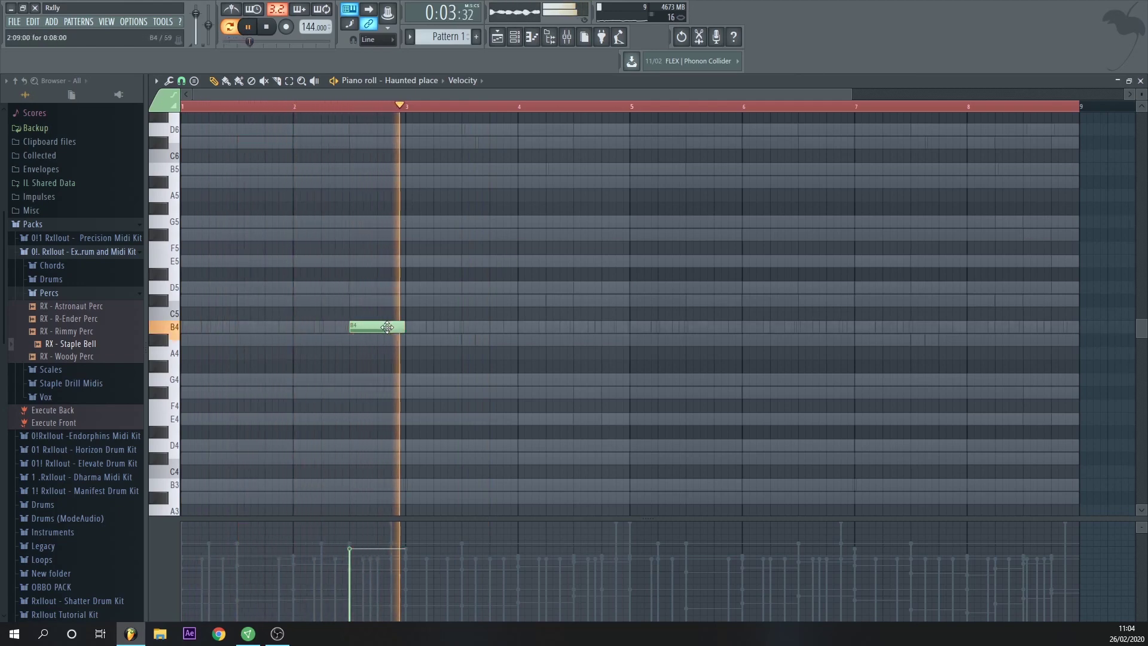
pyautogui.press('space')
pyautogui.press('space')
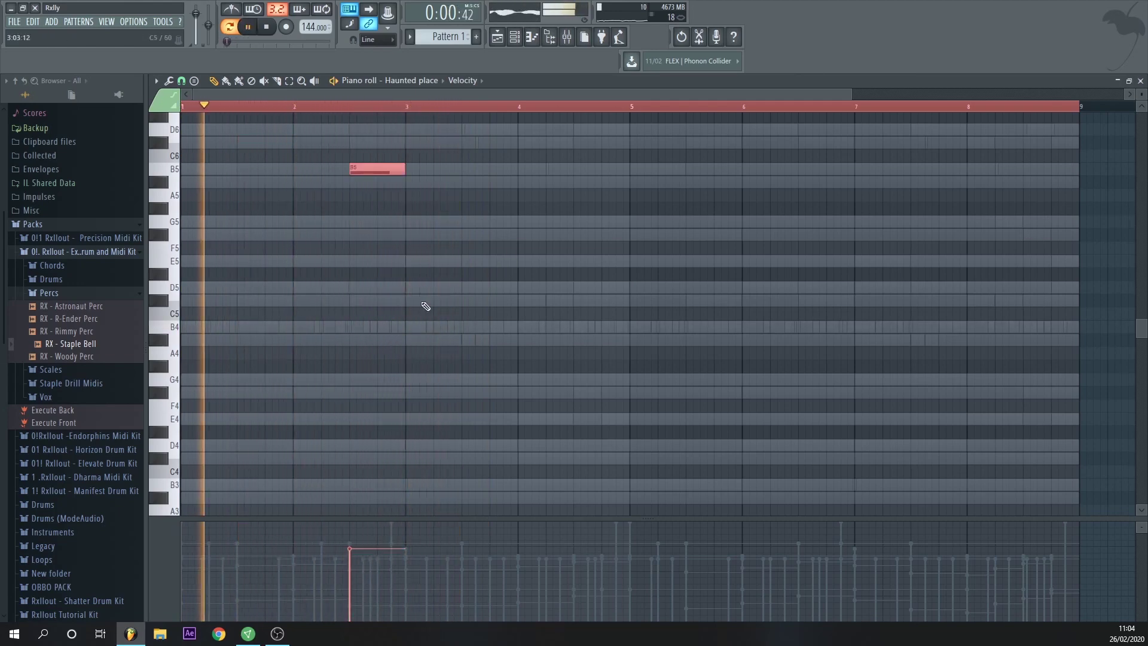
pyautogui.scroll(3, 395, 275)
pyautogui.click(1140, 80)
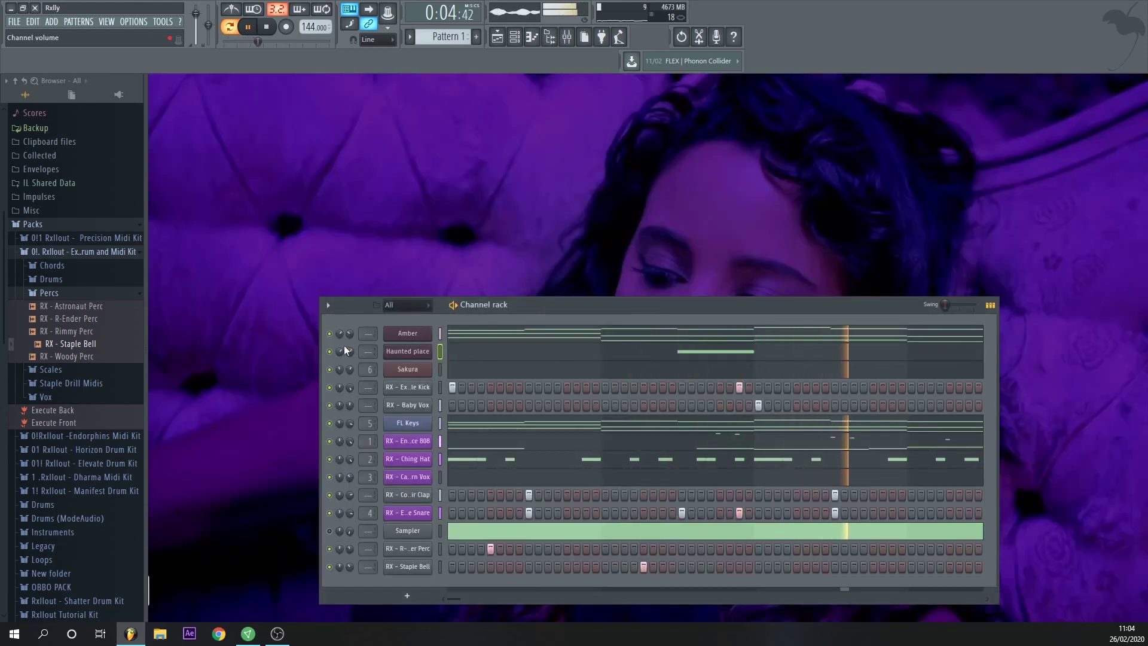
# Step: Repeat the Haunted place B5 note at beat 3 of bars 4, 6 and 8
pyautogui.press('space')
pyautogui.click(456, 353)
pyautogui.hotkey('ctrl', 'a')
pyautogui.scroll(-5, 519, 284)
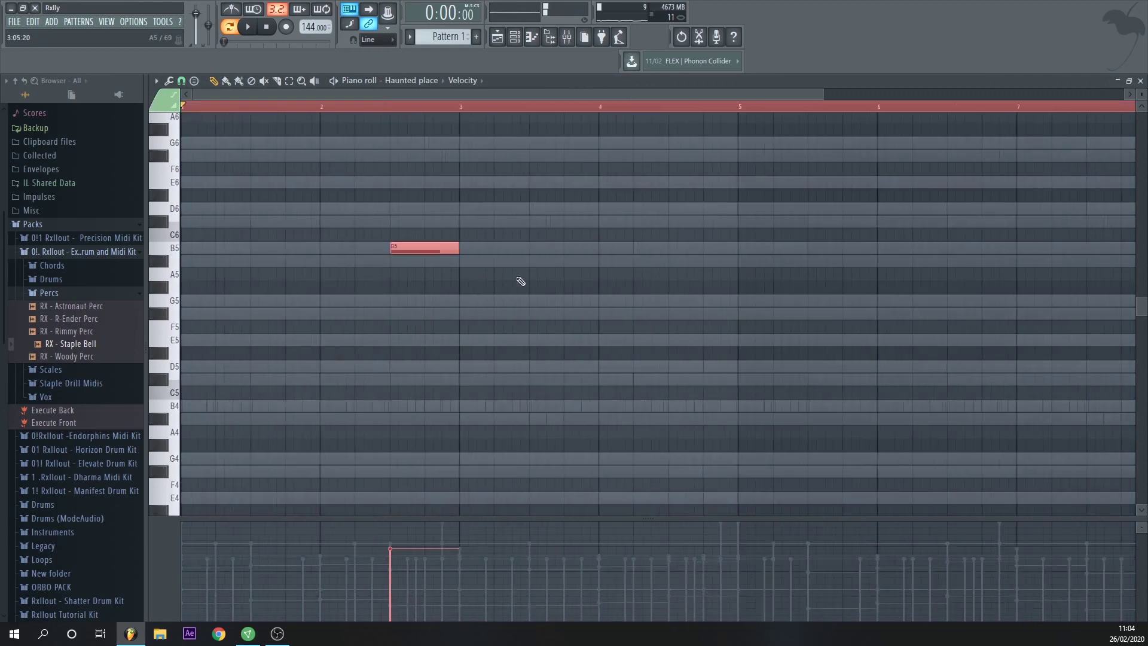
pyautogui.moveTo(314, 250); pyautogui.dragTo(488, 258)
pyautogui.hotkey('ctrl', 'a')
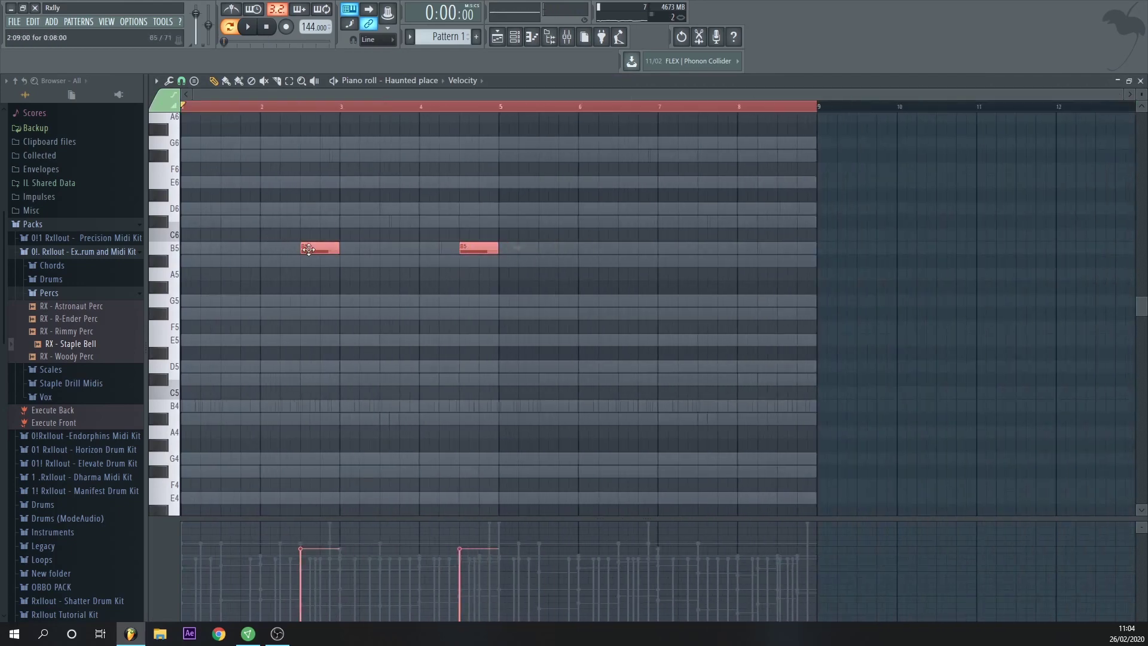
pyautogui.hotkey('ctrl', 'b')
pyautogui.keyDown('ctrl'); pyautogui.click(637, 283); pyautogui.keyUp('ctrl')
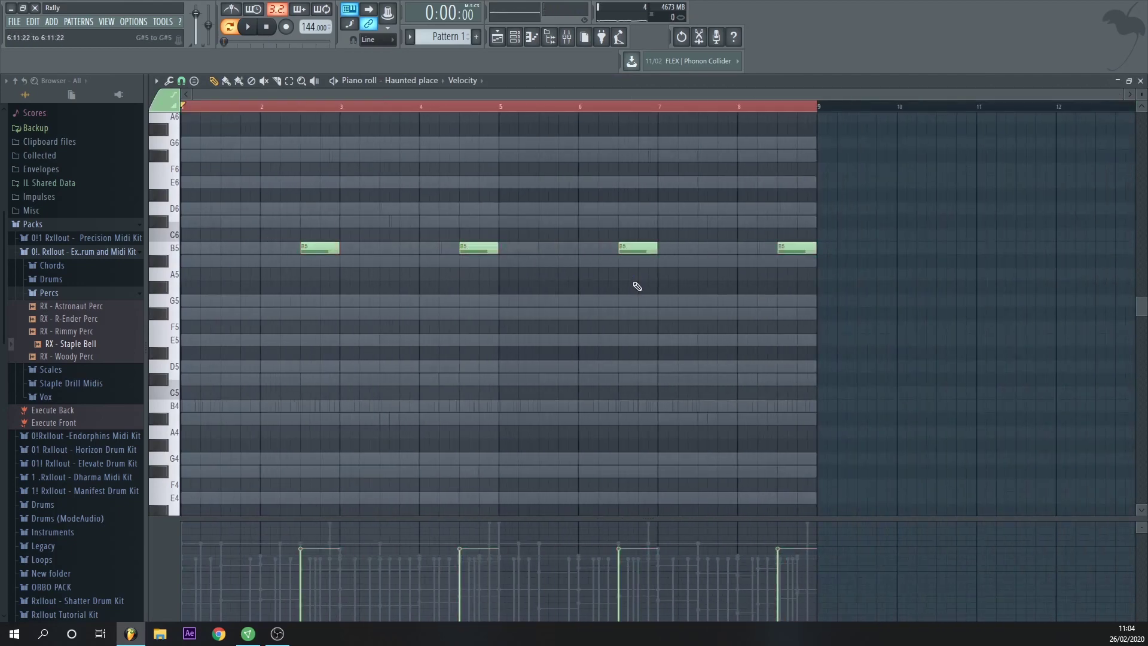
pyautogui.scroll(2, 638, 286)
pyautogui.scroll(-1, 637, 286)
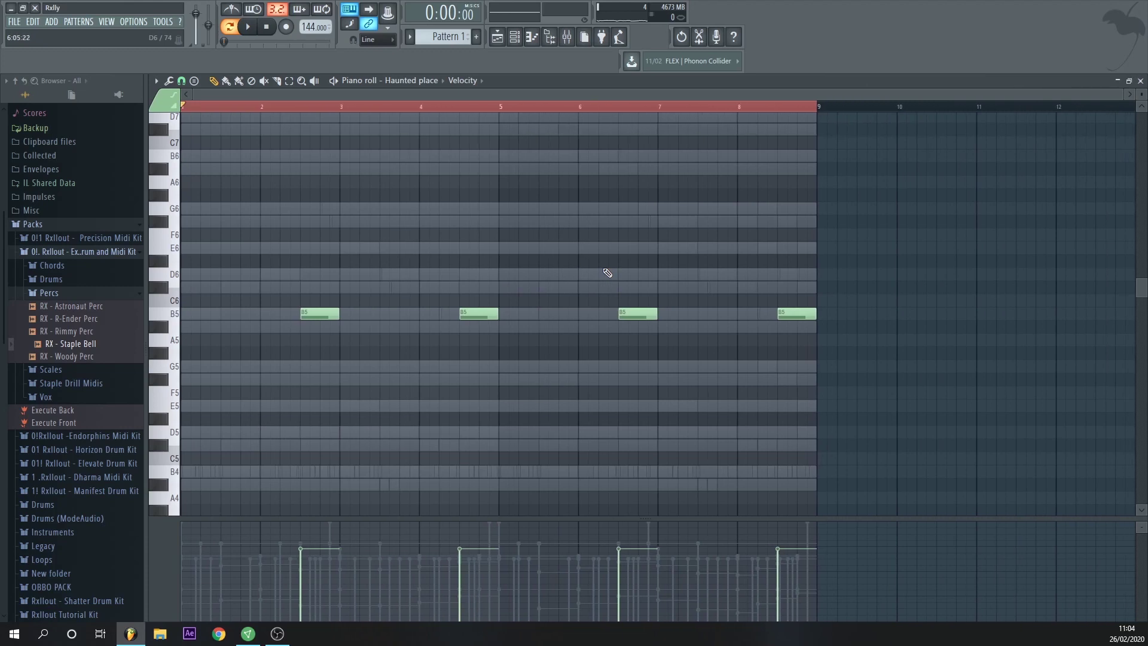
# Step: Play the pattern, delete the Haunted place notes in bars 4 and 8, and close the piano roll
pyautogui.press('space')
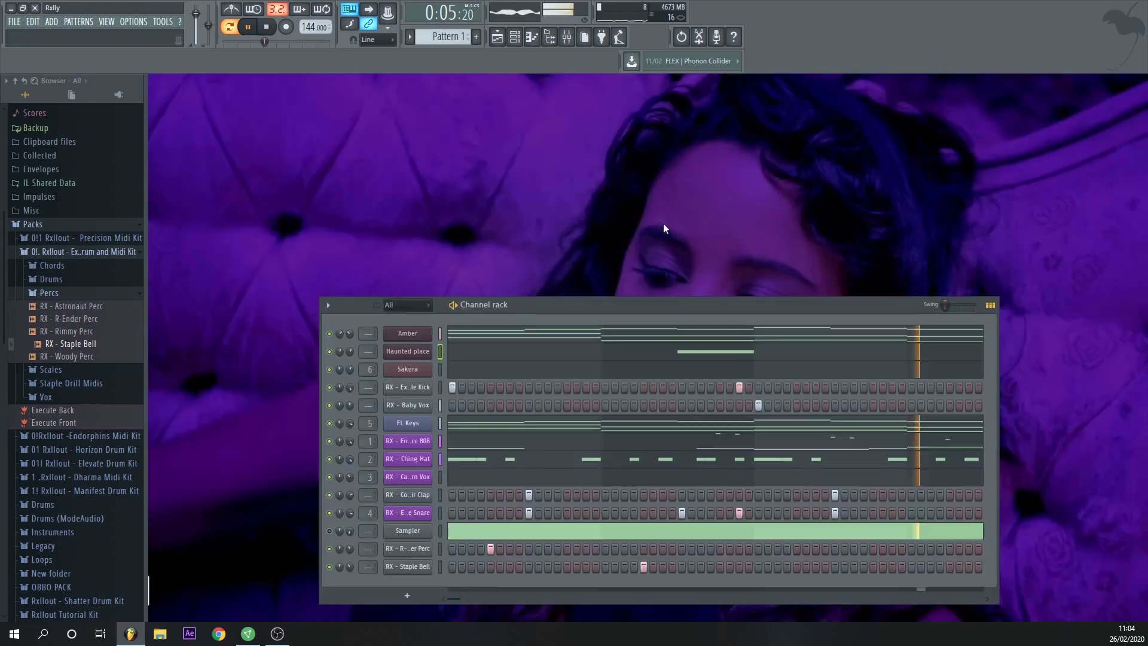
pyautogui.press('F7')
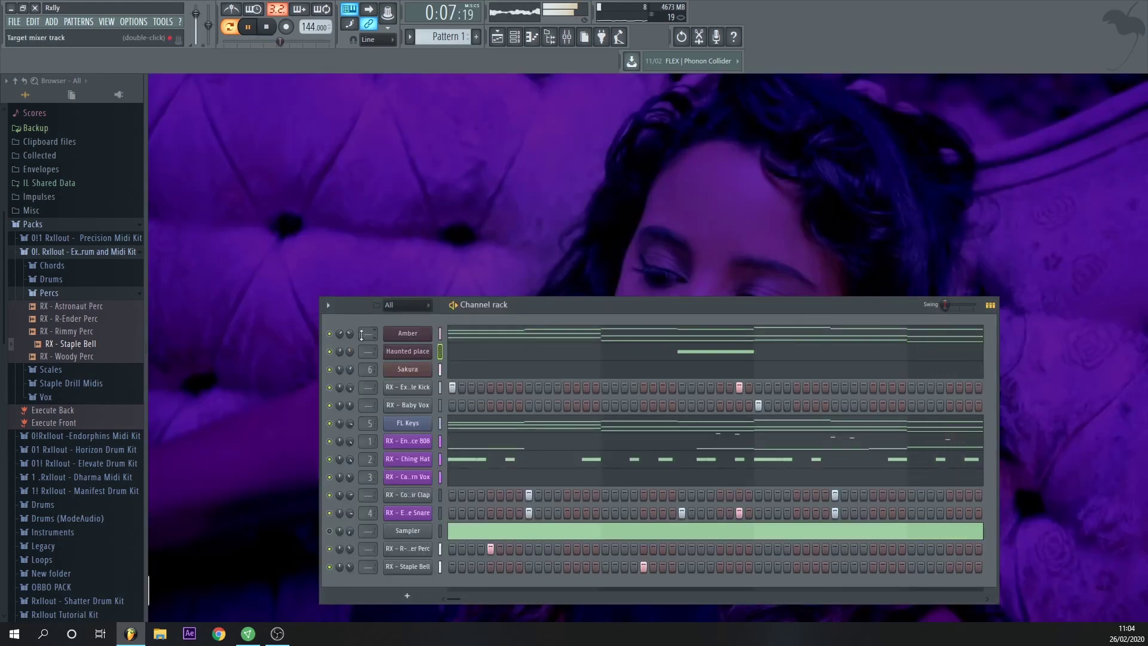
pyautogui.click(791, 359)
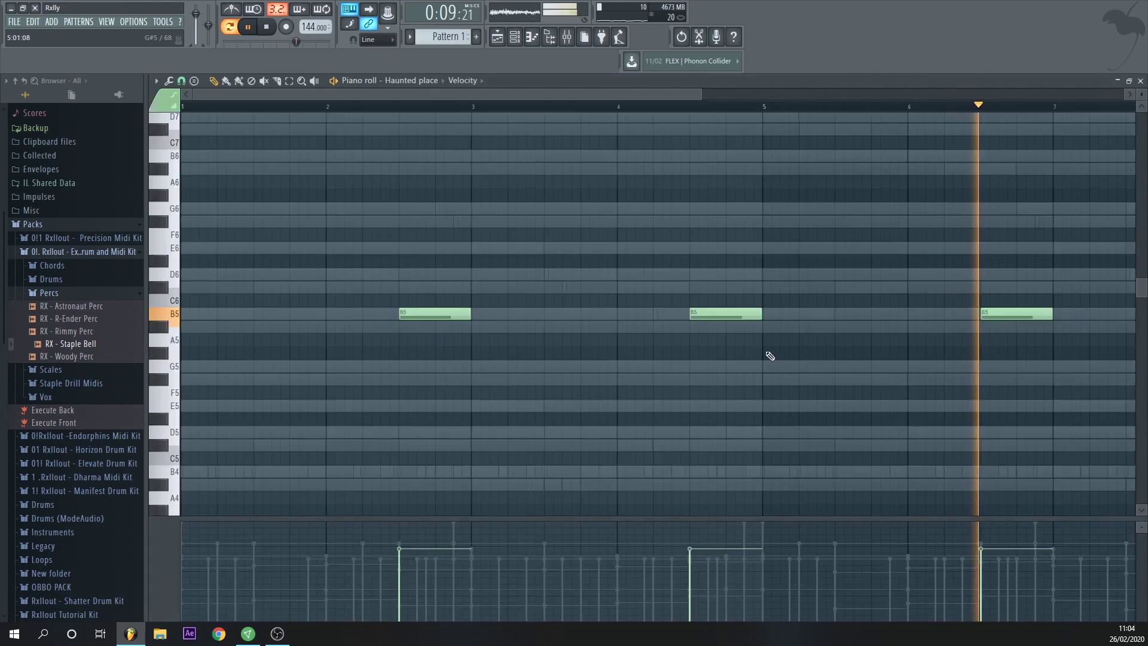
pyautogui.rightClick(609, 313)
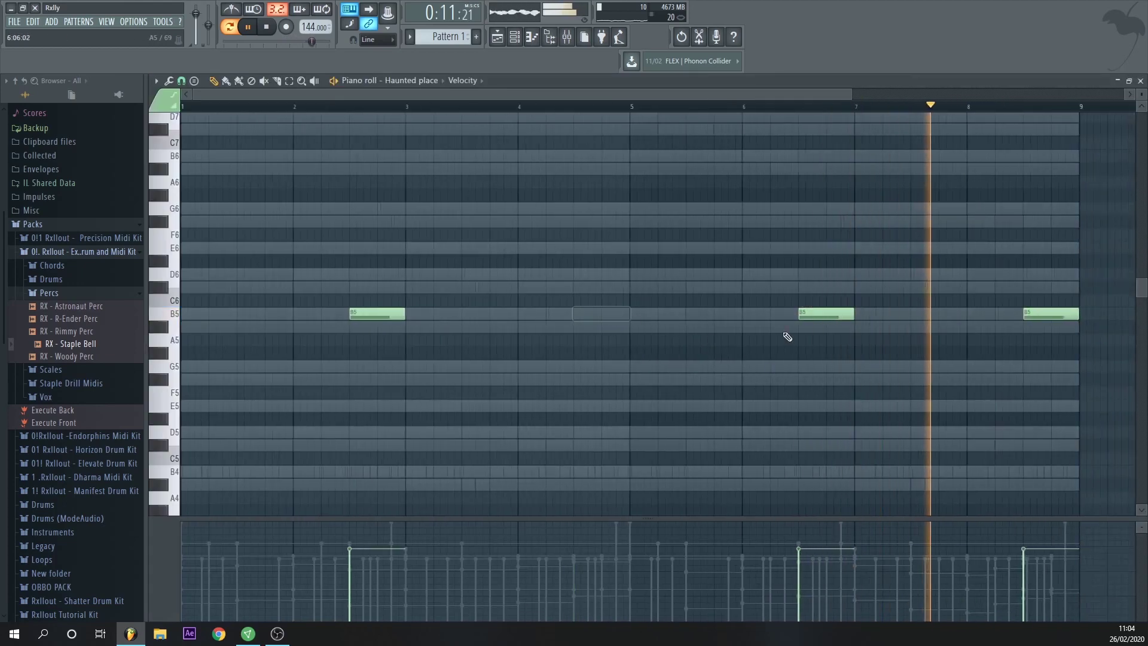
pyautogui.rightClick(1053, 314)
pyautogui.click(1141, 82)
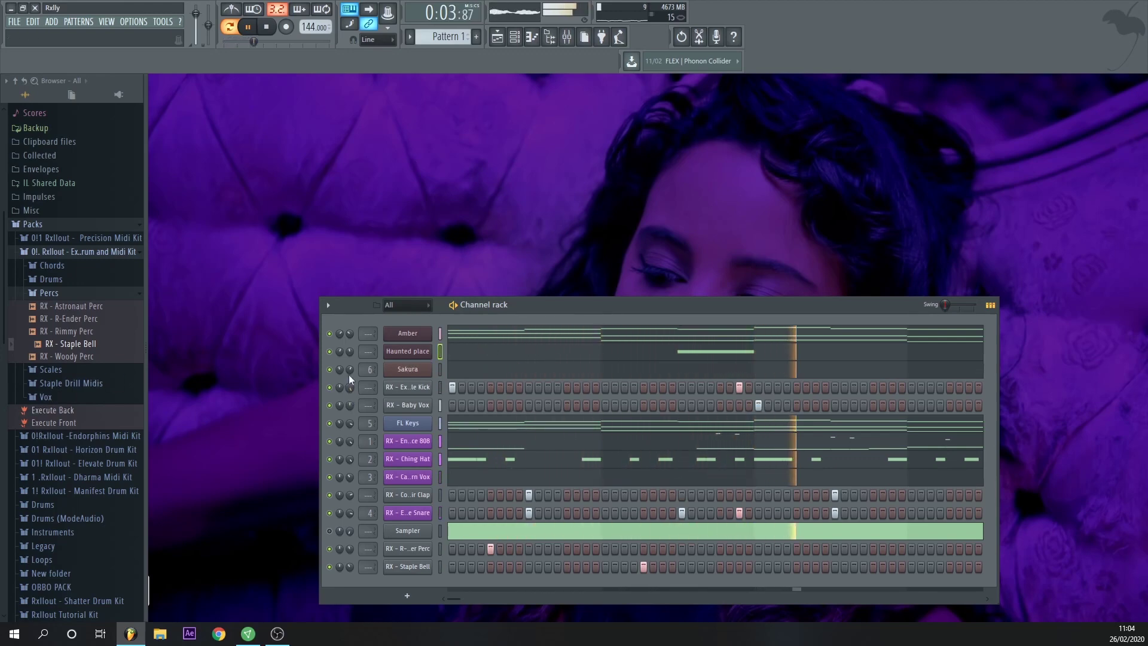
pyautogui.press('space')
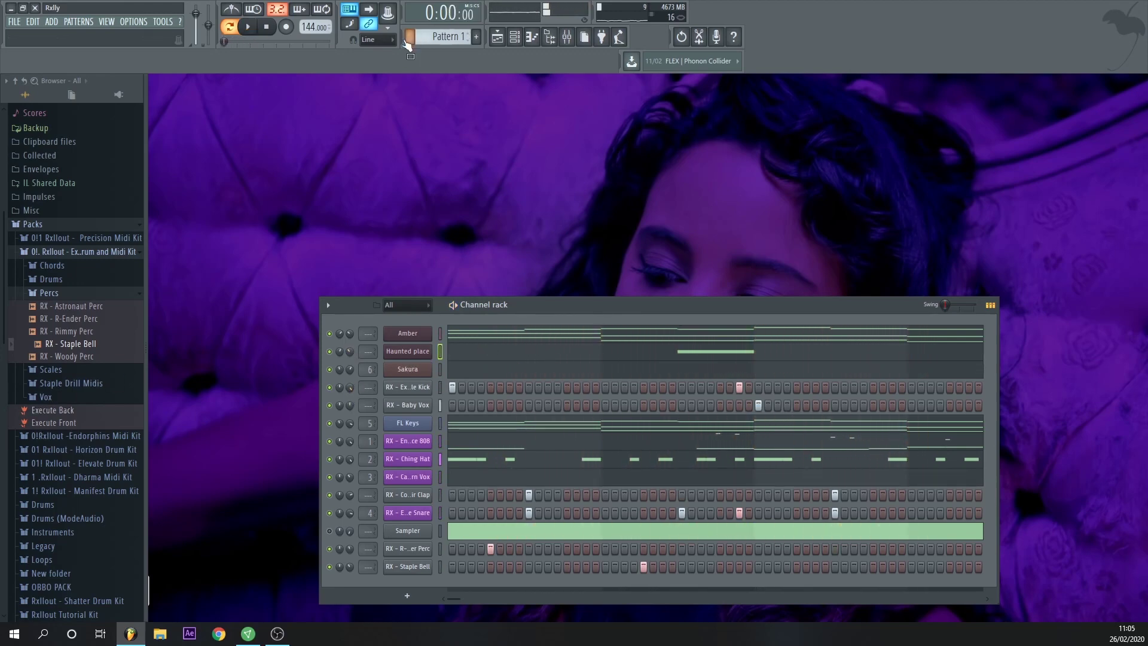
# Step: Split Pattern 1 by channel and open the playlist
pyautogui.click(410, 36)
pyautogui.click(521, 168)
pyautogui.click(497, 36)
pyautogui.keyDown('ctrl'); pyautogui.rightClick(436, 159); pyautogui.keyUp('ctrl')
pyautogui.keyDown('ctrl'); pyautogui.rightClick(436, 158); pyautogui.keyUp('ctrl')
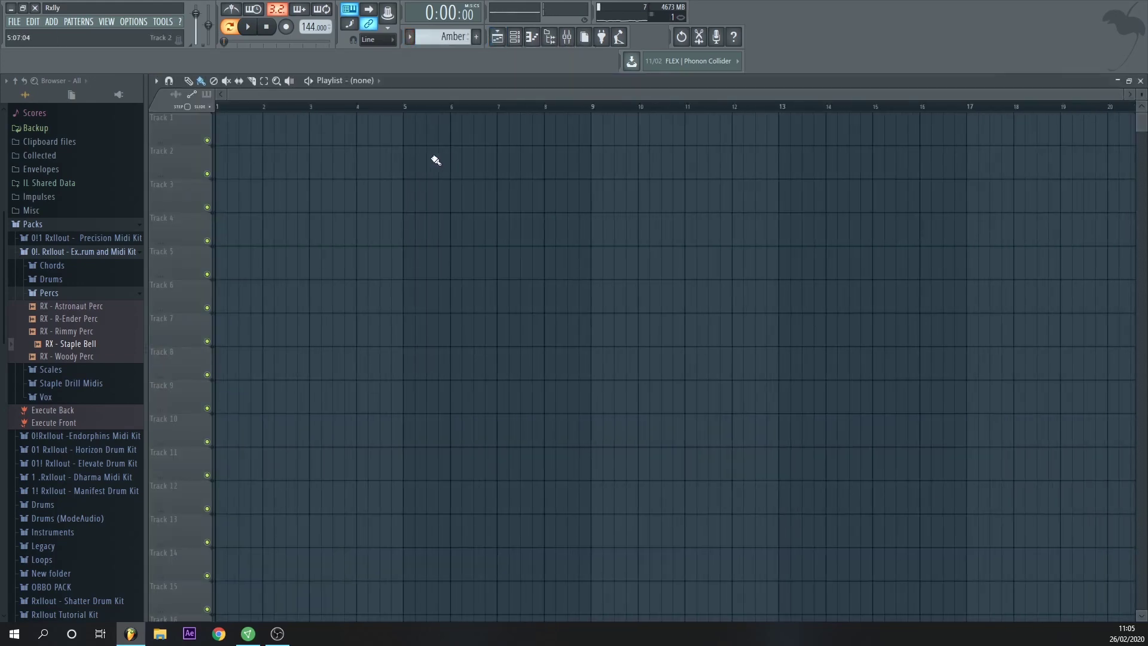
# Step: Place the Amber pattern on Track 1 and Haunted place on Track 2 from bar 1, extending Haunted place to bar 9
pyautogui.rightClick(456, 37)
pyautogui.click(518, 168)
pyautogui.moveTo(273, 139); pyautogui.dragTo(174, 141)
pyautogui.rightClick(447, 41)
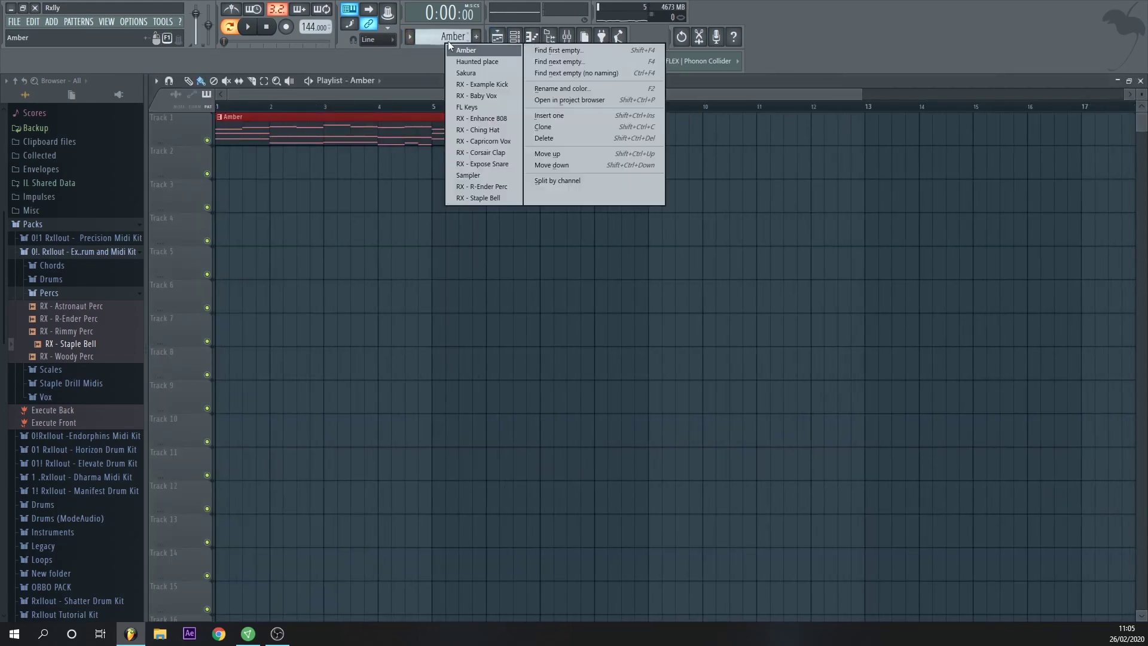
pyautogui.click(510, 59)
pyautogui.moveTo(370, 182); pyautogui.dragTo(316, 157)
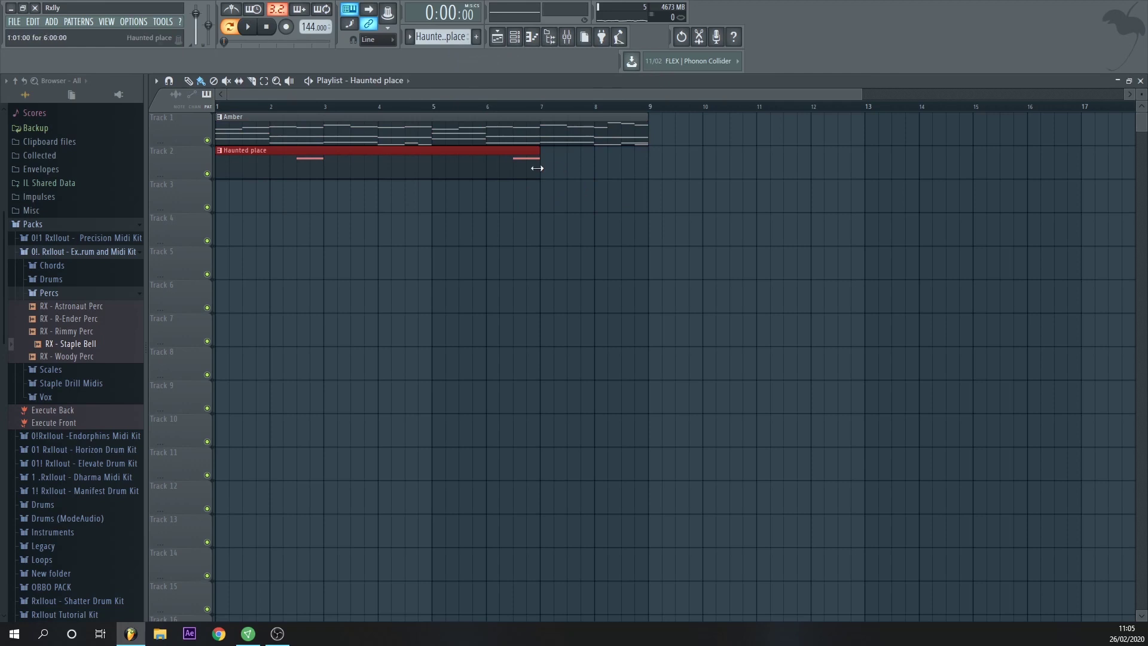
pyautogui.moveTo(538, 168); pyautogui.dragTo(638, 162)
# Step: Place the Sakura pattern on Track 3 and the RX - Example Kick pattern on Track 4 from bar 1
pyautogui.rightClick(453, 39)
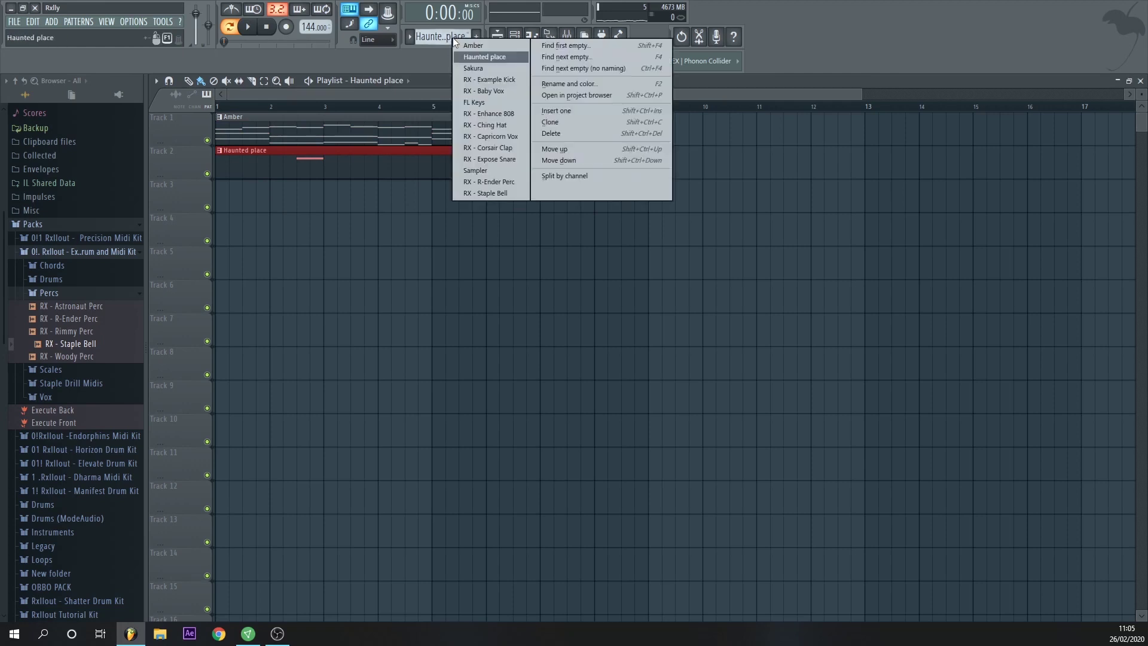
pyautogui.click(493, 69)
pyautogui.click(292, 202)
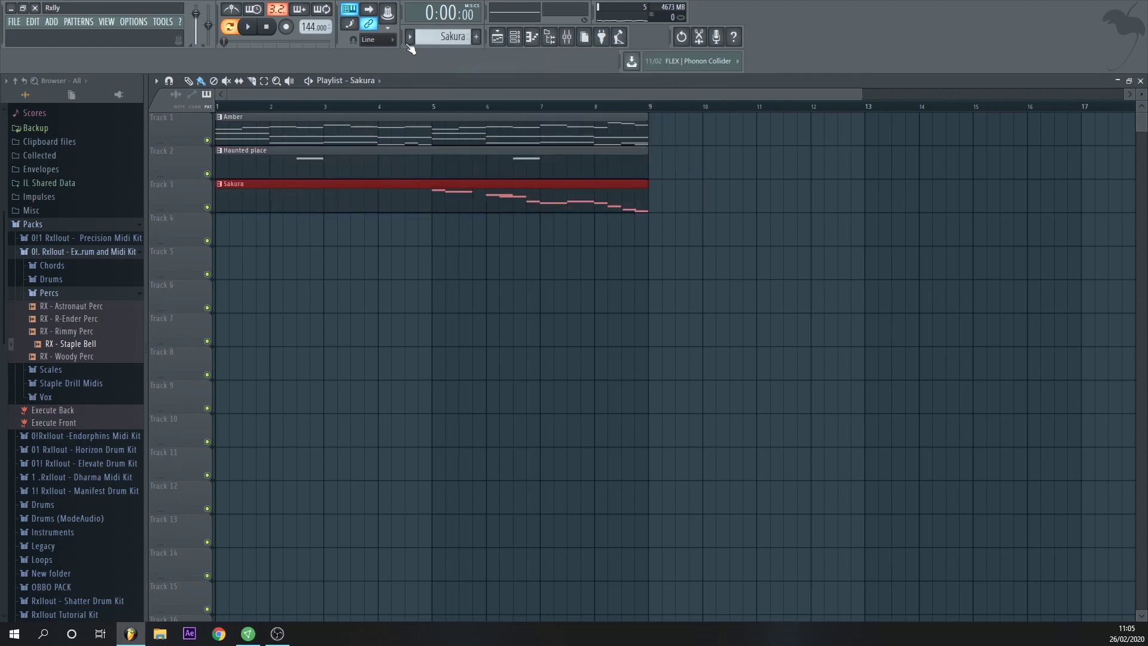
pyautogui.rightClick(453, 38)
pyautogui.click(454, 87)
pyautogui.click(264, 238)
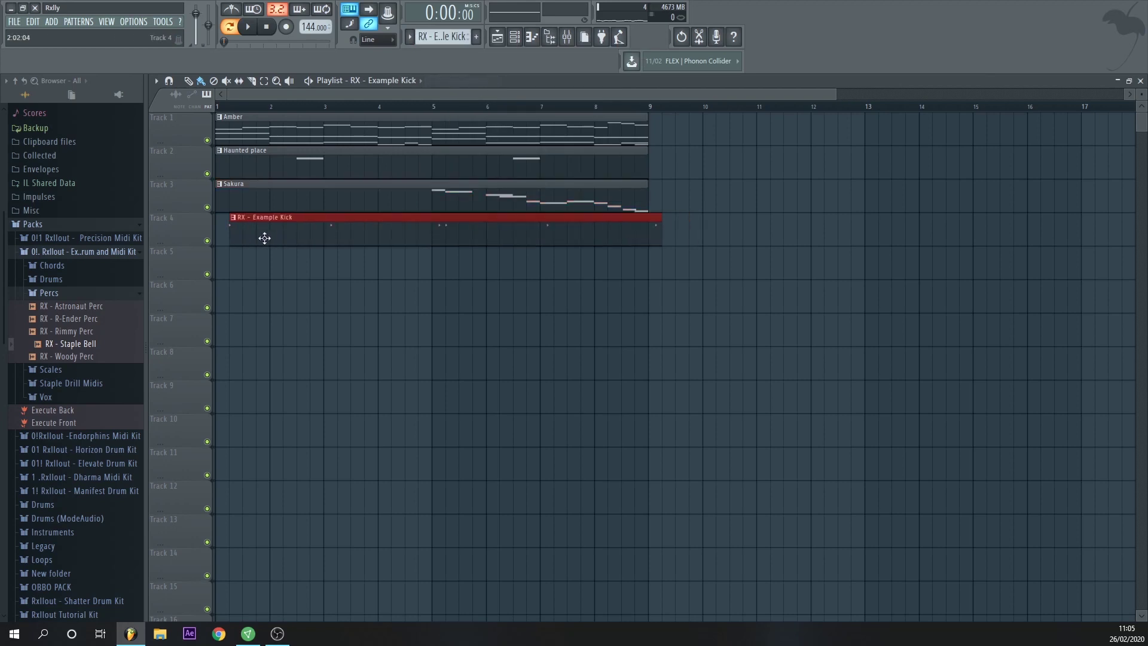
# Step: Place the RX - Baby Vox pattern on Track 5, extended to bar 9, and the RX - Enhance 808 pattern on Track 6 from bar 1
pyautogui.rightClick(451, 35)
pyautogui.click(494, 84)
pyautogui.click(268, 264)
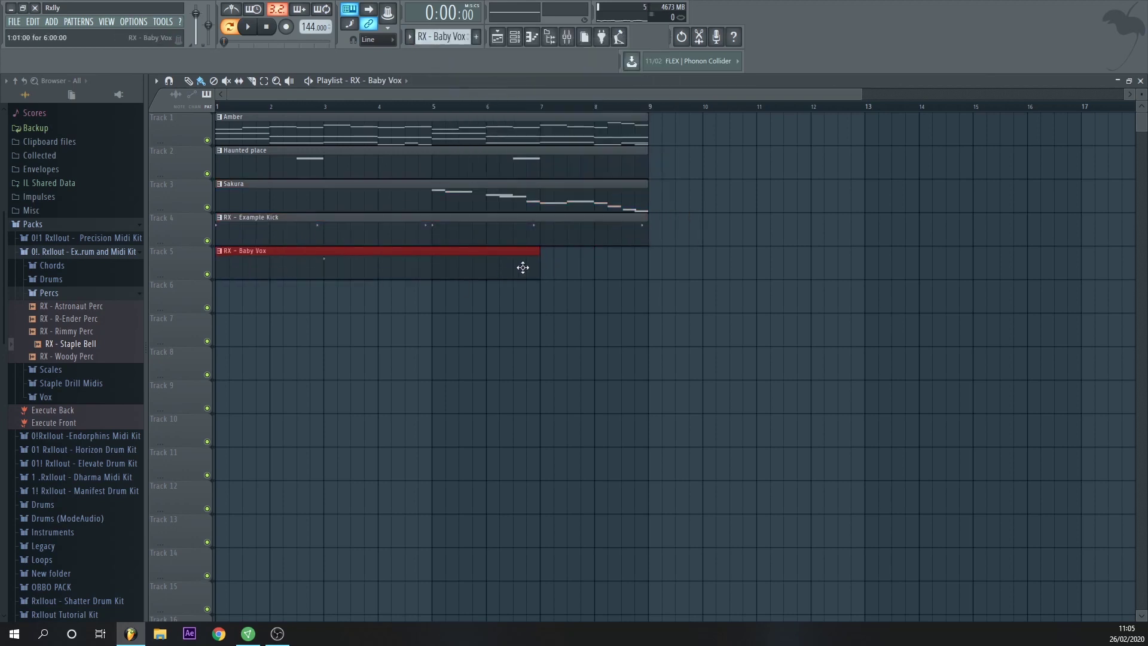
pyautogui.scroll(-1, 442, 37)
pyautogui.rightClick(441, 39)
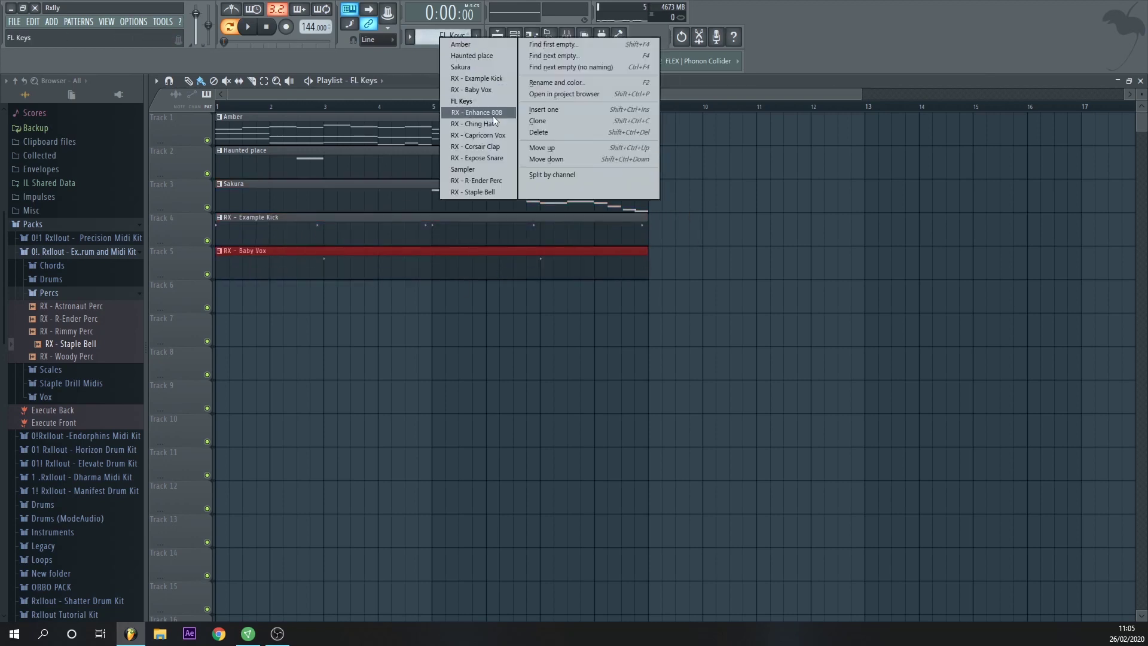
pyautogui.click(485, 113)
pyautogui.click(380, 289)
# Step: Place the RX - Ching Hat pattern on Track 7 and the RX - Capricorn Vox pattern on Track 8 from bar 1
pyautogui.rightClick(465, 39)
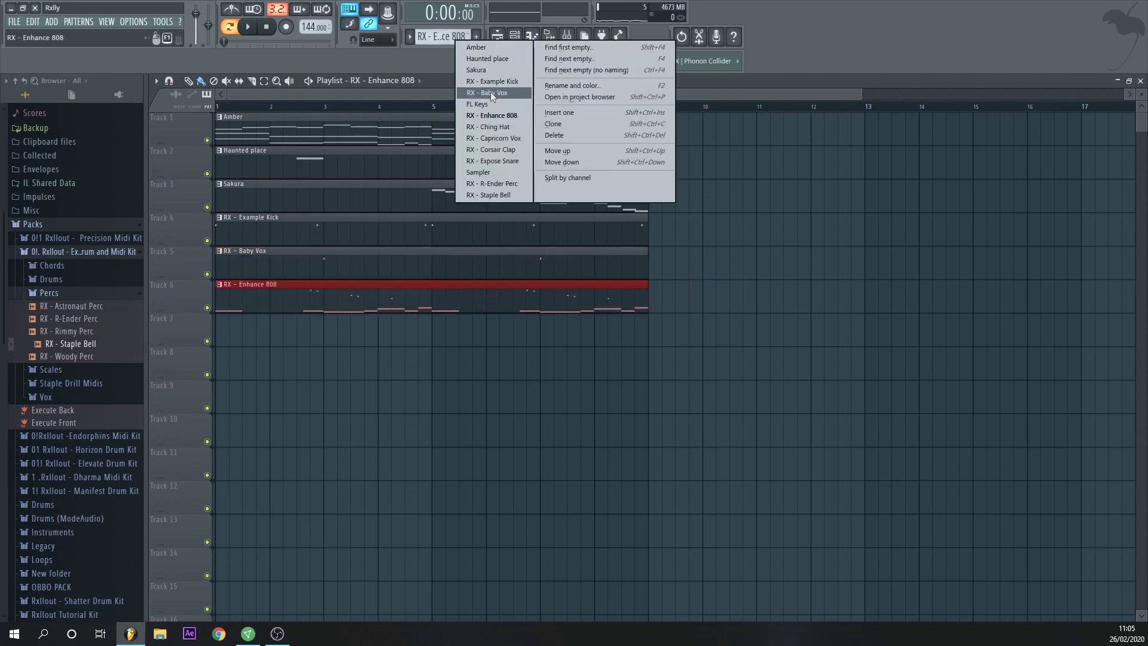
pyautogui.click(490, 96)
pyautogui.click(329, 338)
pyautogui.rightClick(465, 37)
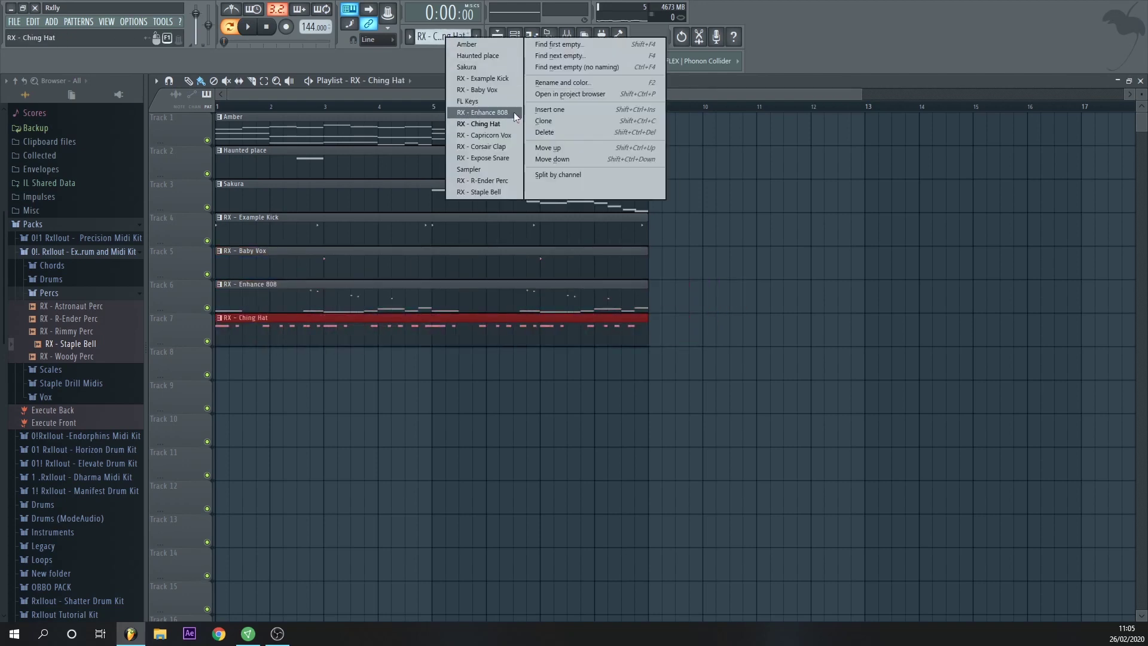
pyautogui.click(514, 112)
pyautogui.click(284, 364)
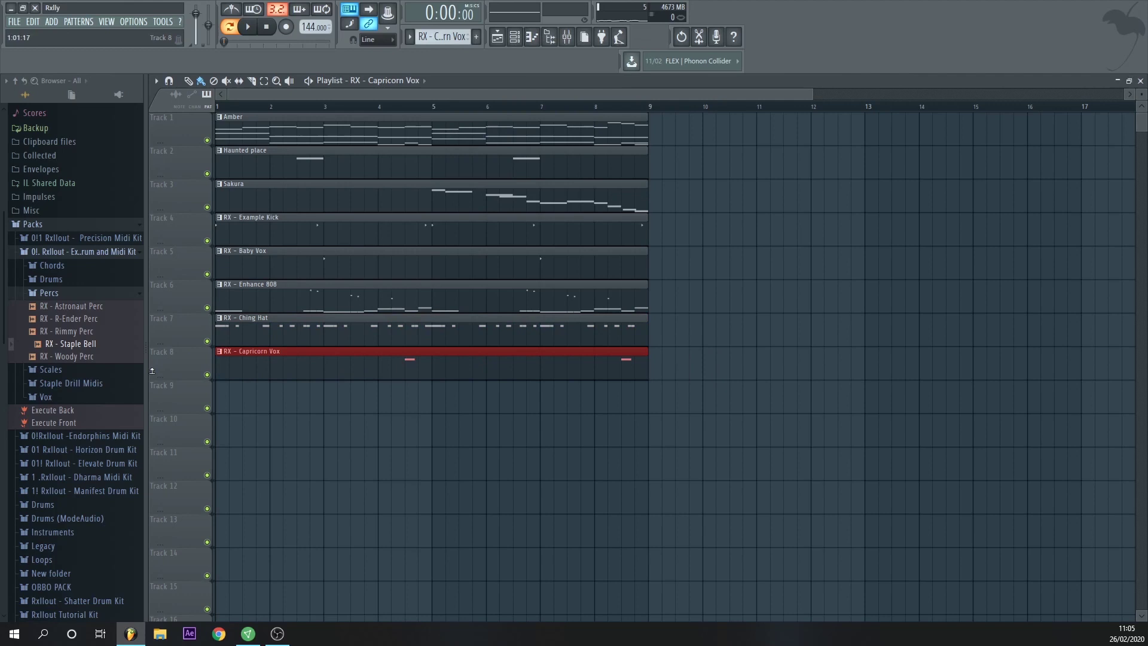
# Step: Place the RX - Corsair Clap pattern on Track 9 and RX - Expose Snare on Track 10 from bar 1, extending both to bar 9
pyautogui.rightClick(462, 39)
pyautogui.click(505, 148)
pyautogui.click(257, 389)
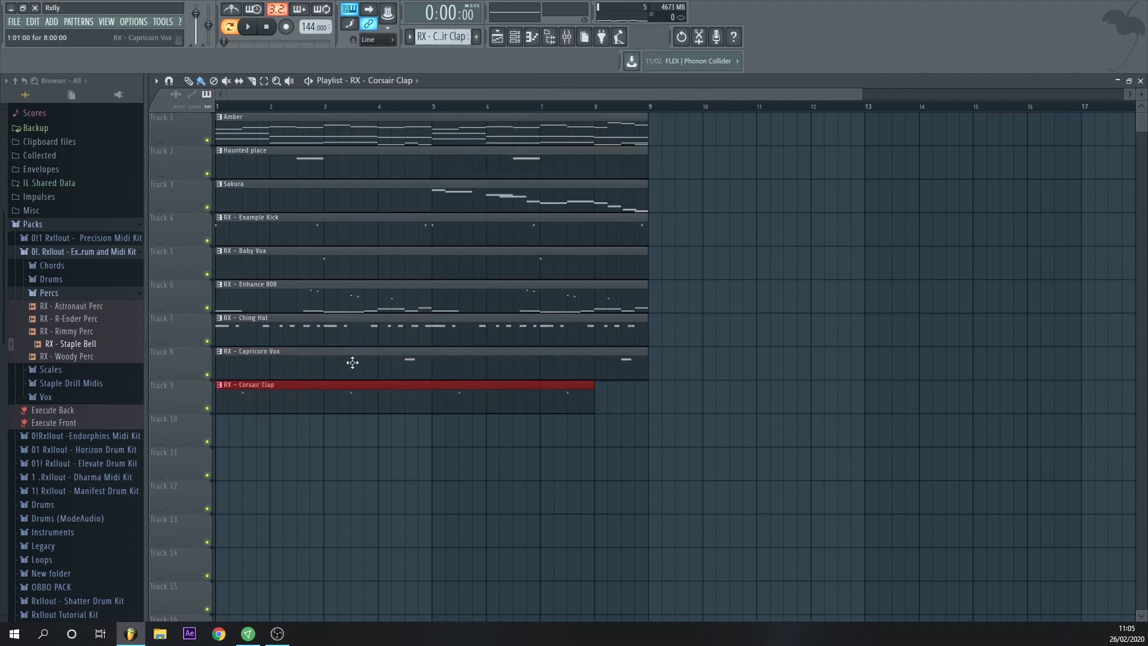
pyautogui.rightClick(455, 37)
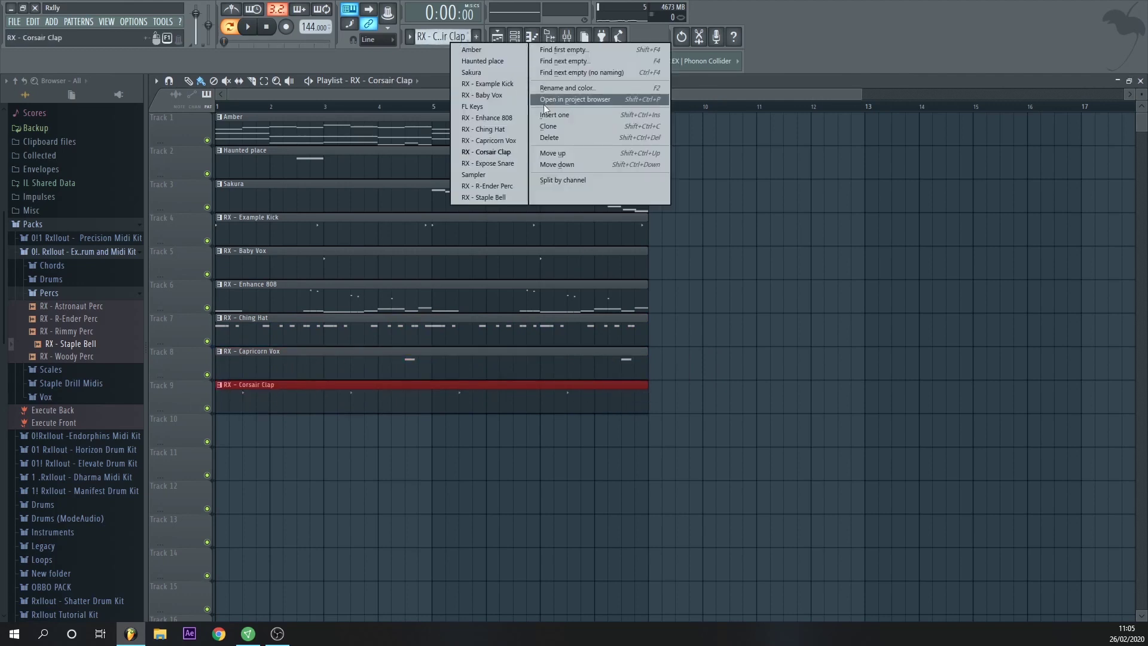
pyautogui.click(513, 166)
pyautogui.click(254, 437)
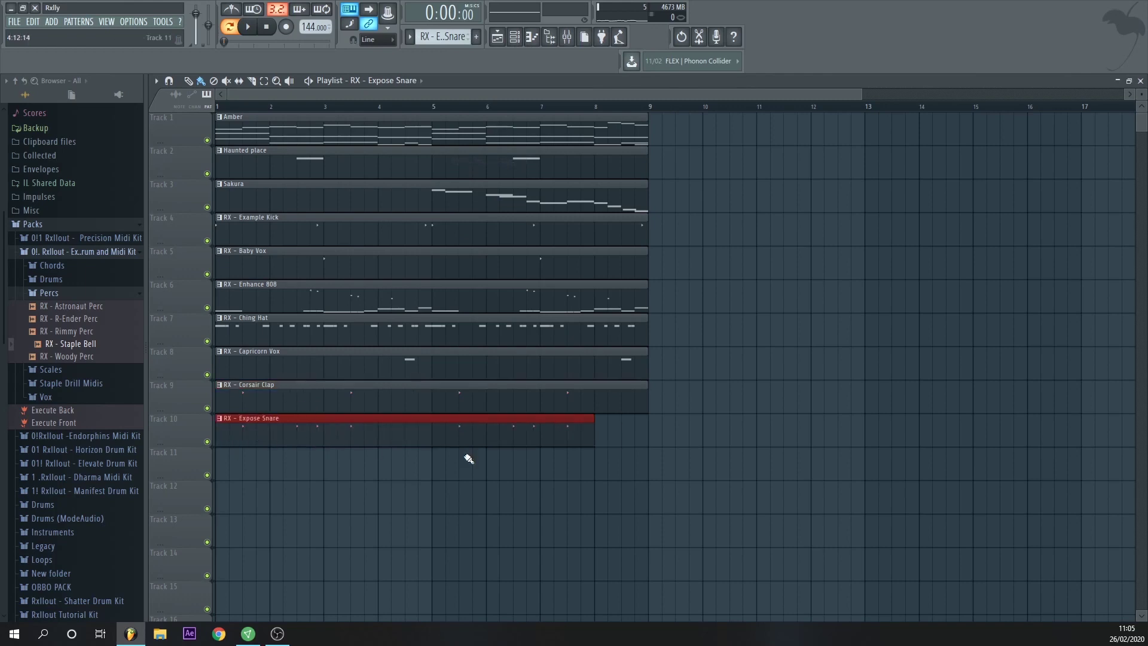
pyautogui.click(604, 442)
pyautogui.hotkey('ctrl', 'z')
pyautogui.moveTo(594, 439); pyautogui.dragTo(644, 443)
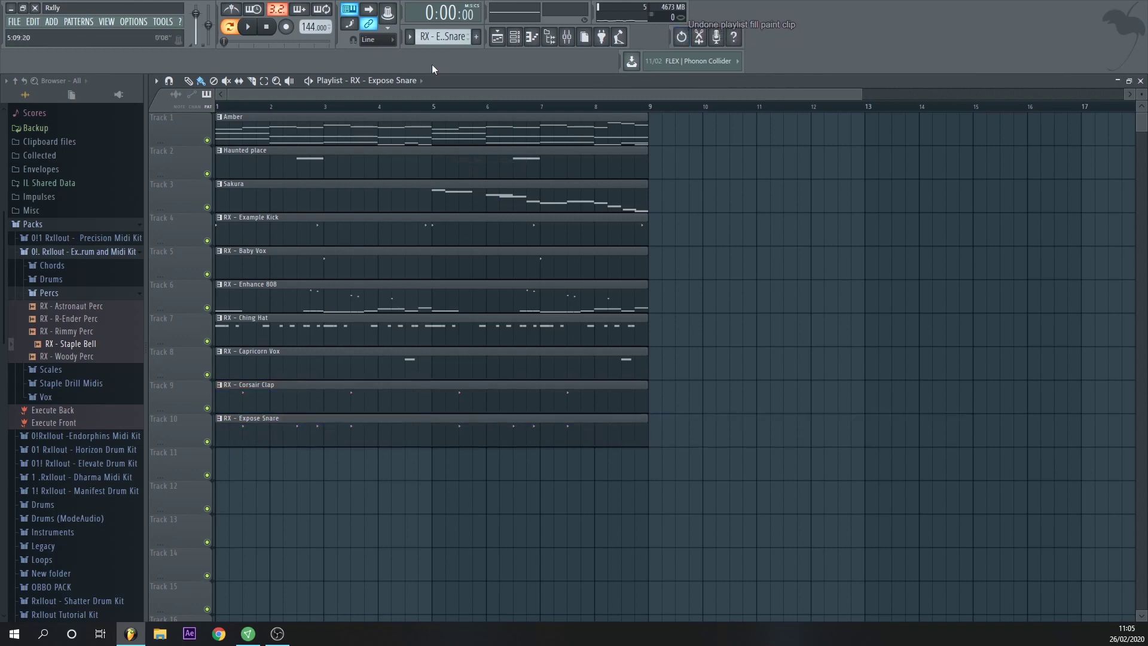
# Step: Place a second RX - Expose Snare clip on Track 11 and the RX - Staple Bell pattern on Track 12, both from bar 1 to bar 9
pyautogui.click(443, 37)
pyautogui.click(485, 178)
pyautogui.moveTo(280, 445); pyautogui.dragTo(255, 463)
pyautogui.click(442, 36)
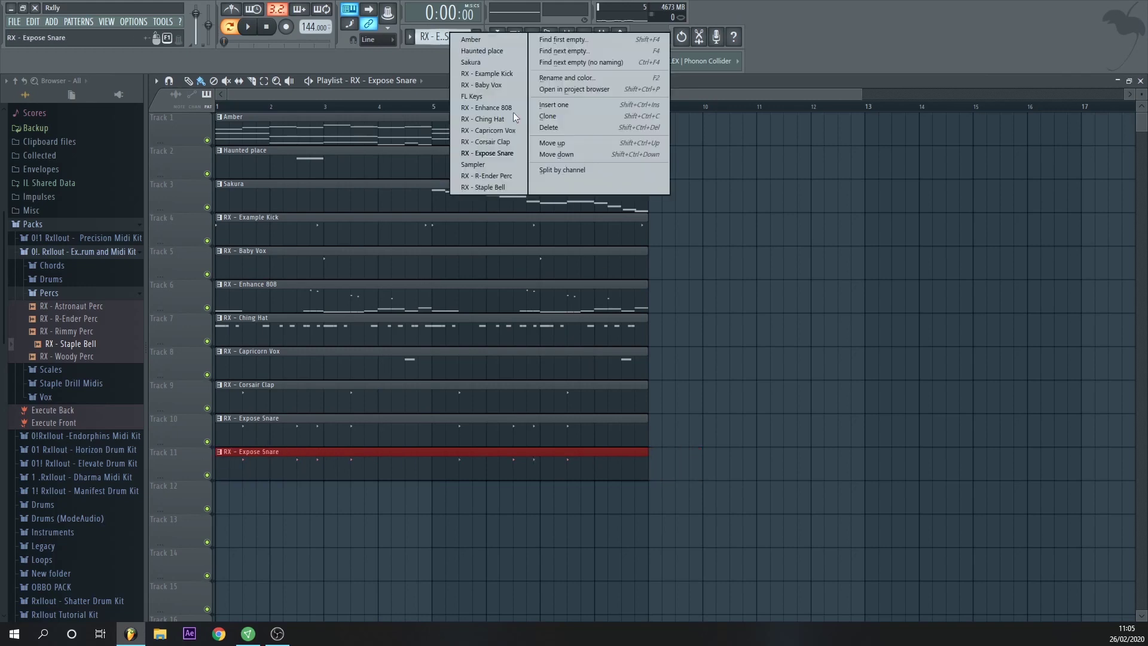
pyautogui.click(507, 189)
pyautogui.click(251, 492)
pyautogui.moveTo(481, 500); pyautogui.dragTo(649, 503)
# Step: Select all playlist clips and duplicate them repeatedly until the arrangement reaches bar 65, then clear the selection
pyautogui.hotkey('ctrl', 'a')
pyautogui.hotkey('ctrl', 'b')
pyautogui.hotkey('ctrl', 'b')
pyautogui.hotkey('ctrl', 'b')
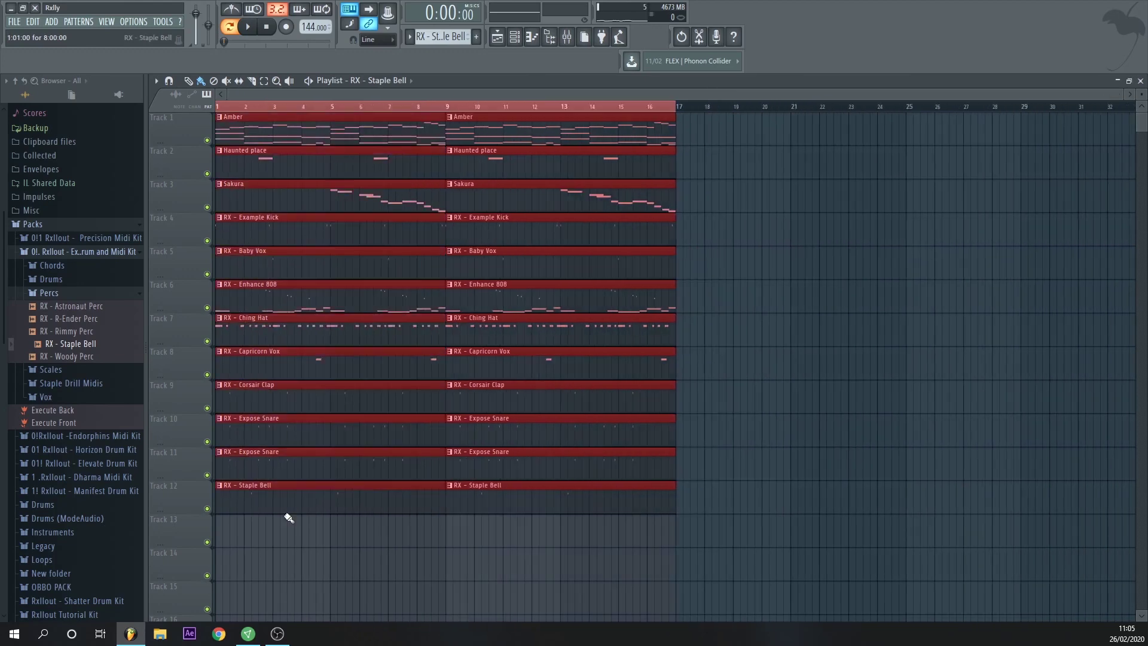
pyautogui.hotkey('ctrl', 'a')
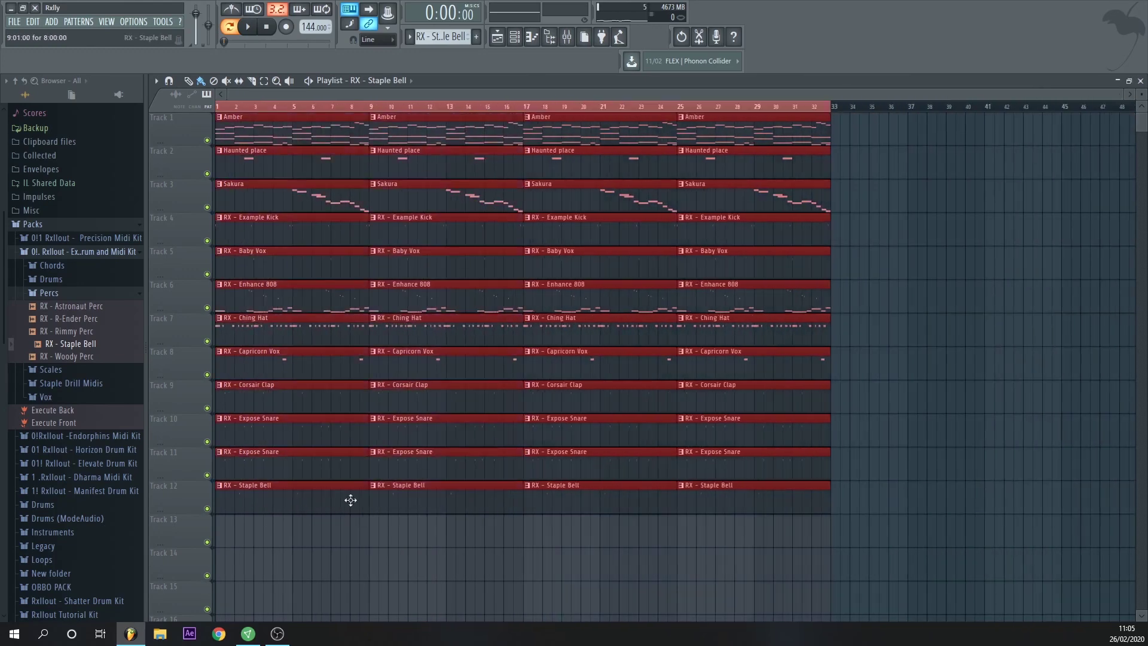
pyautogui.hotkey('ctrl', 'b')
pyautogui.scroll(-2, 885, 481)
pyautogui.keyDown('ctrl'); pyautogui.click(1089, 347); pyautogui.keyUp('ctrl')
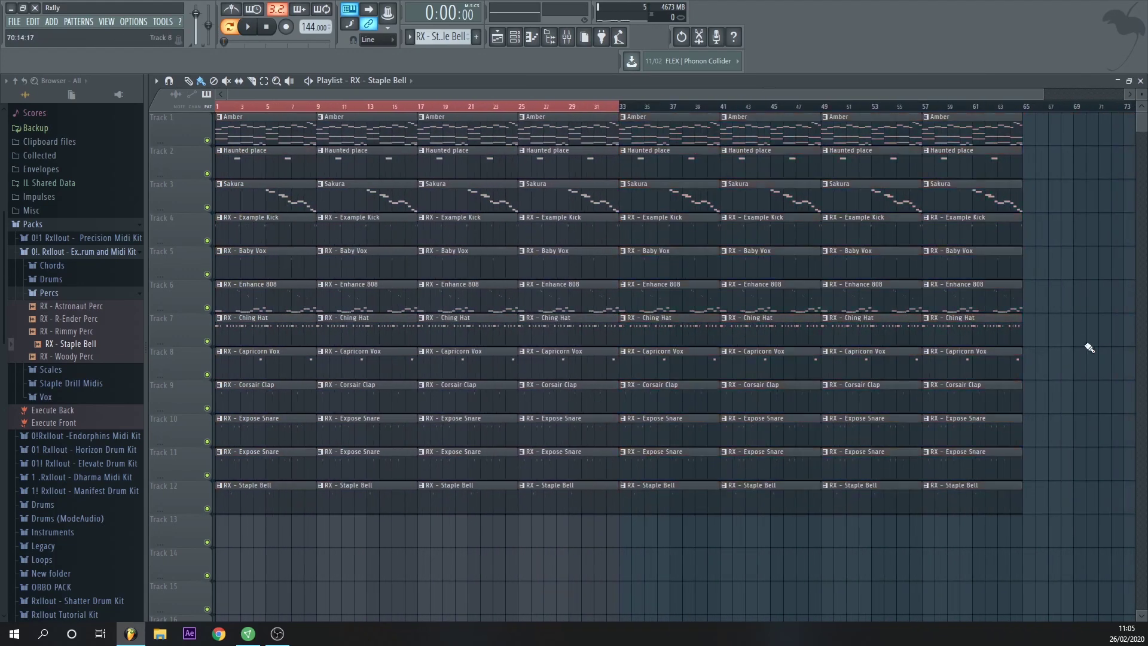
# Step: Delete the clips on Tracks 6 to 12 between bars 1 and 17
pyautogui.rightClick(299, 494)
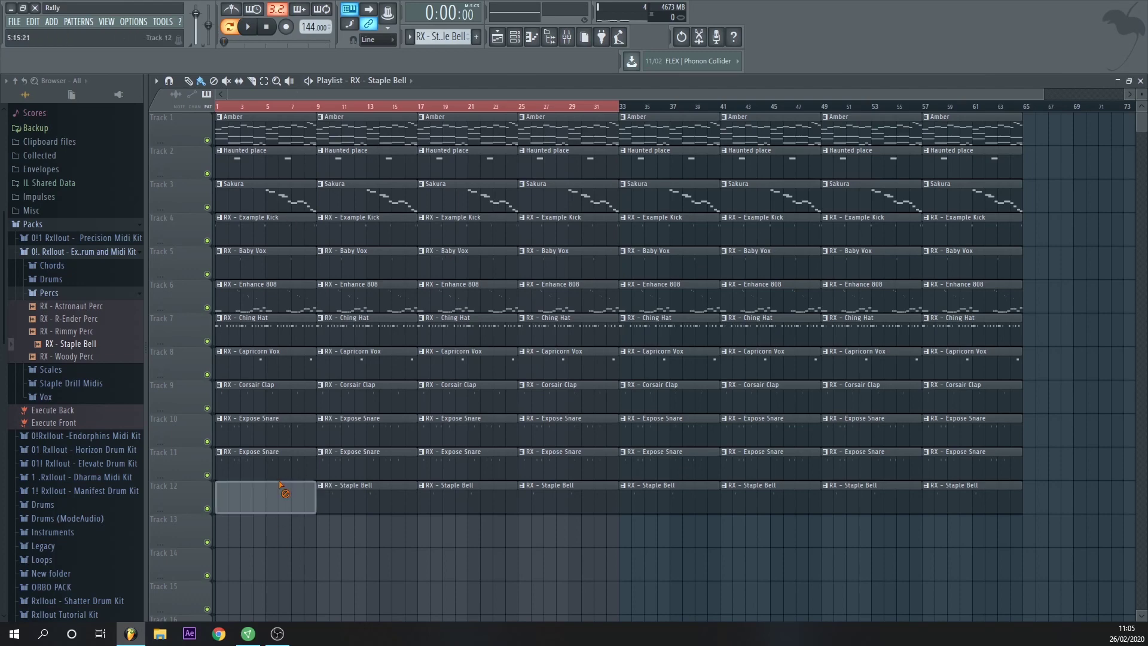
pyautogui.rightClick(290, 346)
pyautogui.rightClick(356, 438)
pyautogui.rightClick(272, 308)
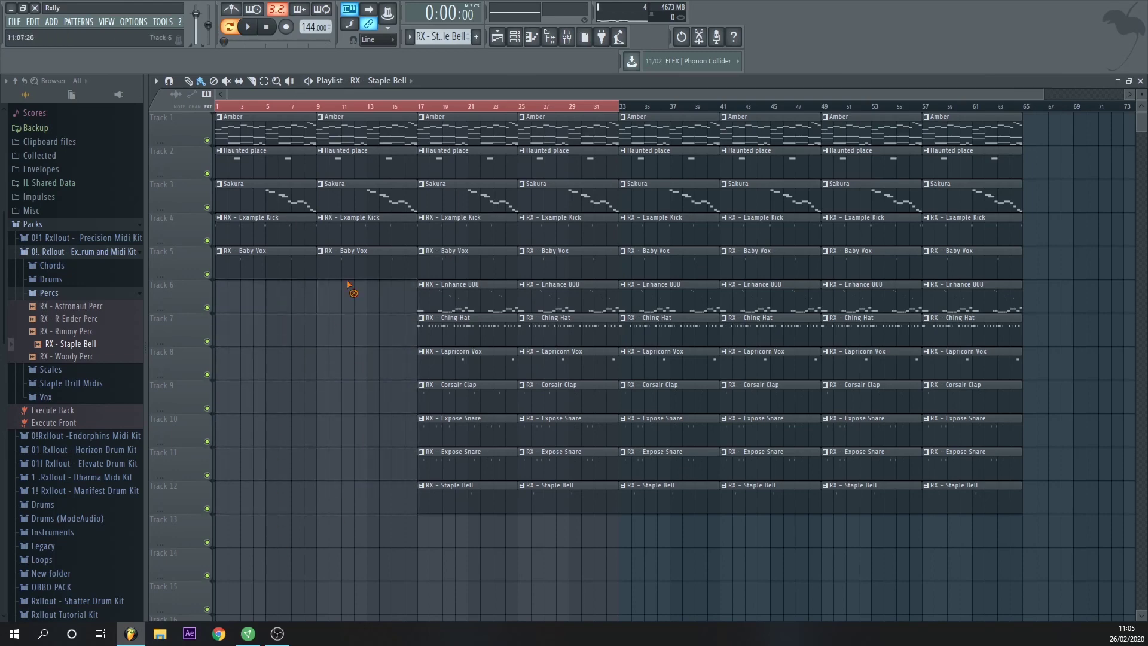
# Step: Delete the first eight-bar clips on Tracks 1 to 5 and move the whole arrangement eight bars earlier to start at bar 1
pyautogui.rightClick(269, 268)
pyautogui.hotkey('ctrl', 'a')
pyautogui.moveTo(358, 266); pyautogui.dragTo(169, 251)
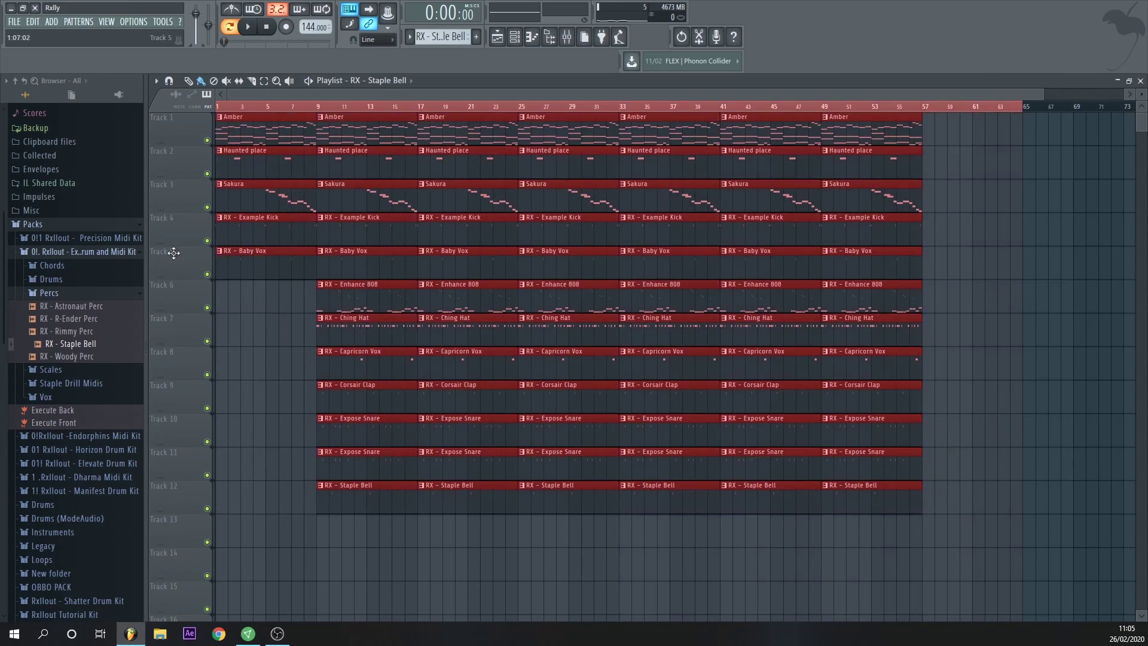
pyautogui.keyDown('ctrl'); pyautogui.click(256, 333); pyautogui.keyUp('ctrl')
# Step: Delete the first Baby Vox, Example Kick and Sakura clips, leaving only Amber and Haunted place before bar 9
pyautogui.scroll(3, 270, 269)
pyautogui.rightClick(271, 269)
pyautogui.rightClick(280, 230)
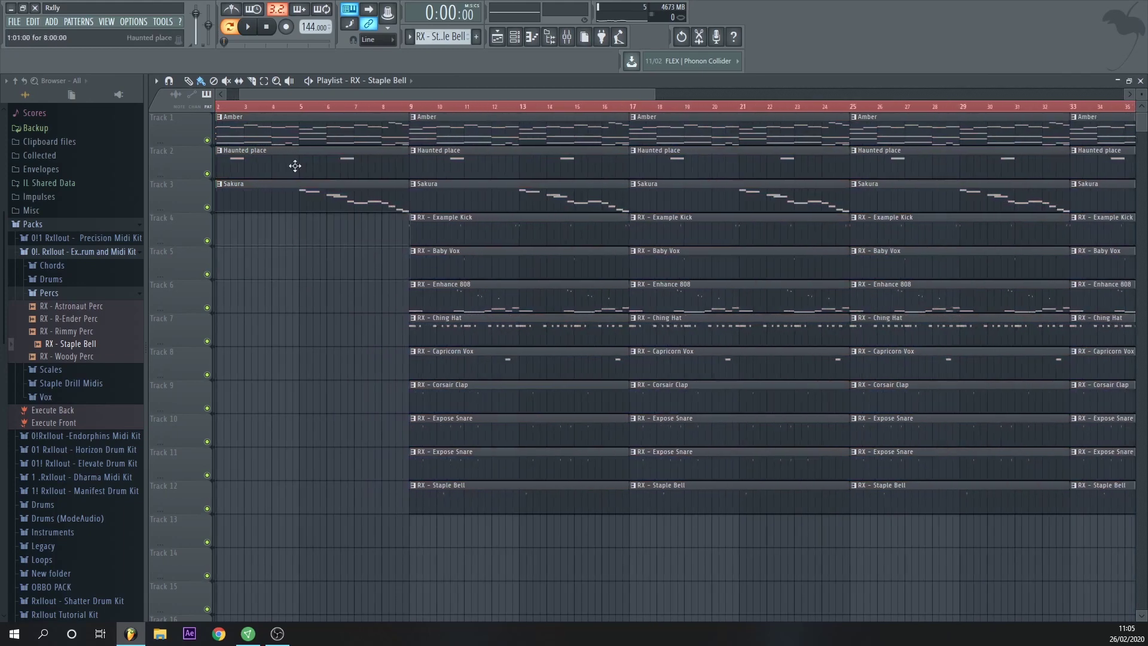
pyautogui.rightClick(288, 198)
# Step: Place the FL Keys pattern on Track 13 from bar 1 and copy it until it fills the track to bar 33
pyautogui.click(450, 39)
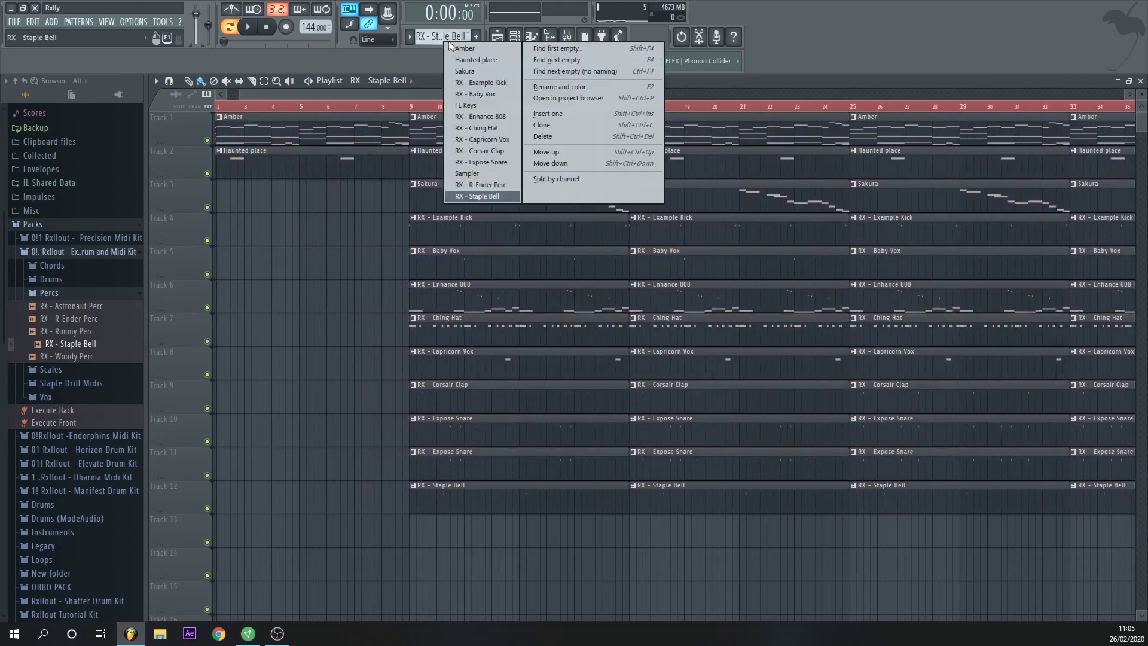
pyautogui.click(496, 107)
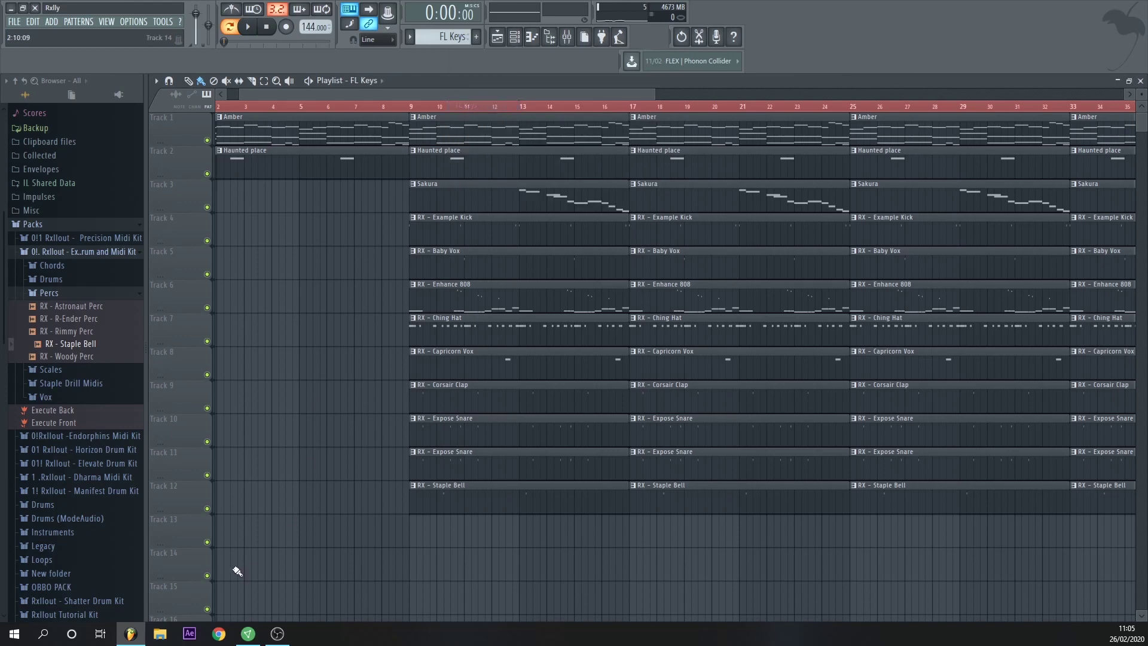
pyautogui.moveTo(235, 568); pyautogui.dragTo(55, 575)
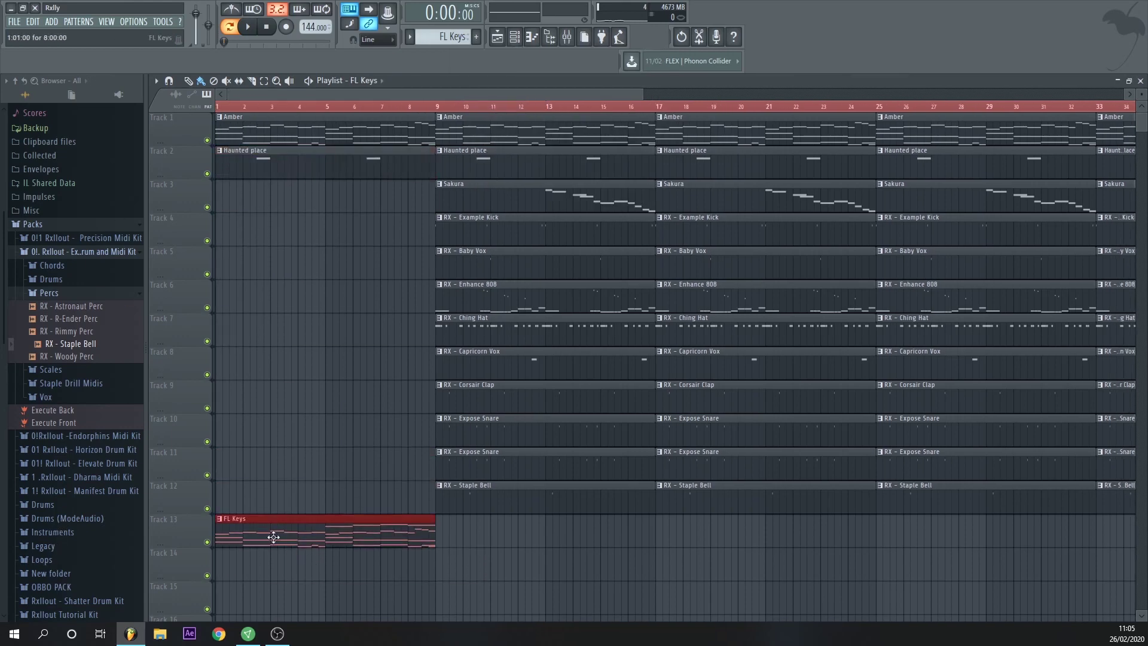
pyautogui.moveTo(273, 537); pyautogui.dragTo(488, 549)
pyautogui.scroll(-3, 493, 548)
pyautogui.moveTo(575, 542); pyautogui.dragTo(456, 530)
# Step: Play back the start of the arrangement, close the playlist and check the mixer levels
pyautogui.press('space')
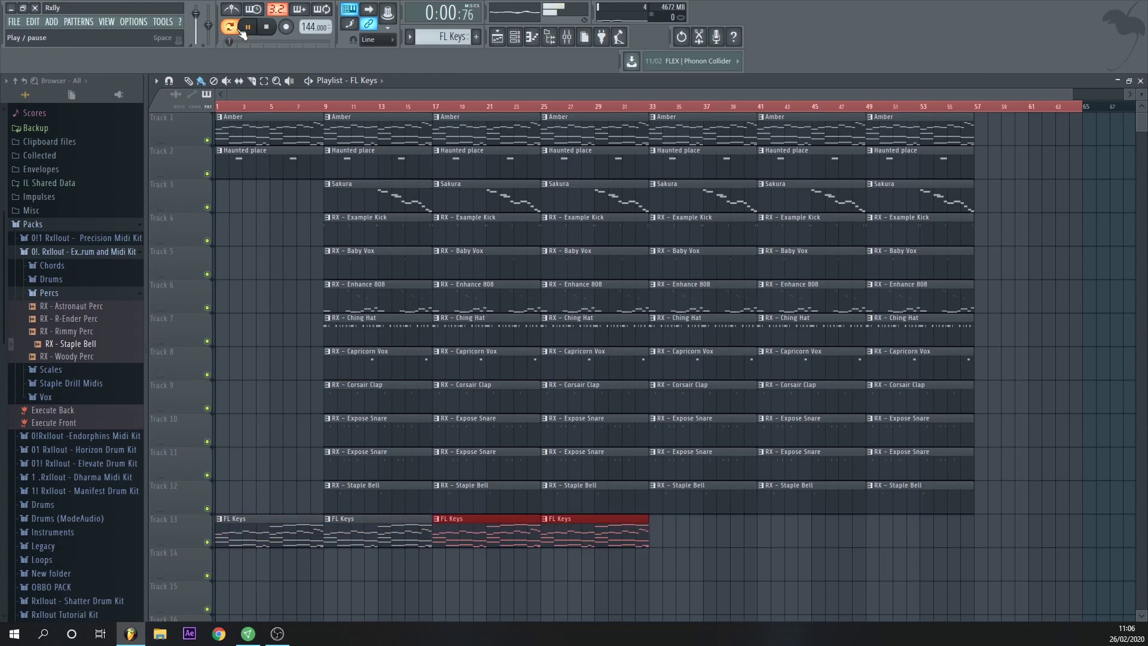
pyautogui.click(243, 30)
pyautogui.click(1141, 80)
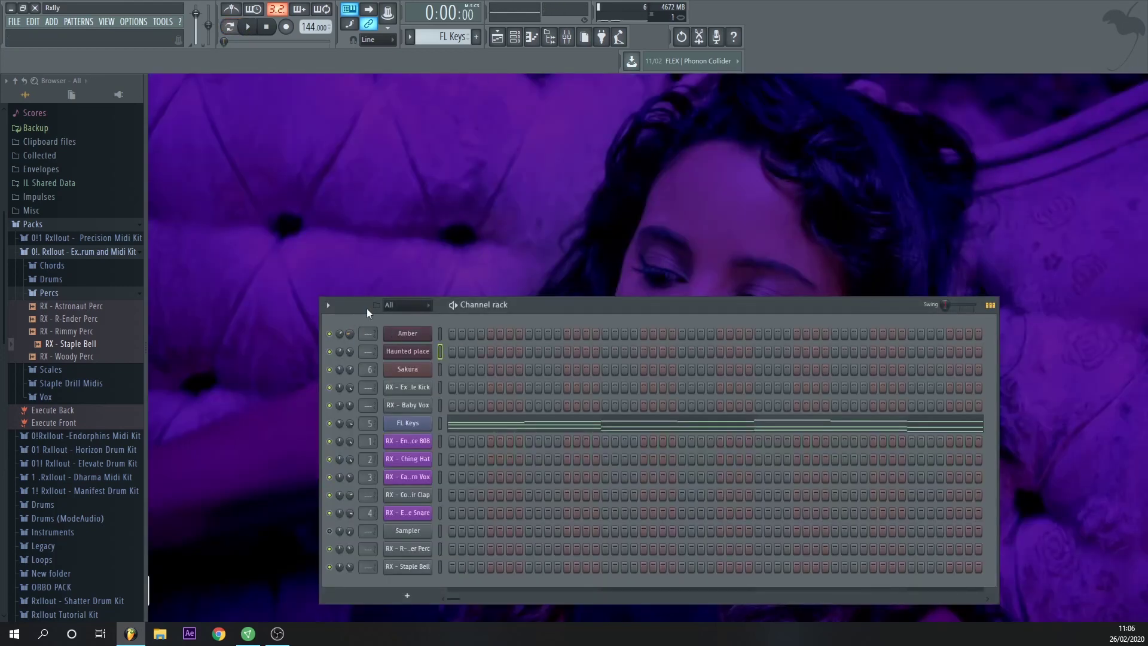
pyautogui.click(566, 38)
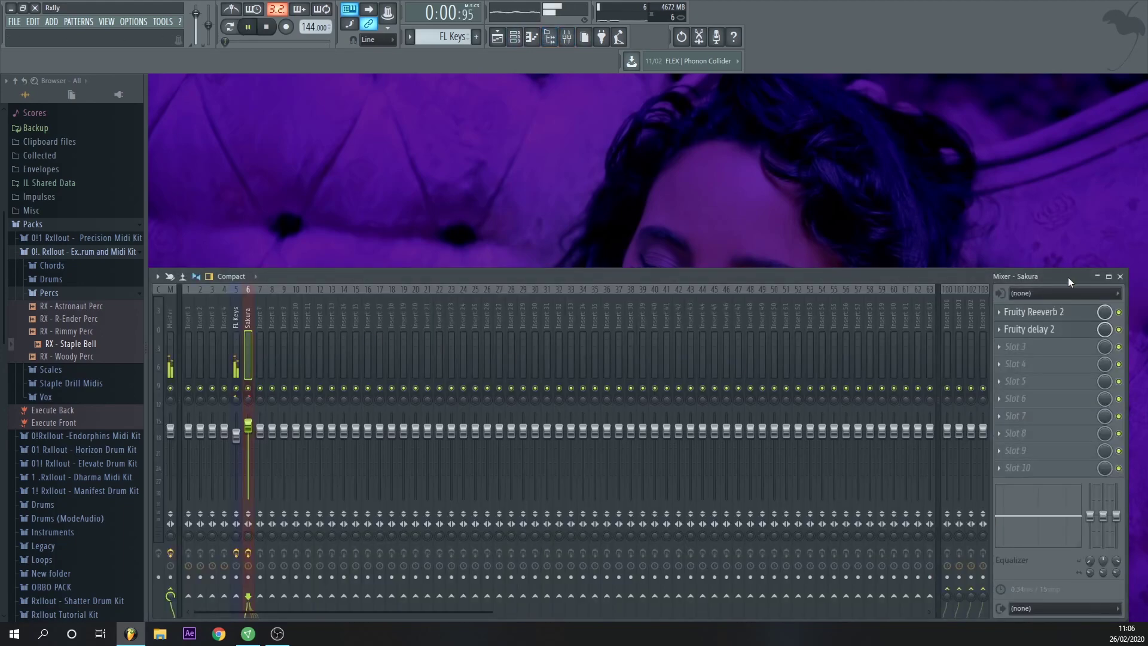
pyautogui.click(1122, 276)
# Step: Route the Amber channel to mixer track 7 and maximize the mixer
pyautogui.click(418, 333)
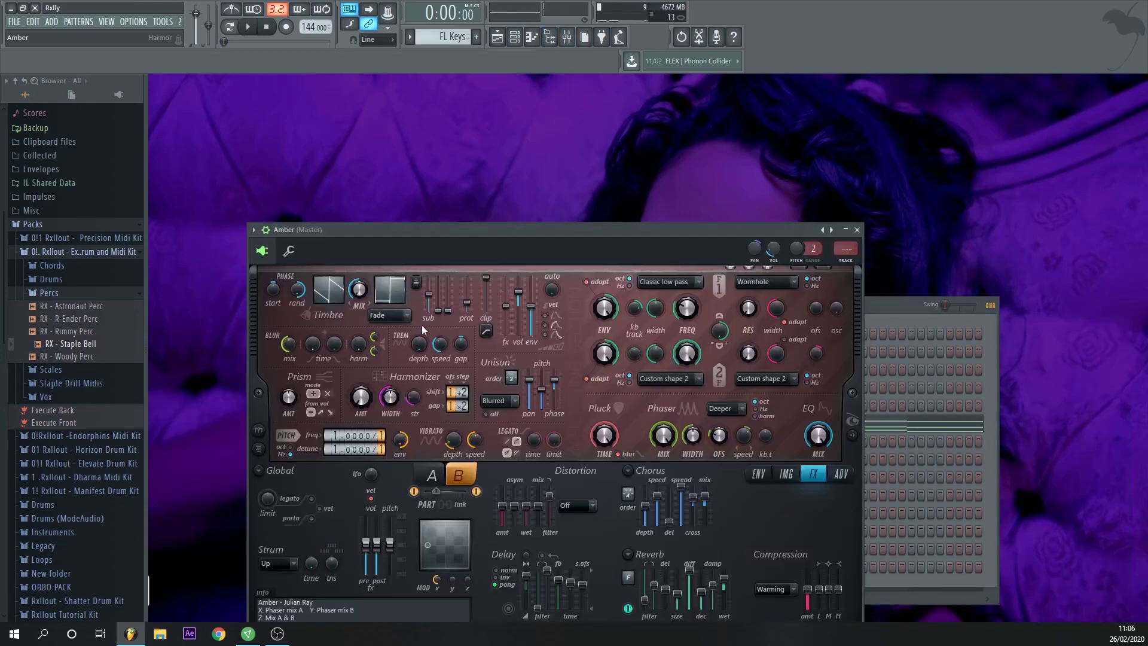
pyautogui.press('F9')
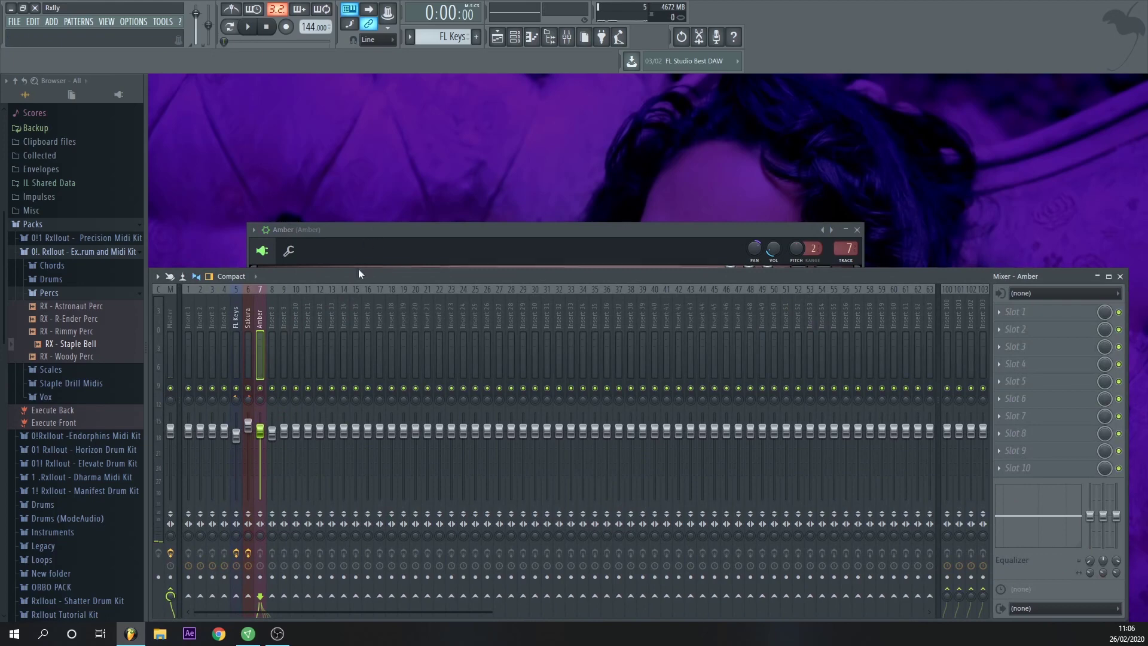
pyautogui.doubleClick(359, 273)
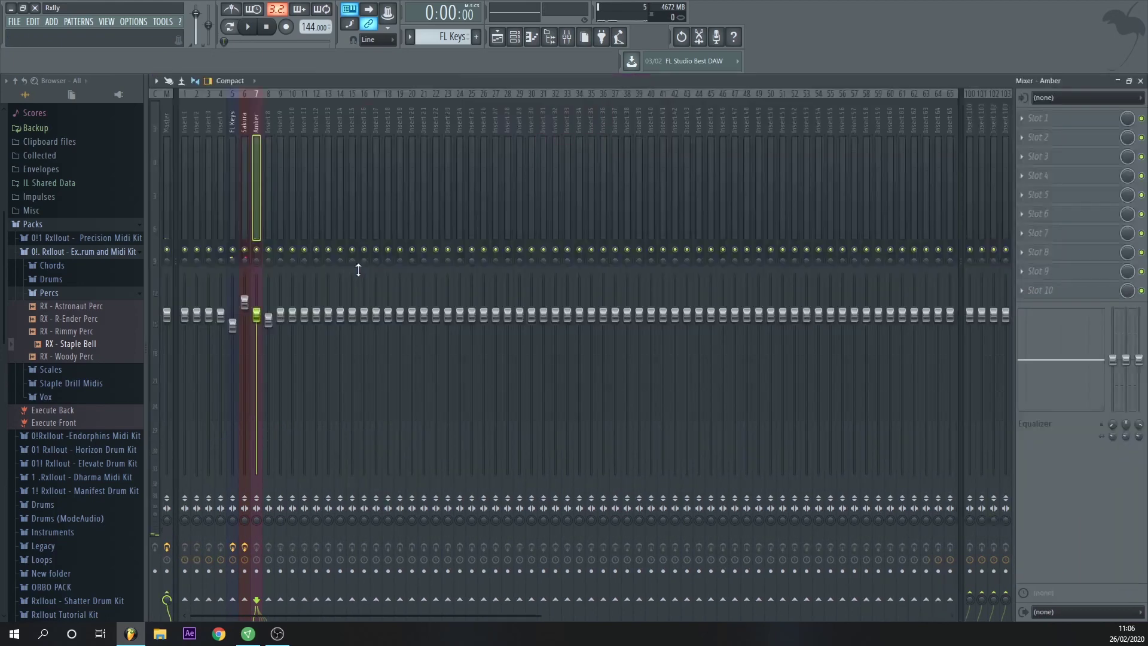
# Step: Add Fruity parametric EQ 2 to Amber's first effect slot and move its low-shelf band to about 113 Hz
pyautogui.click(1076, 121)
pyautogui.click(963, 372)
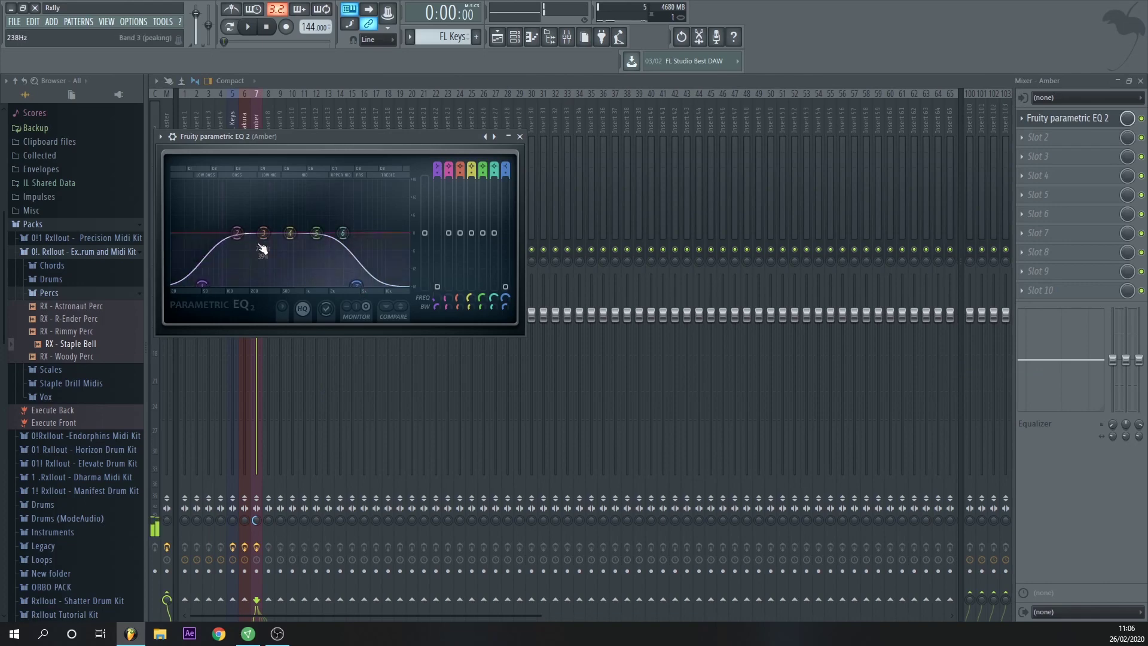
pyautogui.moveTo(202, 284); pyautogui.dragTo(230, 283)
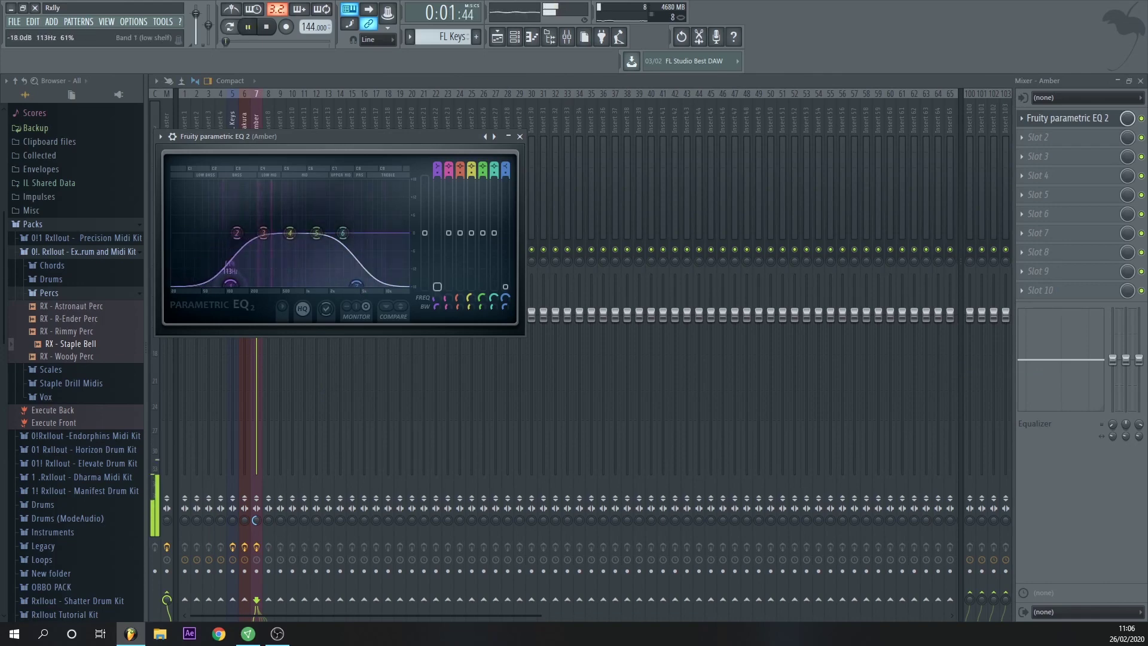
pyautogui.click(520, 136)
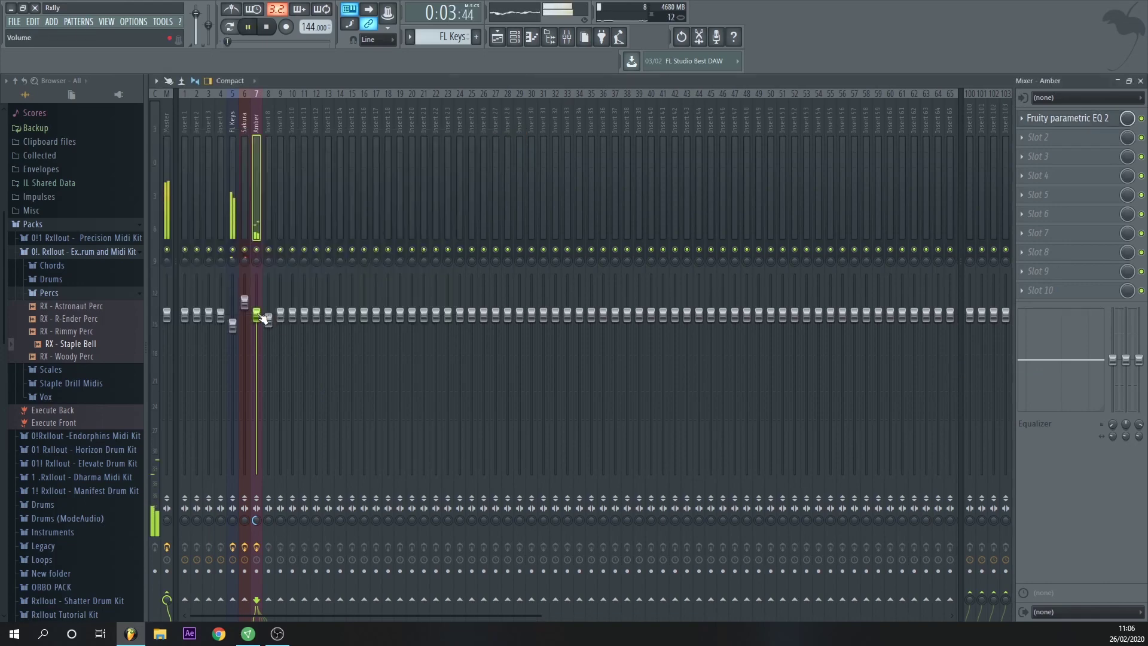
# Step: Lower the FL Keys fader in the mixer and route the Haunted place channel to mixer track 8
pyautogui.moveTo(234, 326); pyautogui.dragTo(234, 341)
pyautogui.click(1140, 81)
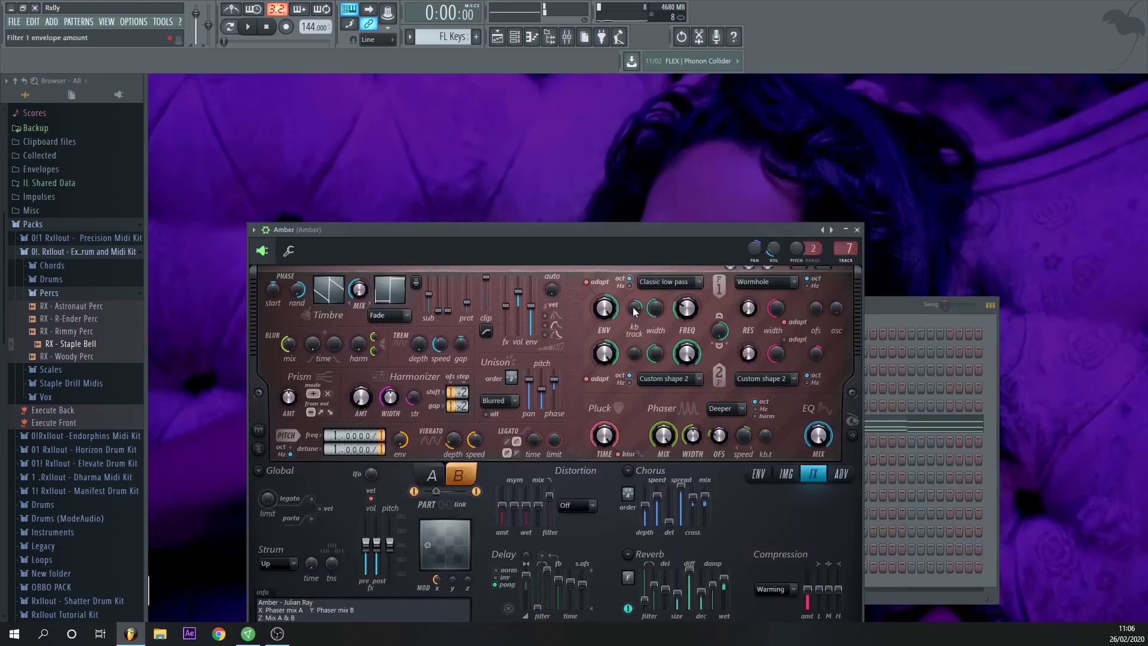
pyautogui.press('F6')
pyautogui.click(428, 352)
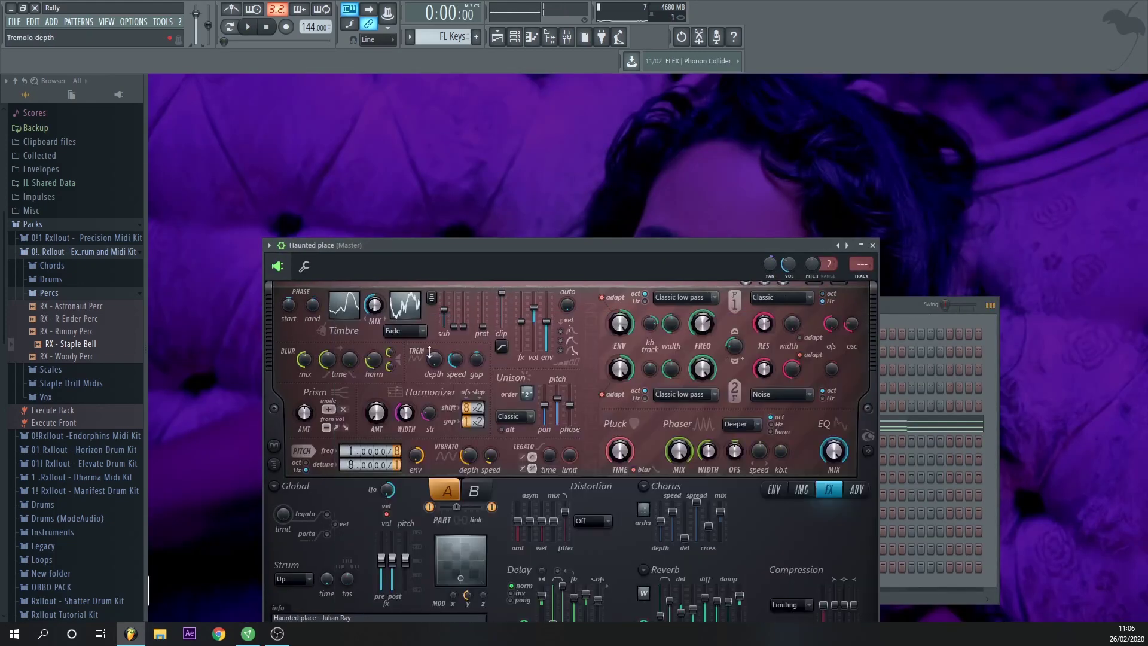
pyautogui.press('F9')
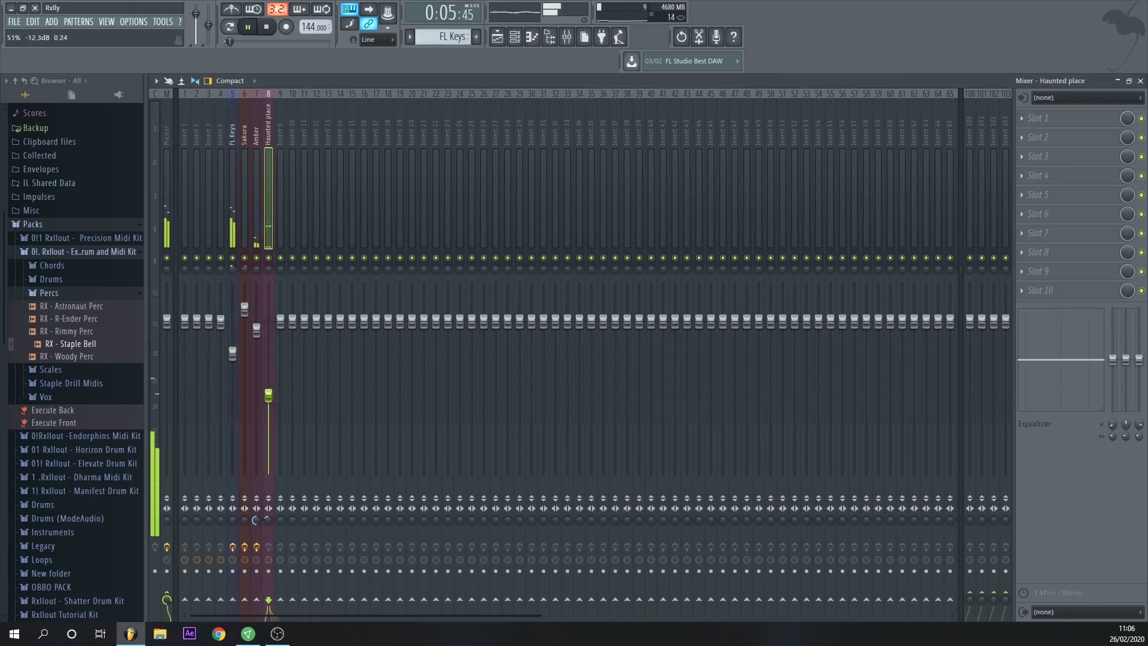
# Step: Balance the mixer faders by setting Haunted place to about -14.9 dB, lowering FL Keys and slightly raising Amber, and close the mixer
pyautogui.moveTo(257, 330); pyautogui.dragTo(257, 328)
pyautogui.moveTo(269, 387); pyautogui.dragTo(269, 385)
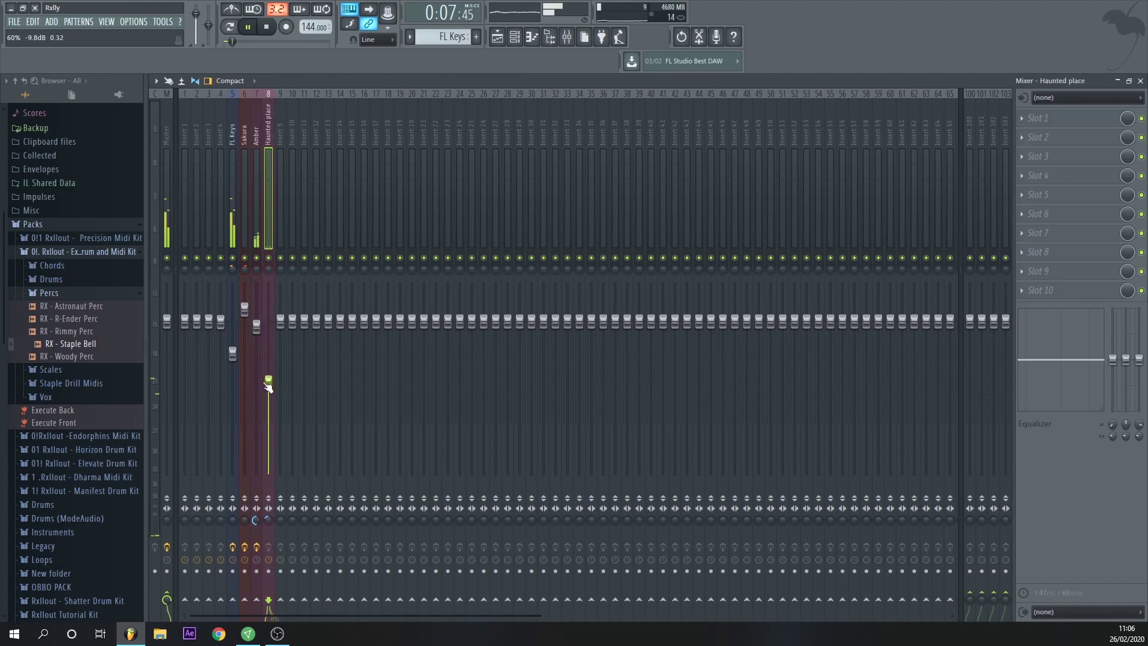
pyautogui.click(233, 354)
pyautogui.moveTo(257, 327); pyautogui.dragTo(257, 325)
pyautogui.click(268, 383)
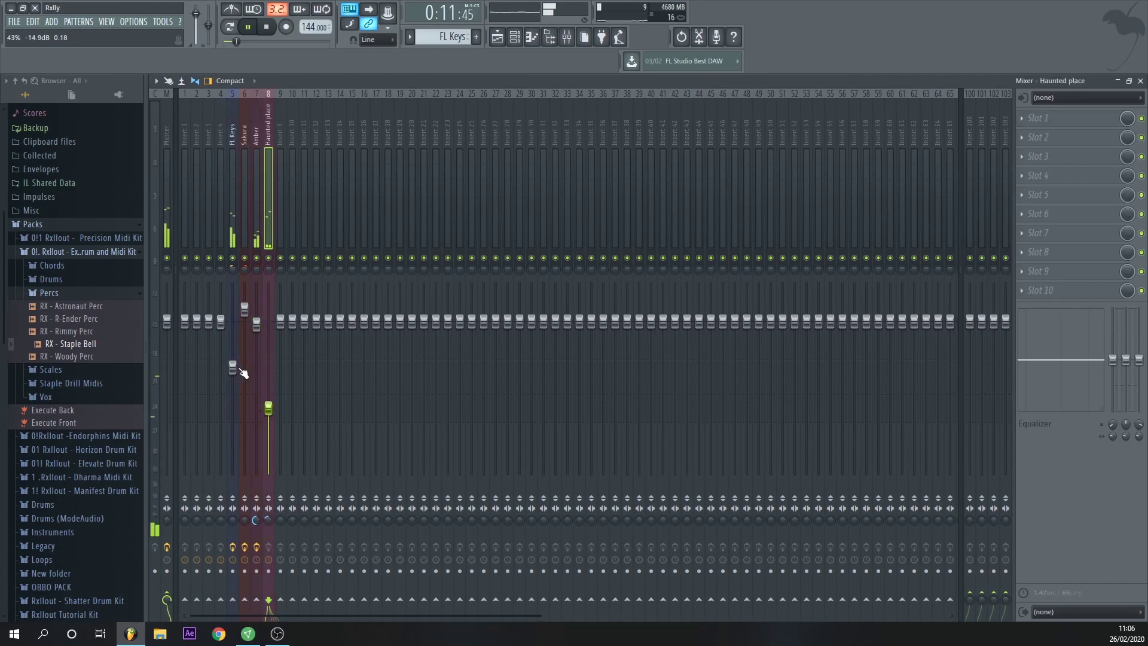
pyautogui.moveTo(240, 370); pyautogui.dragTo(238, 367)
pyautogui.click(1140, 81)
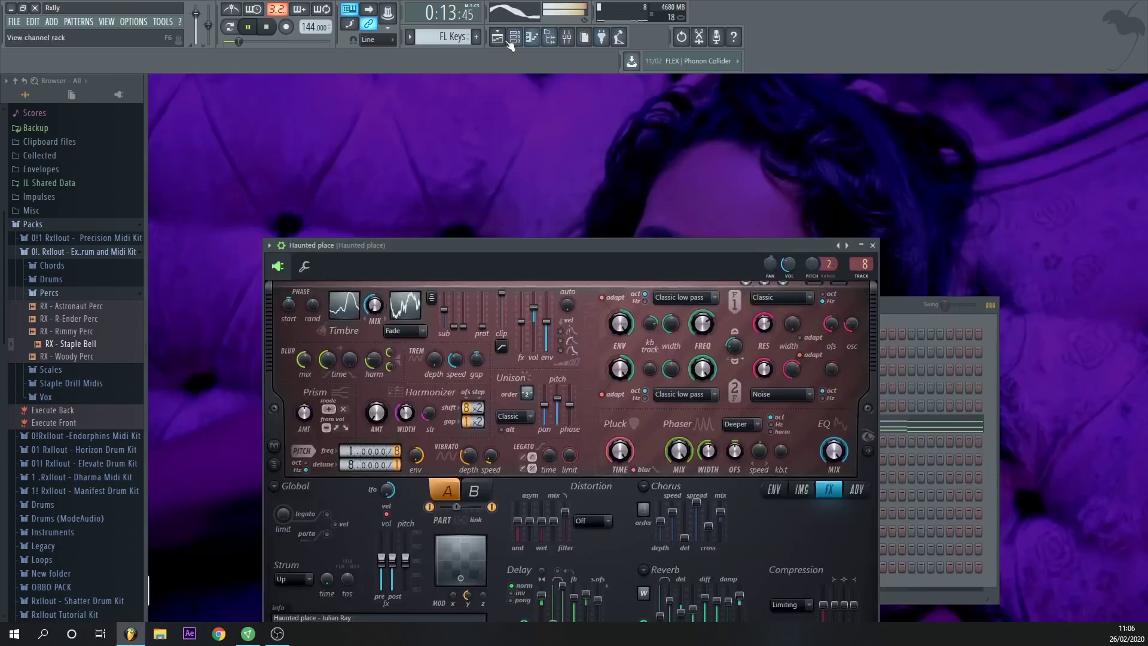
# Step: Open the playlist and clone the last two FL Keys clips on track 13 so they continue from about bar 33
pyautogui.click(496, 37)
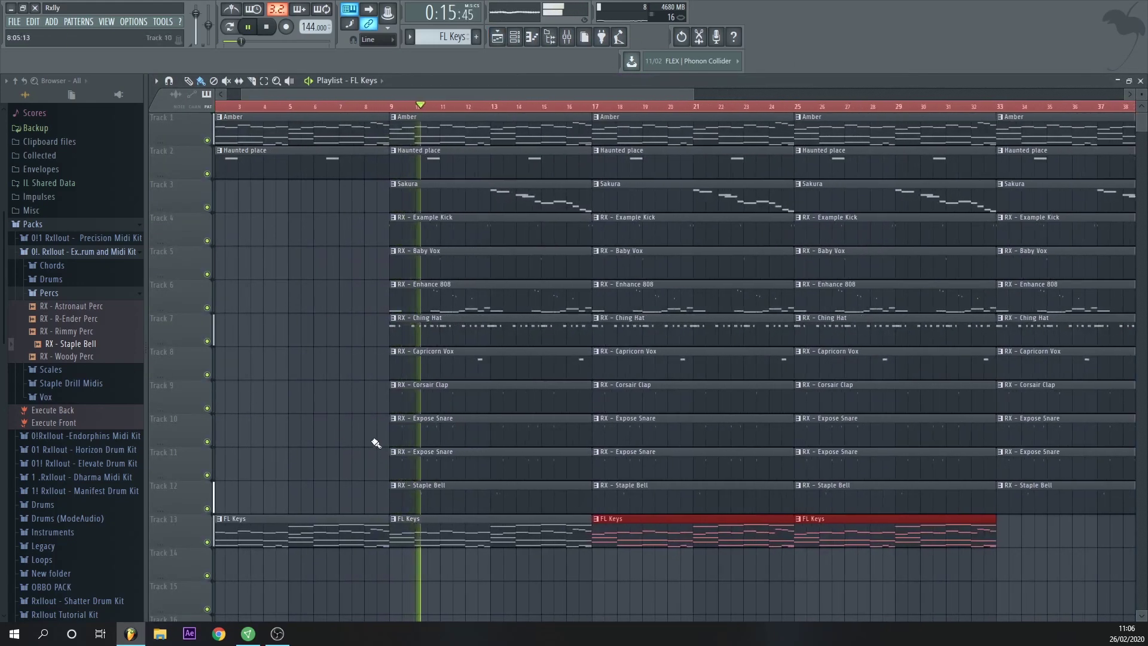
pyautogui.keyDown('ctrl'); pyautogui.click(318, 402); pyautogui.keyUp('ctrl')
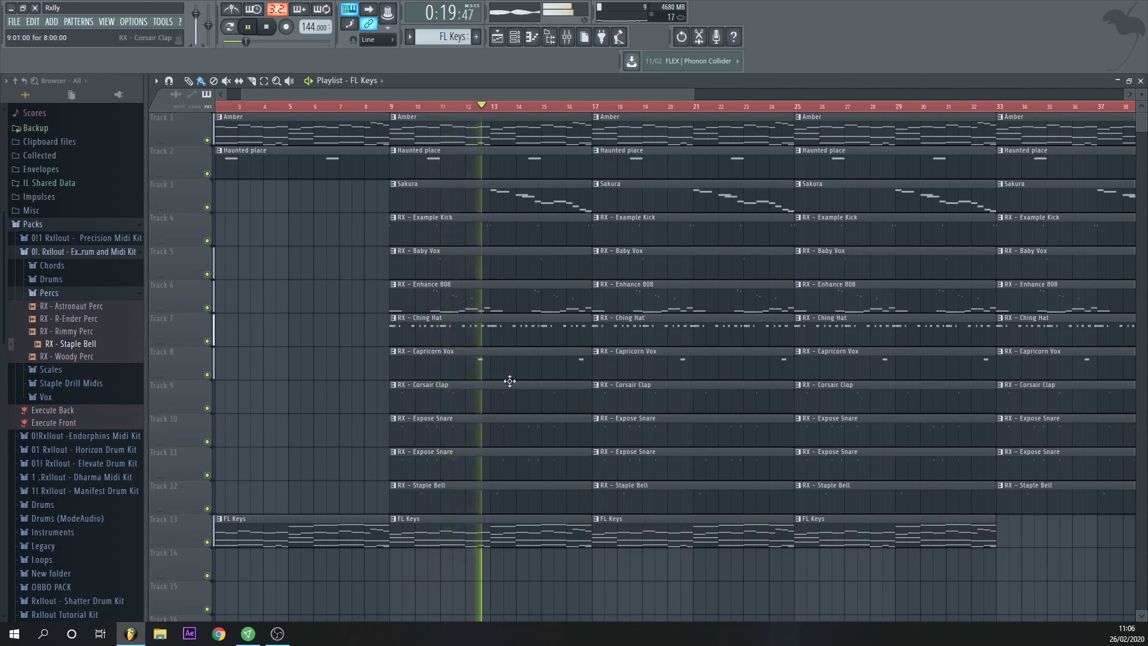
pyautogui.scroll(-3, 543, 349)
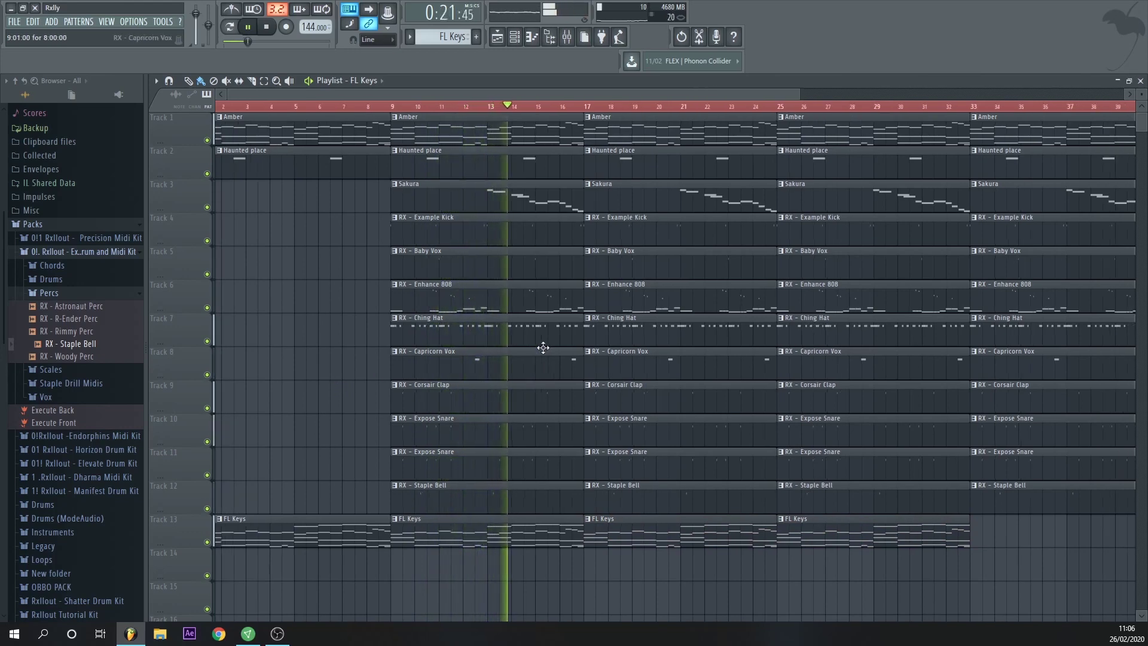
pyautogui.moveTo(760, 553); pyautogui.dragTo(777, 520)
pyautogui.scroll(3, 411, 338)
pyautogui.press('space')
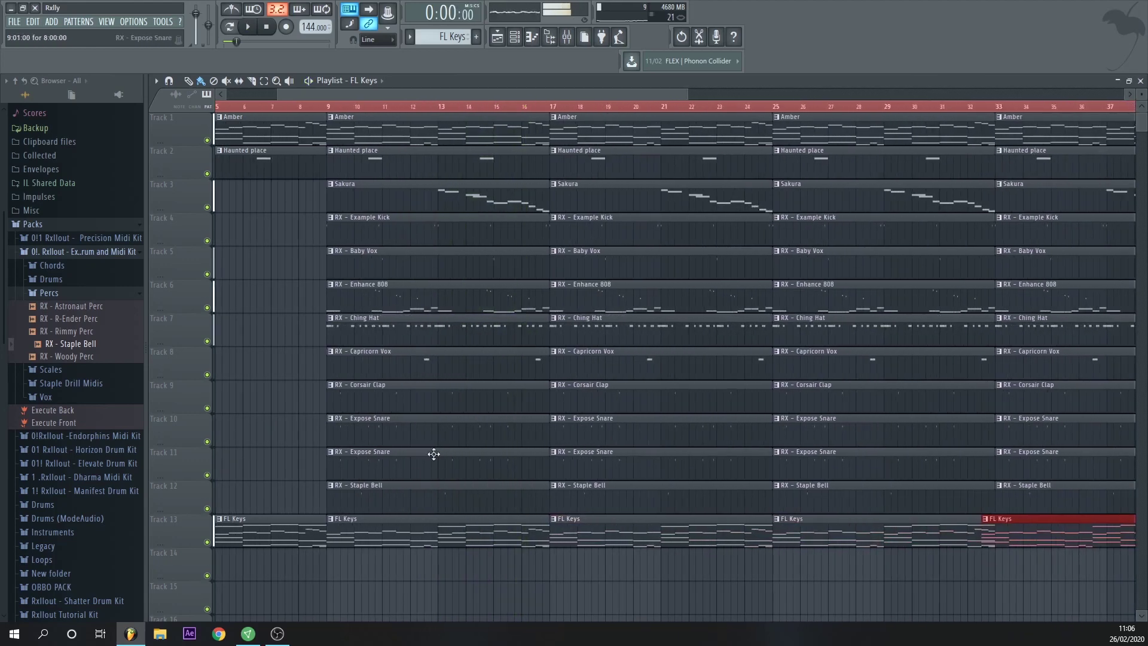
# Step: Try removing all the RX - Capricorn Vox clips from track 8
pyautogui.rightClick(415, 372)
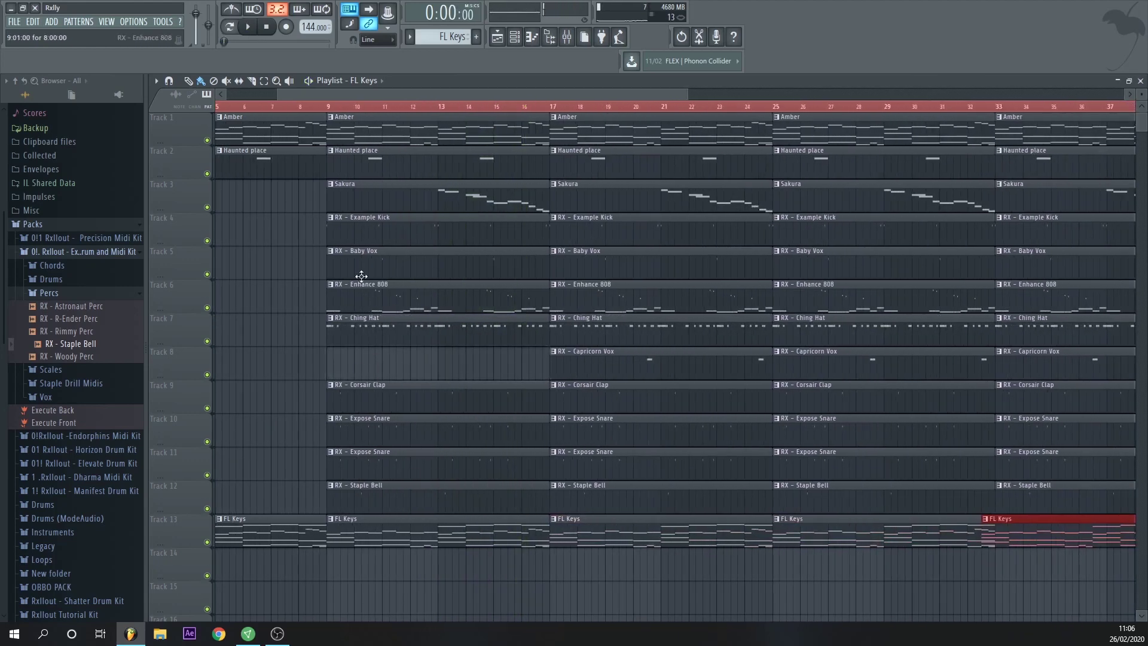
pyautogui.scroll(-3, 590, 386)
pyautogui.rightClick(533, 373)
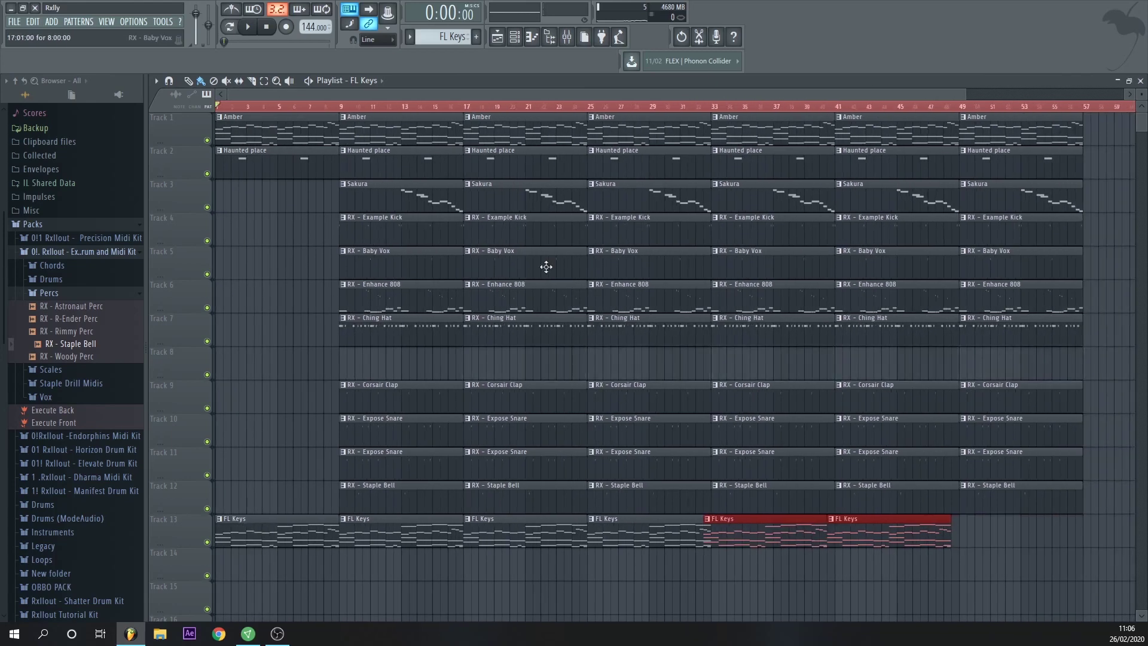
# Step: Try moving the clips below track 8 up one track and deleting the FL Keys clip left at bar 1 on track 13
pyautogui.keyDown('ctrl'); pyautogui.moveTo(1087, 509); pyautogui.dragTo(396, 369); pyautogui.keyUp('ctrl')
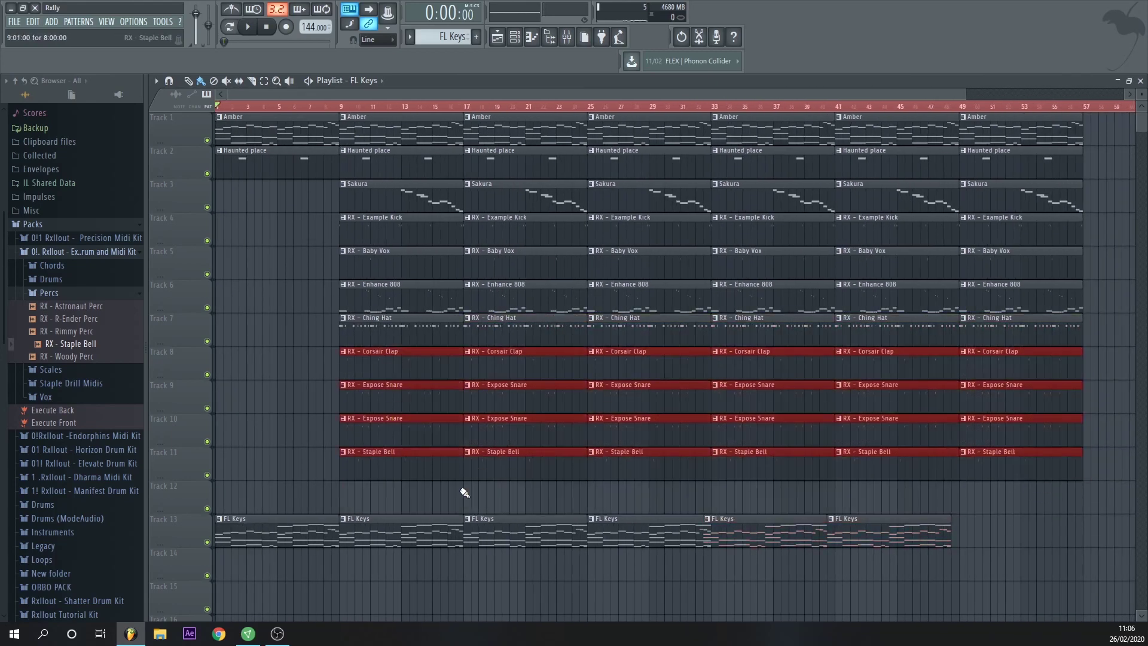
pyautogui.keyDown('ctrl'); pyautogui.moveTo(984, 532); pyautogui.dragTo(386, 491); pyautogui.keyUp('ctrl')
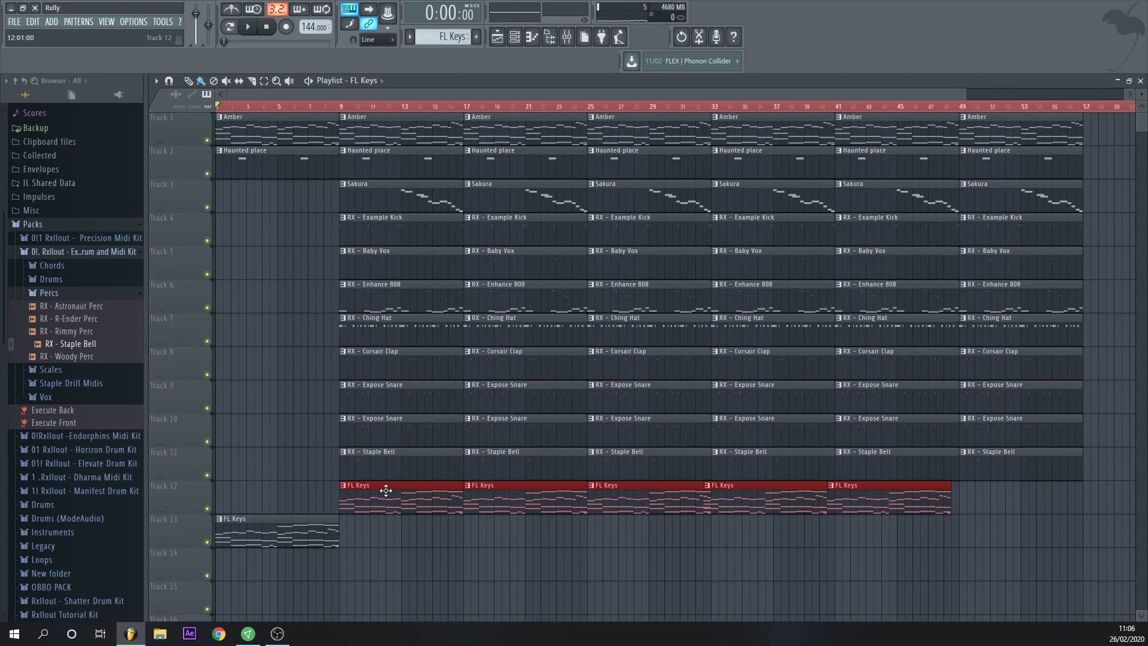
pyautogui.click(341, 108)
pyautogui.press('space')
pyautogui.rightClick(291, 539)
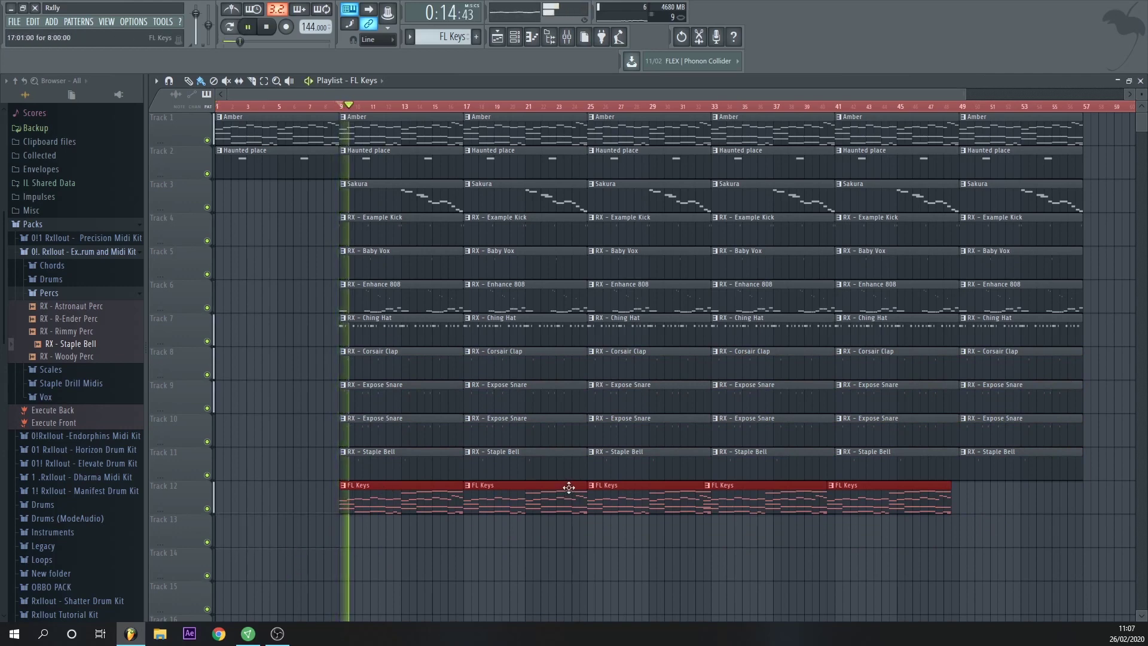
pyautogui.scroll(-1, 571, 486)
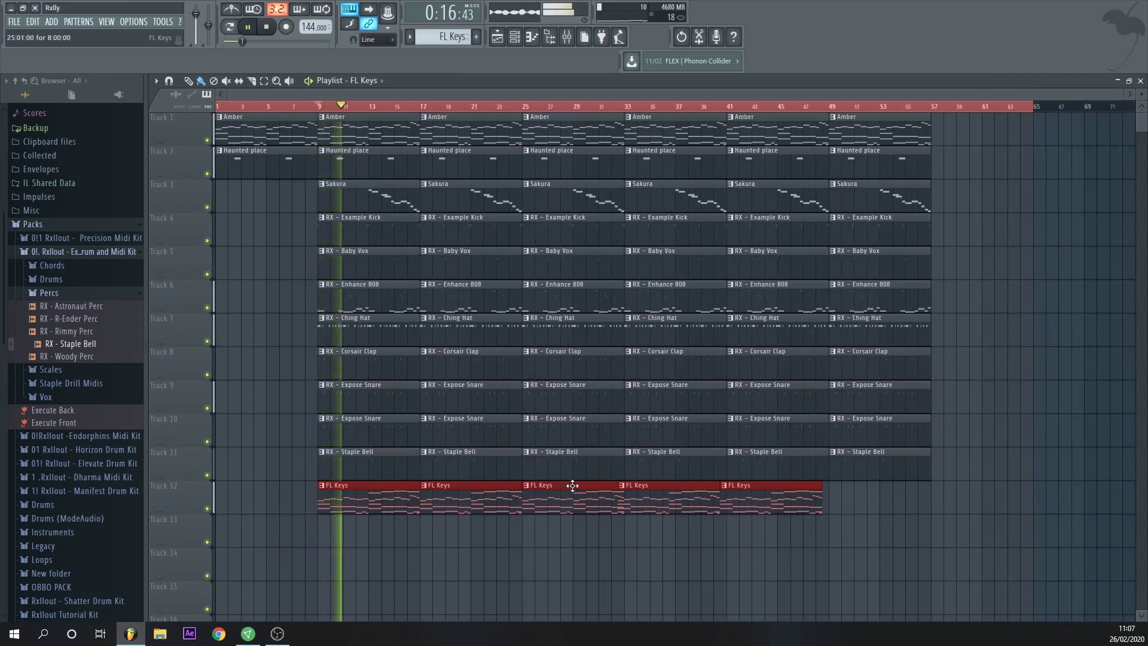
# Step: Undo the clip moves and deletions back to before the RX - Capricorn Vox clips were removed, and stop playback
pyautogui.hotkey('ctrl', 'alt', 'z')
pyautogui.hotkey('ctrl', 'alt', 'z')
pyautogui.hotkey('ctrl', 'alt', 'z')
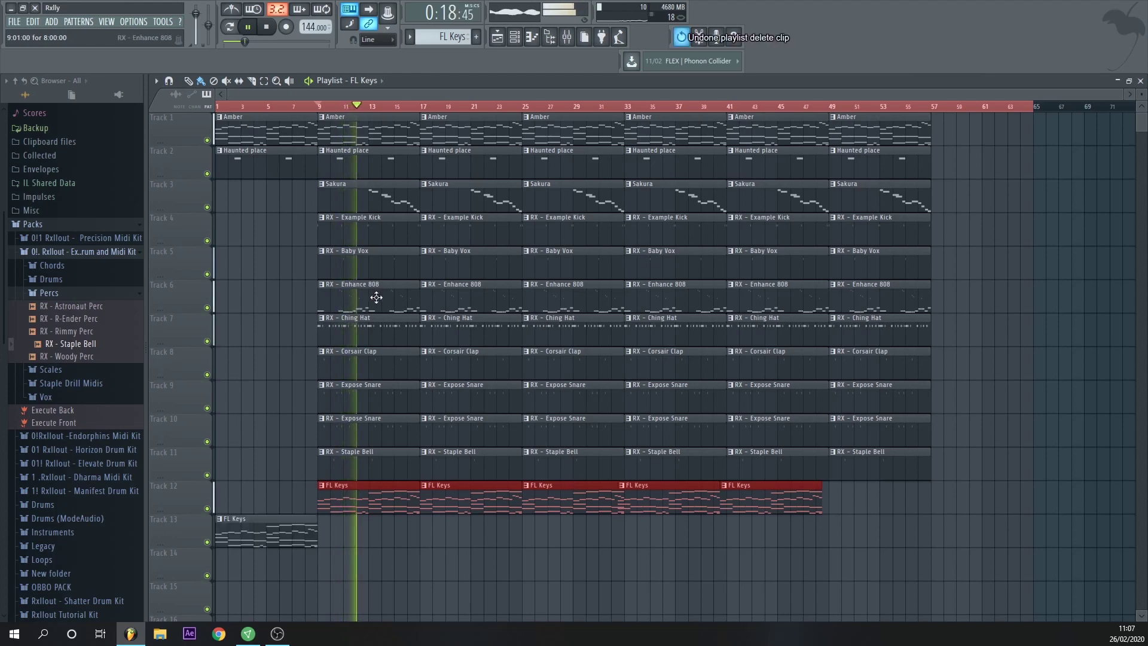
pyautogui.hotkey('ctrl', 'alt', 'z')
pyautogui.hotkey('ctrl', 'alt', 'z')
pyautogui.hotkey('ctrl', 'alt', 'z')
pyautogui.hotkey('ctrl', 'alt', 'z')
pyautogui.hotkey('ctrl', 'alt', 'z')
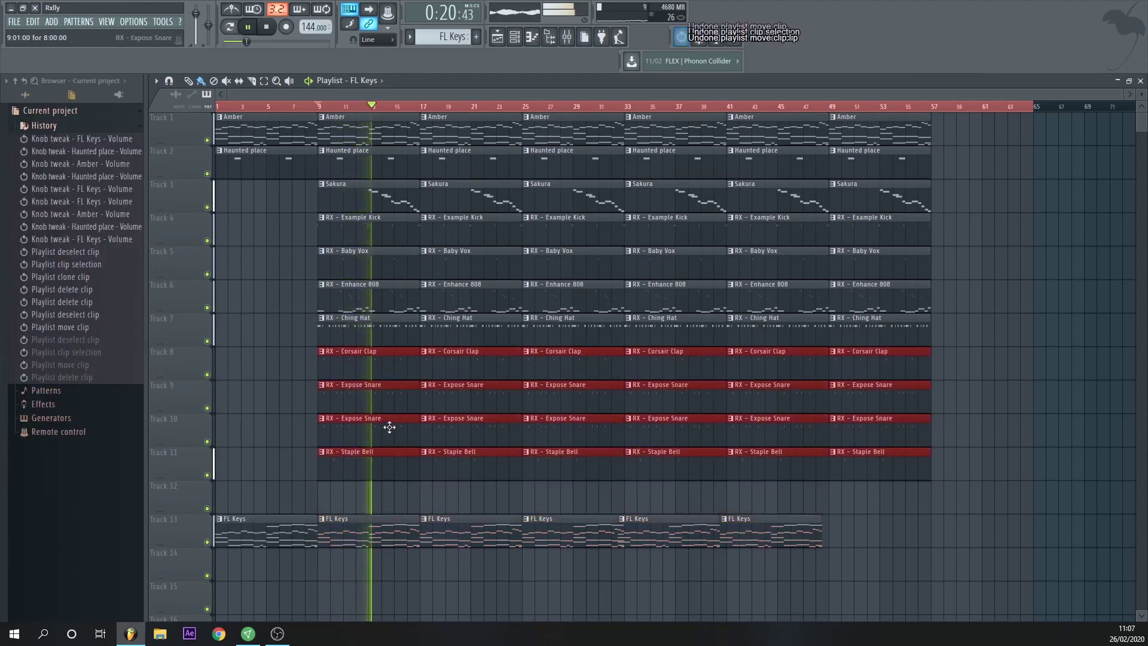
pyautogui.press('space')
# Step: Delete all RX - Baby Vox clips from track 5 and move the clips on tracks 6 to 12 up one track
pyautogui.rightClick(320, 289)
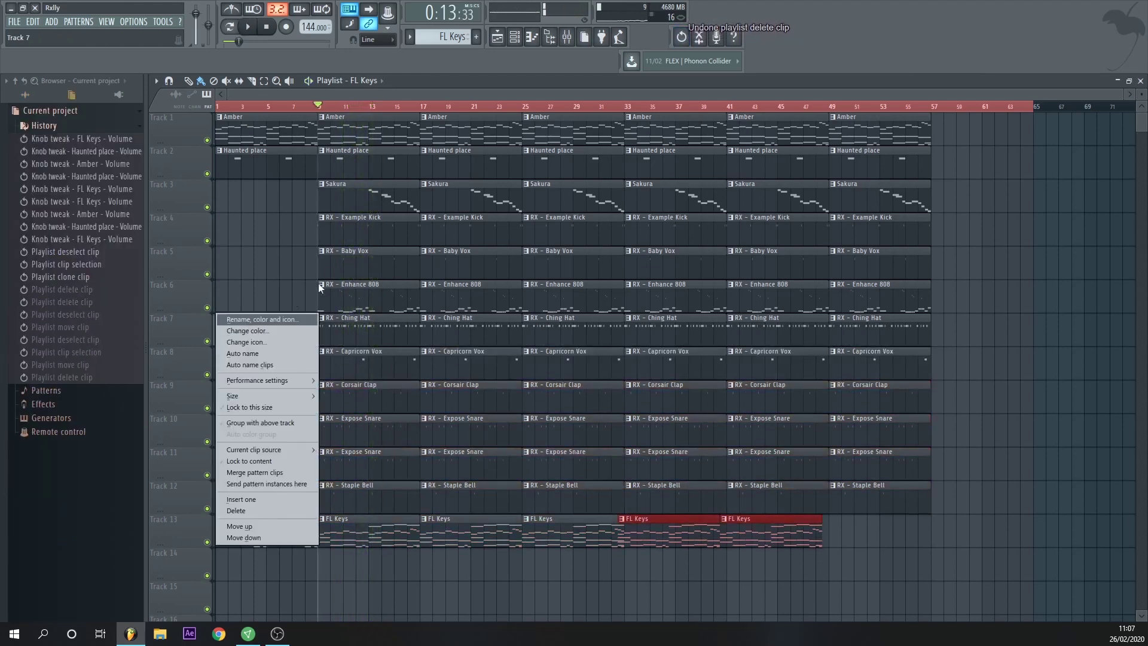
pyautogui.moveTo(296, 274); pyautogui.dragTo(912, 270)
pyautogui.moveTo(954, 516); pyautogui.dragTo(351, 270)
pyautogui.press('space')
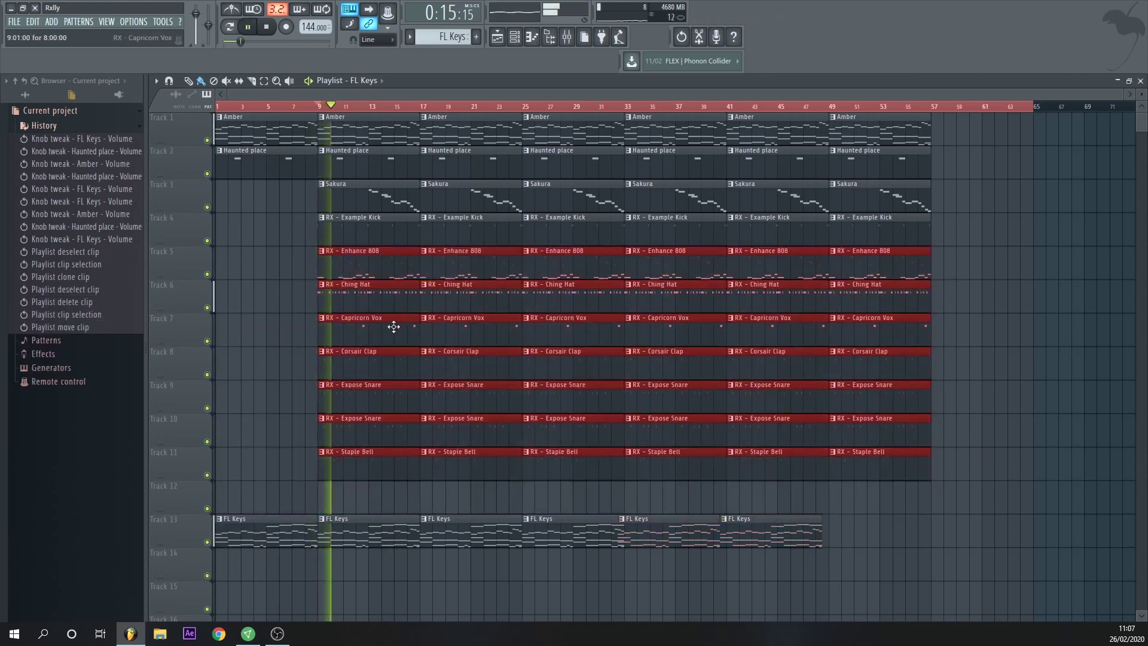
# Step: Delete the RX - Ching Hat clips at bars 17, 33 and 49 on track 6
pyautogui.rightClick(473, 299)
pyautogui.rightClick(1079, 379)
pyautogui.rightClick(694, 299)
pyautogui.rightClick(873, 299)
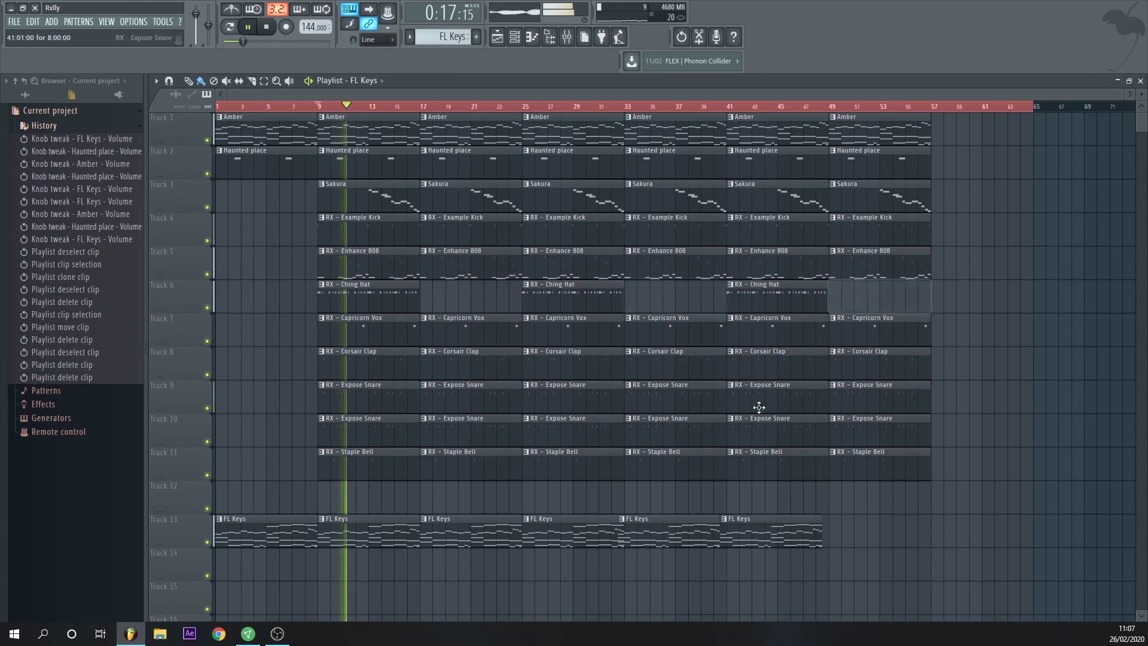
# Step: Delete the RX - Corsair Clap clip at bar 9 on track 8 and stop playback
pyautogui.keyDown('ctrl'); pyautogui.scroll(3, 392, 411); pyautogui.keyUp('ctrl')
pyautogui.rightClick(379, 372)
pyautogui.press('space')
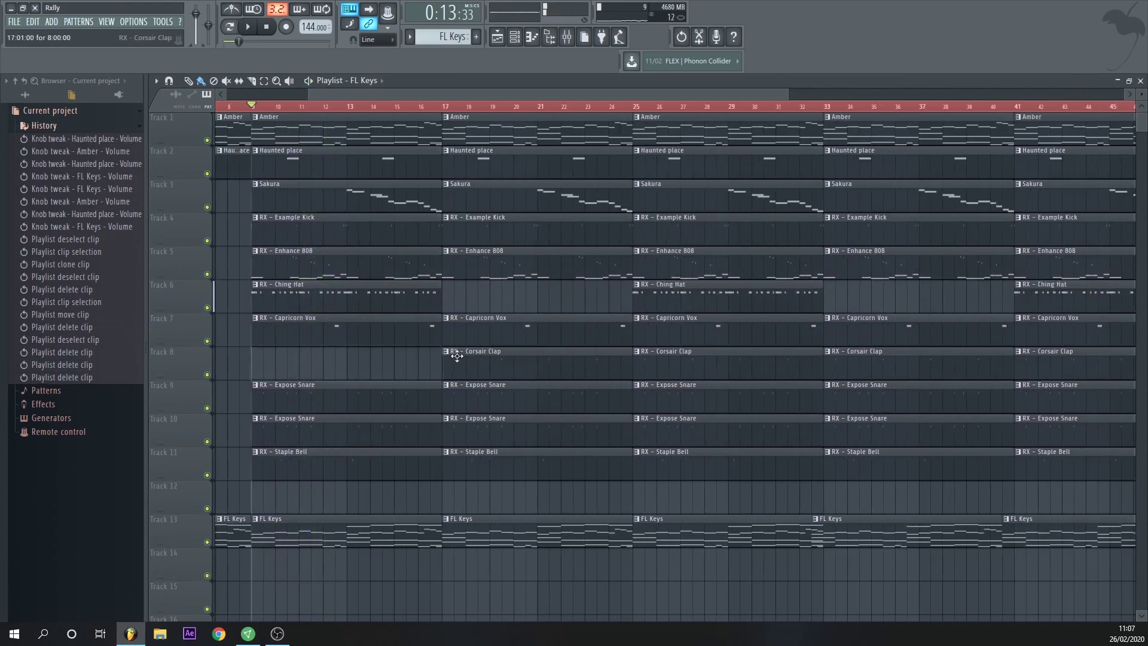
# Step: Delete the second row of RX - Expose Snare clips on track 10 and move the RX - Staple Bell clips up into it
pyautogui.keyDown('ctrl'); pyautogui.scroll(-3, 396, 439); pyautogui.keyUp('ctrl')
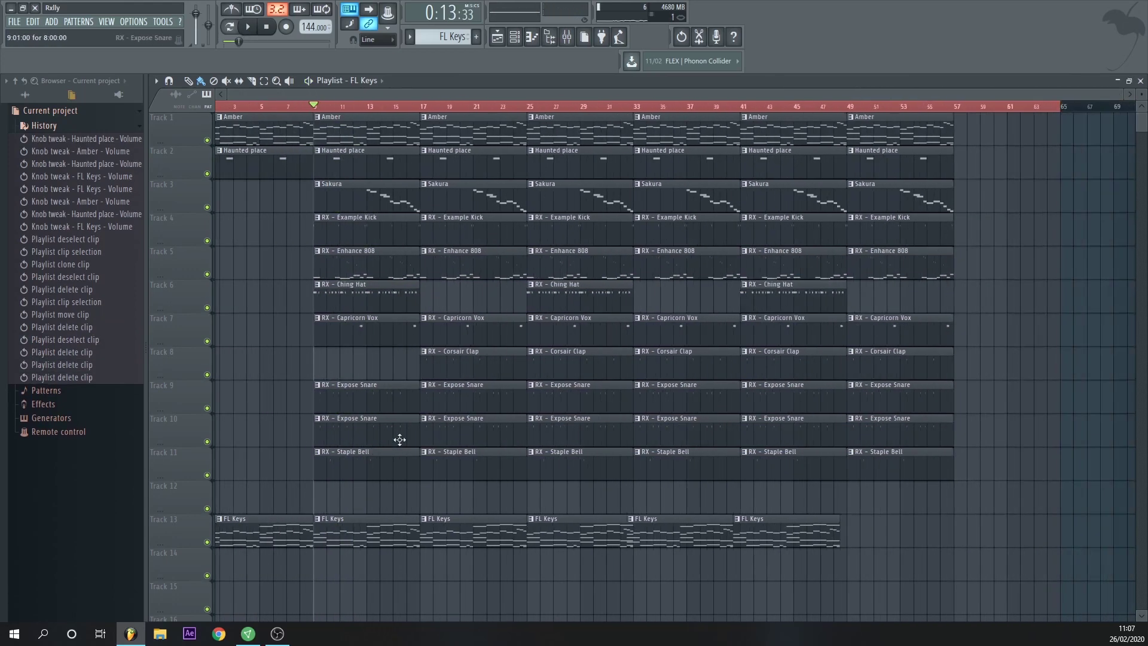
pyautogui.rightClick(891, 440)
pyautogui.keyDown('ctrl'); pyautogui.moveTo(981, 464); pyautogui.dragTo(357, 429); pyautogui.keyUp('ctrl')
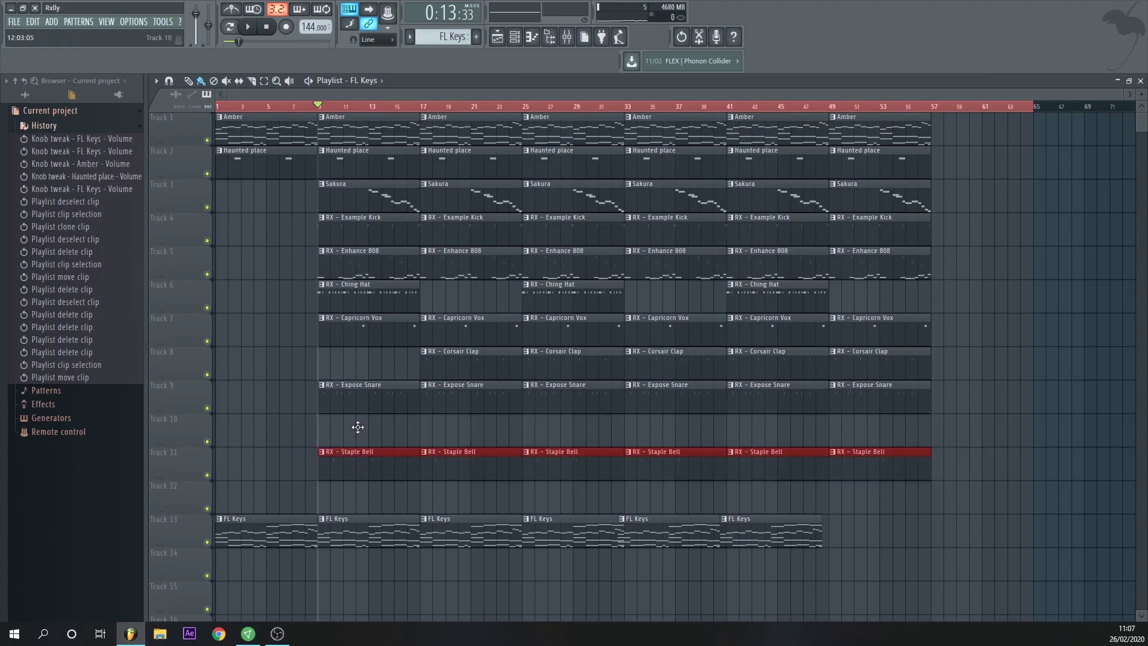
# Step: Start playback and clone the last FL Keys clip onto the end of track 13
pyautogui.press('space')
pyautogui.keyDown('ctrl'); pyautogui.moveTo(875, 534); pyautogui.dragTo(815, 535); pyautogui.keyUp('ctrl')
pyautogui.hotkey('ctrl', 'b')
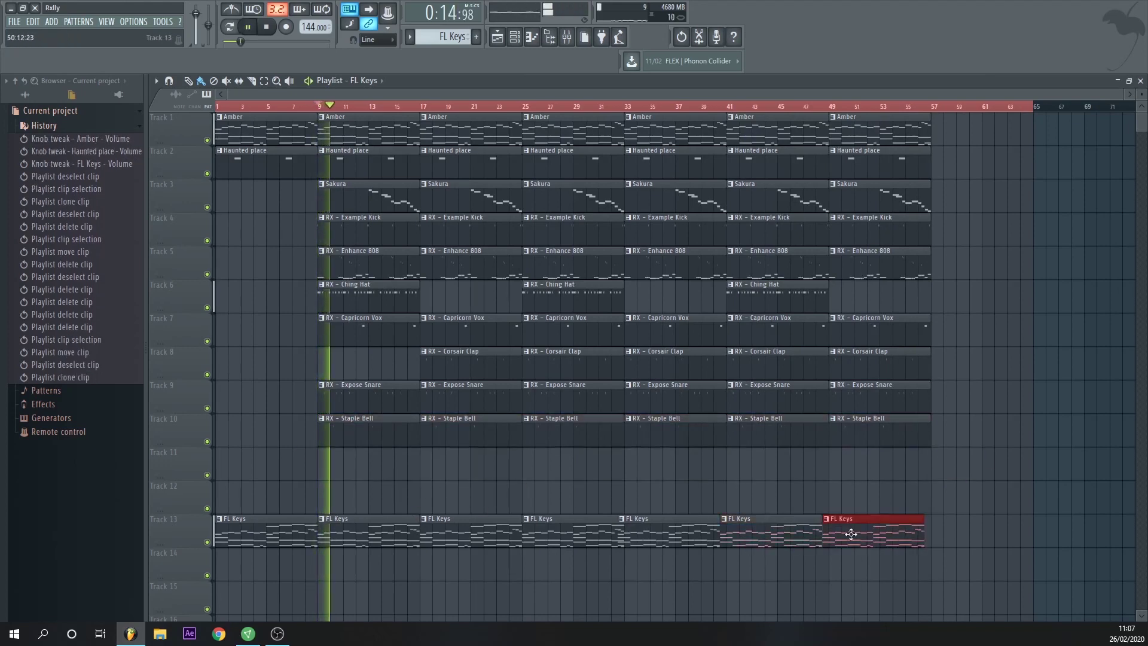
# Step: Delete the last two FL Keys clips on track 13 and align the remaining end clip to start at bar 33
pyautogui.rightClick(851, 534)
pyautogui.rightClick(804, 536)
pyautogui.moveTo(654, 535)
pyautogui.mouseDown()
pyautogui.moveTo(666, 538)
pyautogui.moveTo(559, 537)
pyautogui.moveTo(665, 536)
pyautogui.moveTo(562, 536)
pyautogui.moveTo(665, 523)
pyautogui.mouseUp()
pyautogui.scroll(2, 565, 486)
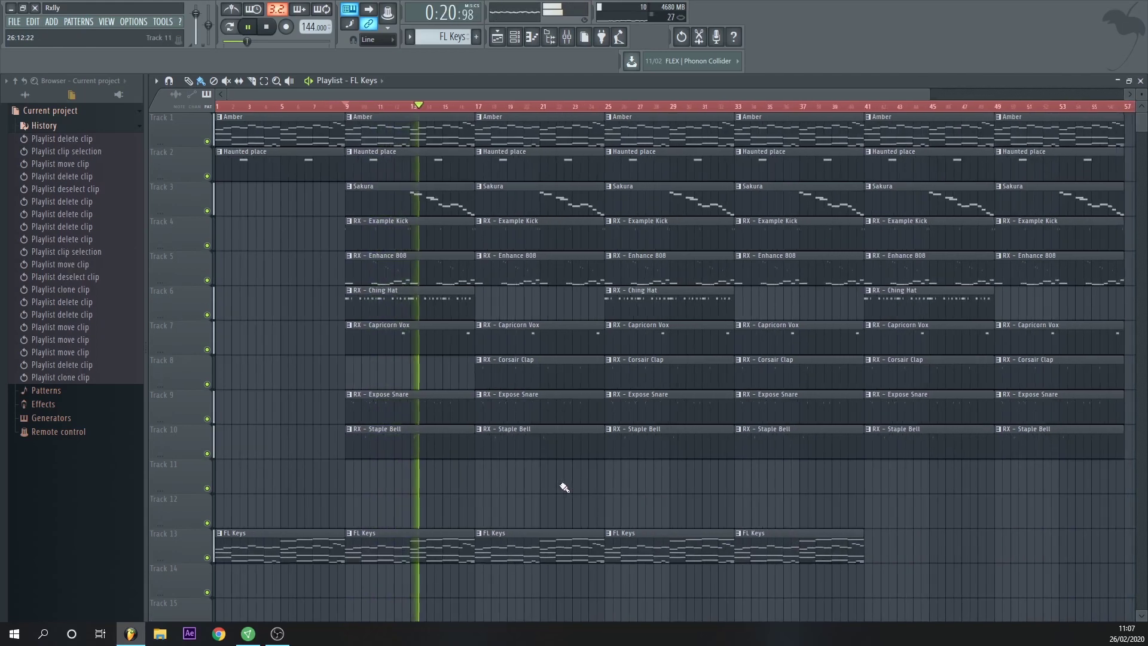
# Step: Delete the RX - Example Kick clip at bar 17 on track 4 and add an FL Keys clip at bar 41 on track 13
pyautogui.scroll(-2, 565, 486)
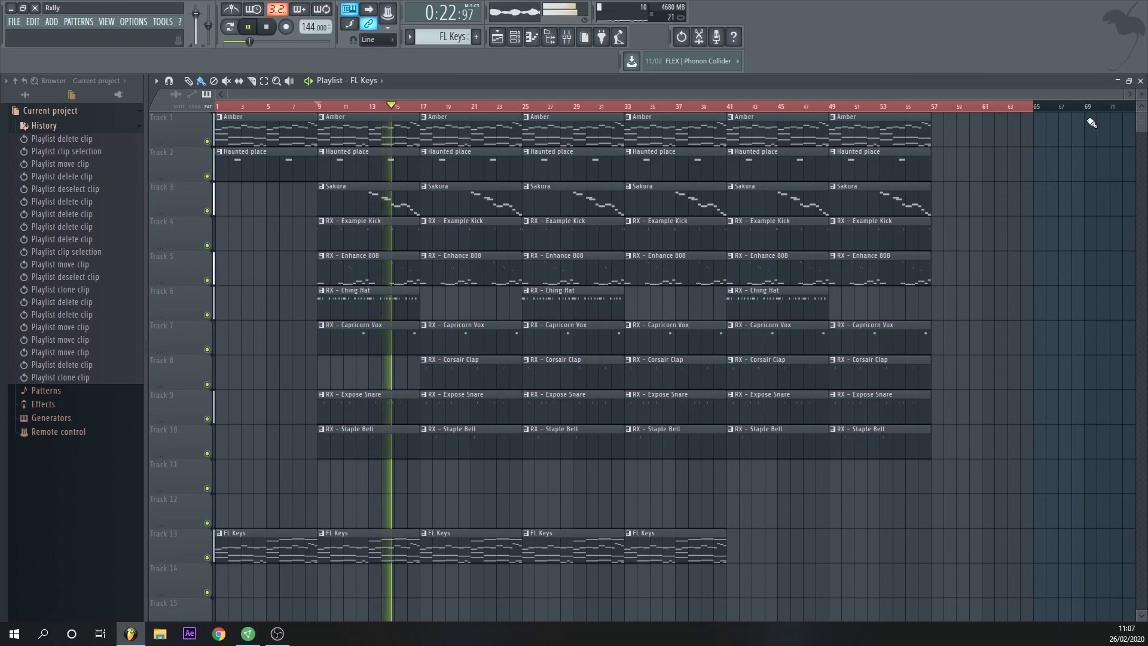
pyautogui.scroll(3, 385, 422)
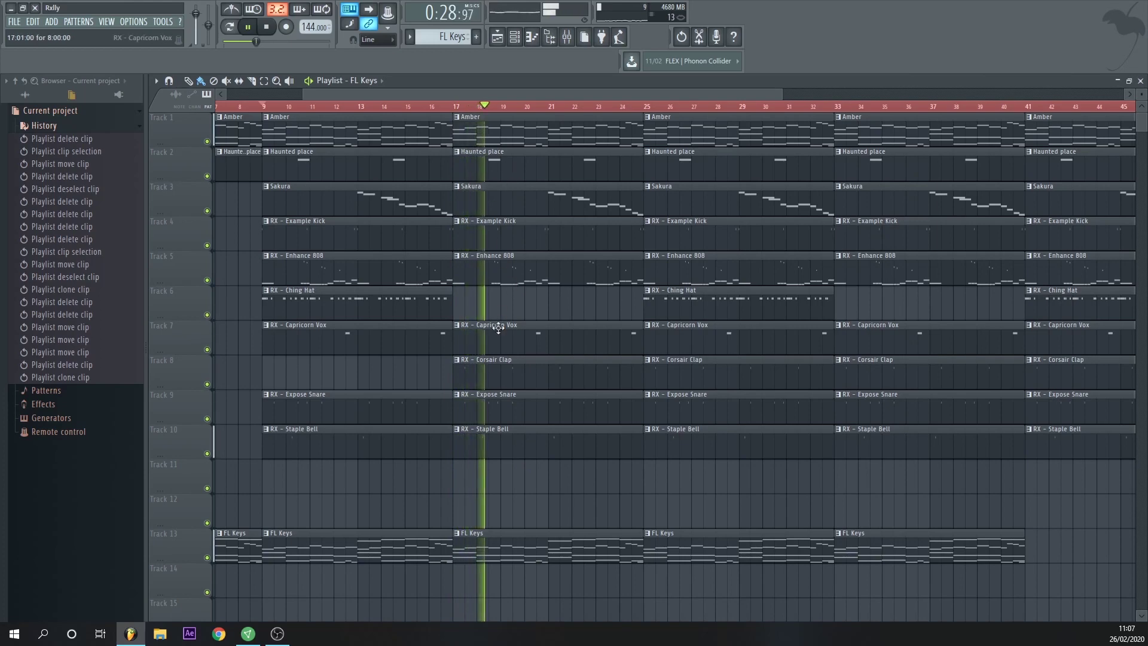
pyautogui.rightClick(503, 240)
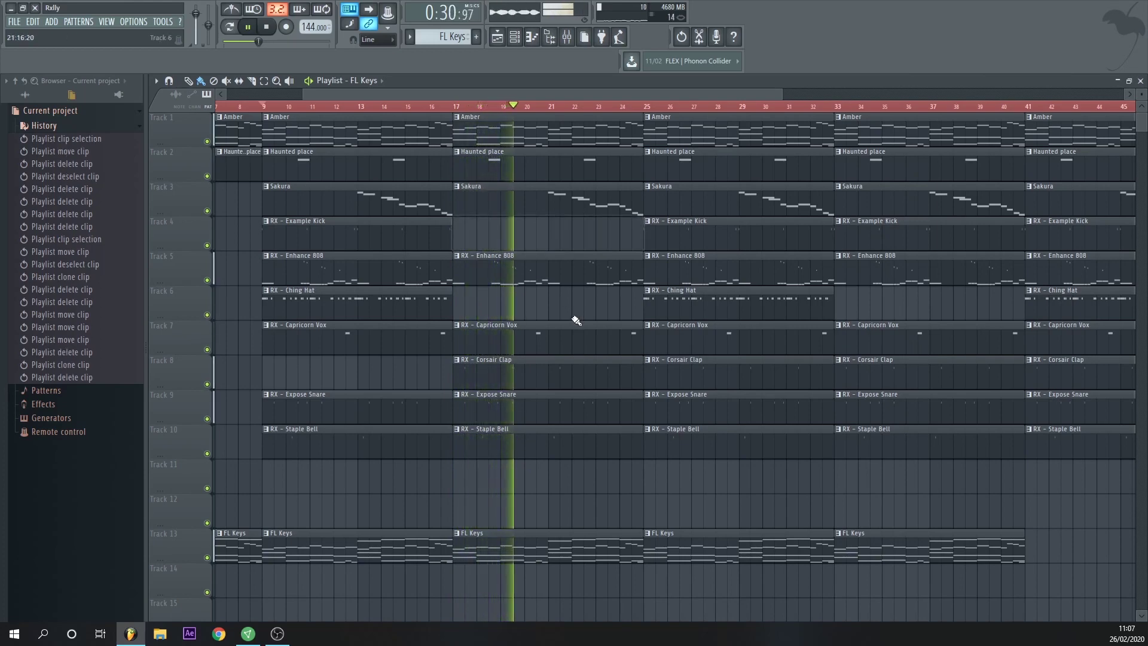
pyautogui.scroll(-3, 692, 398)
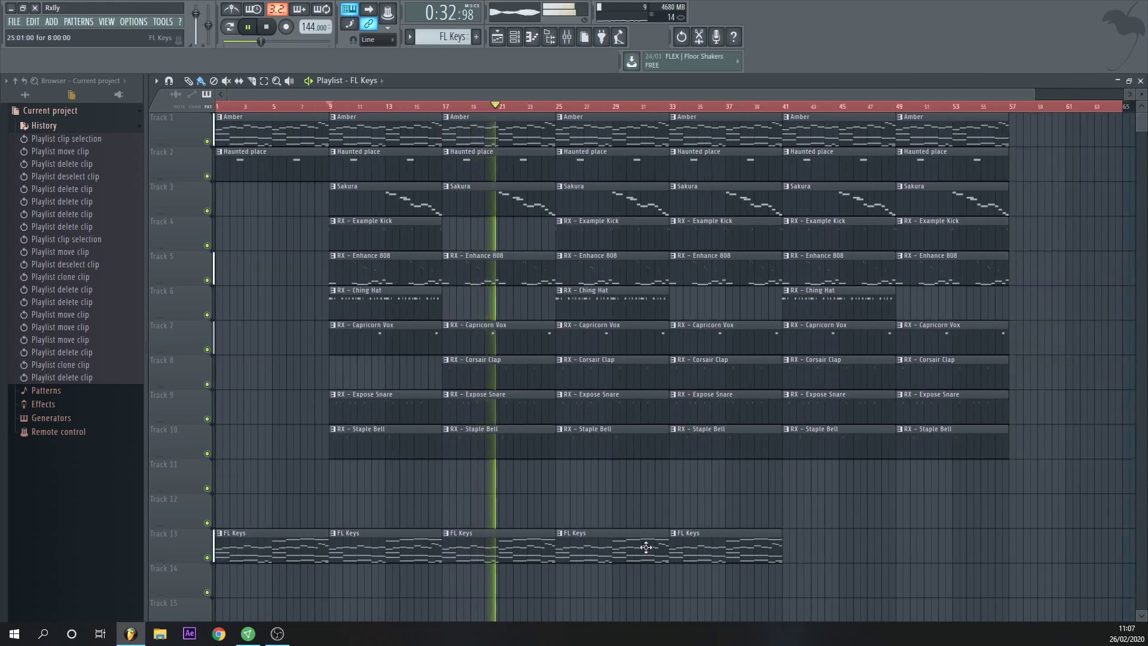
pyautogui.click(788, 545)
# Step: Close the playlist, then set the Haunted place channel volume to 32% and the Sakura channel volume to 48%
pyautogui.click(1140, 81)
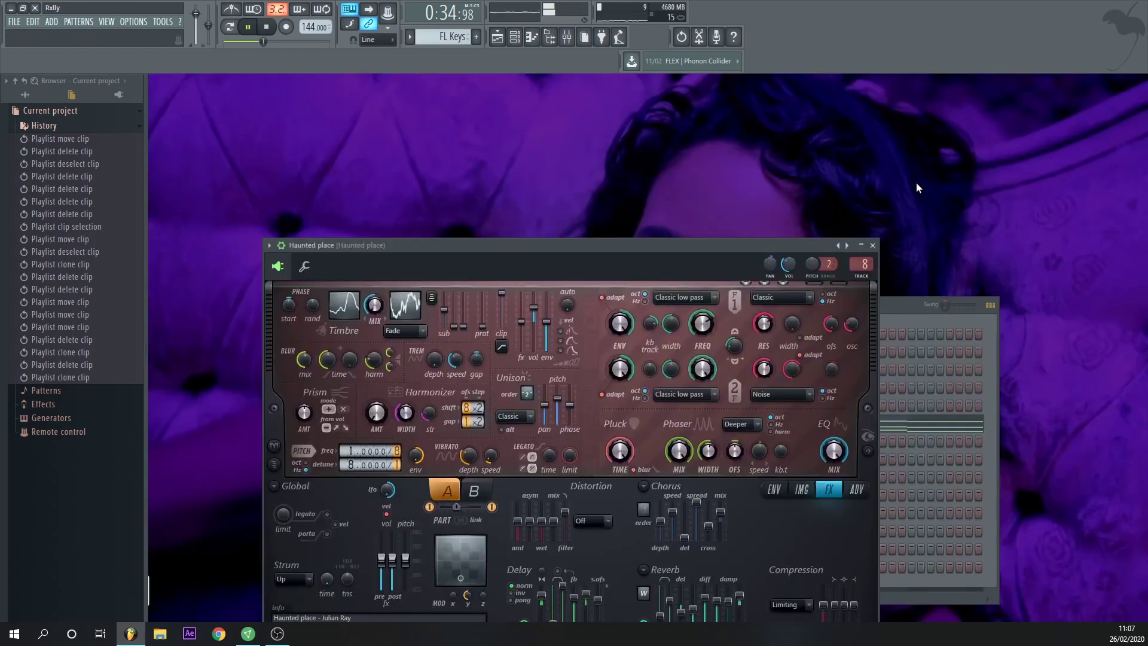
pyautogui.moveTo(786, 265); pyautogui.dragTo(786, 287)
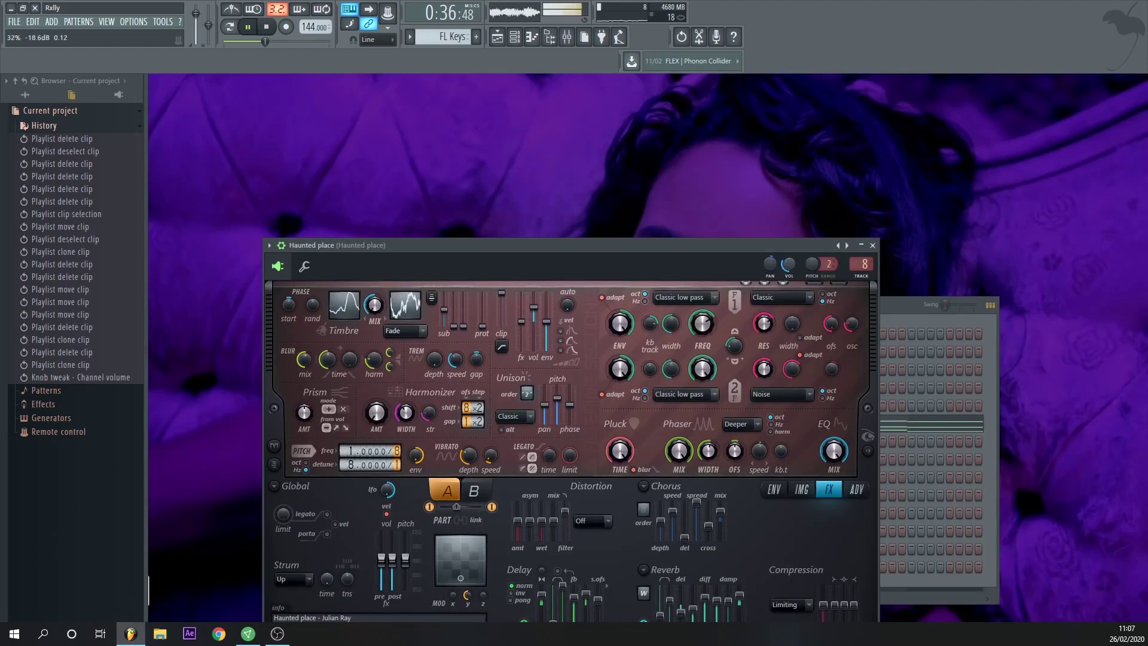
pyautogui.click(948, 303)
pyautogui.moveTo(349, 369); pyautogui.dragTo(350, 358)
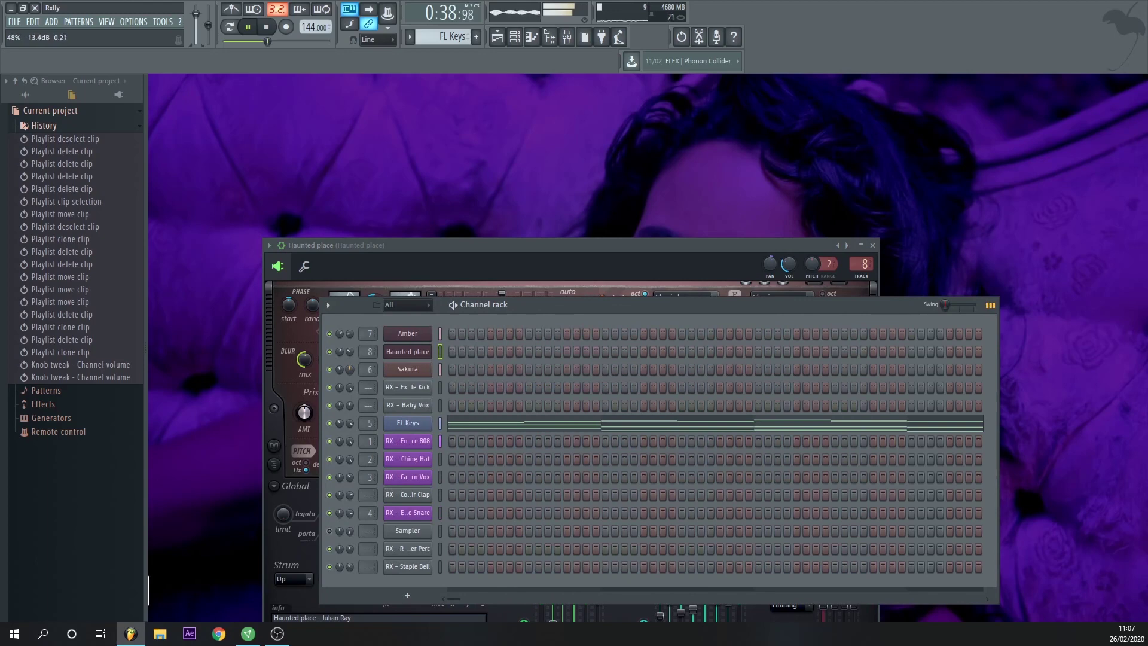
# Step: Reopen the playlist, delete the RX - Example Kick clip at bar 33 on track 4 and stop playback
pyautogui.click(503, 42)
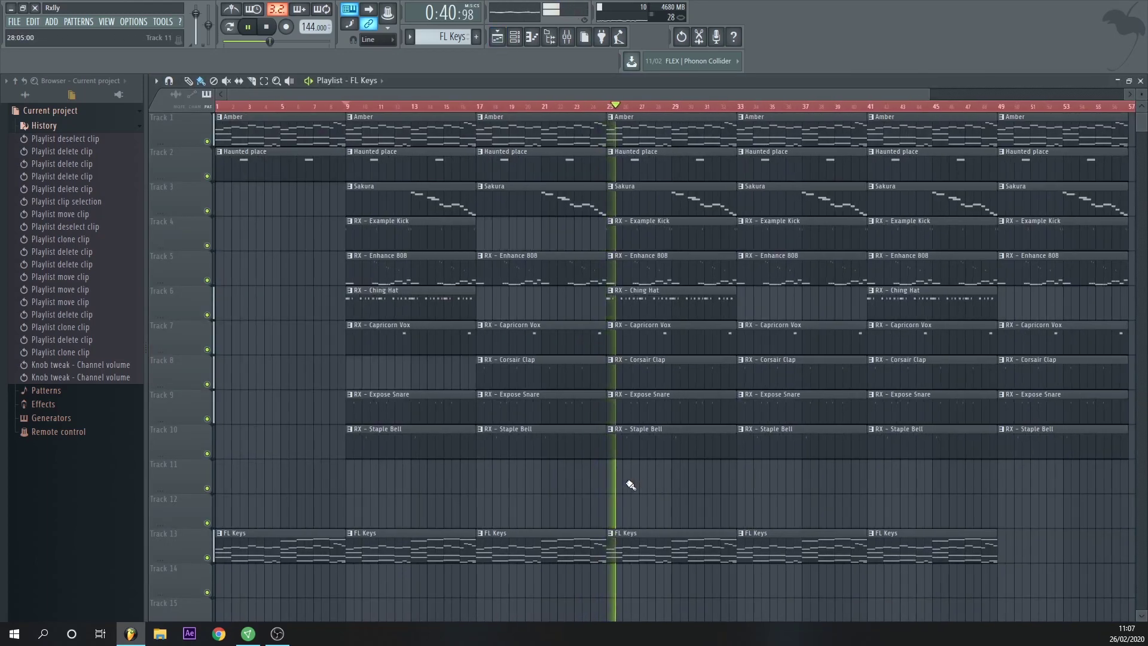
pyautogui.scroll(-2, 635, 484)
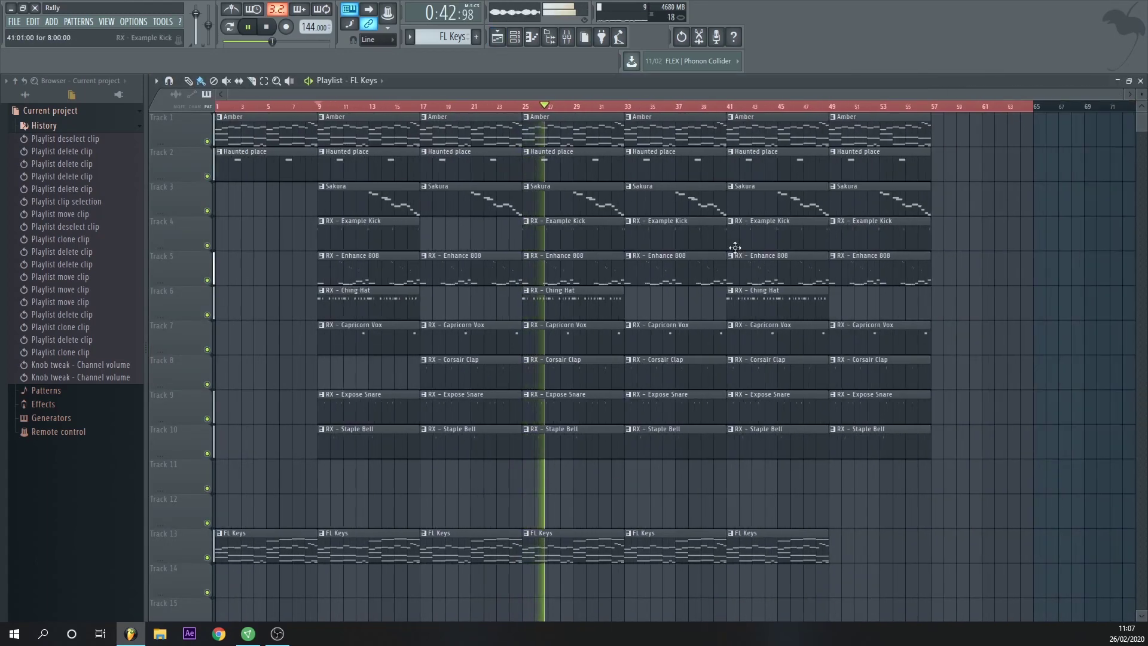
pyautogui.rightClick(684, 234)
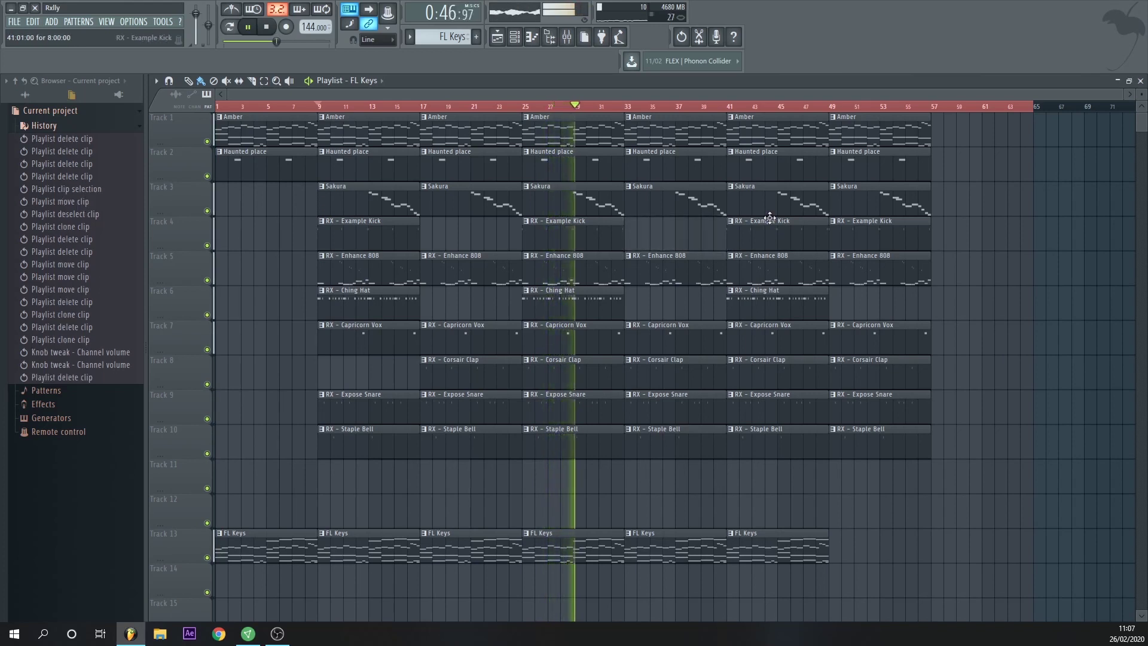
pyautogui.press('space')
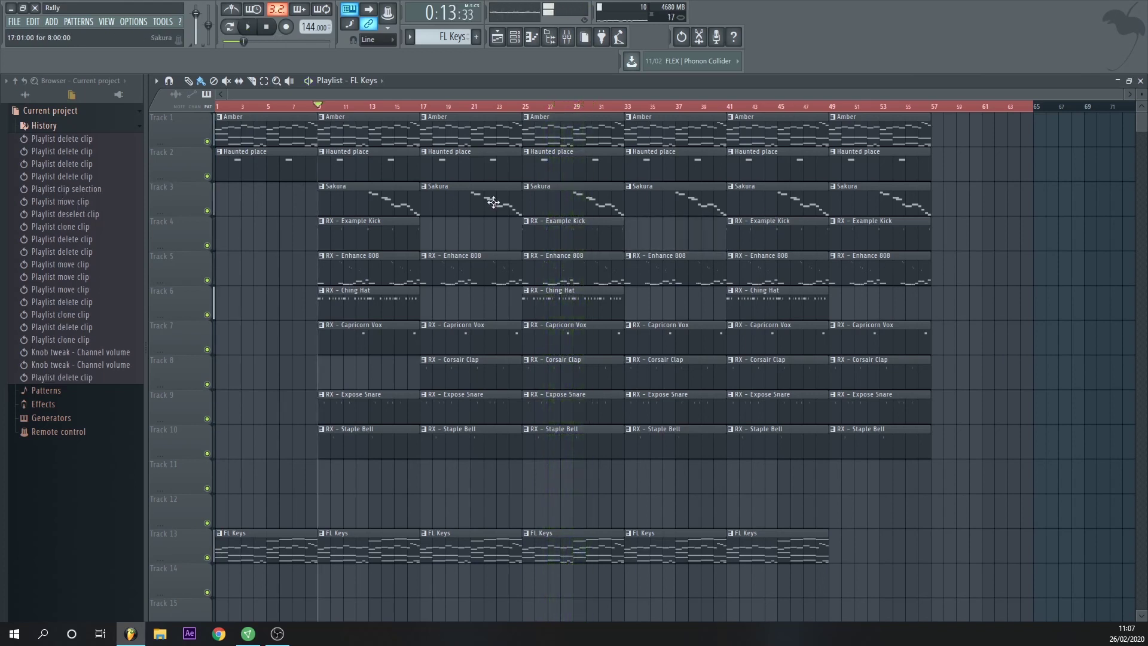
# Step: Delete the Sakura clips at bars 9, 25 and 41 on track 3 and add an FL Keys clip at bar 49 on track 13
pyautogui.rightClick(469, 201)
pyautogui.hotkey('ctrl', 'z')
pyautogui.rightClick(368, 199)
pyautogui.rightClick(573, 199)
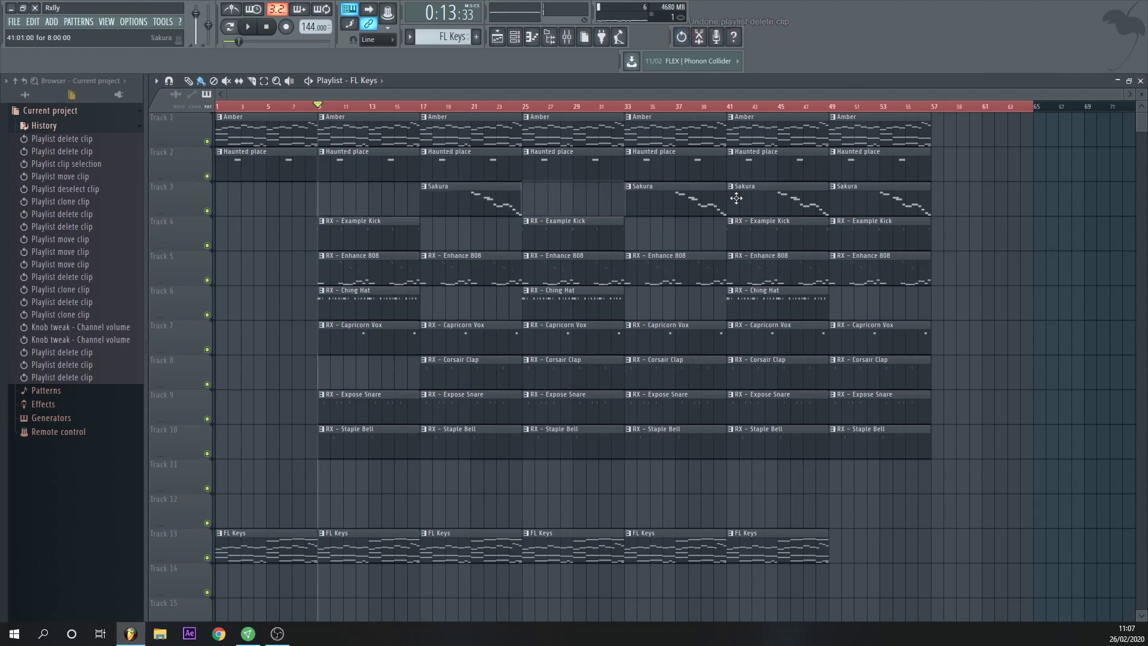
pyautogui.rightClick(736, 193)
pyautogui.moveTo(861, 547); pyautogui.dragTo(842, 546)
# Step: Close the playlist, open the mixer and add Gross Beat to effect slot 8 of the Master track
pyautogui.click(1141, 80)
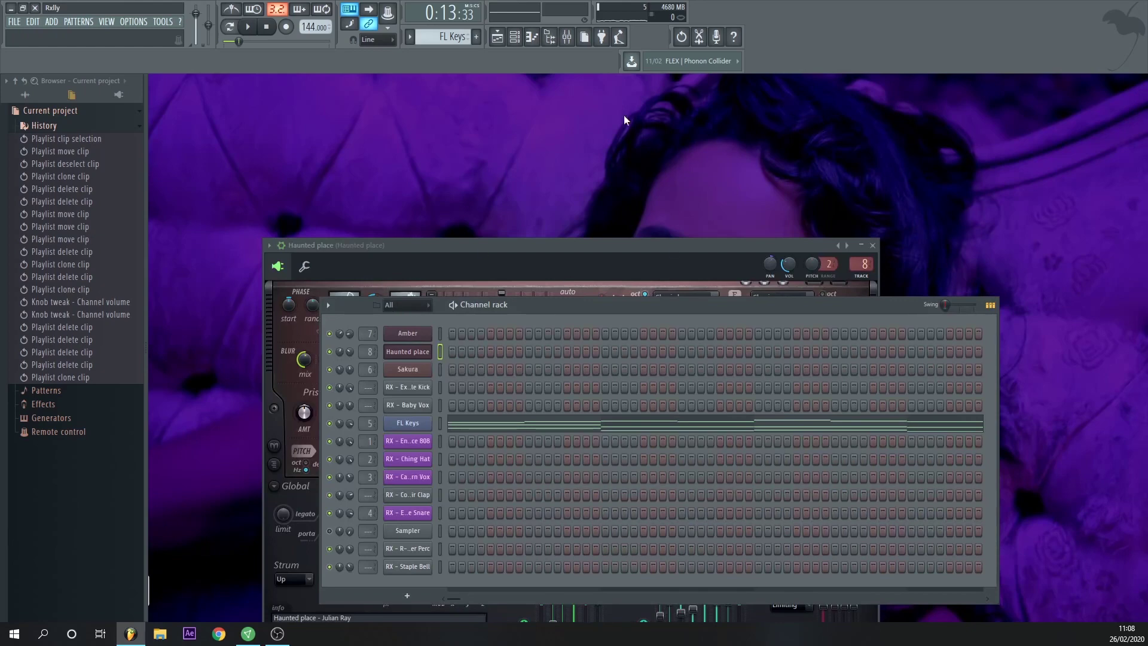
pyautogui.click(566, 37)
pyautogui.click(1108, 261)
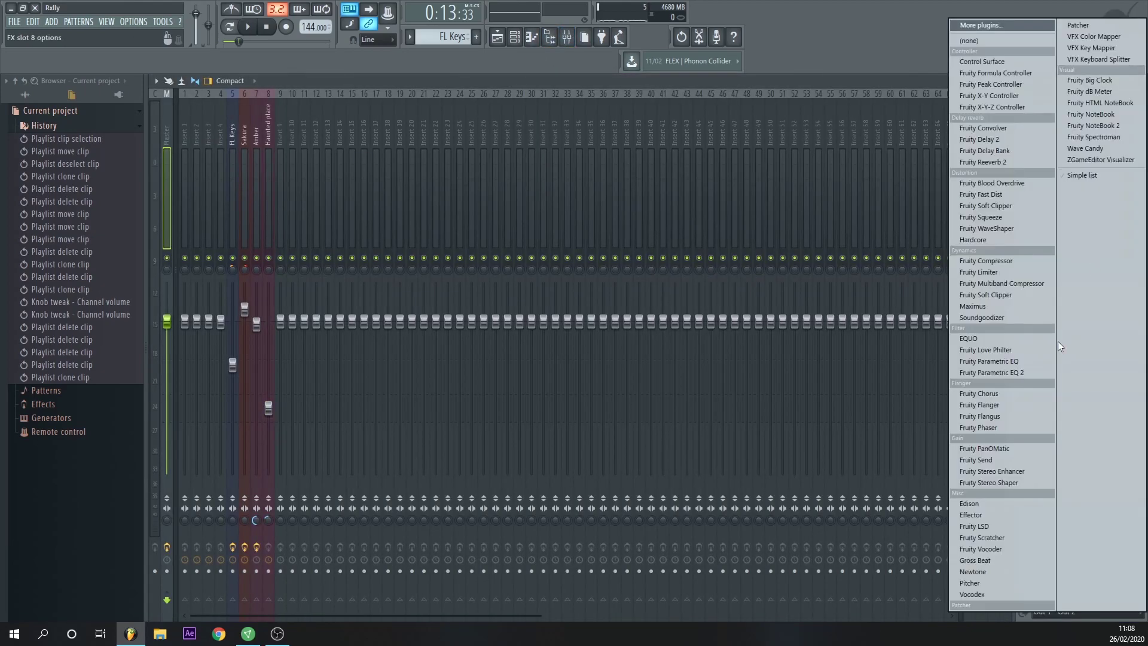
pyautogui.click(1002, 559)
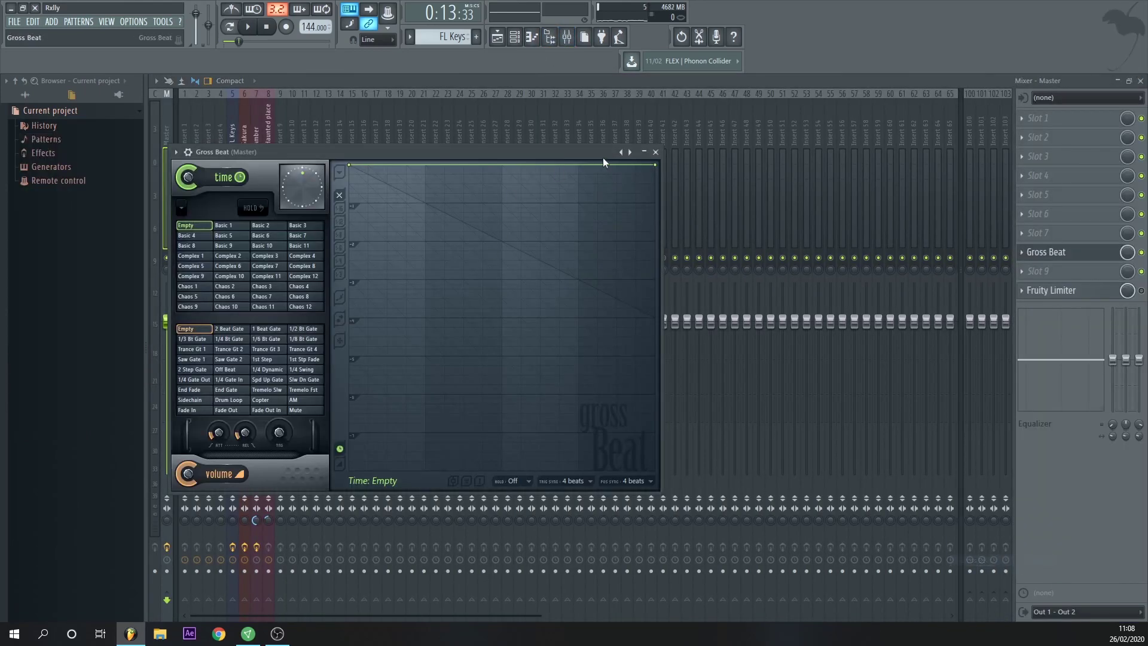
# Step: Switch Gross Beat on the Master track to the preset with the repeat and speed effects and choose its 1/2 Speed time setting
pyautogui.click(630, 151)
pyautogui.click(659, 185)
pyautogui.click(280, 297)
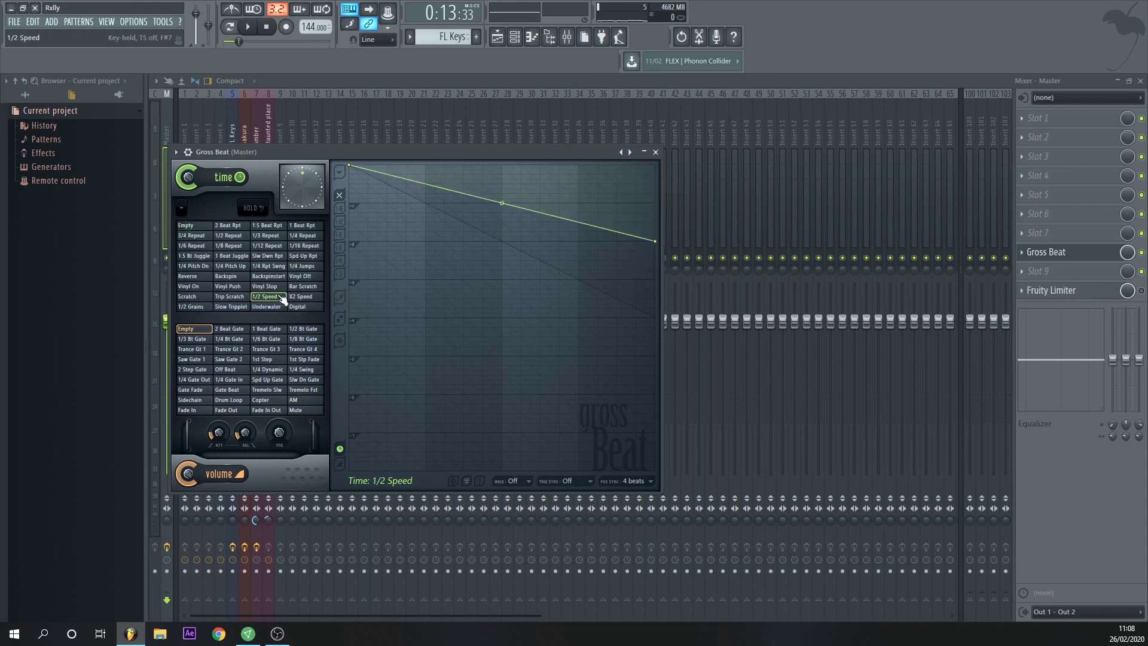
# Step: Create an automation clip for the mix level of Gross Beat on the Master track
pyautogui.click(506, 38)
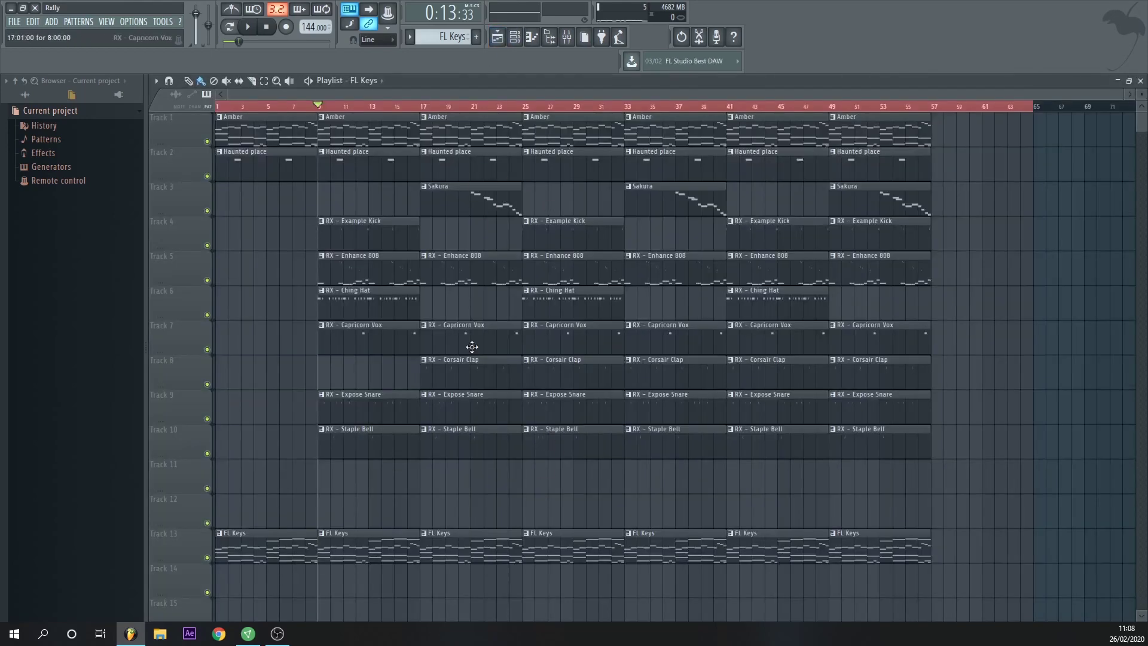
pyautogui.click(1140, 80)
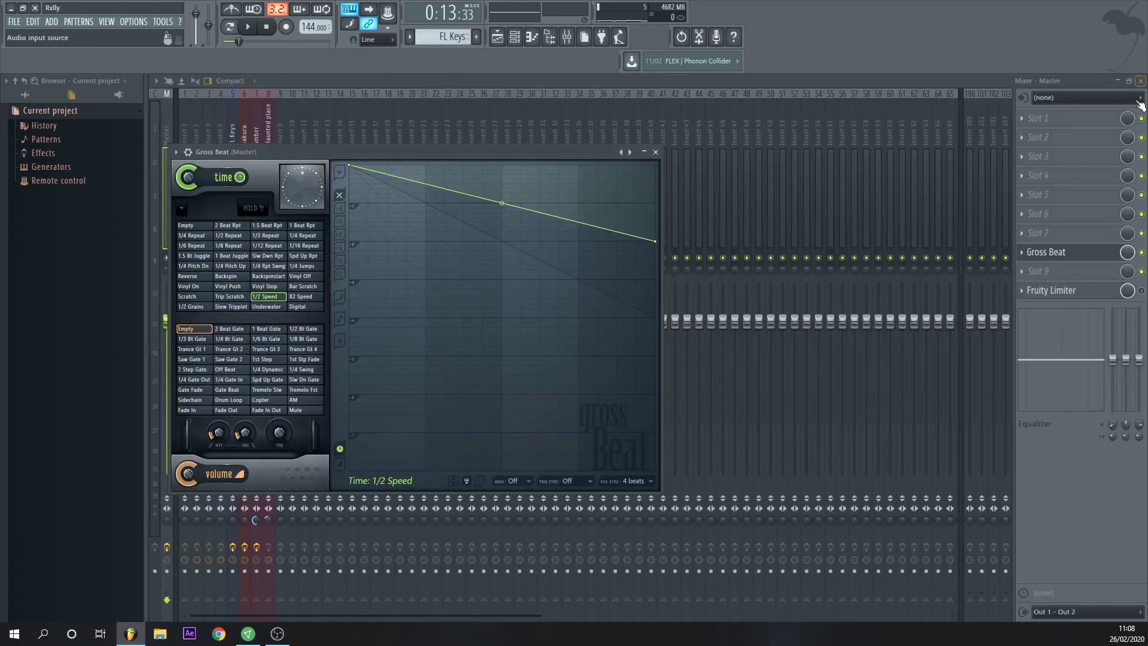
pyautogui.rightClick(1125, 252)
pyautogui.click(1083, 331)
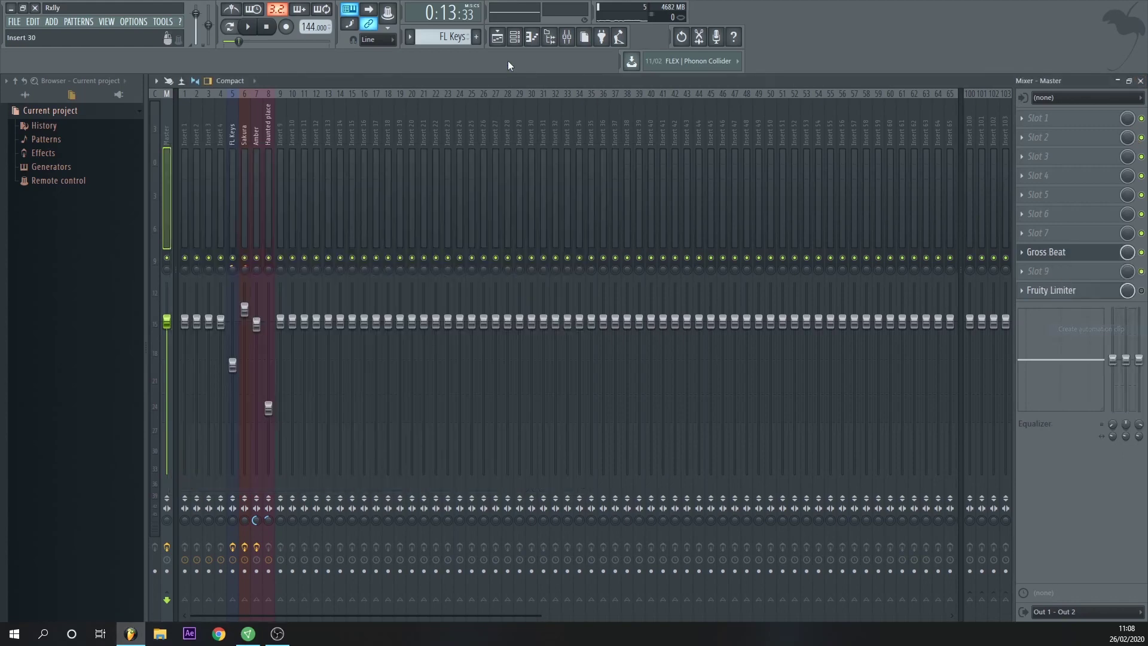
# Step: Add two points at bar 25 of the Gross Beat mix level envelope on track 11, forming a vertical rise from minimum to maximum
pyautogui.scroll(-3, 517, 391)
pyautogui.scroll(3, 397, 385)
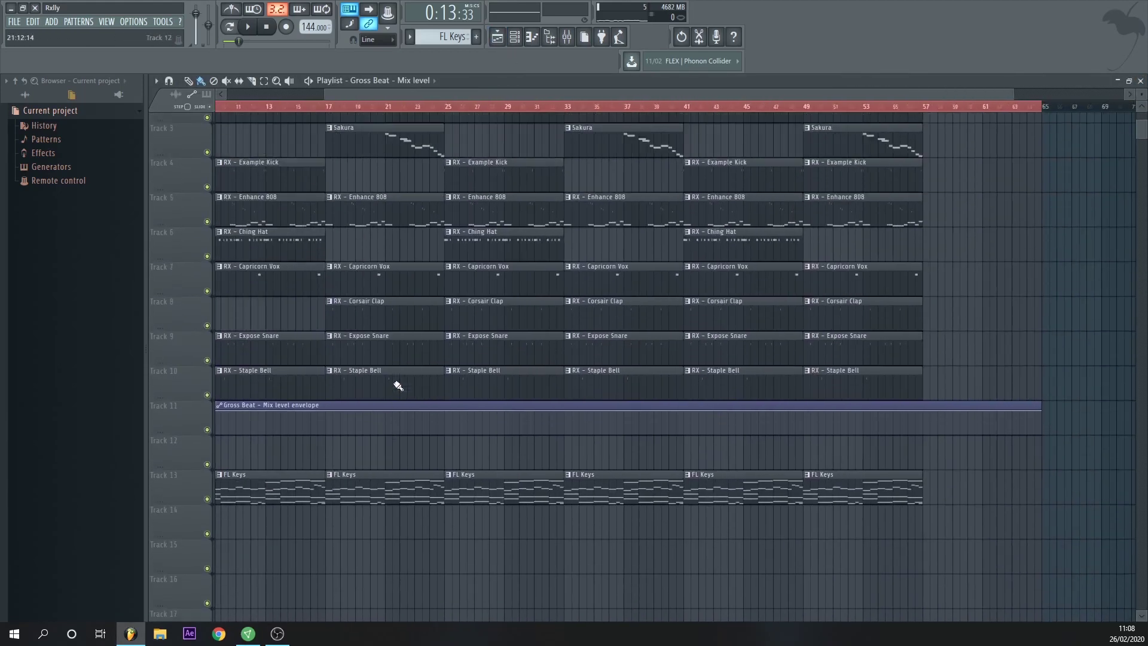
pyautogui.rightClick(446, 435)
pyautogui.rightClick(445, 446)
pyautogui.scroll(4, 440, 452)
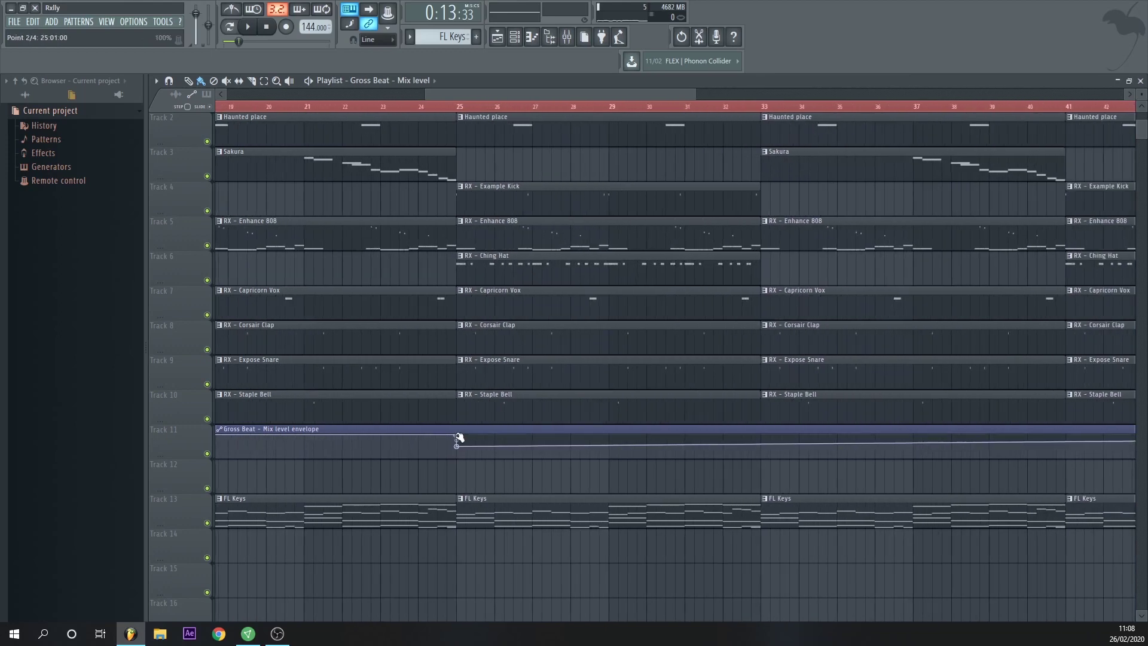
pyautogui.moveTo(456, 436); pyautogui.dragTo(457, 459)
pyautogui.moveTo(456, 446); pyautogui.dragTo(457, 432)
# Step: Add a vertical drop to minimum at bar 33 of the Gross Beat envelope, flatten both outer sections to minimum and end it at bar 57
pyautogui.rightClick(761, 435)
pyautogui.rightClick(761, 452)
pyautogui.moveTo(762, 454); pyautogui.dragTo(761, 459)
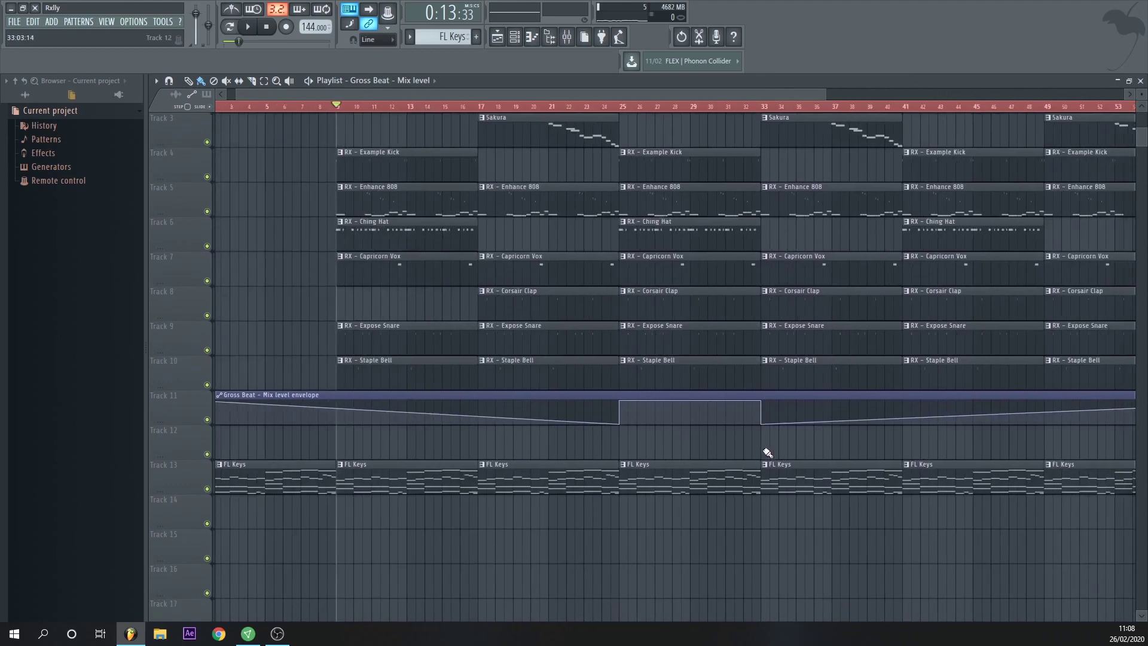
pyautogui.scroll(-4, 764, 457)
pyautogui.moveTo(219, 471); pyautogui.dragTo(218, 492)
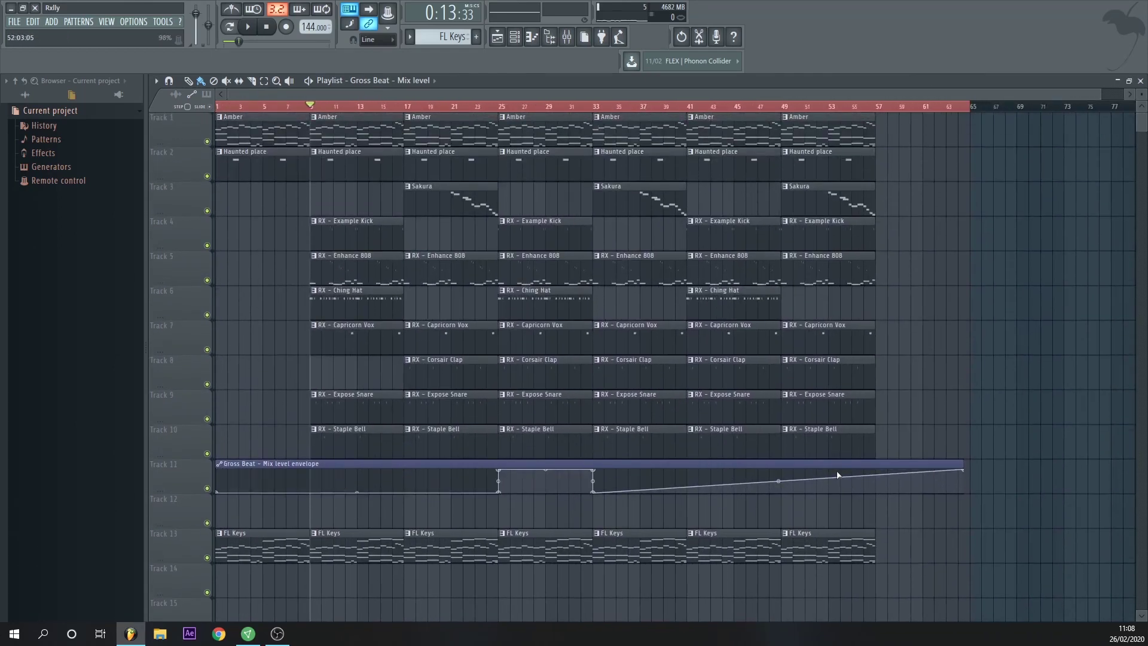
pyautogui.moveTo(966, 470); pyautogui.dragTo(874, 518)
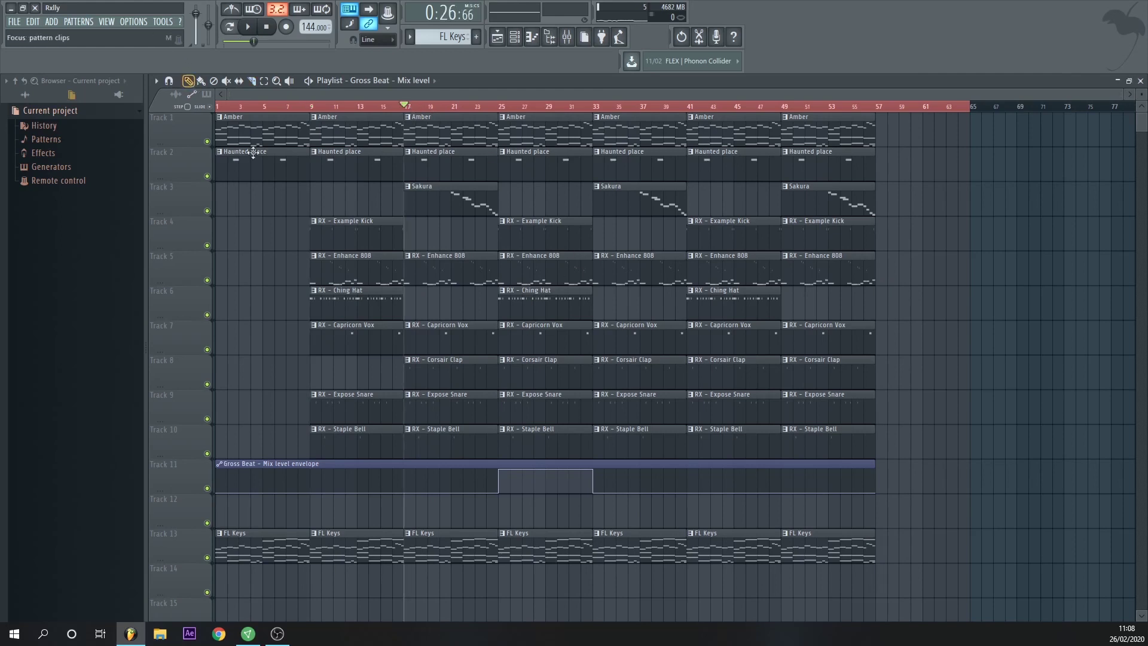
# Step: Delete the kick, Enhance 808, Ching Hat, clap, snare and Staple Bell clips at bar 25 and start playback
pyautogui.rightClick(546, 407)
pyautogui.rightClick(545, 374)
pyautogui.rightClick(546, 442)
pyautogui.rightClick(550, 308)
pyautogui.rightClick(548, 232)
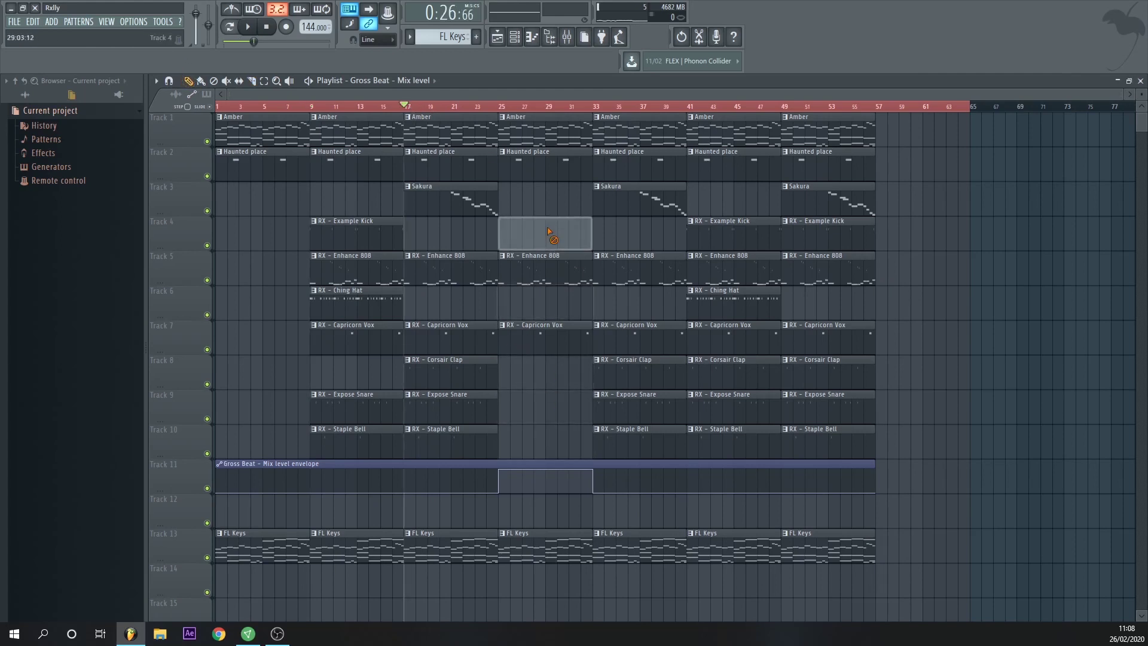
pyautogui.rightClick(551, 279)
pyautogui.press('space')
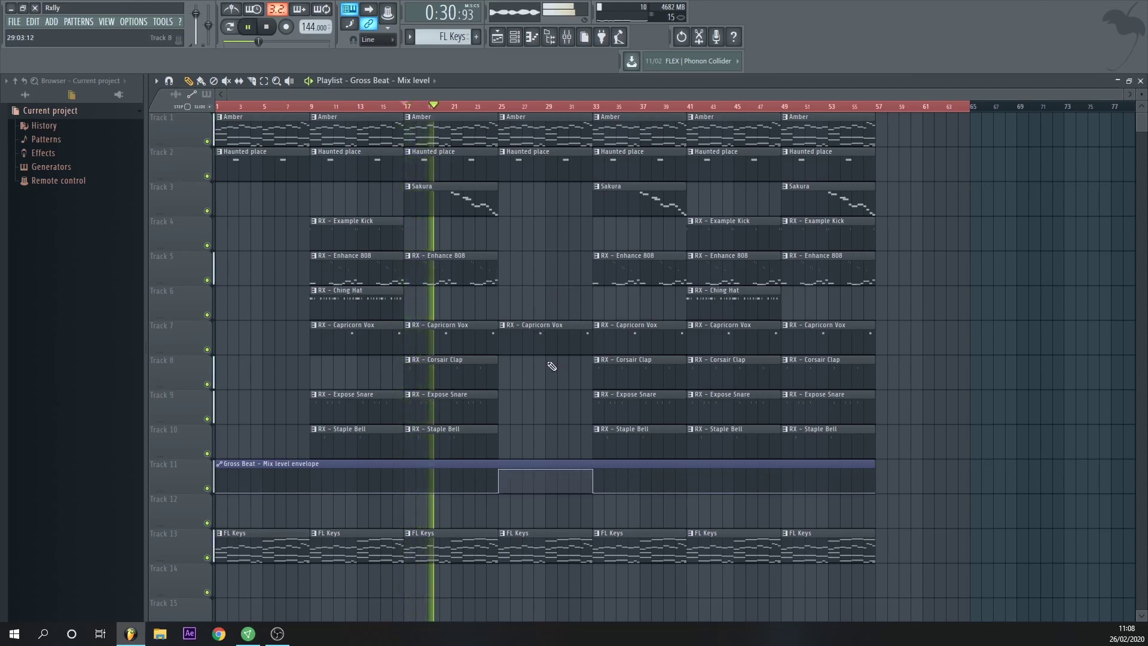
# Step: Add Fruity Delay 2 to effect slot 2 of the FL Keys mixer track with a delay time of 4 steps
pyautogui.press('F9')
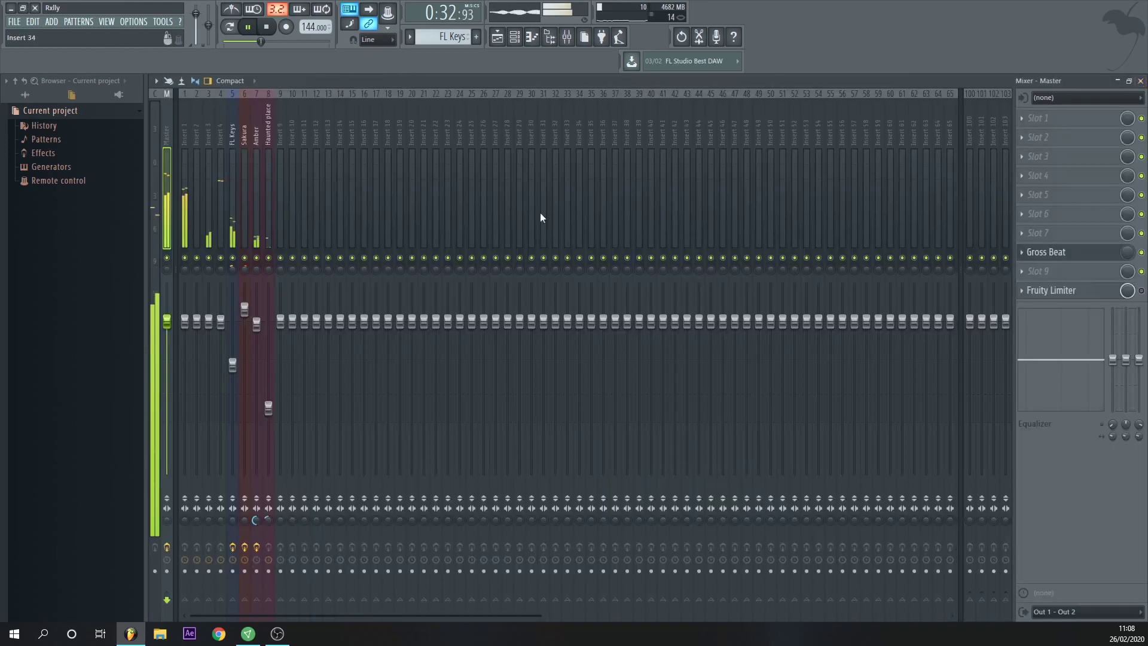
pyautogui.click(226, 366)
pyautogui.click(1040, 151)
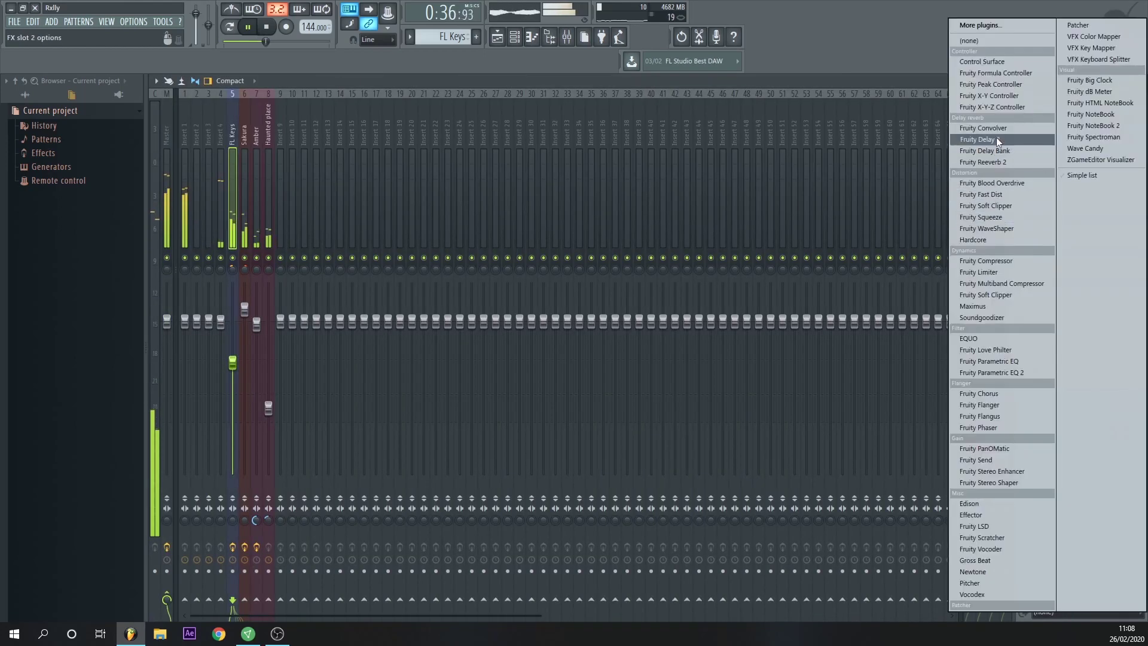
pyautogui.click(982, 217)
pyautogui.rightClick(399, 248)
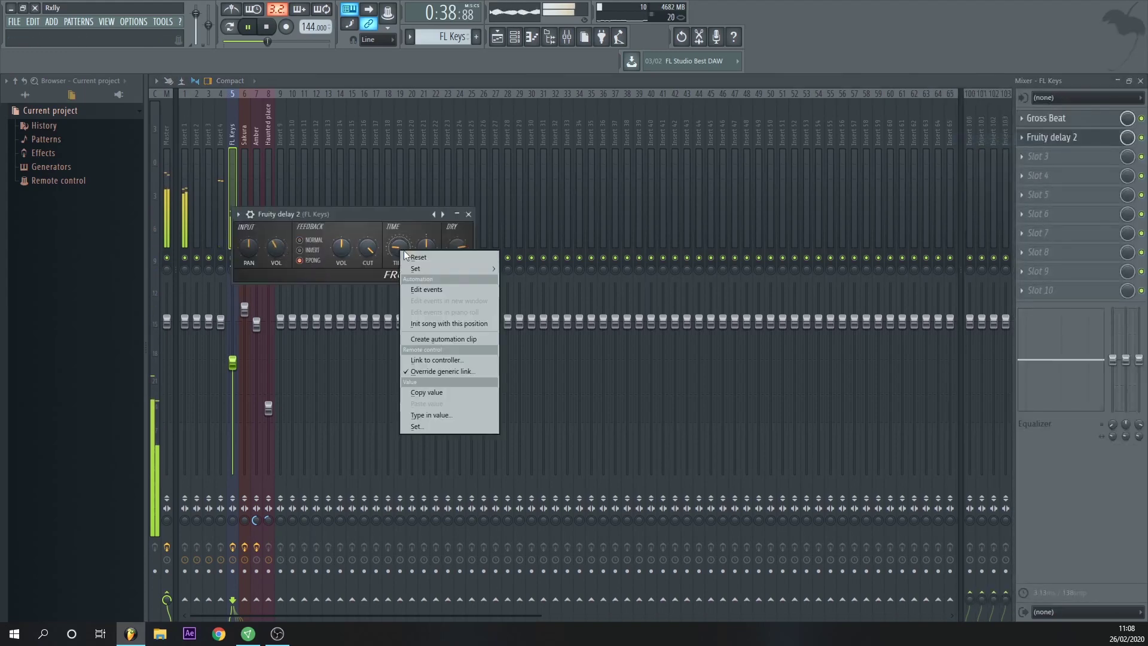
pyautogui.moveTo(411, 267)
pyautogui.click(523, 304)
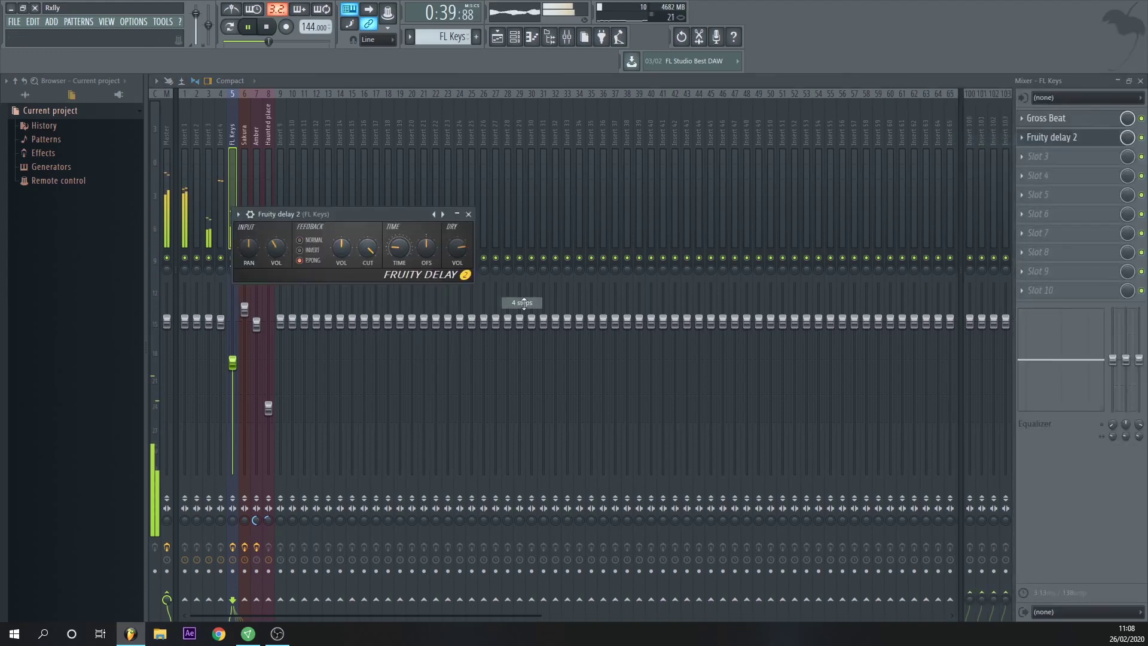
pyautogui.click(469, 215)
# Step: Stop playback in the playlist, make the FL Keys clip at bar 25 unique and copy it down to track 14
pyautogui.click(497, 36)
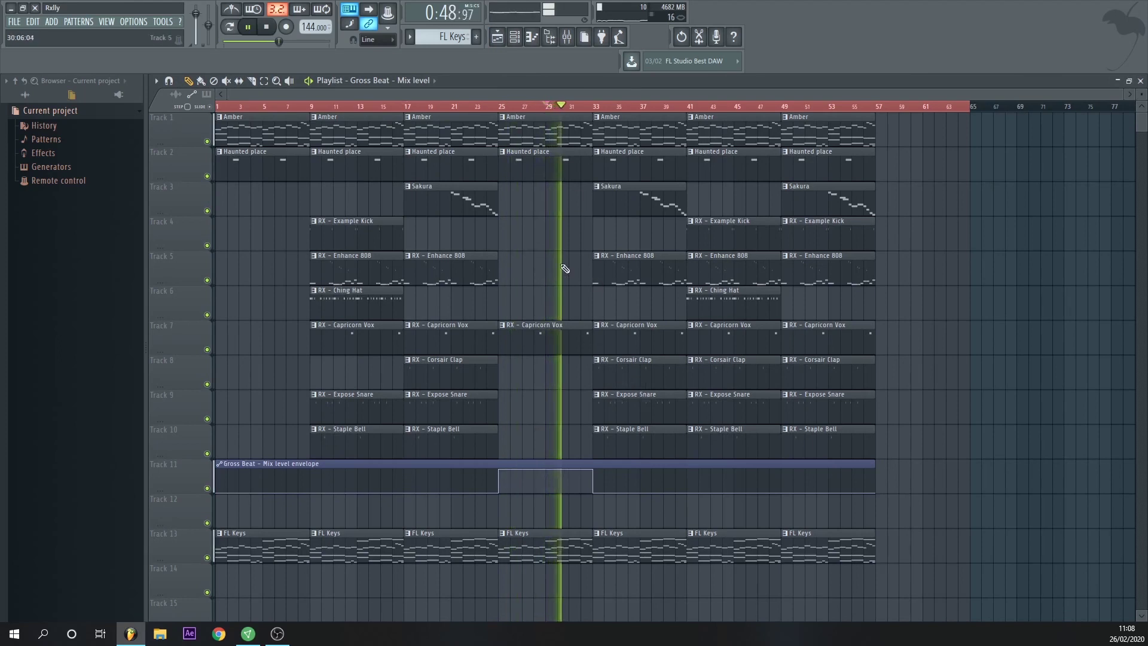
pyautogui.press('space')
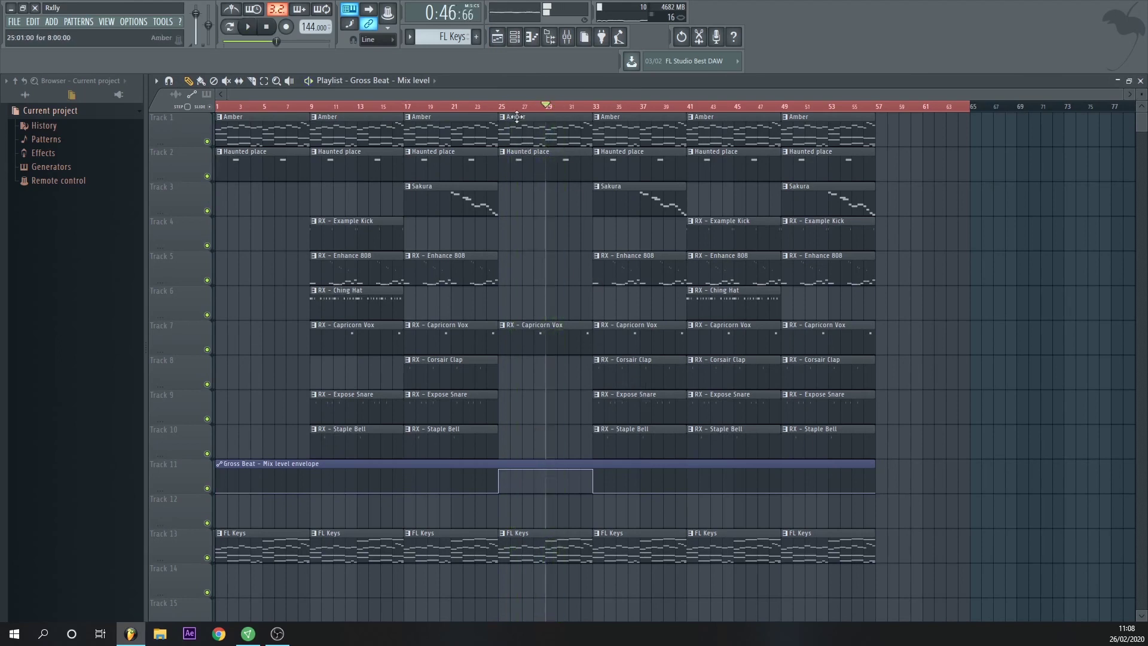
pyautogui.click(502, 534)
pyautogui.click(546, 564)
pyautogui.scroll(-2, 526, 538)
pyautogui.keyDown('ctrl'); pyautogui.scroll(2, 514, 479); pyautogui.keyUp('ctrl')
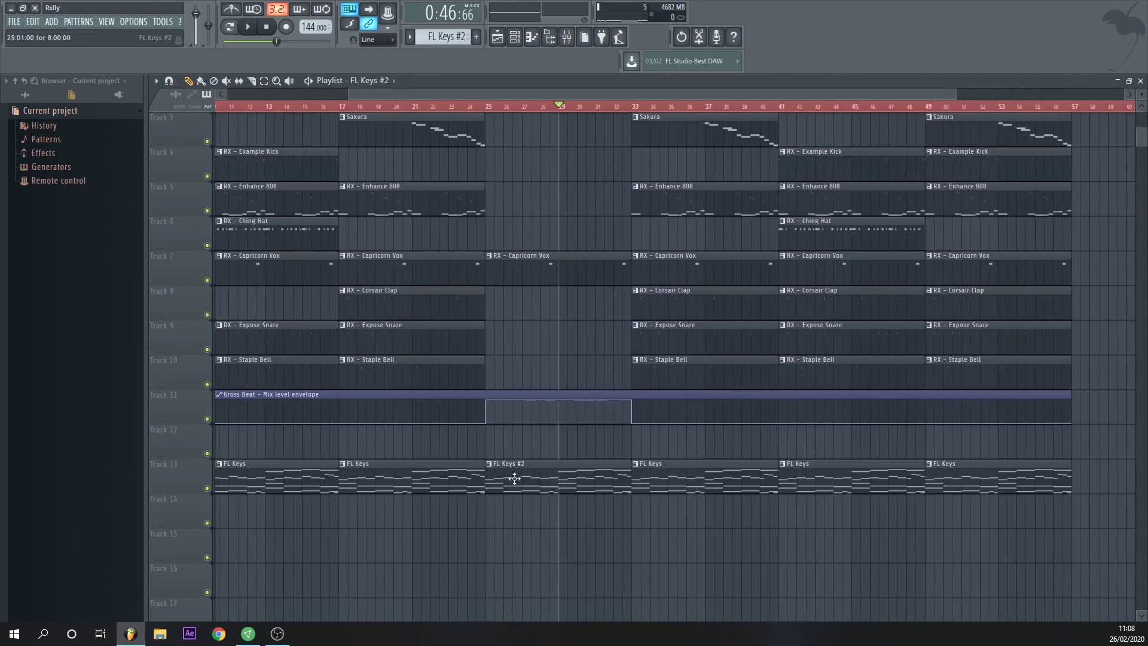
pyautogui.moveTo(513, 485); pyautogui.dragTo(513, 512)
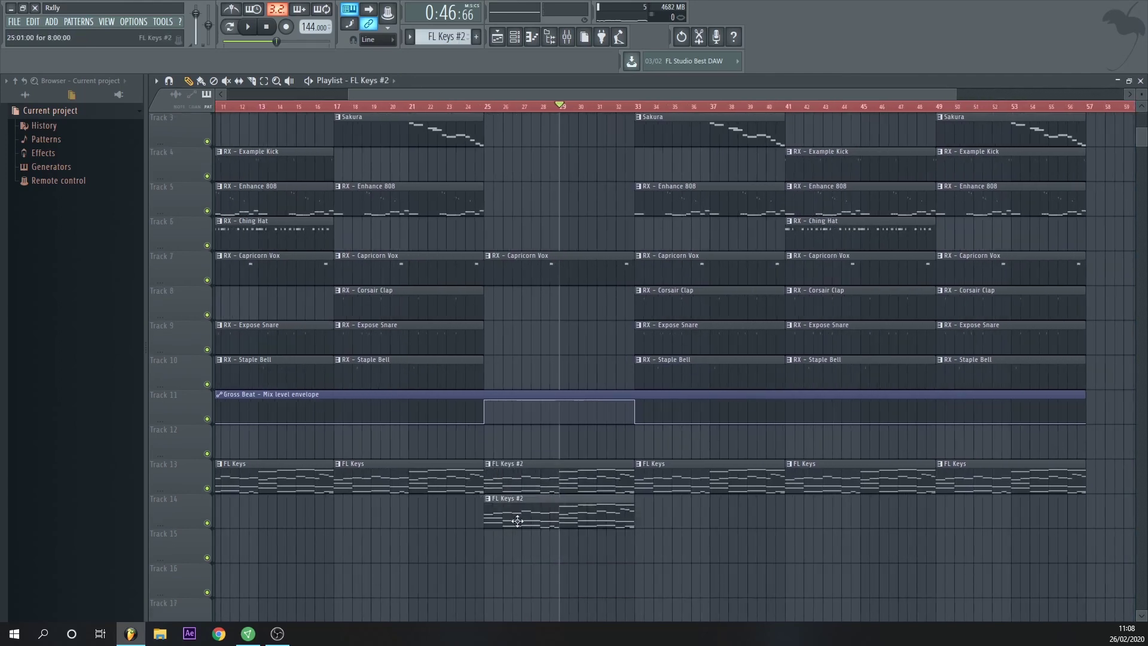
# Step: Transpose all notes of the FL Keys #2 pattern up by whole octaves in the piano roll and close it
pyautogui.doubleClick(521, 515)
pyautogui.hotkey('ctrl', 'Up')
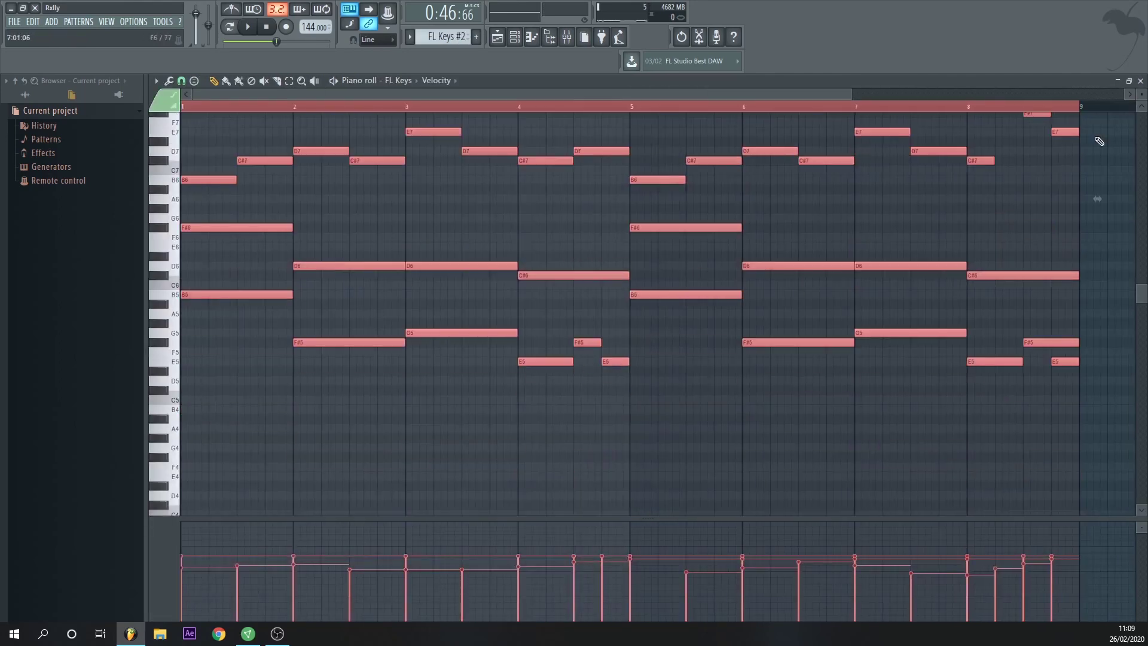
pyautogui.hotkey('ctrl', 'Up')
pyautogui.click(1140, 80)
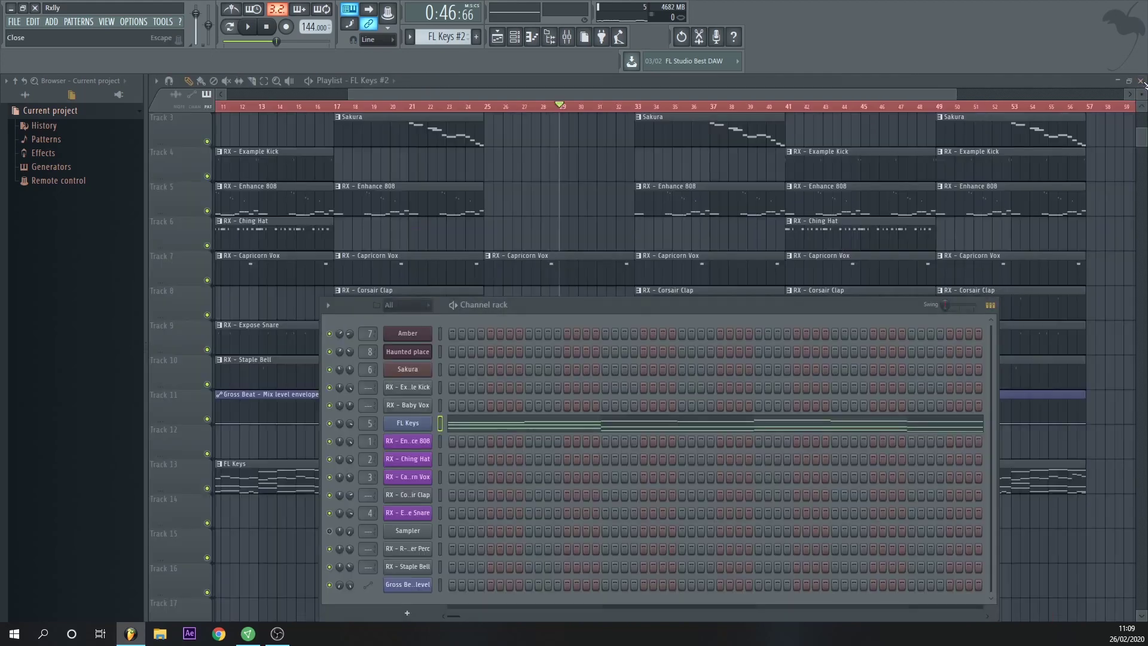
# Step: Delete the FL Keys #2 clip at bar 25 on track 13 and remove the stray copy from track 4
pyautogui.press('F6')
pyautogui.rightClick(586, 478)
pyautogui.click(459, 164)
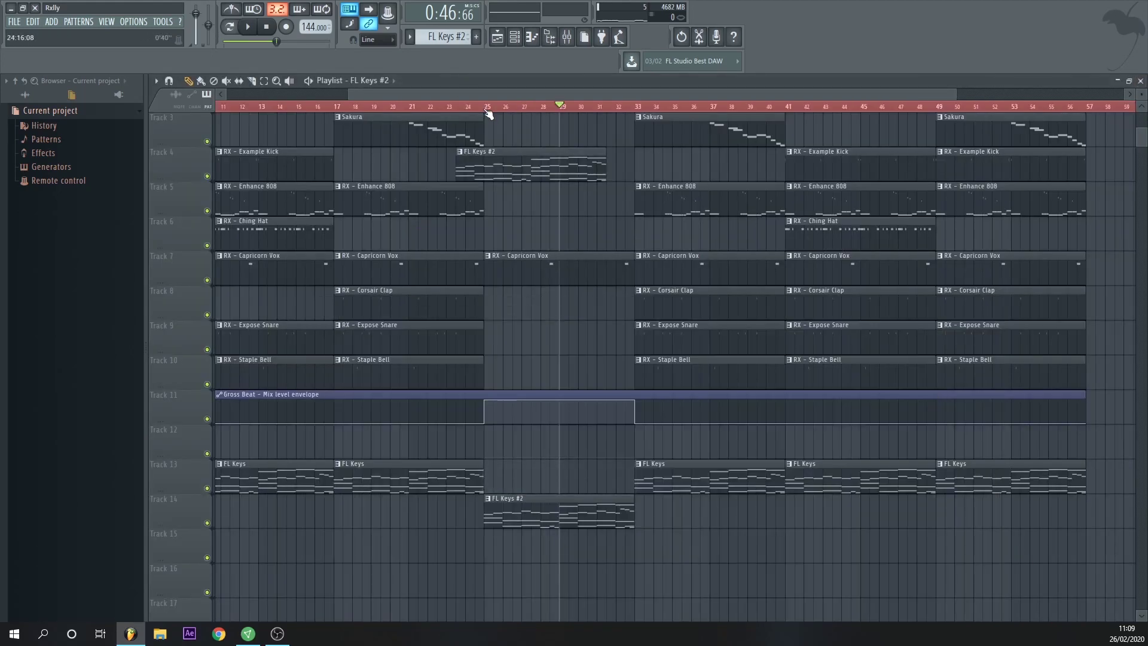
pyautogui.rightClick(481, 132)
pyautogui.hotkey('ctrl', 'alt', 'z')
pyautogui.hotkey('ctrl', 'alt', 'z')
# Step: Play the section around bar 25 and copy the RX - Staple Bell clip from bar 17 to bar 25 on track 10
pyautogui.press('space')
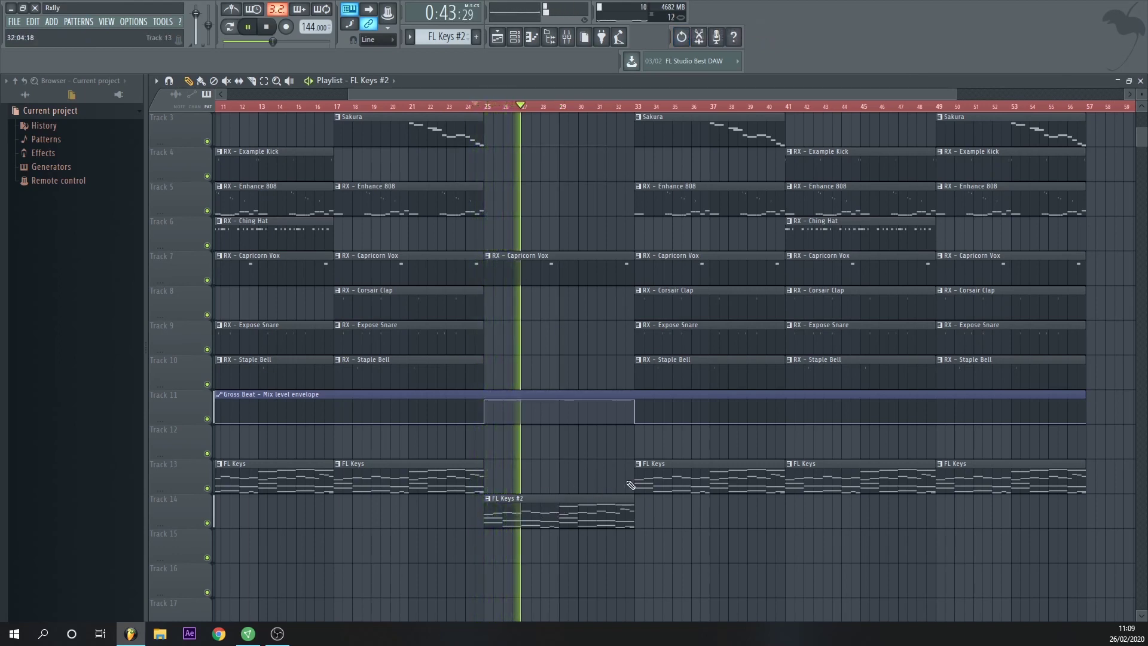
pyautogui.scroll(2, 575, 352)
pyautogui.scroll(-3, 574, 352)
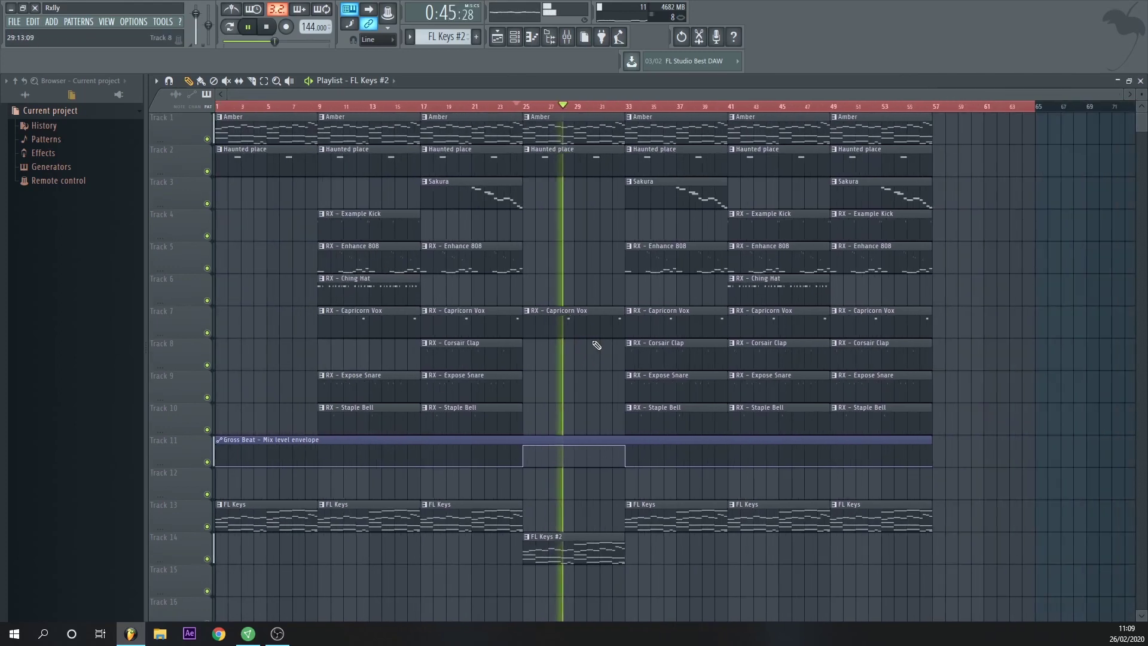
pyautogui.moveTo(455, 404); pyautogui.dragTo(556, 403)
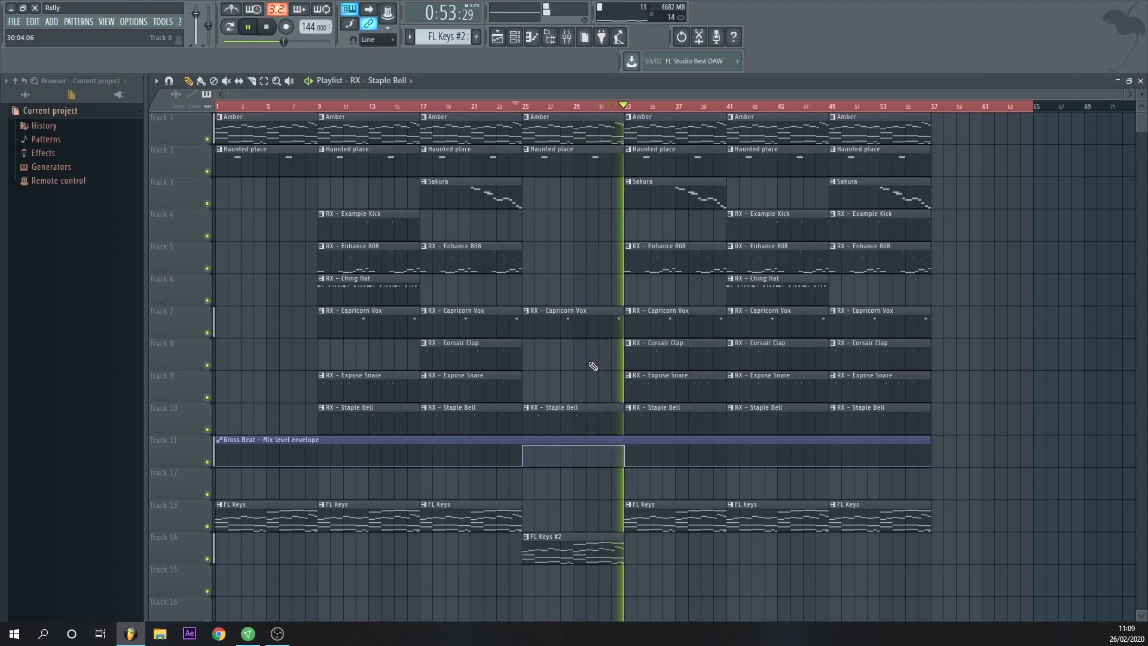
# Step: Move the RX - Example Kick clip from bar 41 to bar 33 on track 4 and play from about bar 30
pyautogui.moveTo(740, 241); pyautogui.dragTo(678, 228)
pyautogui.click(587, 105)
pyautogui.press('space')
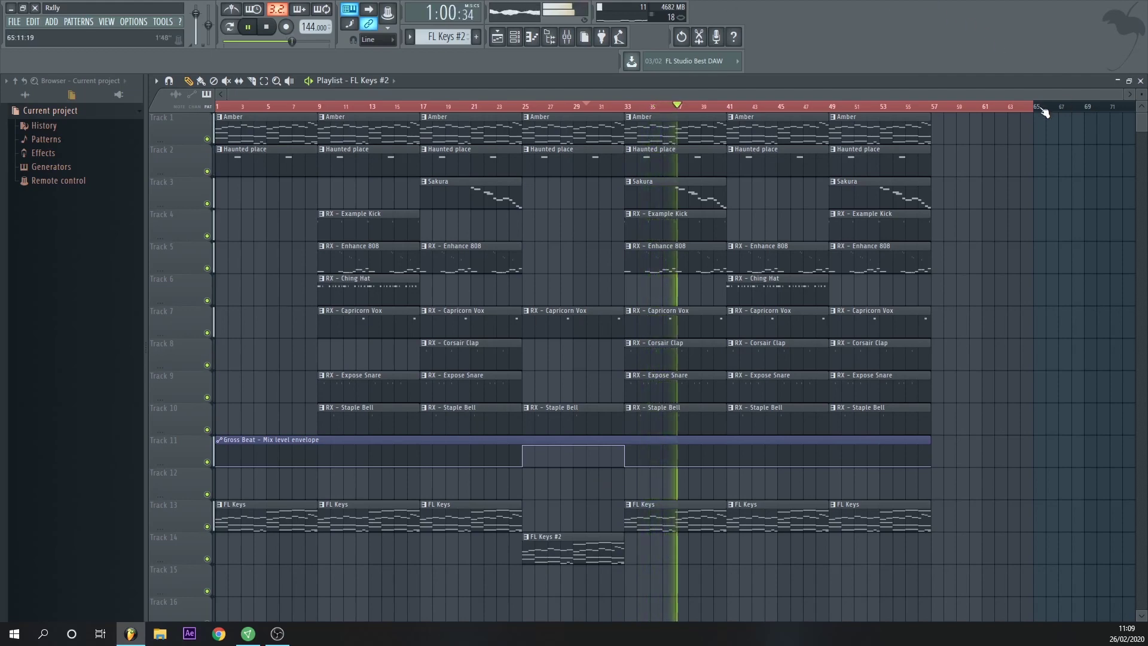
# Step: Switch from the playlist to the mixer and slightly raise the Haunted place track's fader
pyautogui.click(1140, 80)
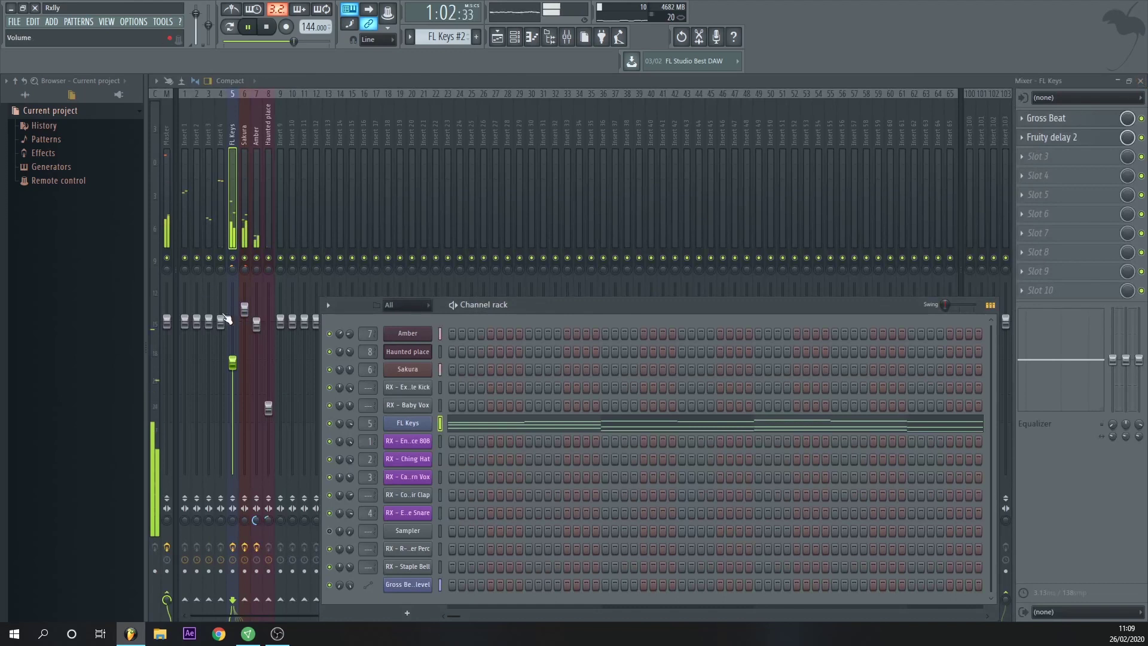
pyautogui.click(257, 329)
pyautogui.moveTo(269, 409); pyautogui.dragTo(268, 401)
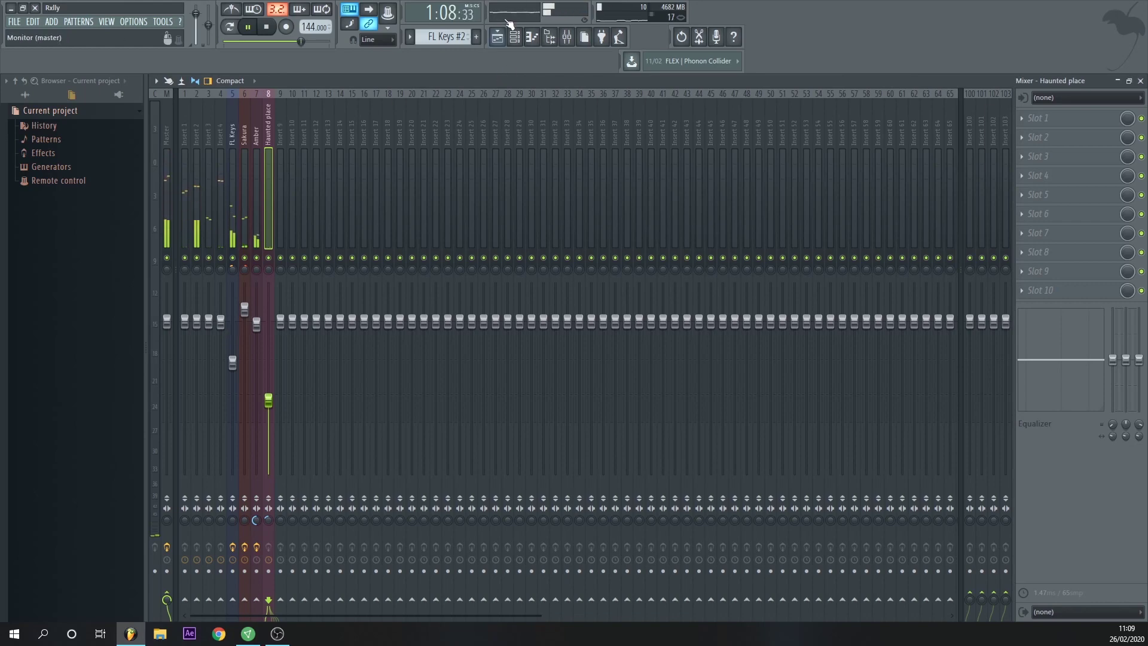
# Step: Reopen the playlist, then copy the RX - Example Kick clip to bar 41 and the RX - Ching Hat clip to bars 33 and 49
pyautogui.click(497, 37)
pyautogui.moveTo(688, 225); pyautogui.dragTo(789, 225)
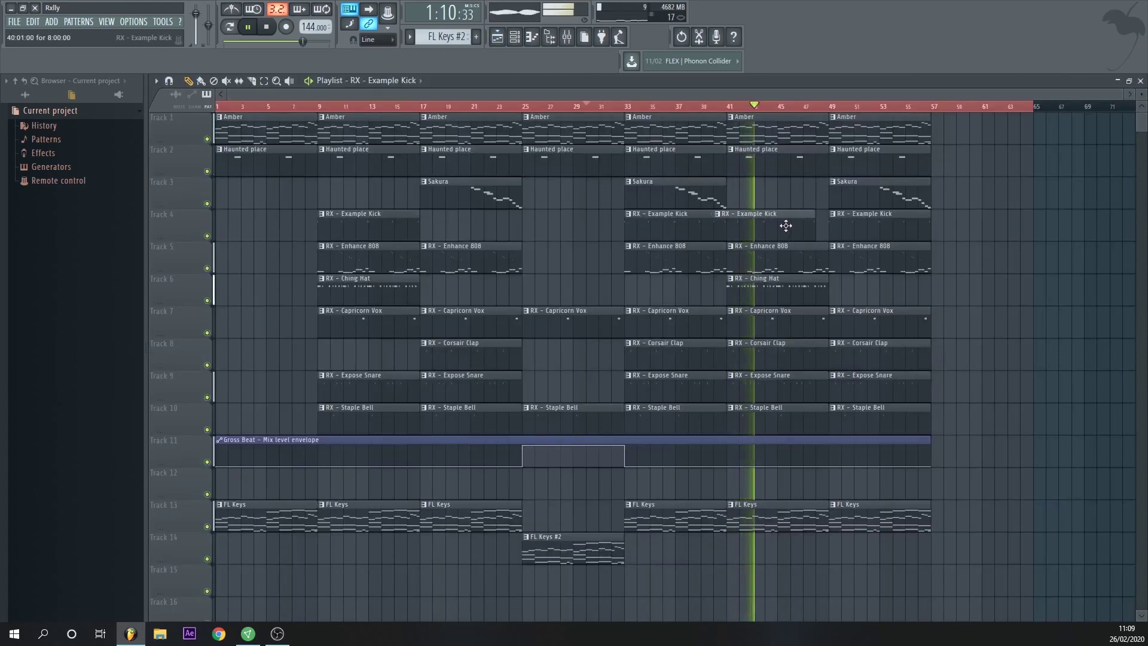
pyautogui.click(730, 109)
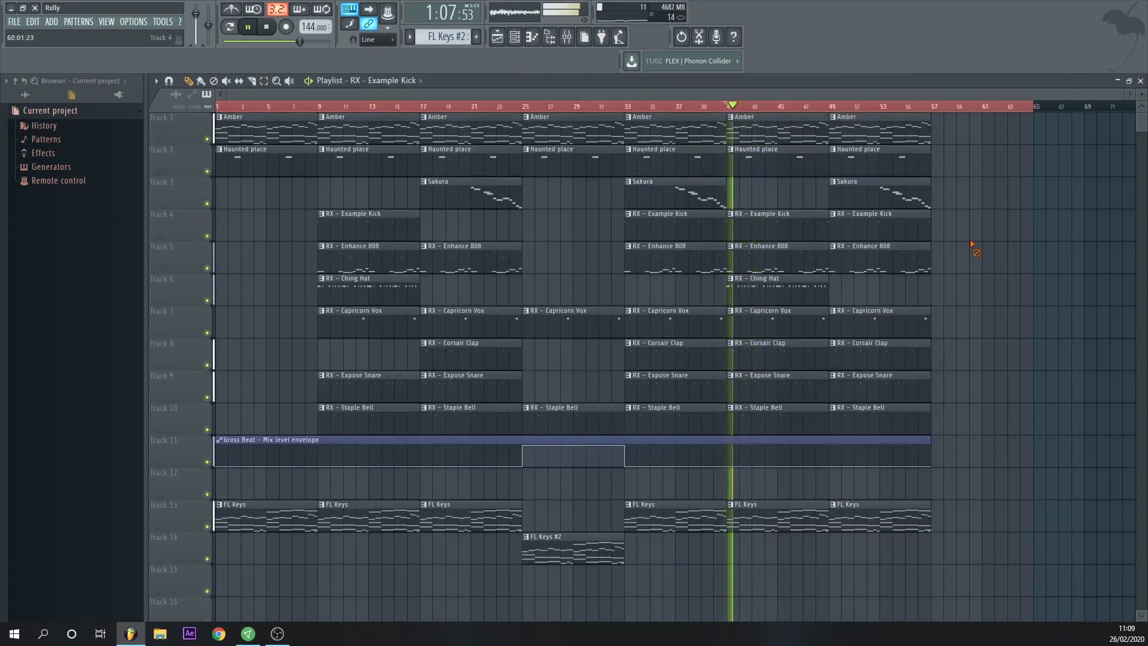
pyautogui.moveTo(790, 294); pyautogui.dragTo(687, 293)
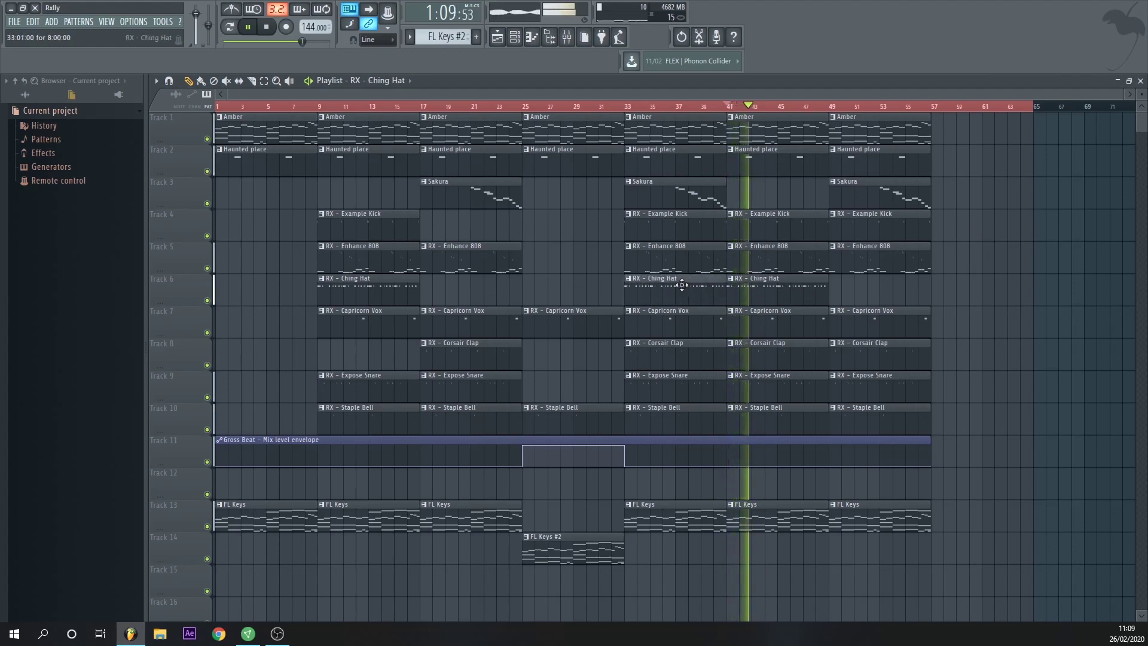
pyautogui.moveTo(793, 296); pyautogui.dragTo(891, 291)
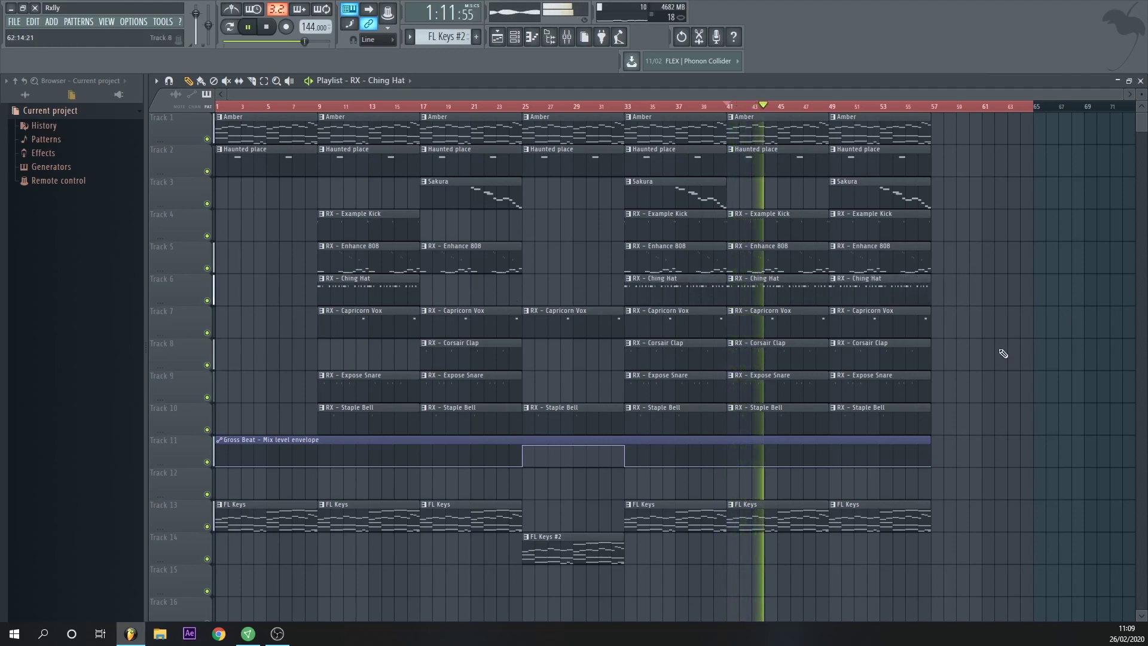
# Step: Delete the Staple Bell, Expose Snare, Corsair Clap, Capricorn Vox and Ching Hat clips at bar 49 on tracks 6 to 10
pyautogui.rightClick(888, 420)
pyautogui.rightClick(889, 389)
pyautogui.rightClick(894, 355)
pyautogui.rightClick(898, 323)
pyautogui.rightClick(903, 292)
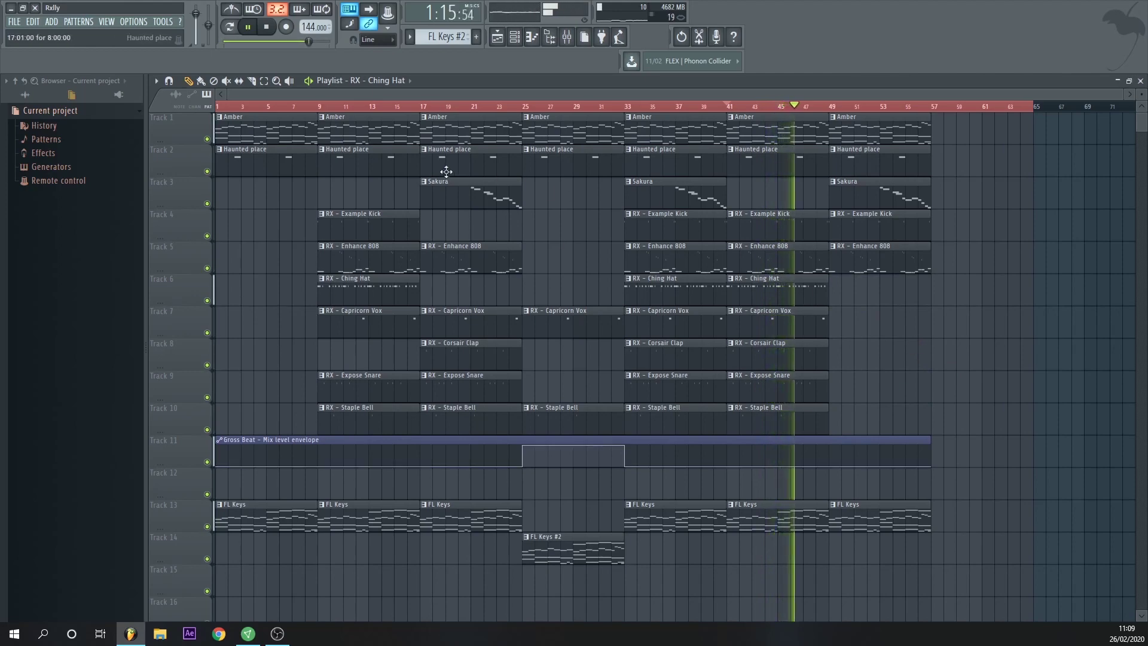
# Step: Stop playback and close the playlist and mixer windows
pyautogui.press('space')
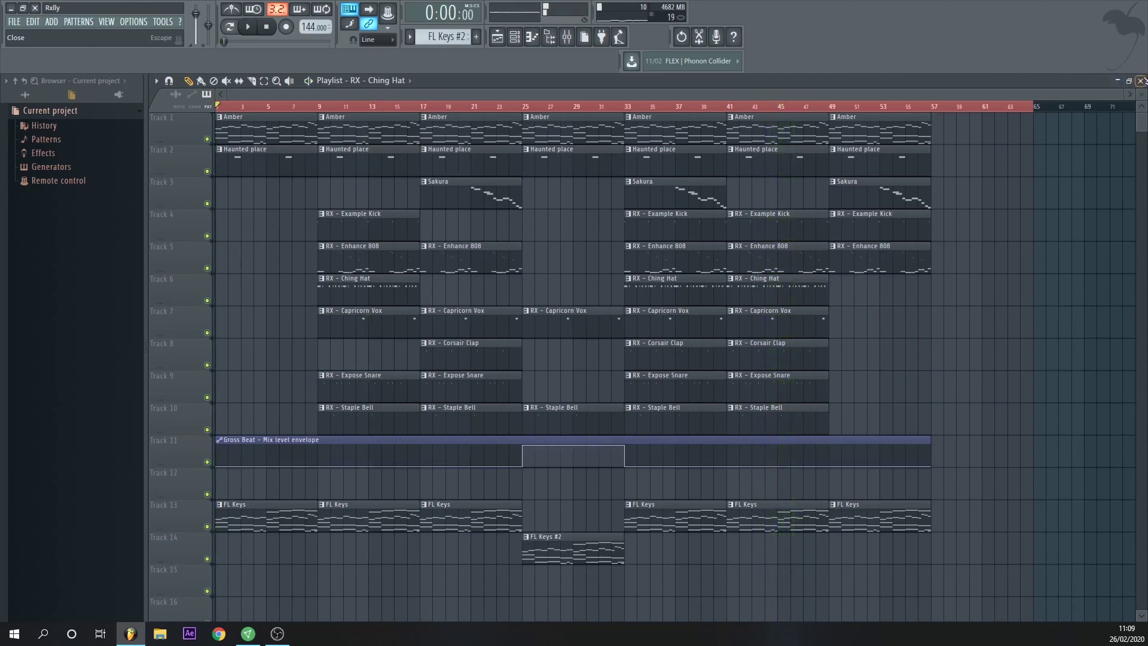
pyautogui.click(1140, 80)
pyautogui.click(1141, 80)
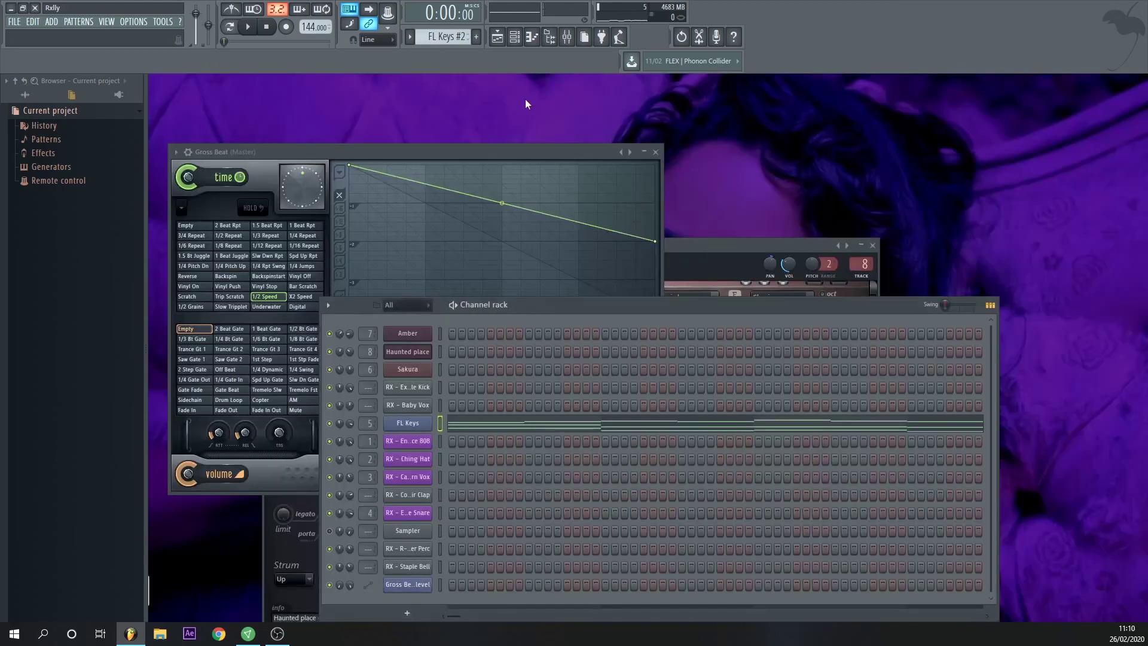
# Step: Close the Gross Beat and Haunted place plugin windows, then clear the channel rack and other open windows from the workspace
pyautogui.click(656, 152)
pyautogui.click(872, 246)
pyautogui.moveTo(852, 305); pyautogui.dragTo(688, 185)
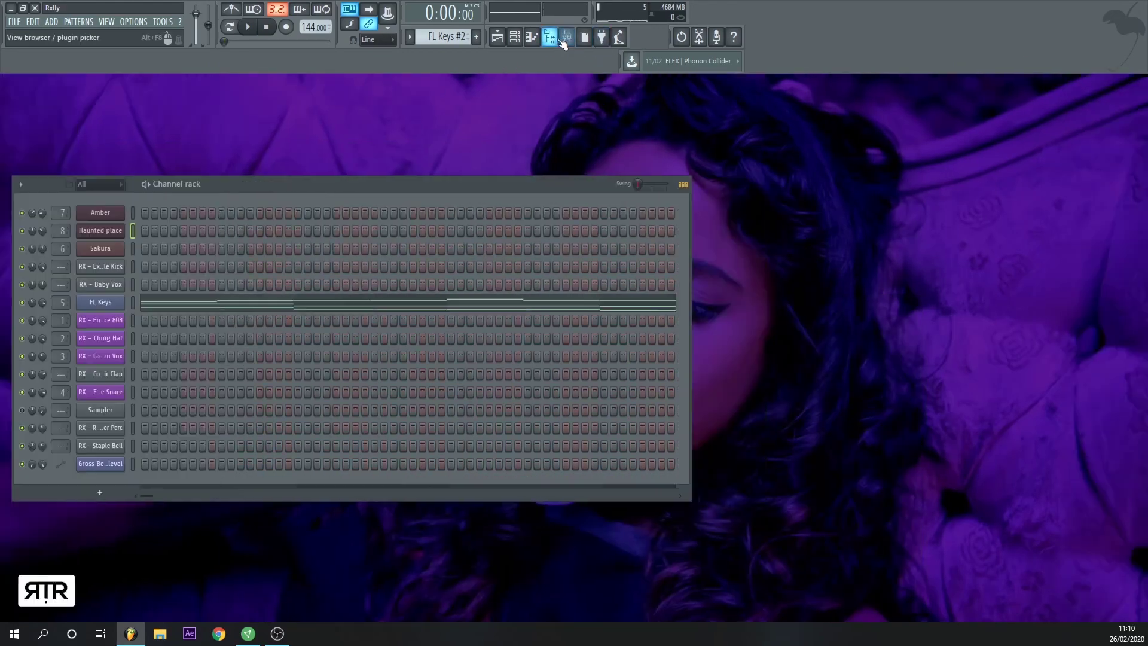
pyautogui.click(567, 36)
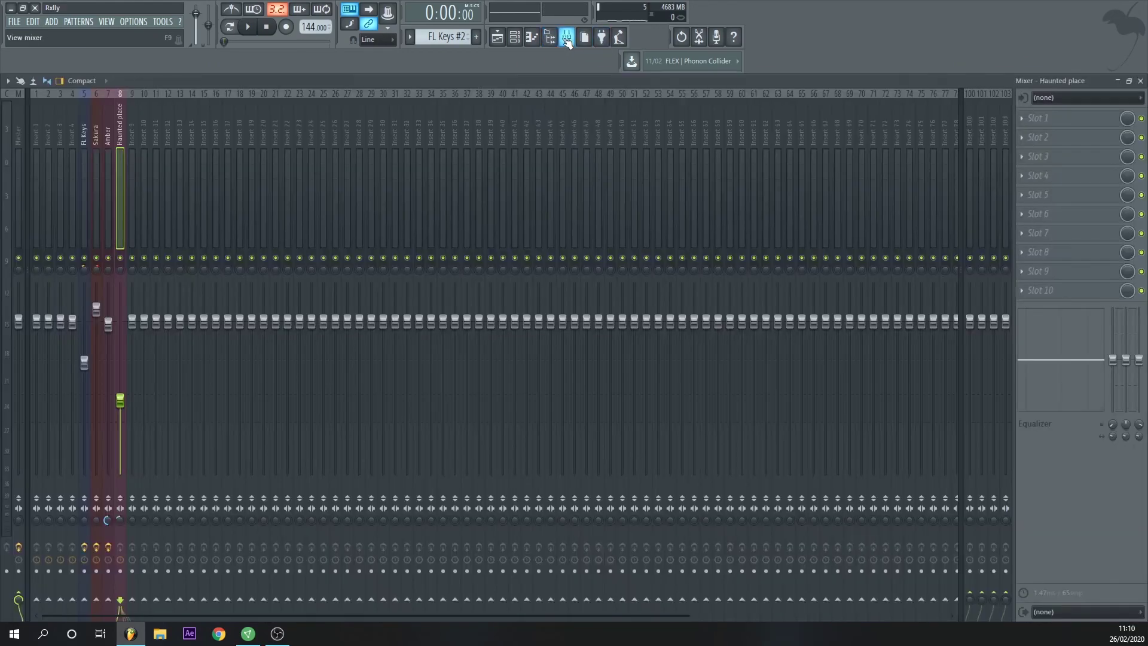
pyautogui.click(532, 37)
pyautogui.click(535, 39)
pyautogui.click(515, 40)
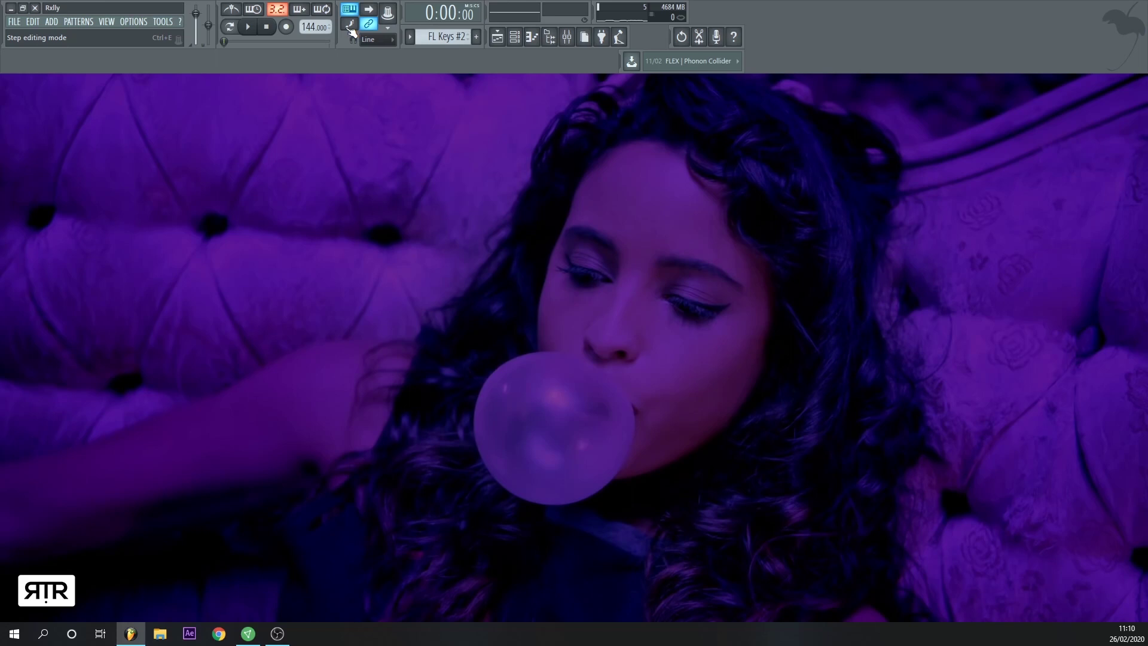
# Step: Play the song and, in the mixer, set the Amber track's fader to 0.0 dB and slightly raise the FL Keys fader
pyautogui.click(247, 27)
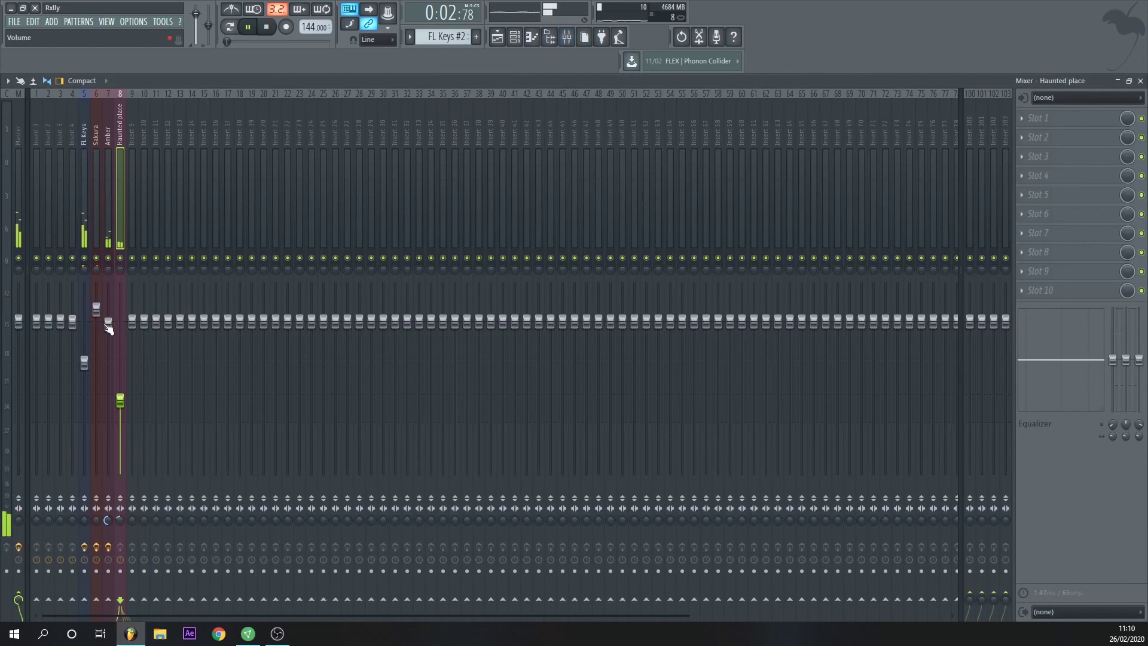
pyautogui.click(108, 327)
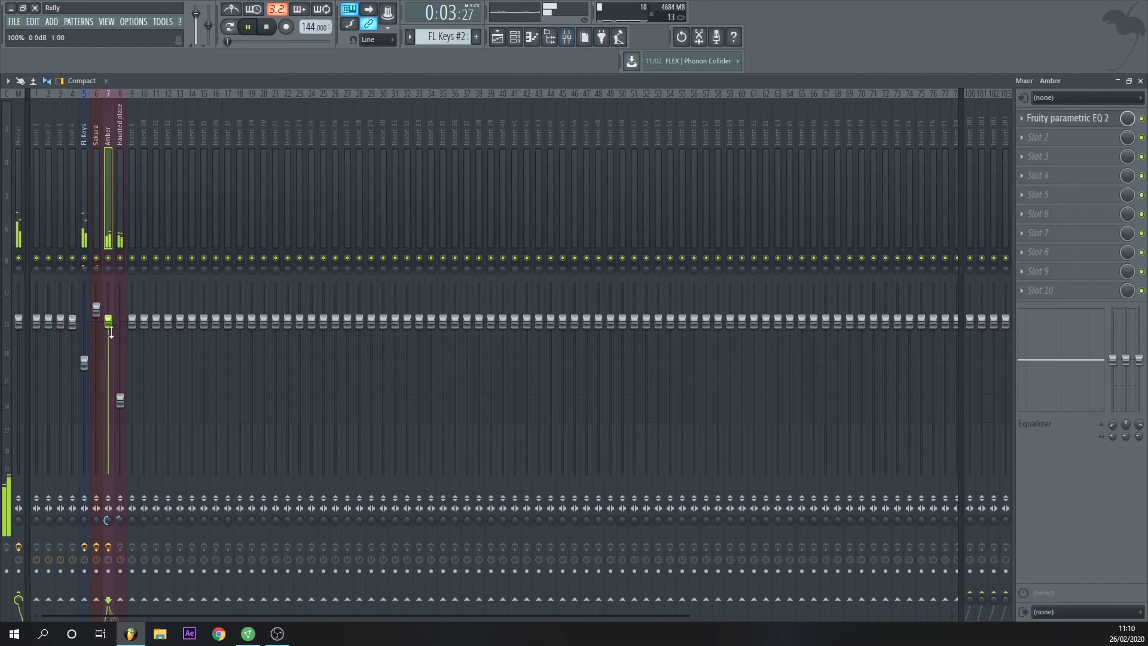
pyautogui.moveTo(84, 362); pyautogui.dragTo(84, 357)
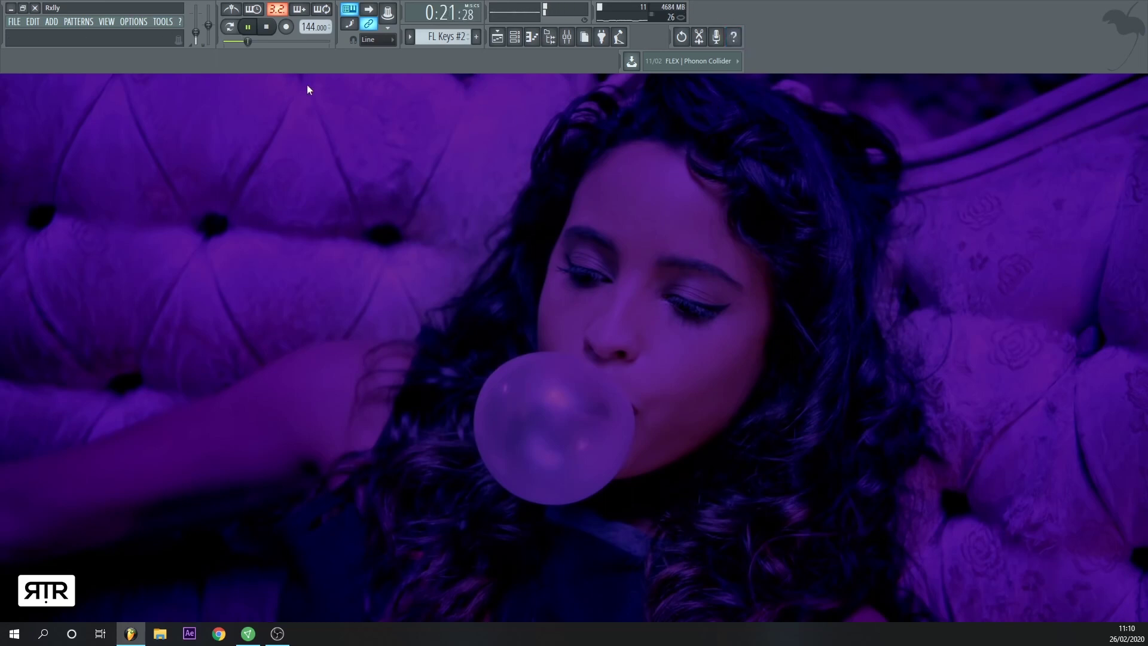
# Step: Reset the master volume to its default and pause playback
pyautogui.rightClick(196, 37)
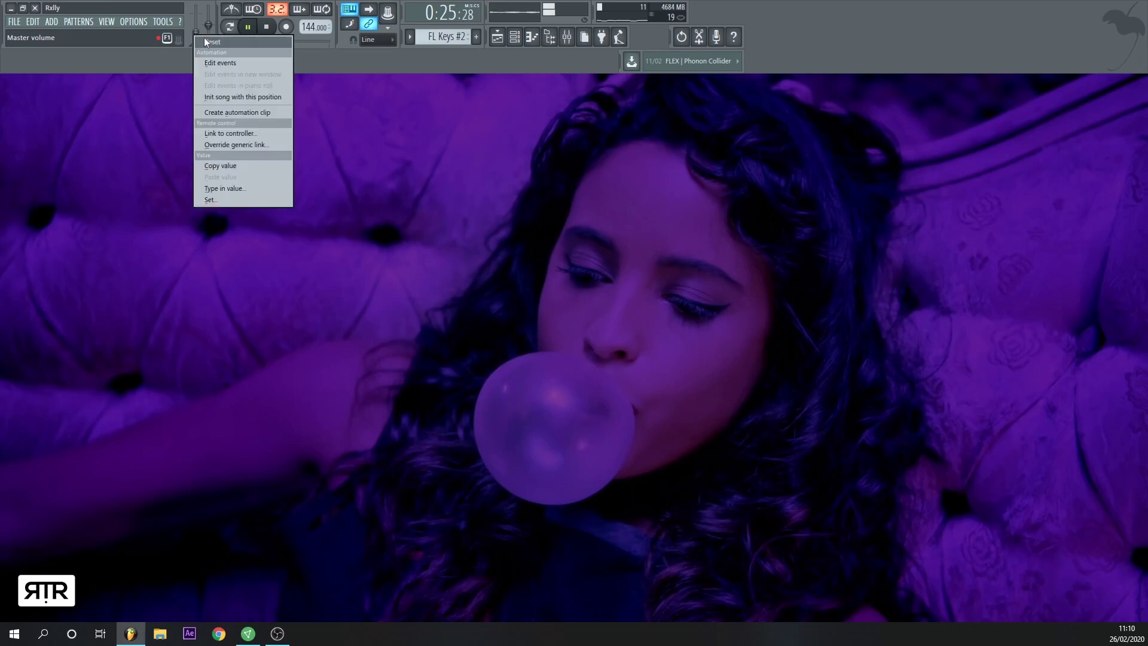
pyautogui.click(207, 39)
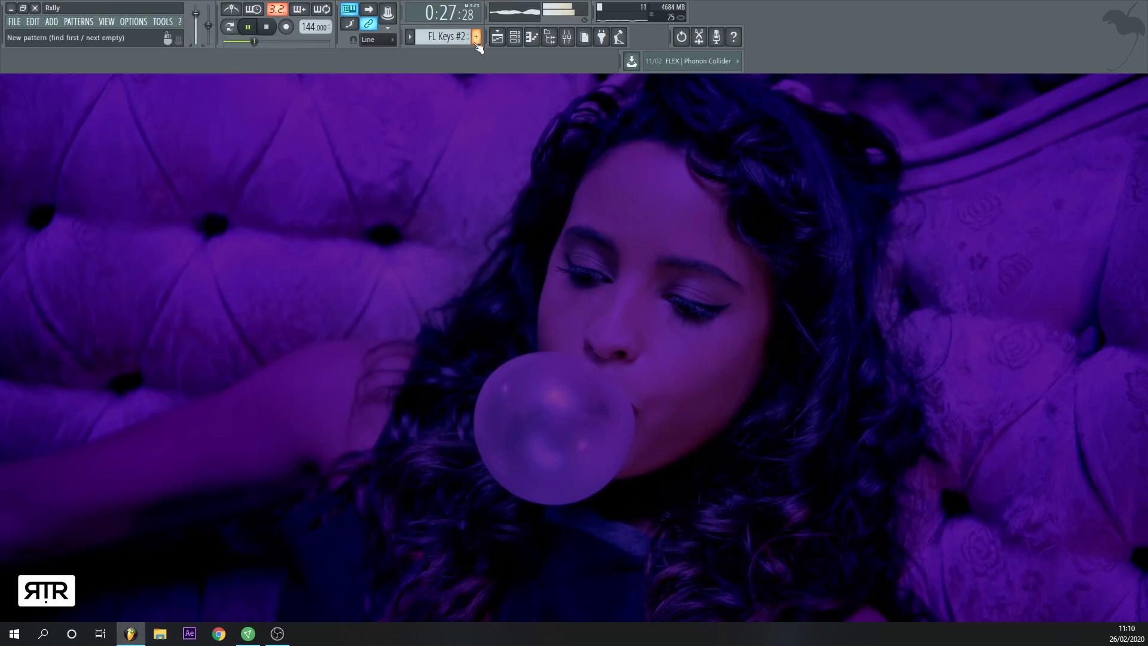
pyautogui.click(251, 25)
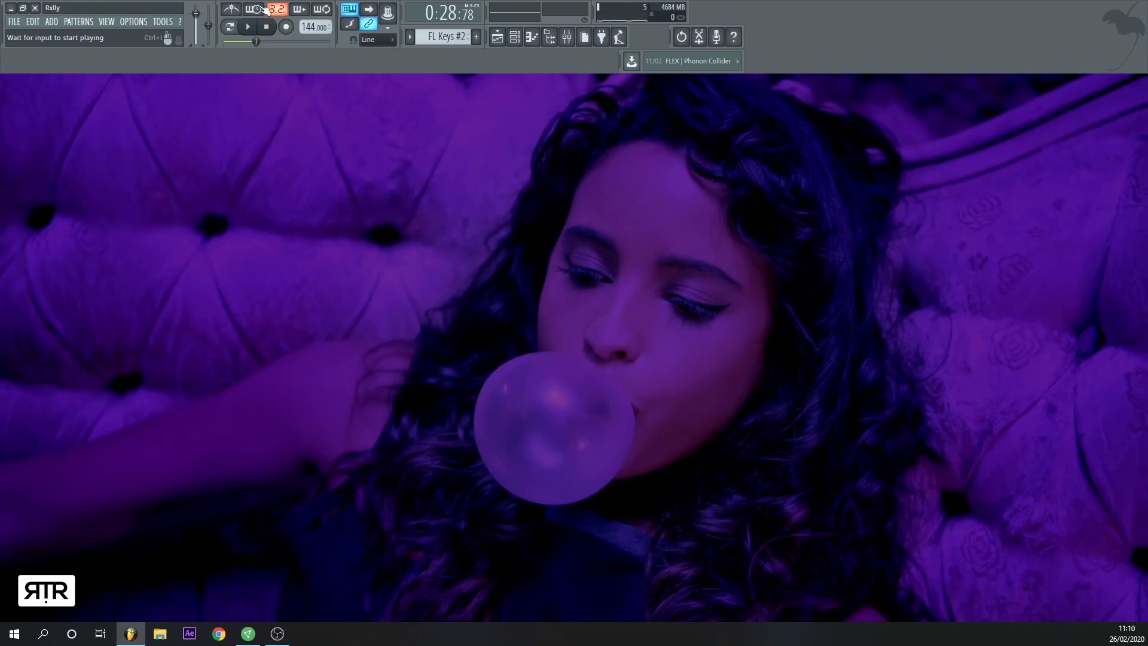
# Step: Copy the Ching Hat, Enhance 808 and Example Kick clips to bar 25, and shift the raised Gross Beat mix-level section to bars 33–41
pyautogui.press('space')
pyautogui.click(497, 38)
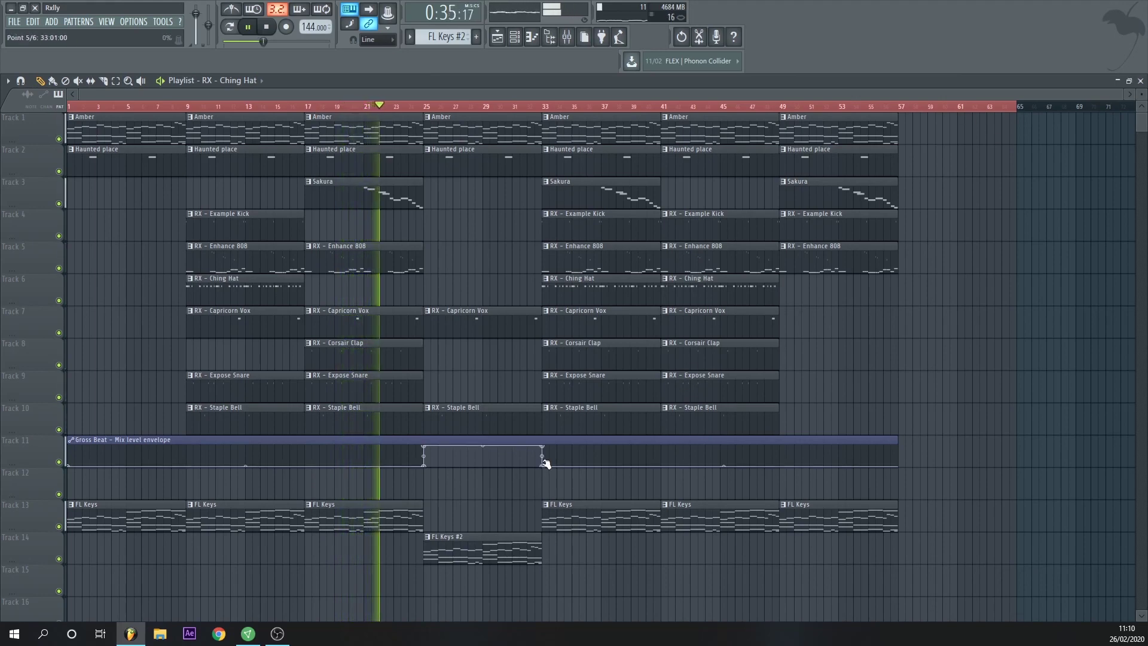
pyautogui.moveTo(575, 288); pyautogui.dragTo(458, 284)
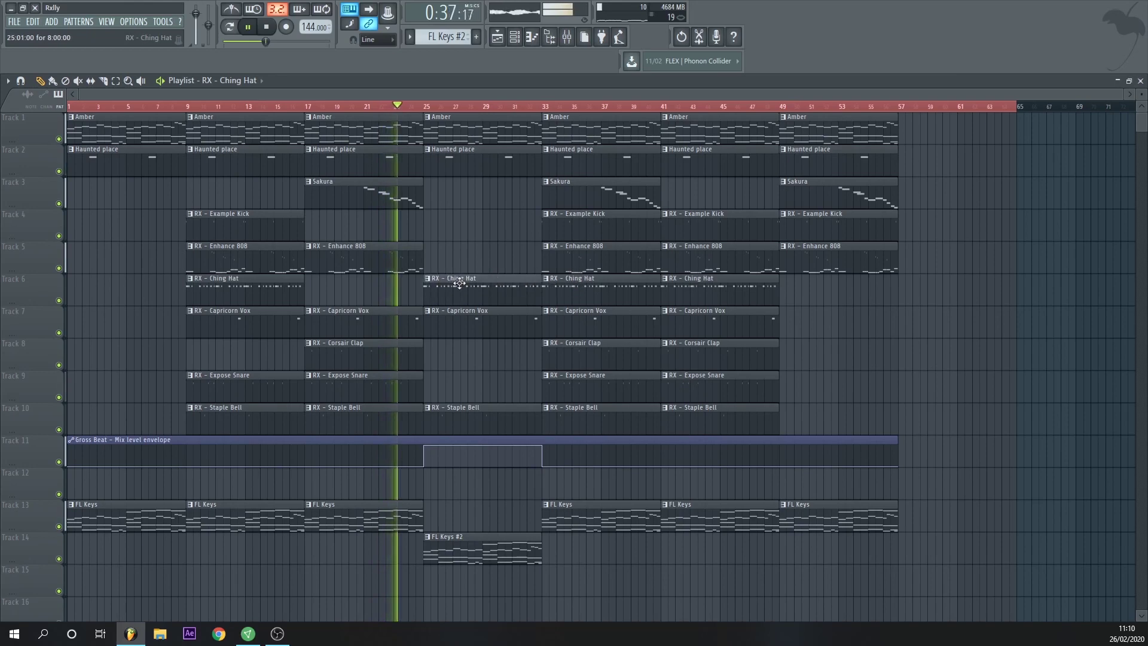
pyautogui.moveTo(425, 466); pyautogui.dragTo(551, 460)
pyautogui.press('space')
pyautogui.moveTo(583, 260); pyautogui.dragTo(464, 256)
pyautogui.moveTo(594, 233); pyautogui.dragTo(468, 237)
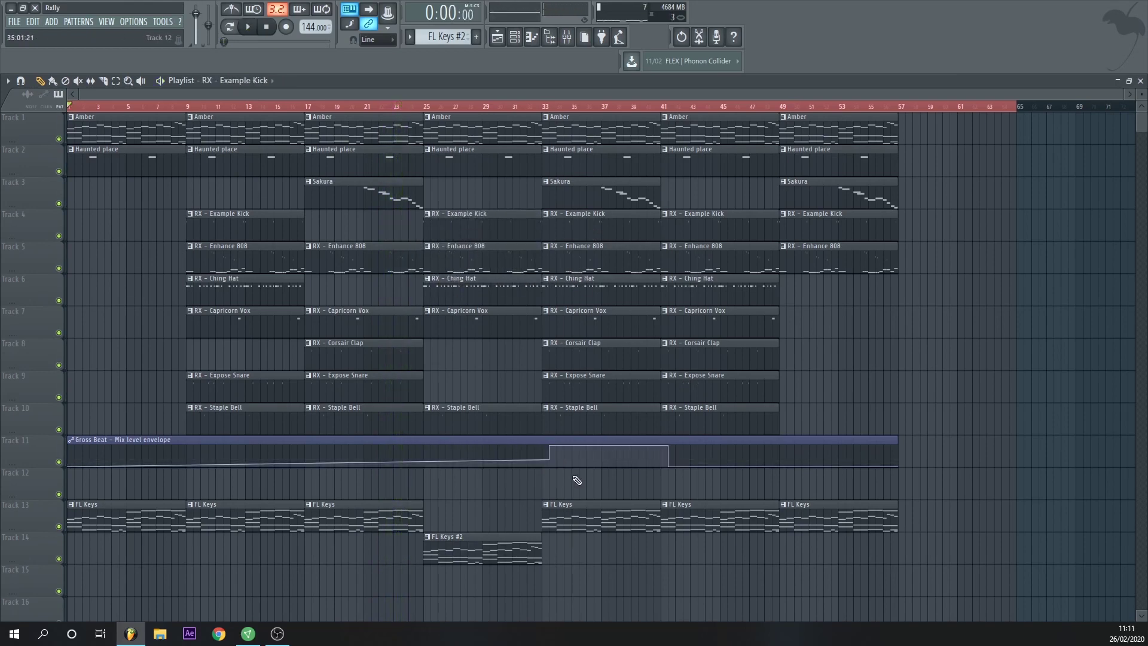
pyautogui.moveTo(549, 459); pyautogui.dragTo(546, 476)
# Step: Play from around bar 21 and copy the Corsair Clap and Expose Snare clips from bar 17 to bar 25
pyautogui.press('space')
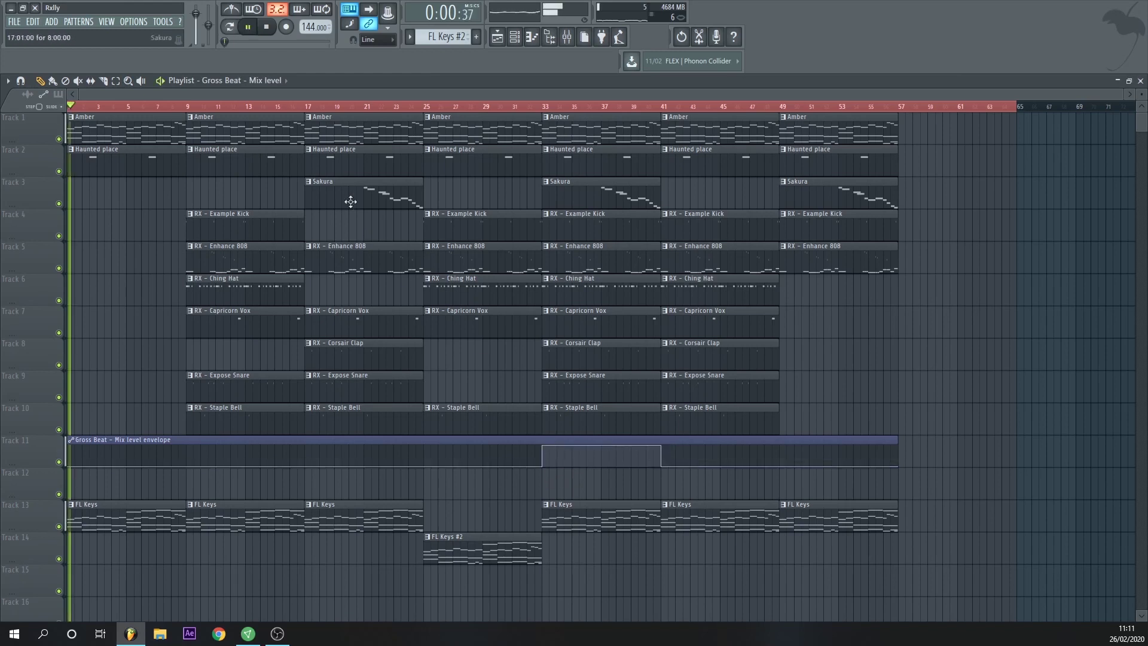
pyautogui.click(308, 107)
pyautogui.click(372, 107)
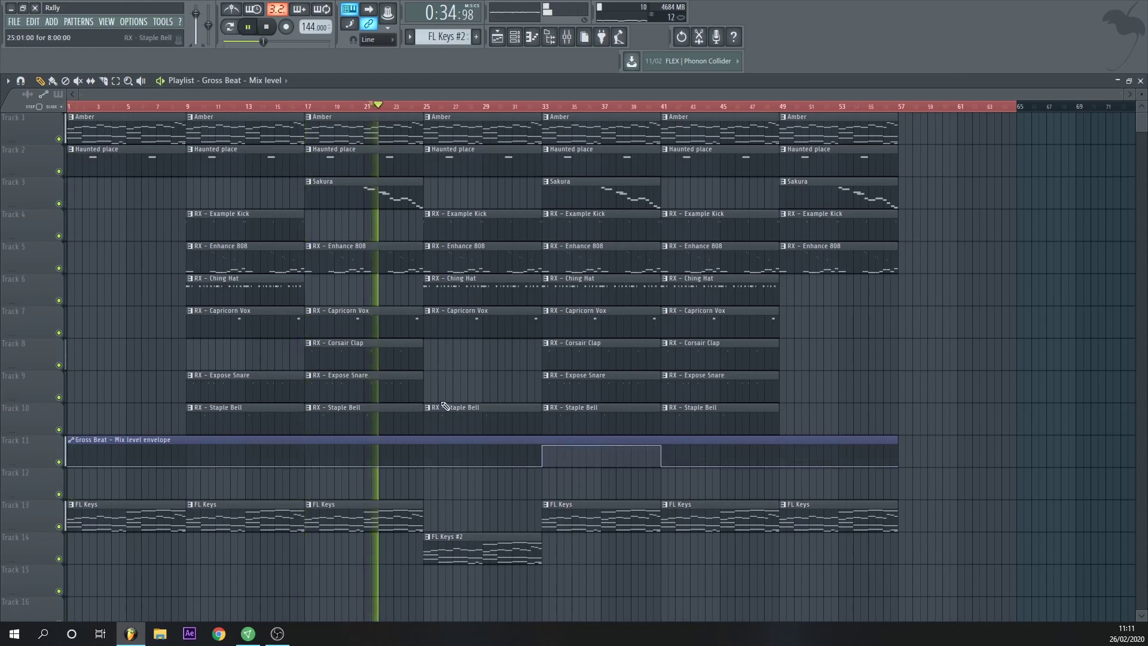
pyautogui.moveTo(423, 403); pyautogui.dragTo(486, 351)
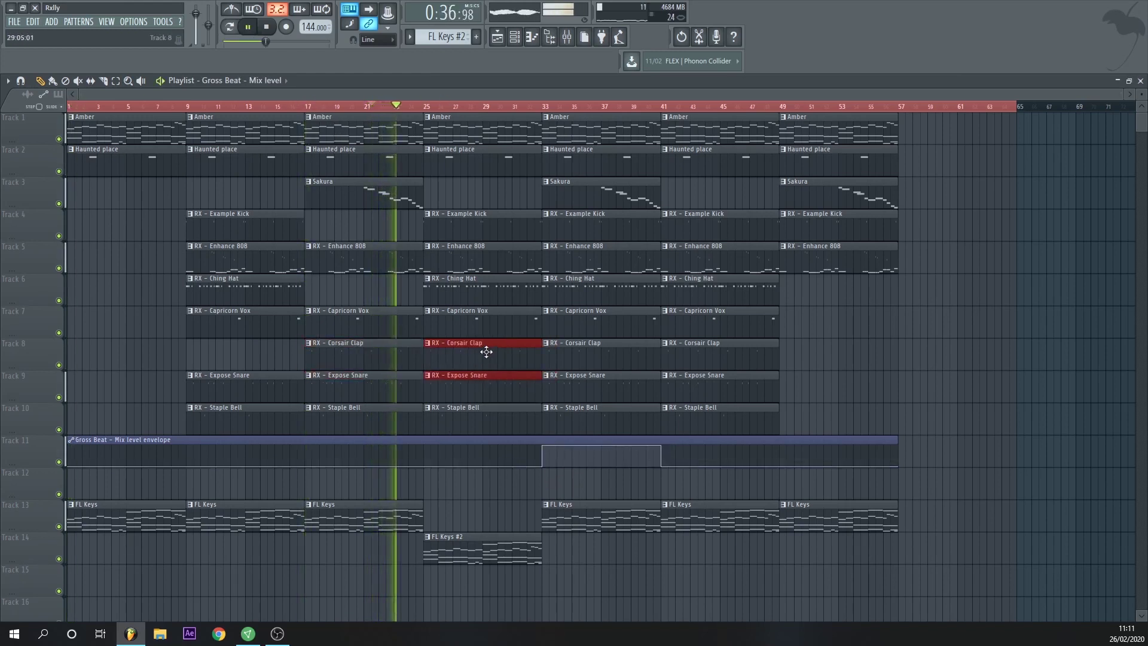
pyautogui.keyDown('ctrl'); pyautogui.click(881, 376); pyautogui.keyUp('ctrl')
# Step: Delete the Corsair Clap clips at bars 17 and 33, and copy the FL Keys clip to bar 25 on track 13
pyautogui.rightClick(346, 367)
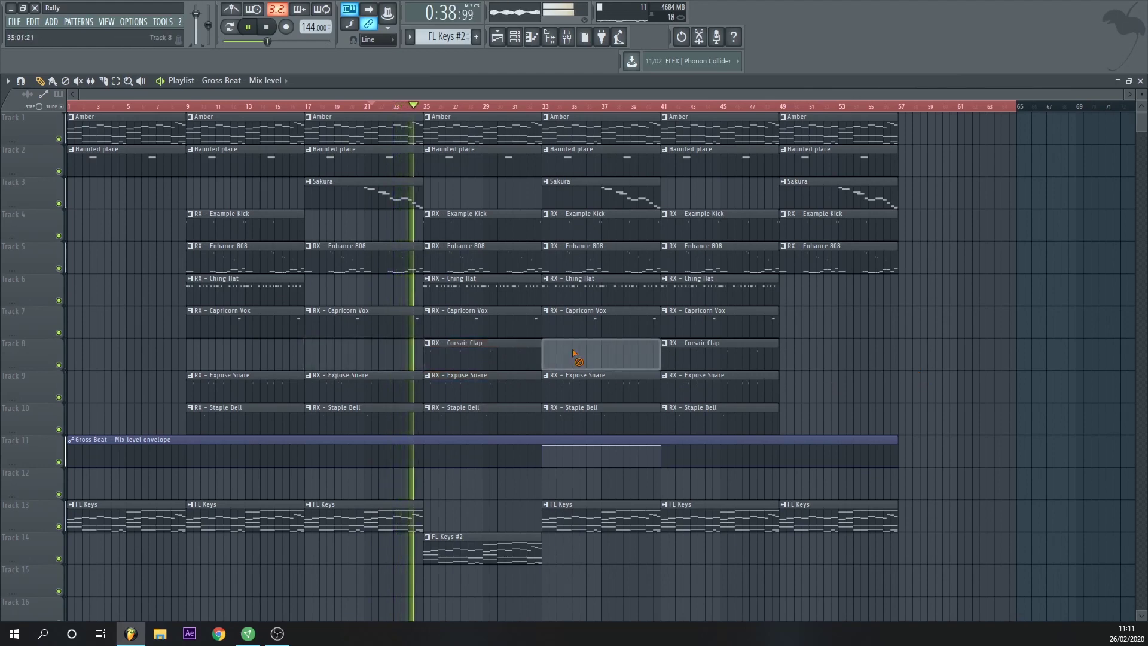
pyautogui.rightClick(576, 351)
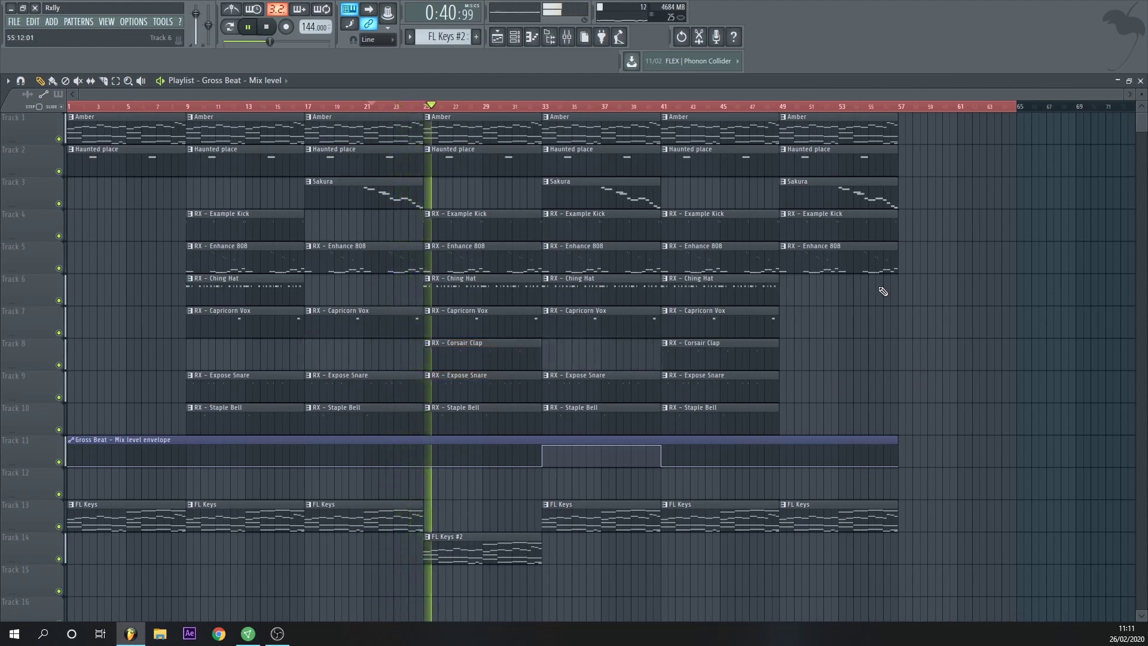
pyautogui.moveTo(365, 507); pyautogui.dragTo(487, 524)
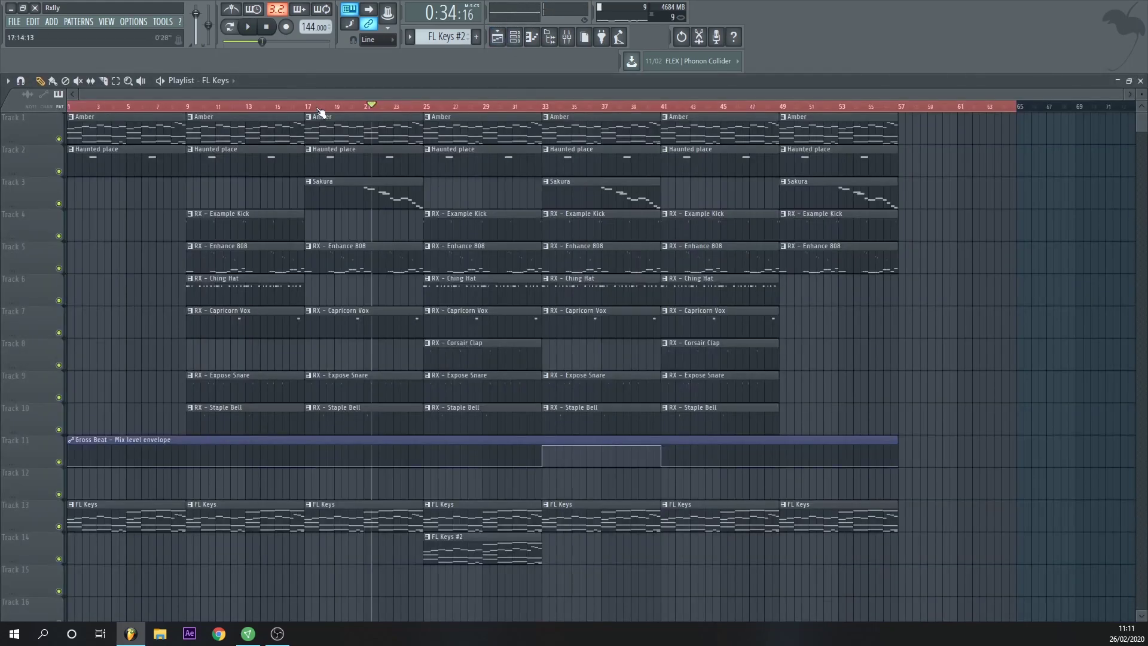
# Step: Move the playhead to bar 17, close the playlist and play the arrangement from there with the workspace cleared
pyautogui.click(309, 112)
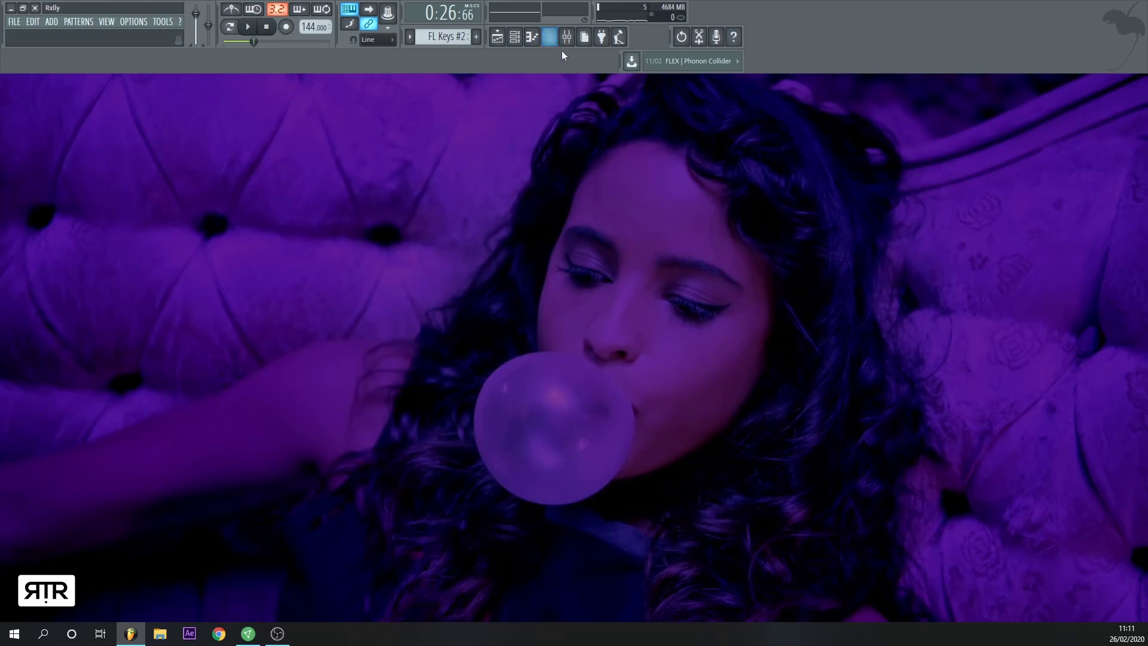
pyautogui.click(571, 40)
pyautogui.click(572, 39)
pyautogui.click(551, 40)
pyautogui.click(551, 40)
pyautogui.press('space')
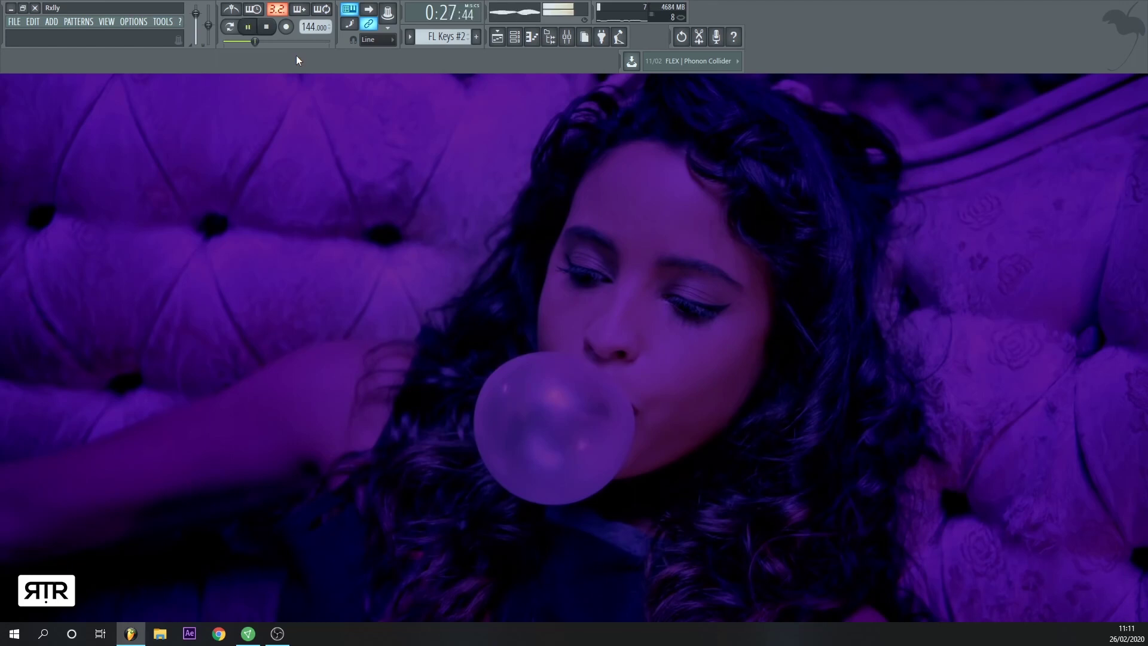